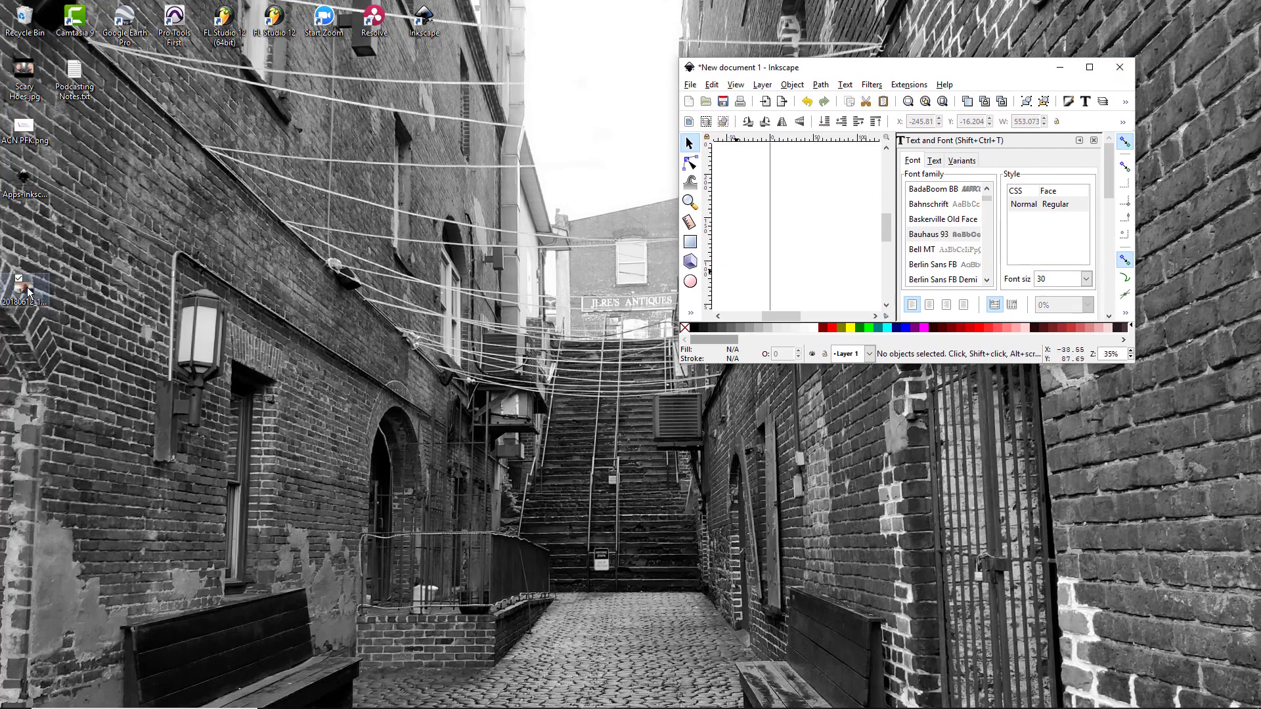
Step: Import the JPEG photo from the desktop as an embedded image with DPI from file, and maximize the Inkscape window
{"action": "left_click_drag", "start_coordinate": [29, 291], "coordinate": [807, 230]}
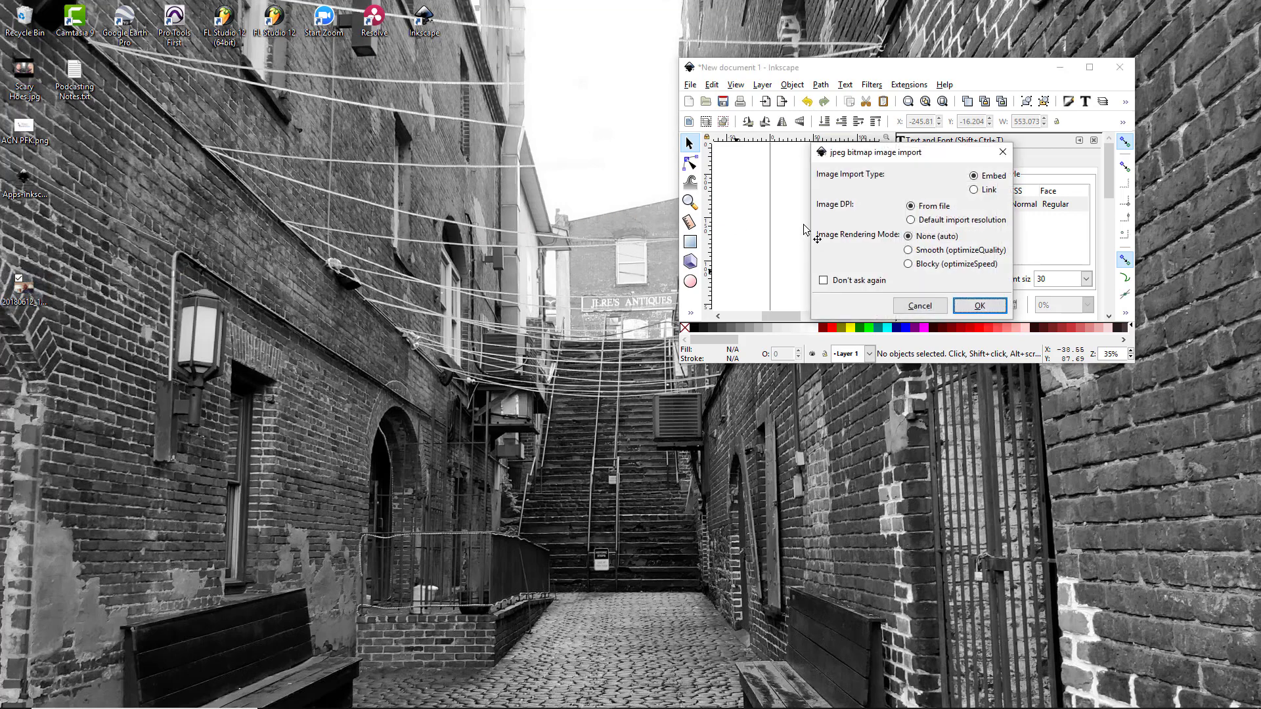
{"action": "left_click", "coordinate": [988, 306]}
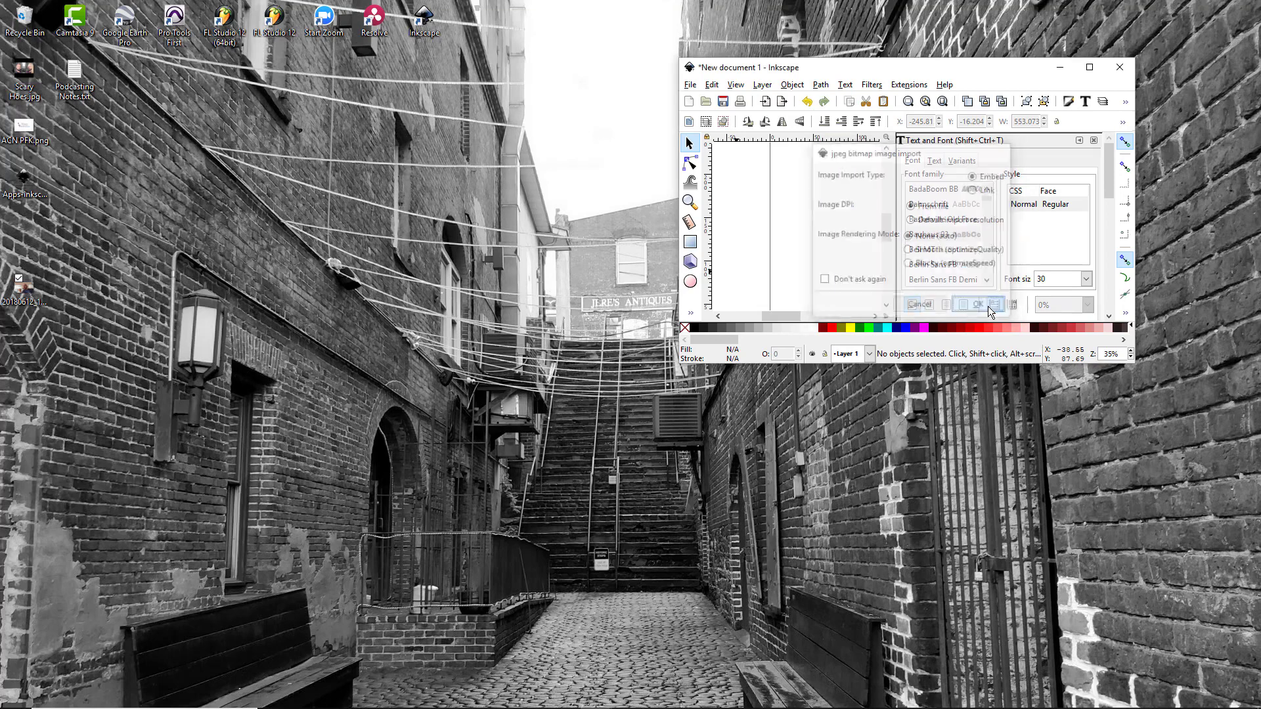
{"action": "left_click", "coordinate": [1090, 68]}
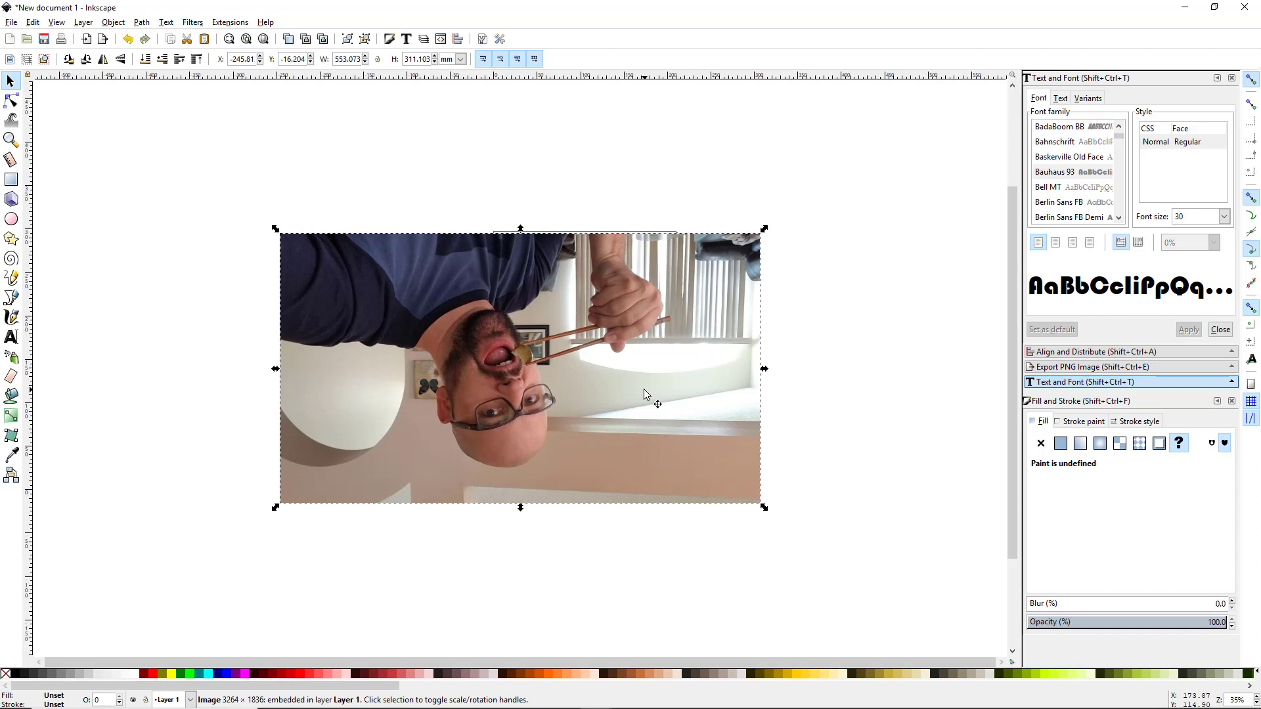
Step: Flip the imported photo vertically back and forth several times
{"action": "key", "text": "v"}
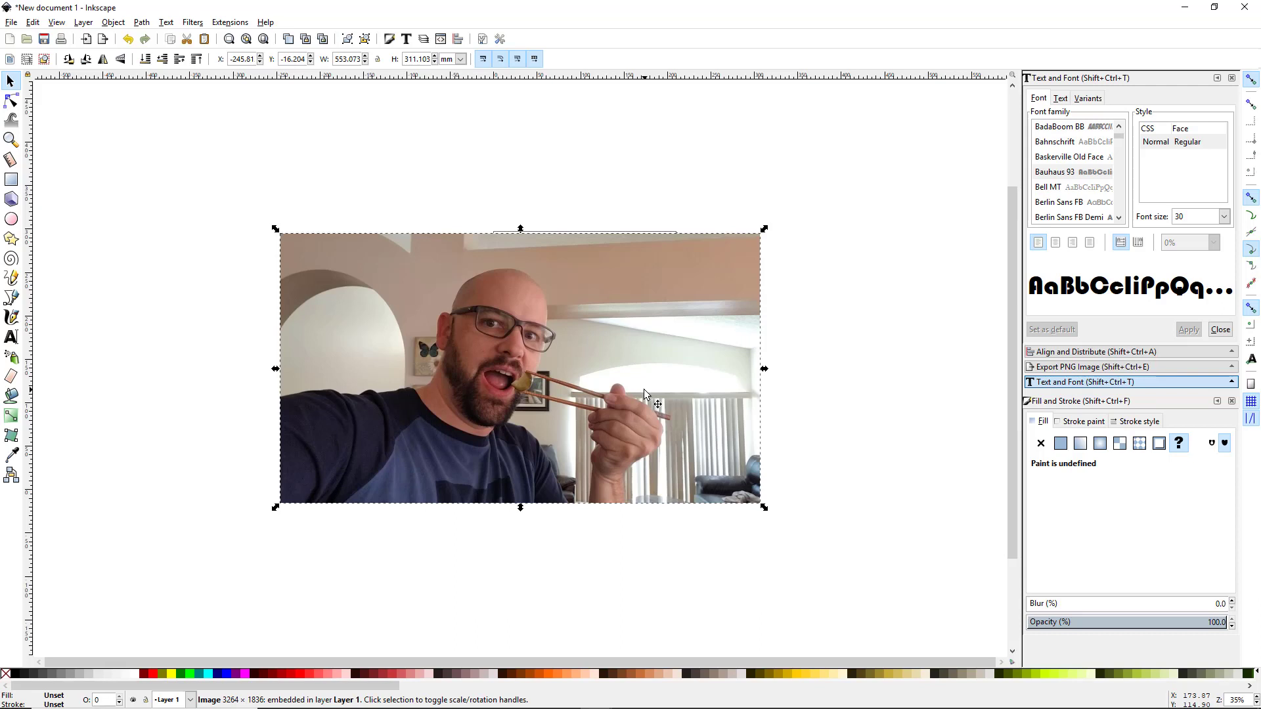
{"action": "key", "text": "ctrl"}
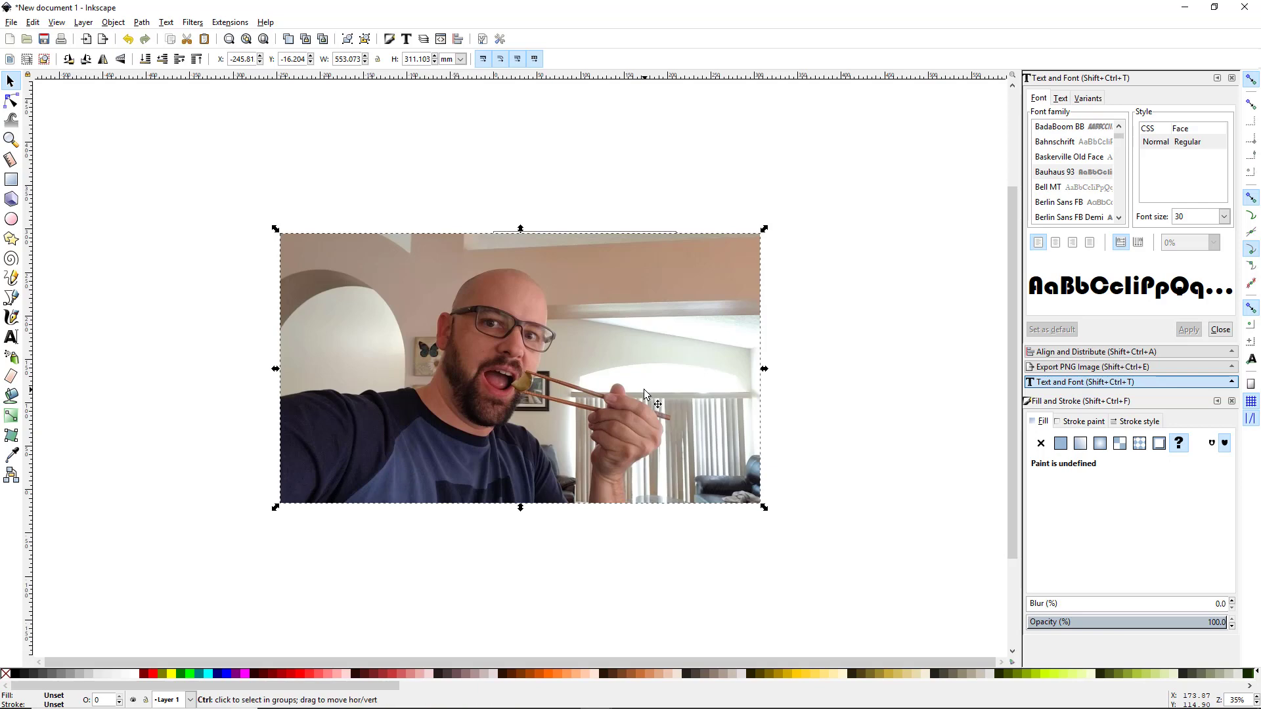
{"action": "key", "text": "v"}
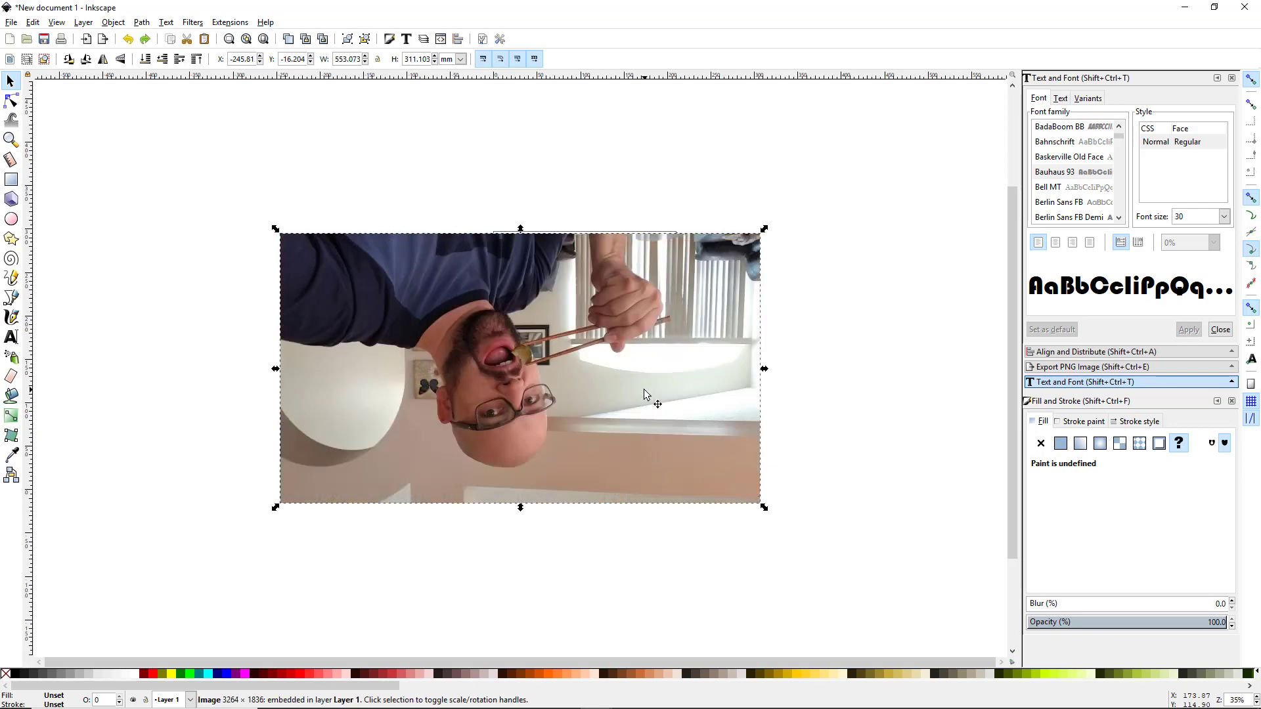
{"action": "key", "text": "v"}
{"action": "key", "text": "v"}
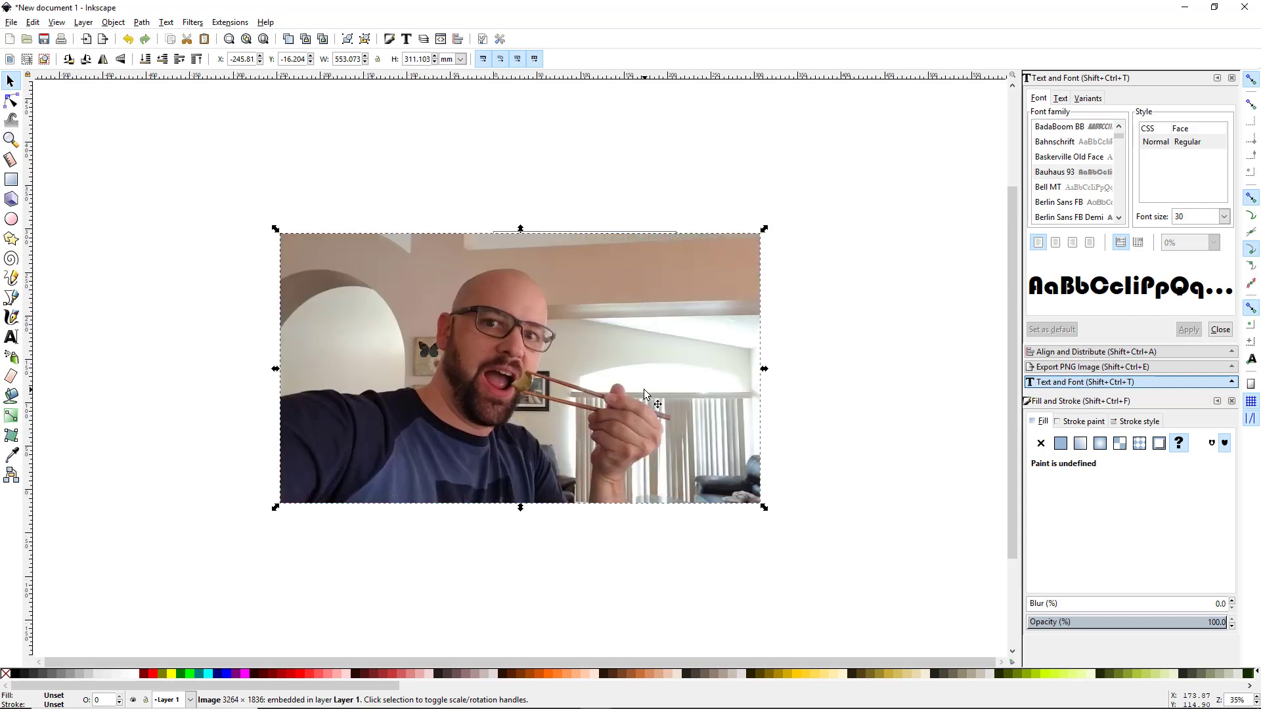
{"action": "key", "text": "v"}
{"action": "key", "text": "v"}
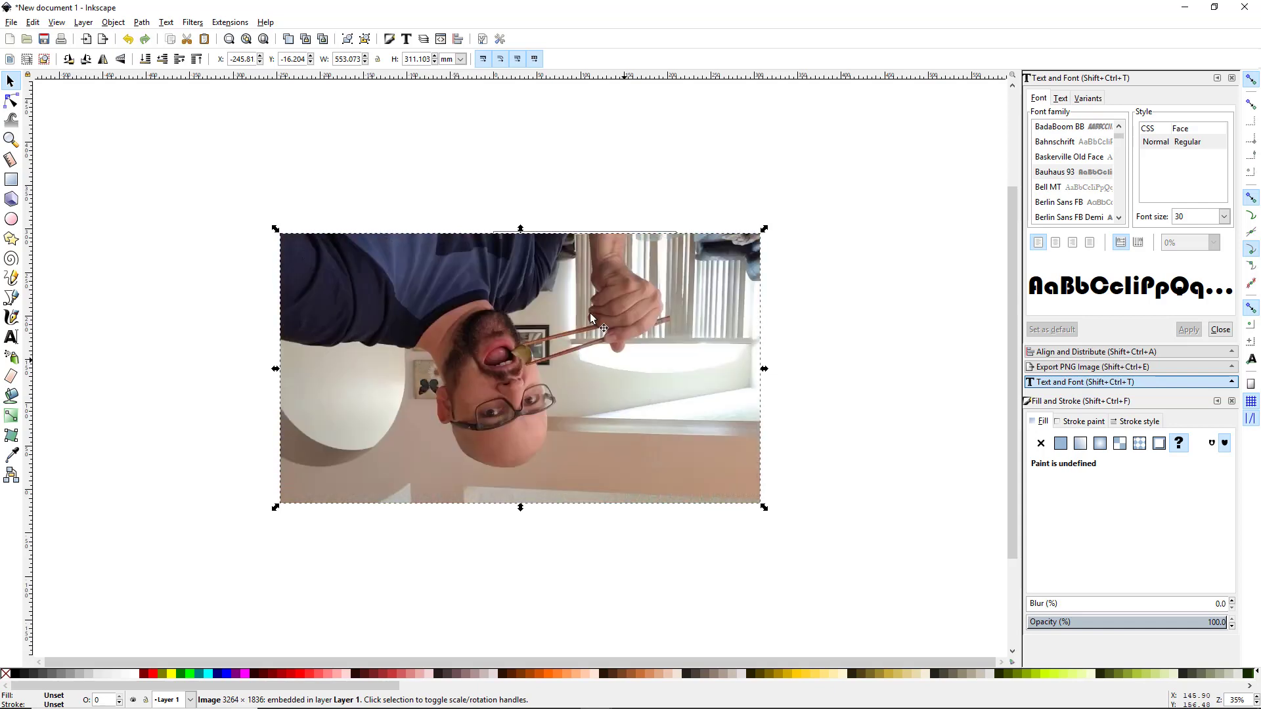
Step: Rotate the upside-down photo by 180 degrees so the man is upright, and deselect it
{"action": "left_click", "coordinate": [544, 316]}
{"action": "left_click_drag", "start_coordinate": [763, 228], "coordinate": [318, 460]}
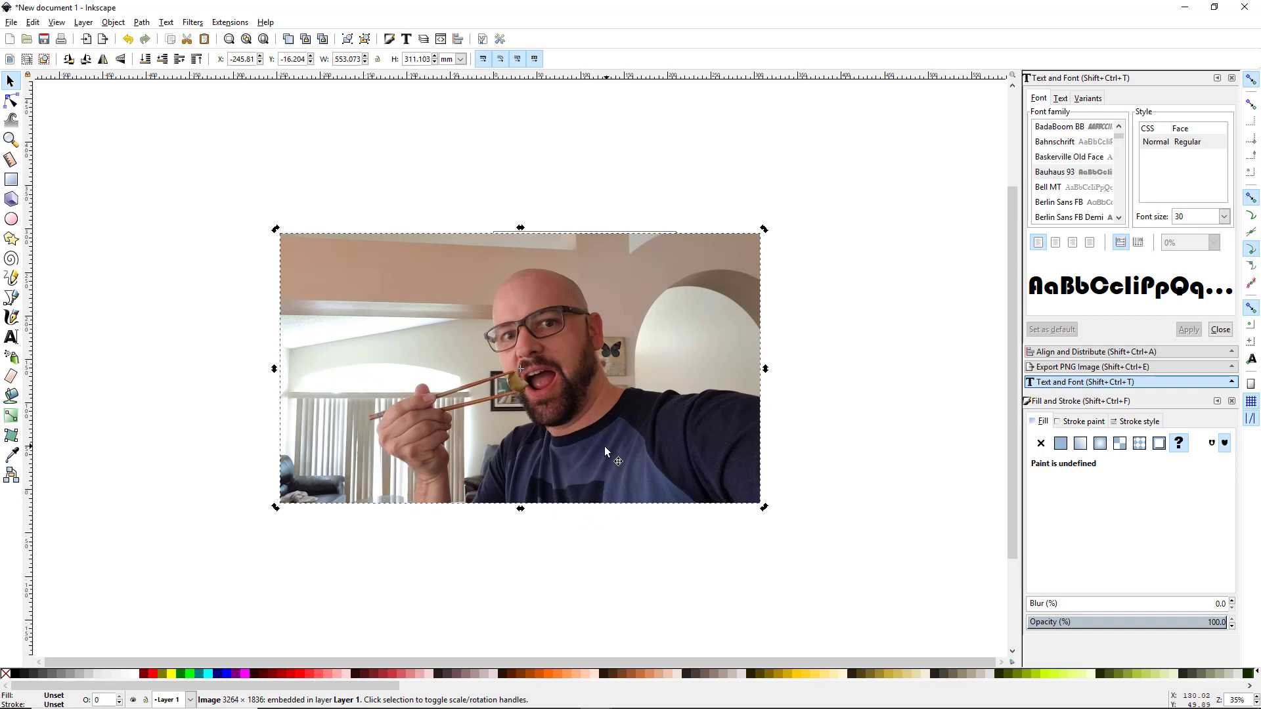
{"action": "key", "text": "Escape"}
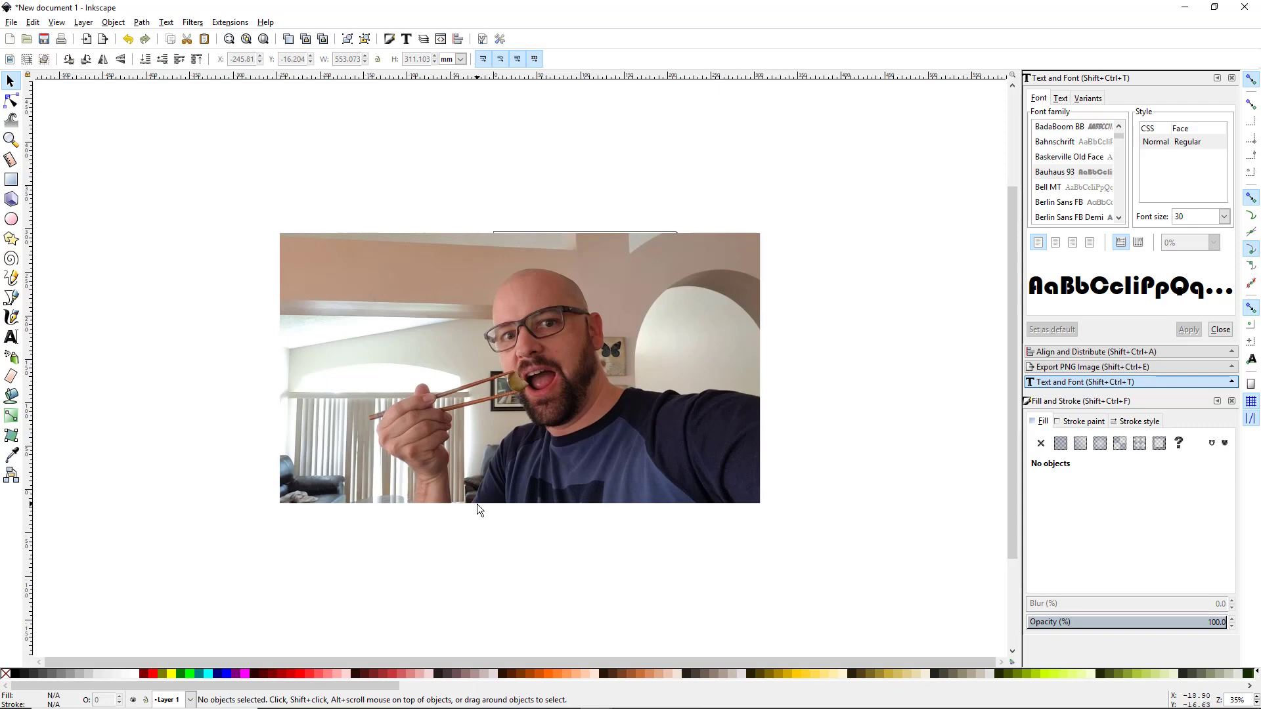
Step: Examine the outlines of the man's hand, arm and shoulders along the photo's lower edge up close
{"action": "scroll", "coordinate": [451, 519], "scroll_direction": "up", "scroll_amount": 2, "text": "ctrl"}
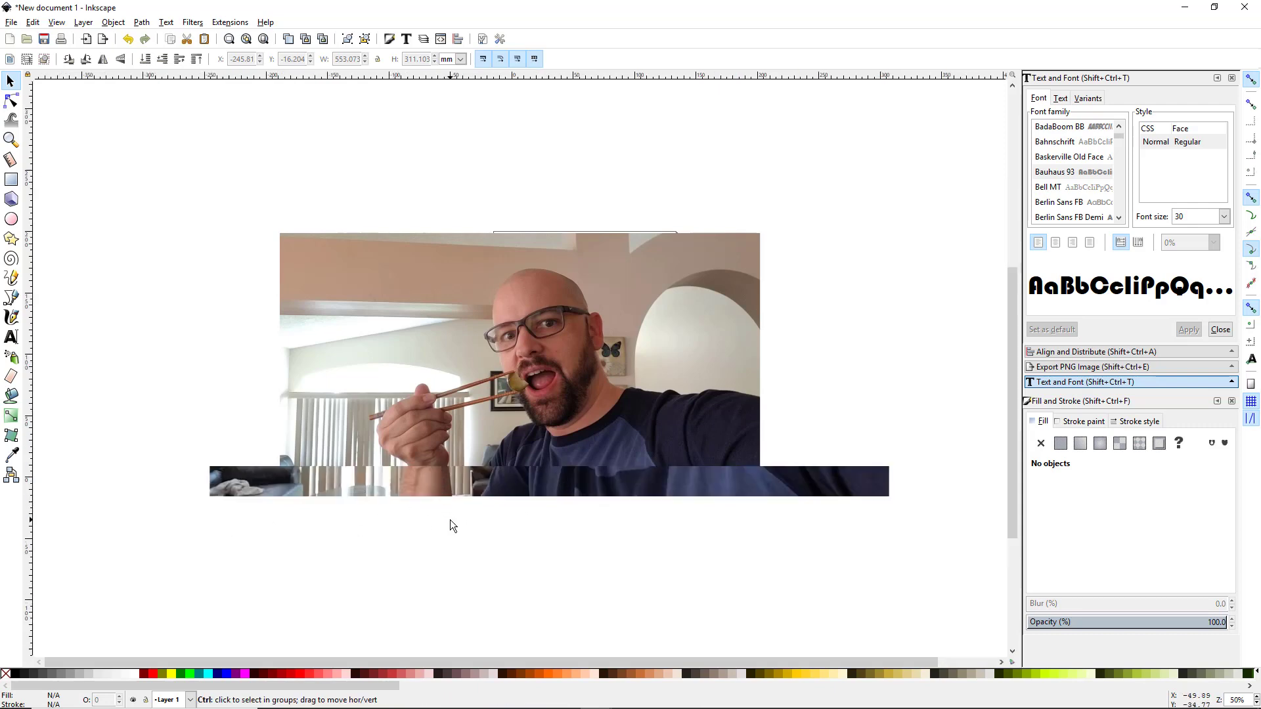
{"action": "scroll", "coordinate": [451, 518], "scroll_direction": "up", "scroll_amount": 2, "text": "ctrl"}
{"action": "scroll", "coordinate": [450, 519], "scroll_direction": "up", "scroll_amount": 1, "text": "ctrl"}
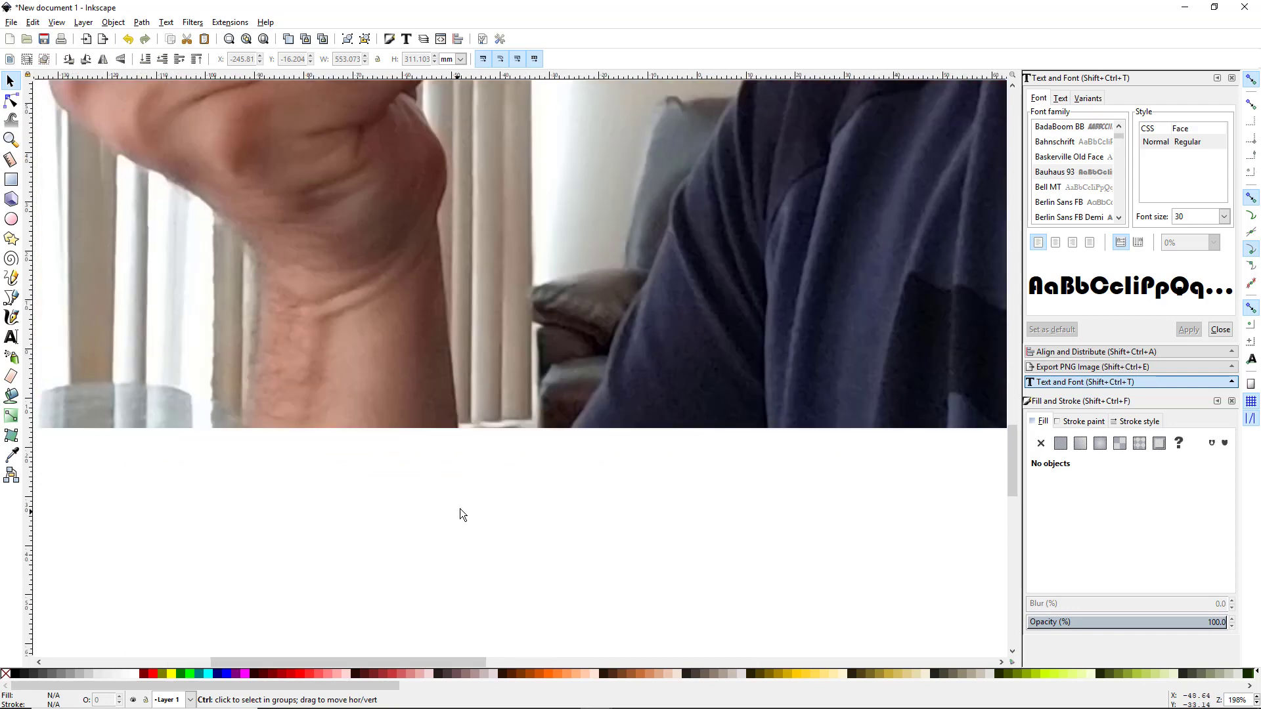
{"action": "left_click_drag", "start_coordinate": [392, 353], "coordinate": [559, 512]}
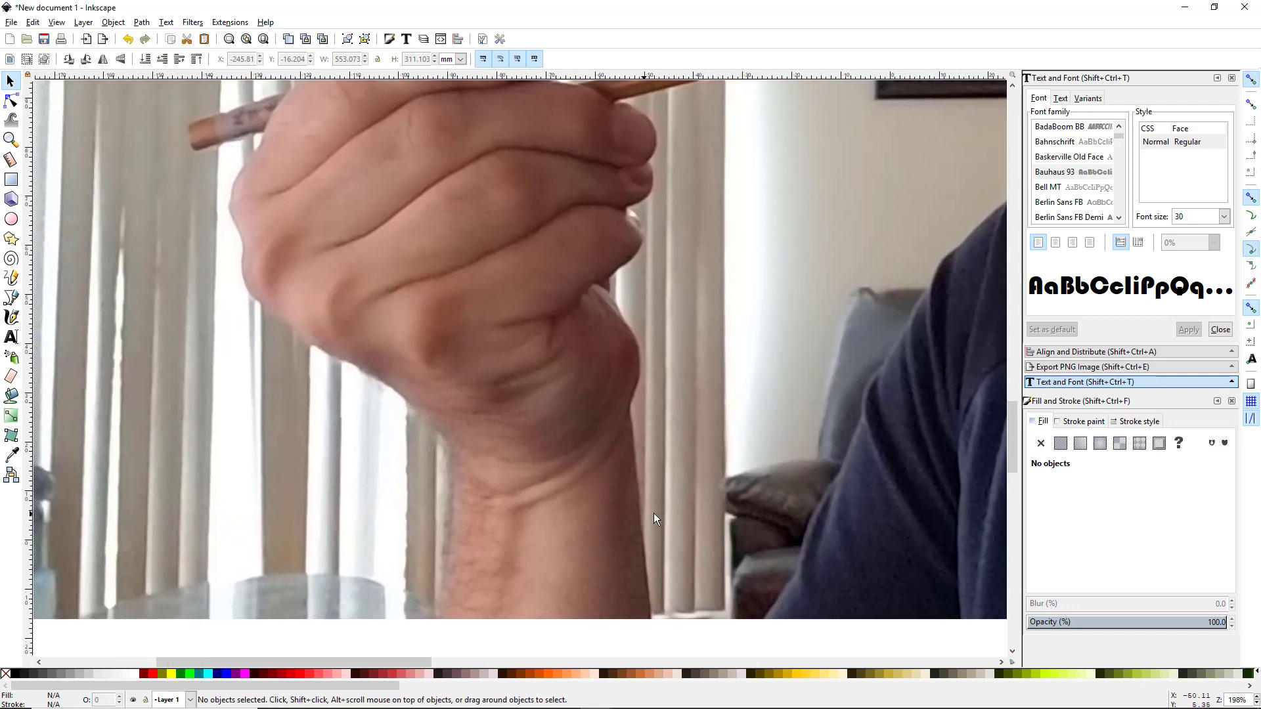
{"action": "scroll", "coordinate": [596, 494], "scroll_direction": "down", "scroll_amount": 2, "text": "ctrl"}
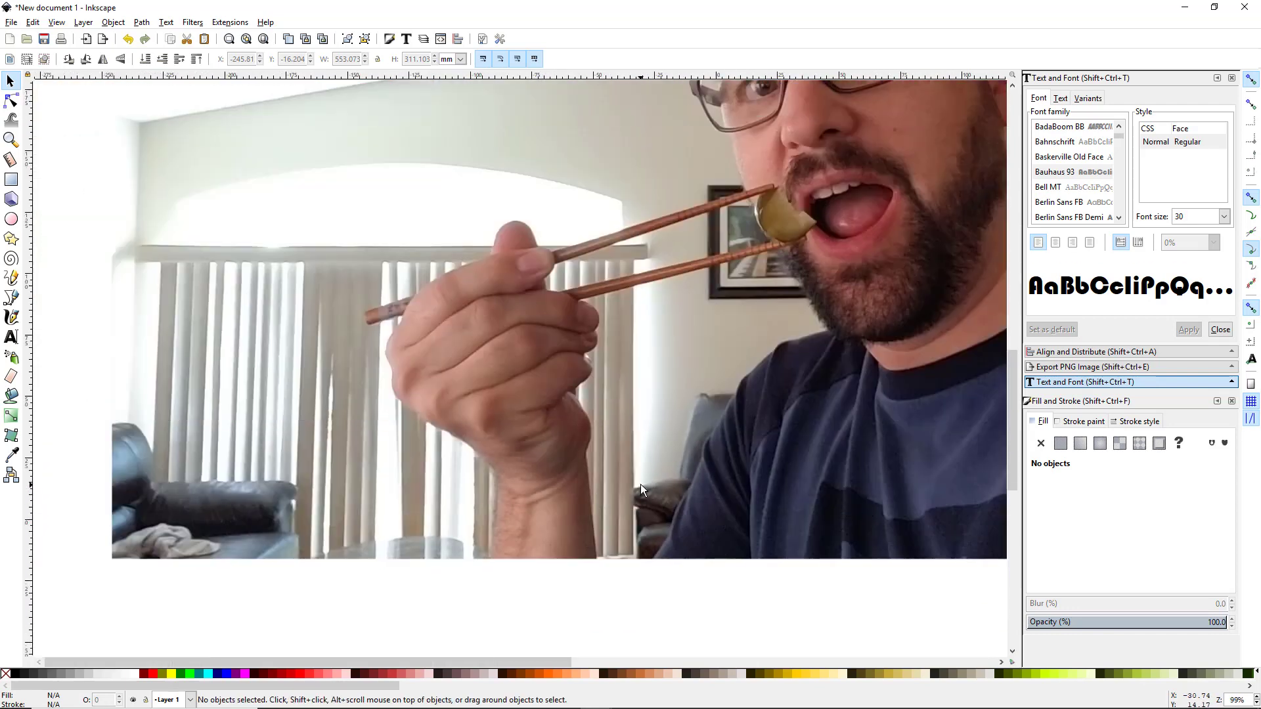
{"action": "left_click_drag", "start_coordinate": [640, 483], "coordinate": [422, 503]}
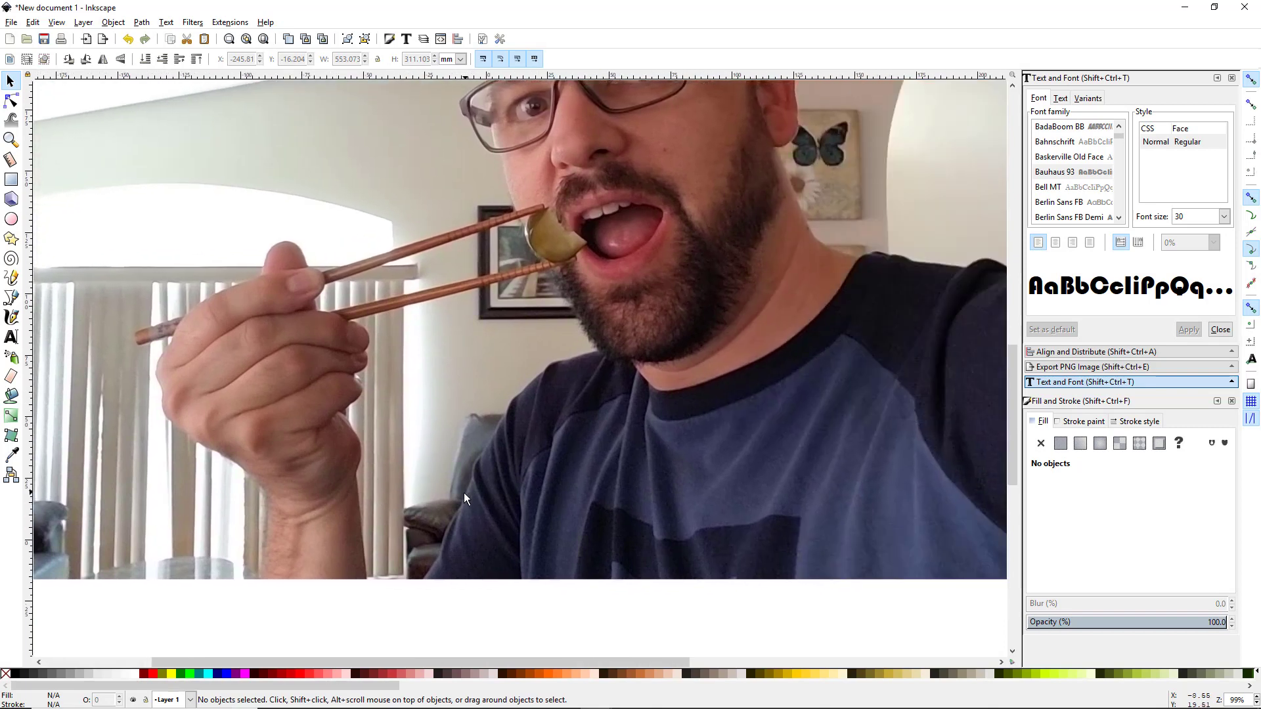
{"action": "scroll", "coordinate": [512, 489], "scroll_direction": "down", "scroll_amount": 1, "text": "ctrl"}
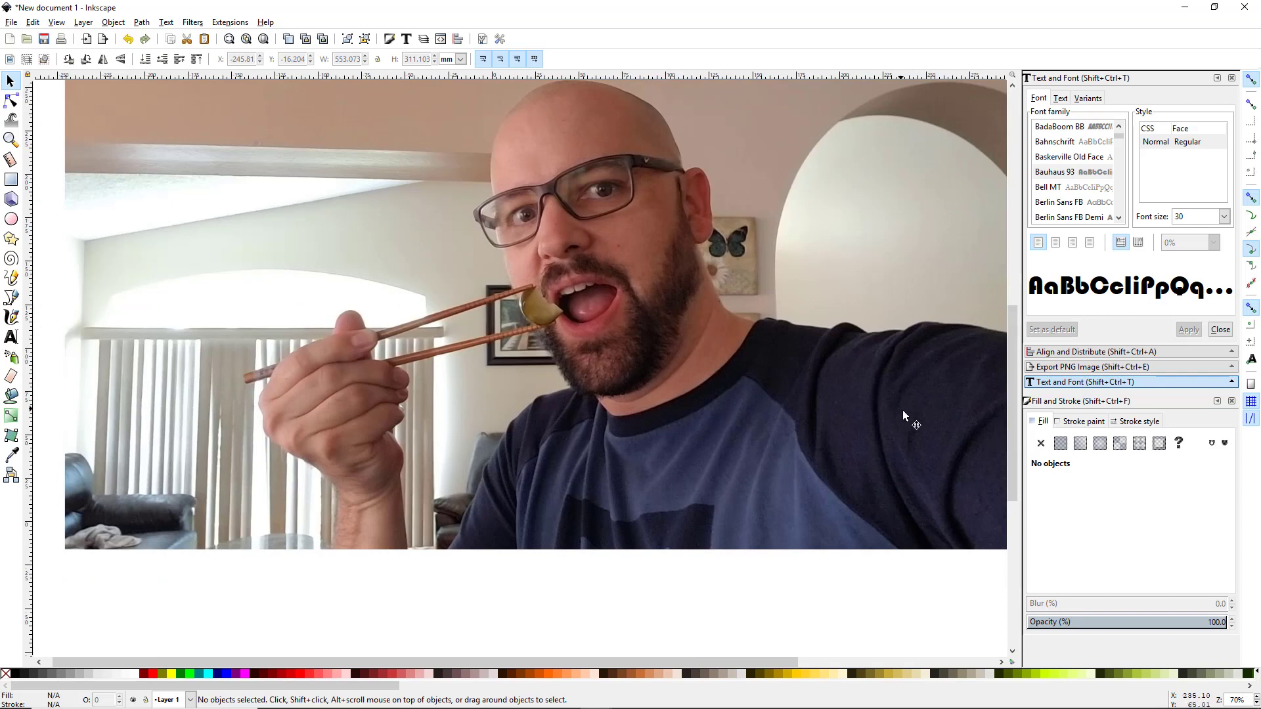
{"action": "left_click_drag", "start_coordinate": [903, 410], "coordinate": [818, 432]}
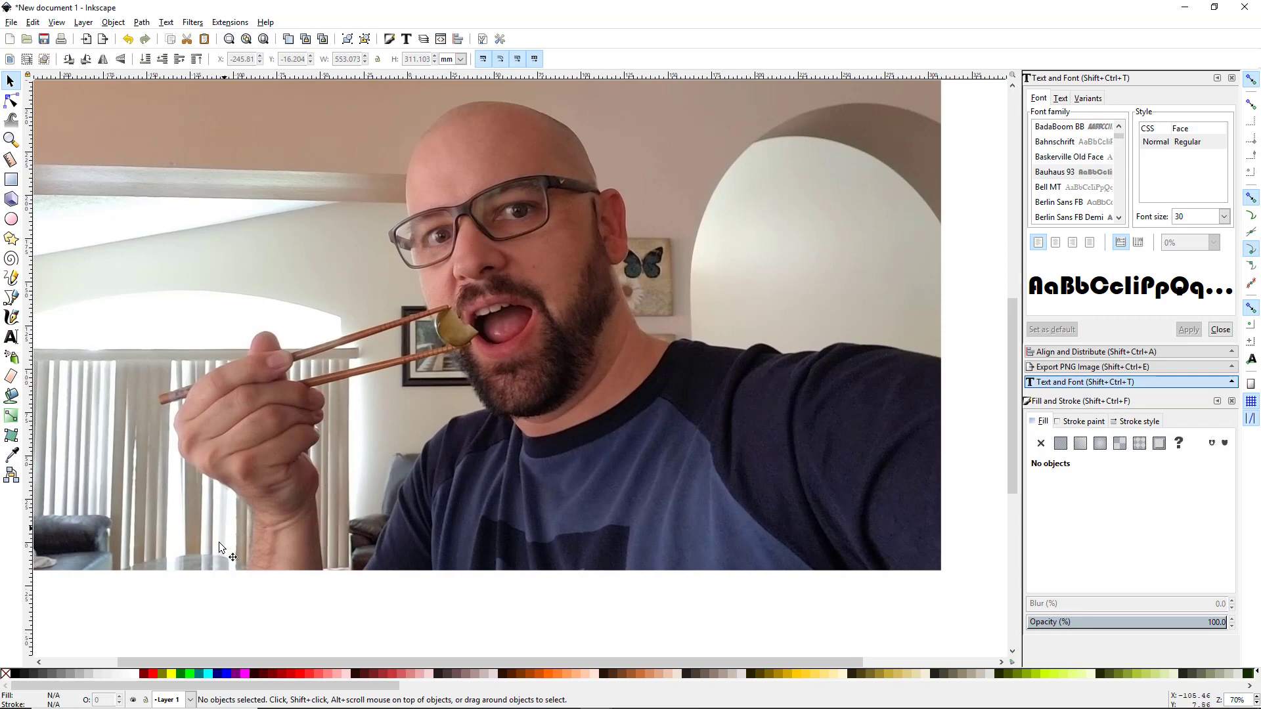
{"action": "scroll", "coordinate": [360, 545], "scroll_direction": "up", "scroll_amount": 3}
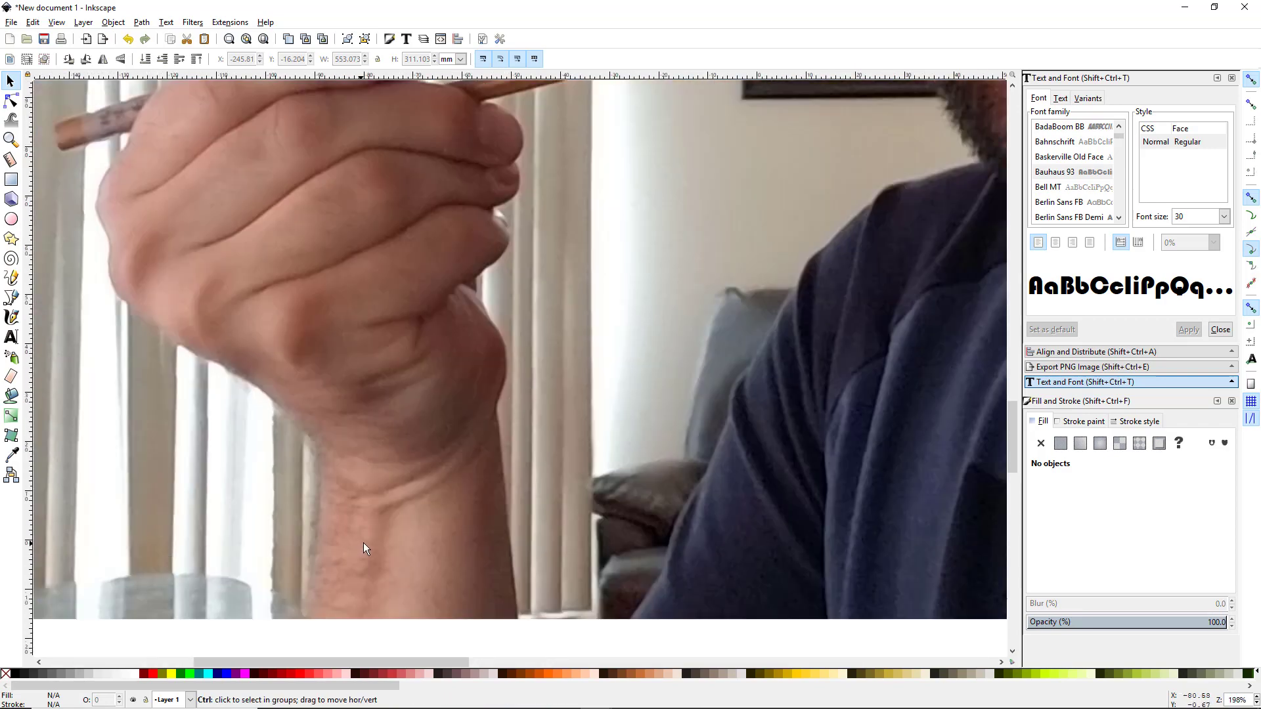
{"action": "scroll", "coordinate": [364, 542], "scroll_direction": "down", "scroll_amount": 1}
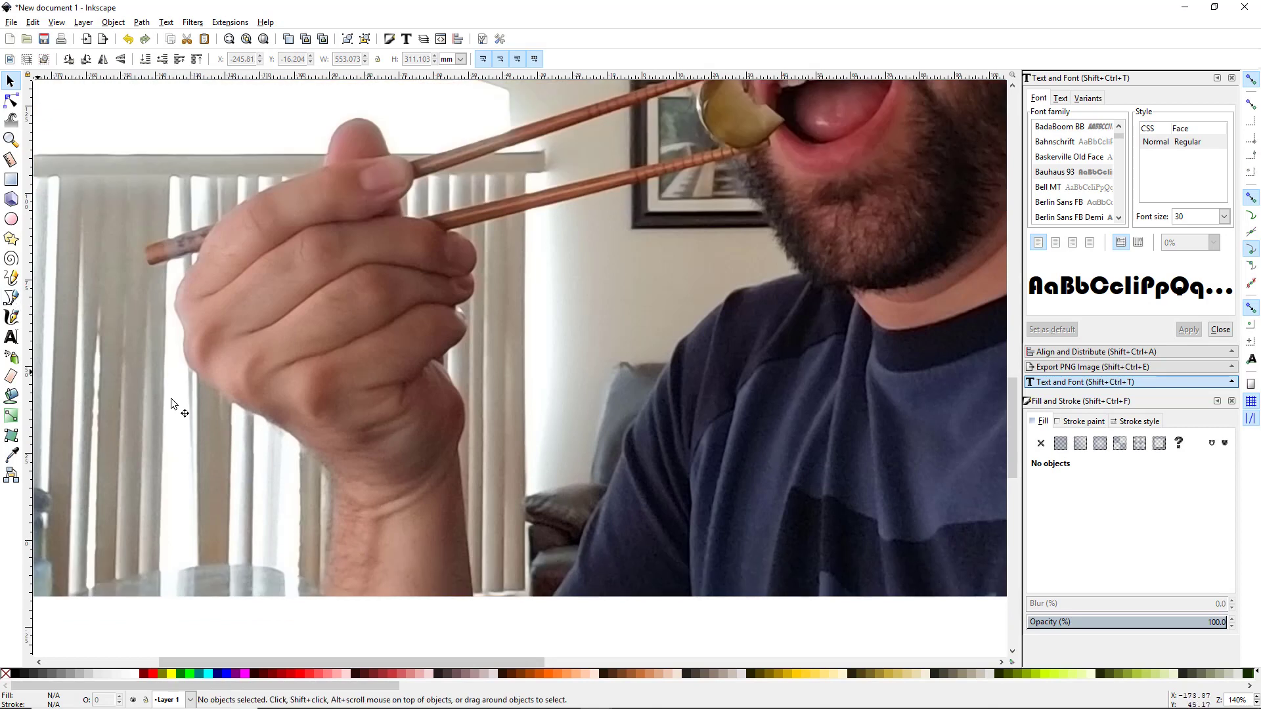
Step: Start a straight-segment Bezier path at the photo's lower edge beside the wrist and trace the outer hand up to the chopstick
{"action": "key", "text": "shift+F6"}
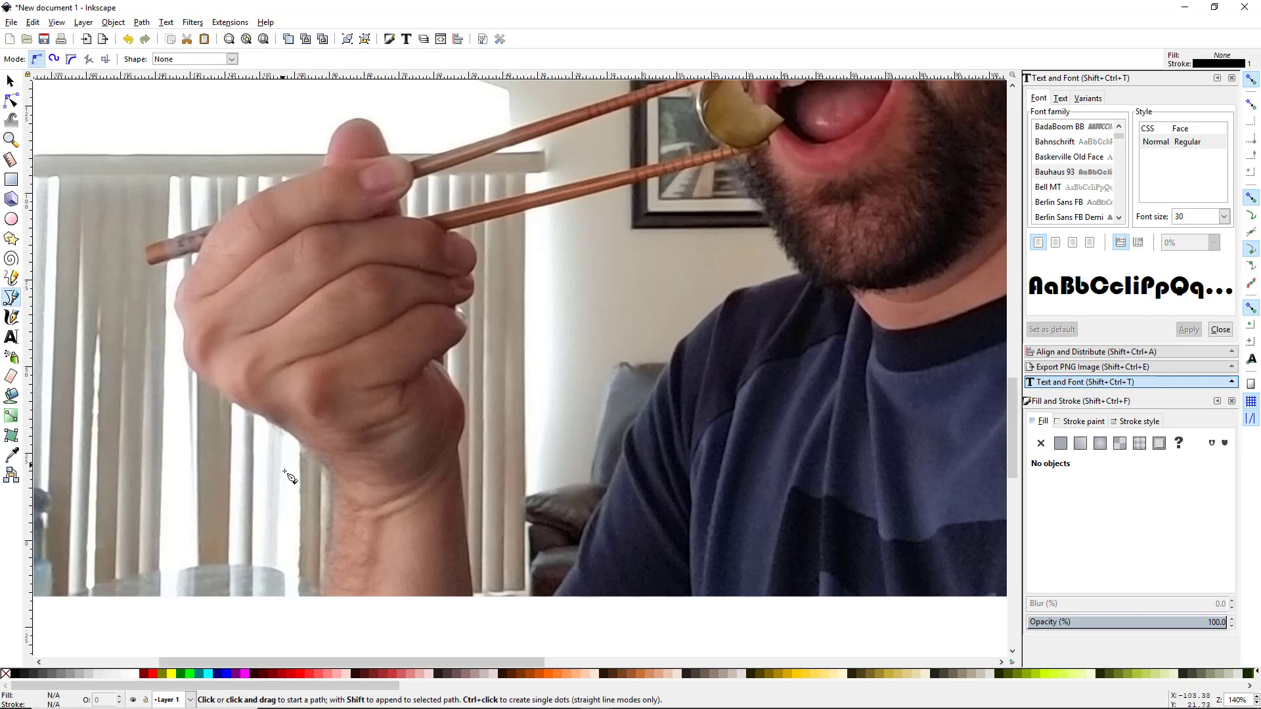
{"action": "scroll", "coordinate": [355, 599], "scroll_direction": "up", "scroll_amount": 1}
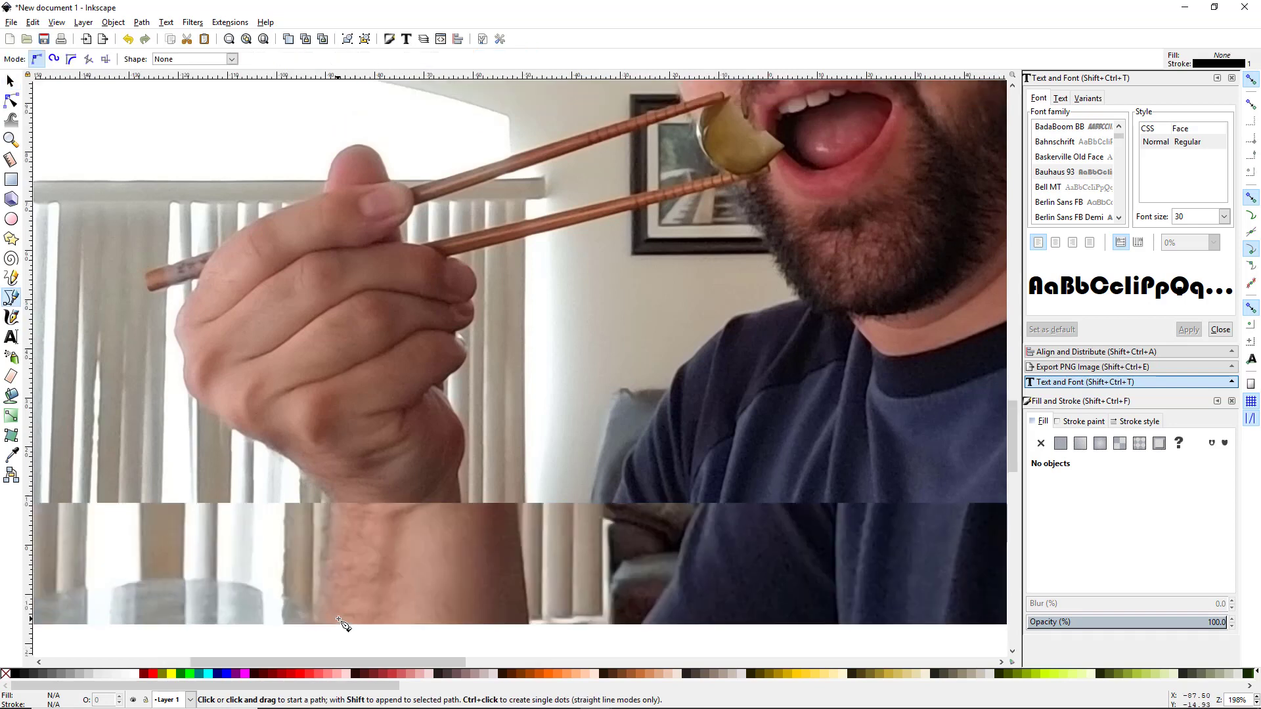
{"action": "scroll", "coordinate": [345, 614], "scroll_direction": "up", "scroll_amount": 1, "text": "ctrl"}
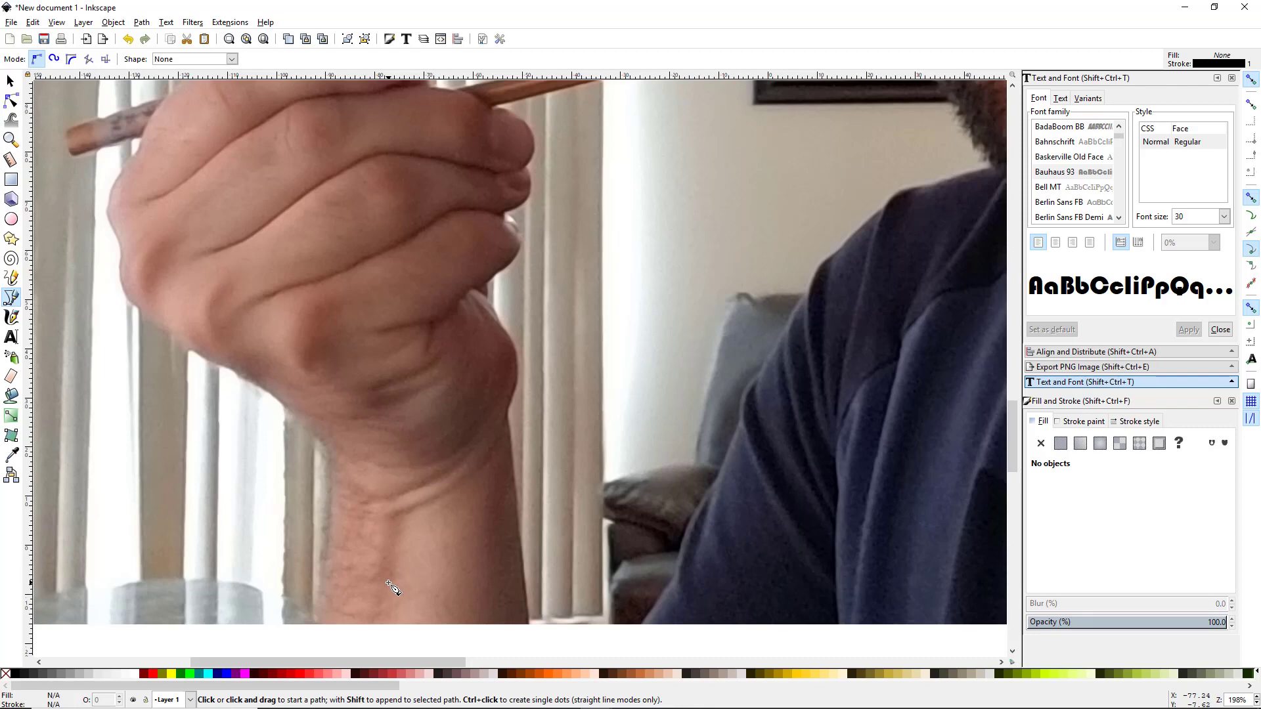
{"action": "left_click", "coordinate": [319, 625]}
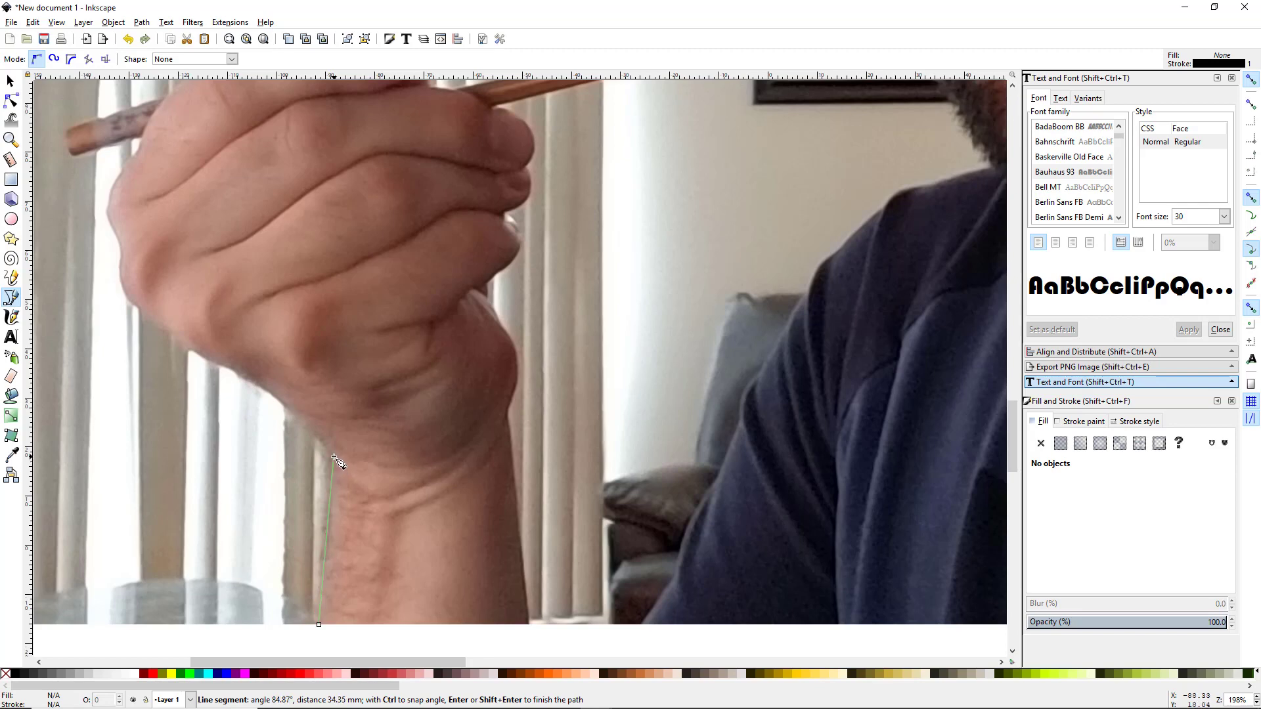
{"action": "left_click", "coordinate": [334, 457]}
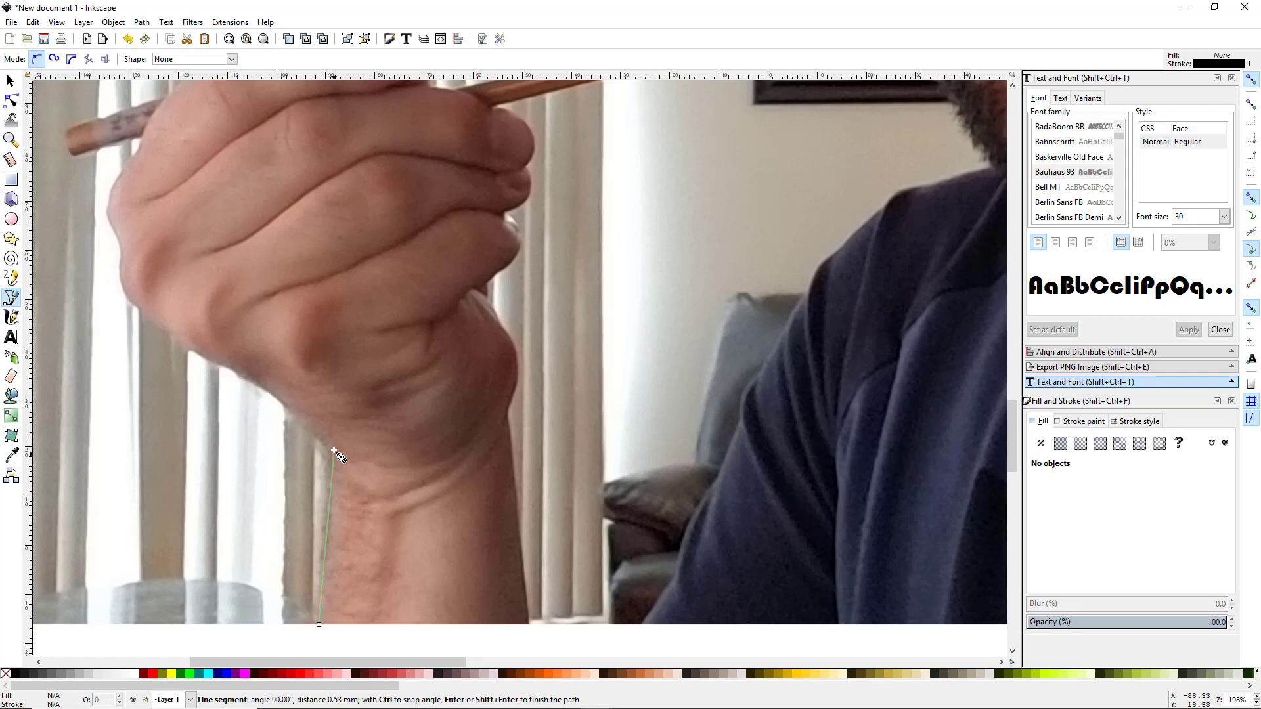
{"action": "left_click", "coordinate": [241, 379]}
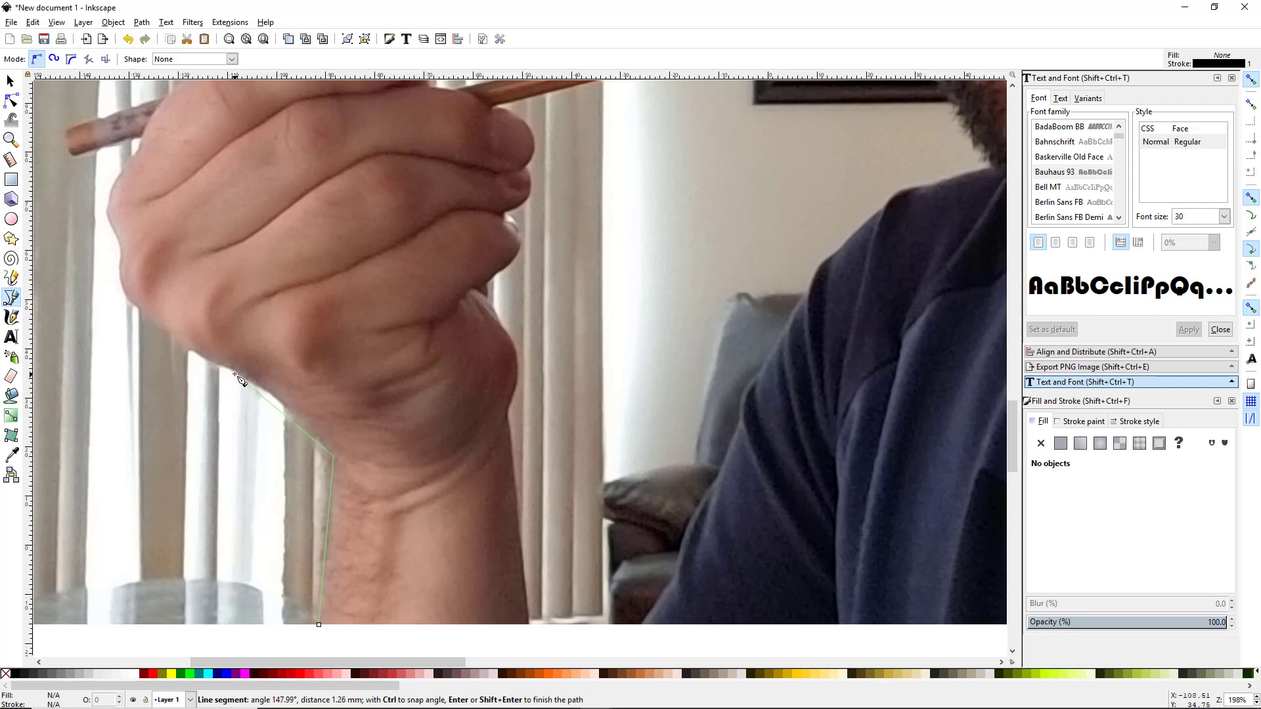
{"action": "left_click", "coordinate": [170, 330]}
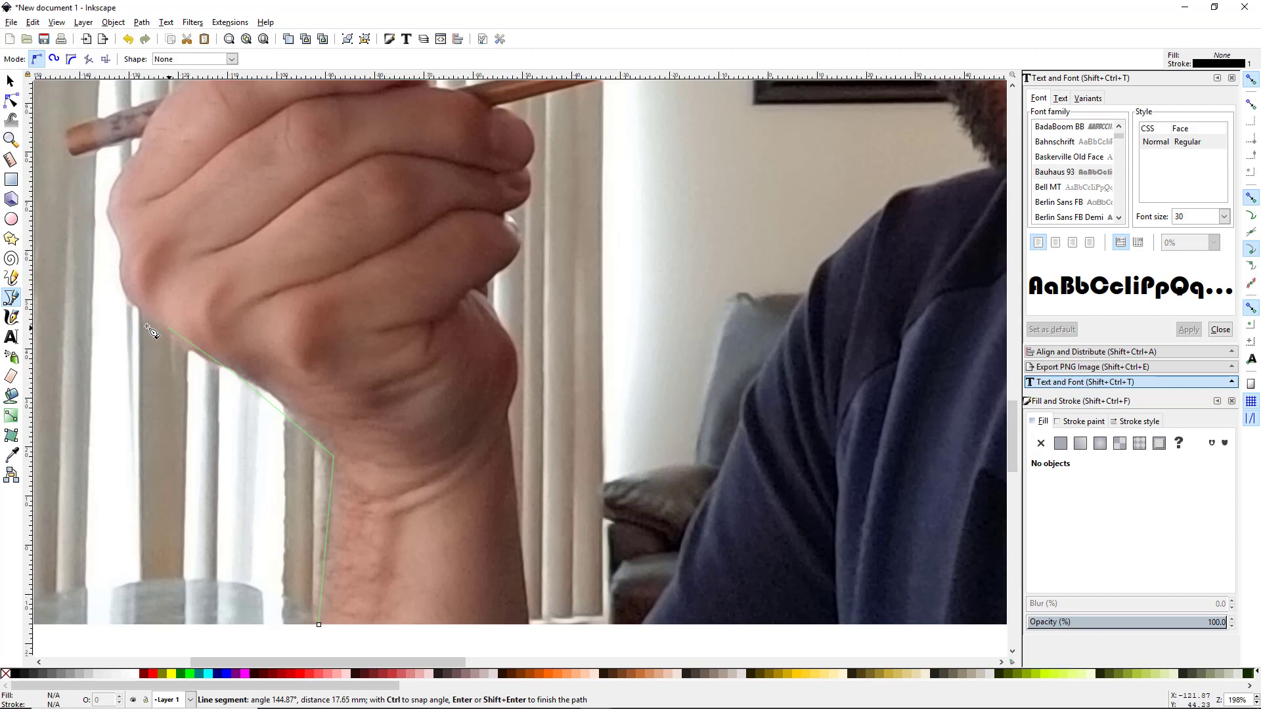
{"action": "left_click", "coordinate": [123, 289]}
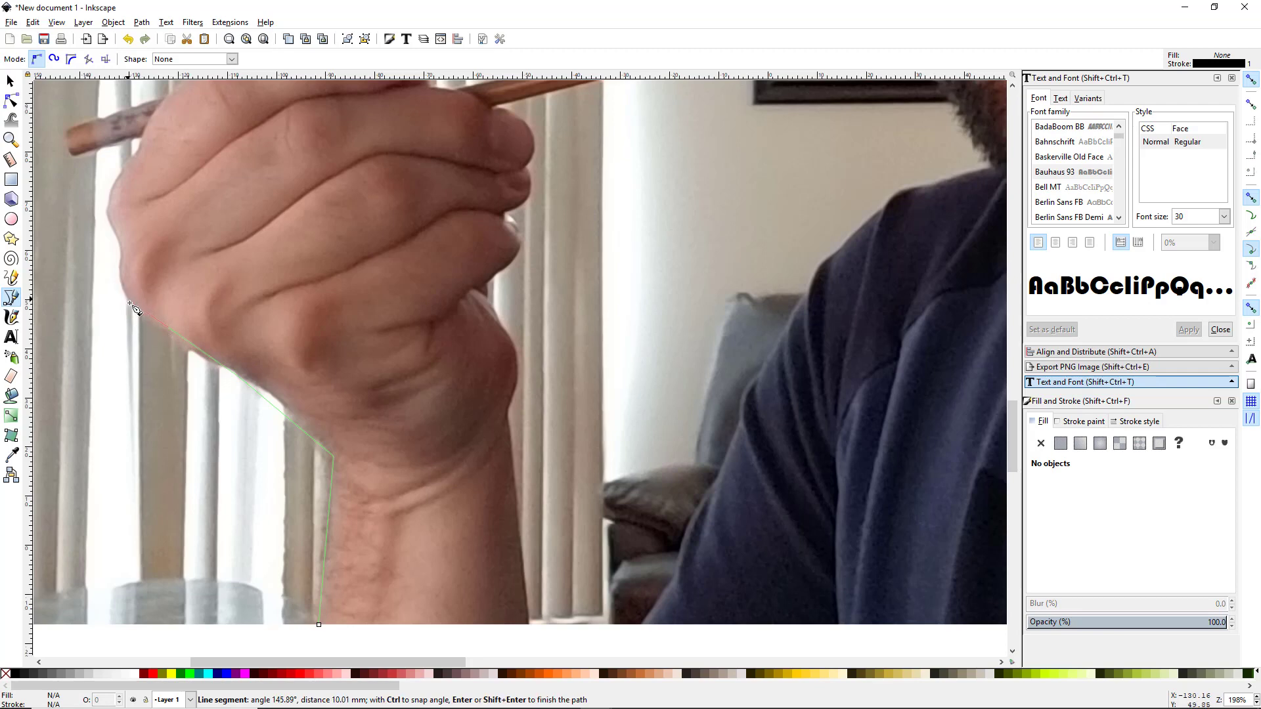
{"action": "left_click", "coordinate": [108, 215]}
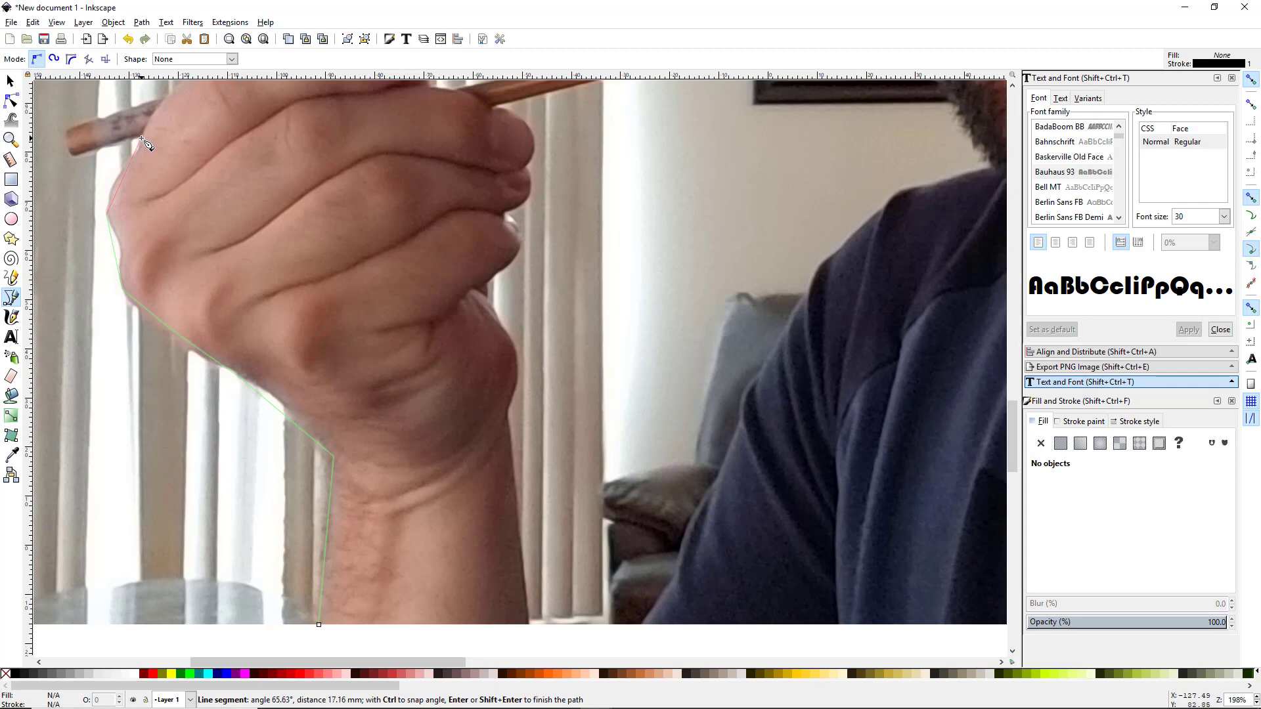
{"action": "left_click", "coordinate": [142, 138]}
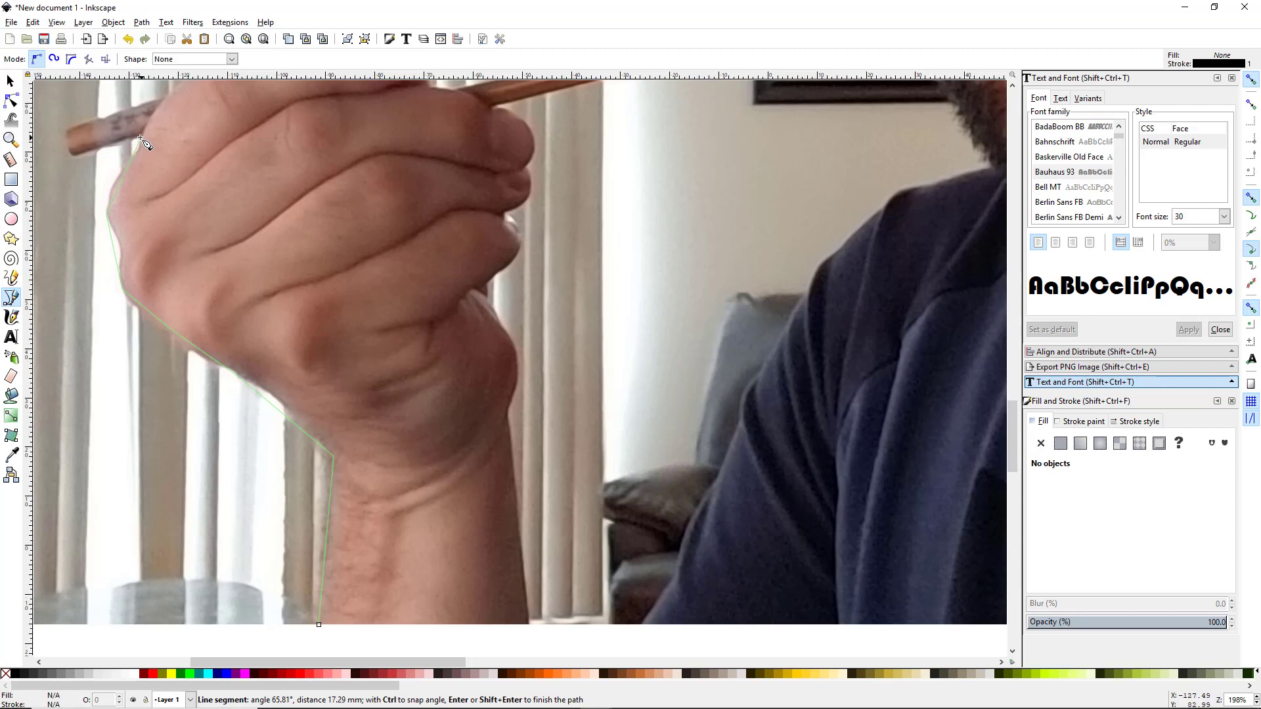
Step: Continue the path around the chopstick's back end and over the back of the hand to the base of the raised fingertip
{"action": "left_click", "coordinate": [73, 156]}
{"action": "left_click", "coordinate": [67, 132]}
{"action": "scroll", "coordinate": [341, 197], "scroll_direction": "down", "scroll_amount": 2}
{"action": "scroll", "coordinate": [358, 262], "scroll_direction": "up", "scroll_amount": 10}
{"action": "scroll", "coordinate": [358, 262], "scroll_direction": "left", "scroll_amount": 5}
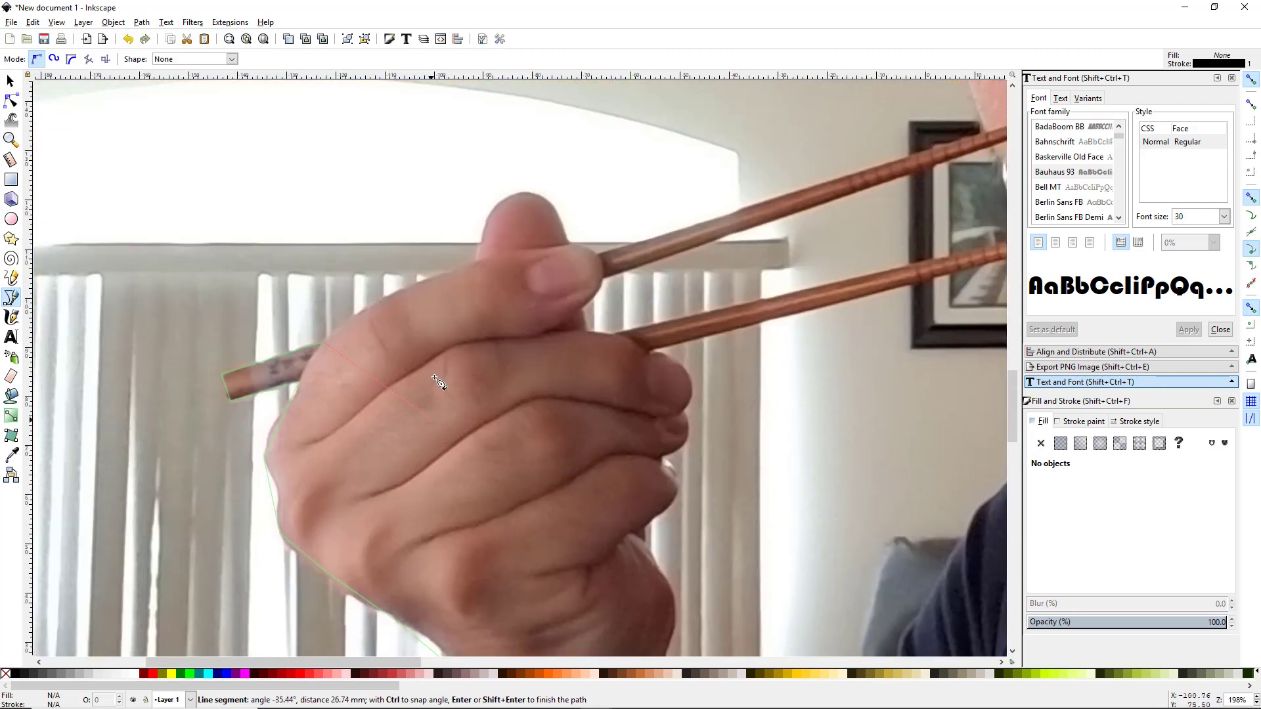
{"action": "left_click", "coordinate": [475, 263]}
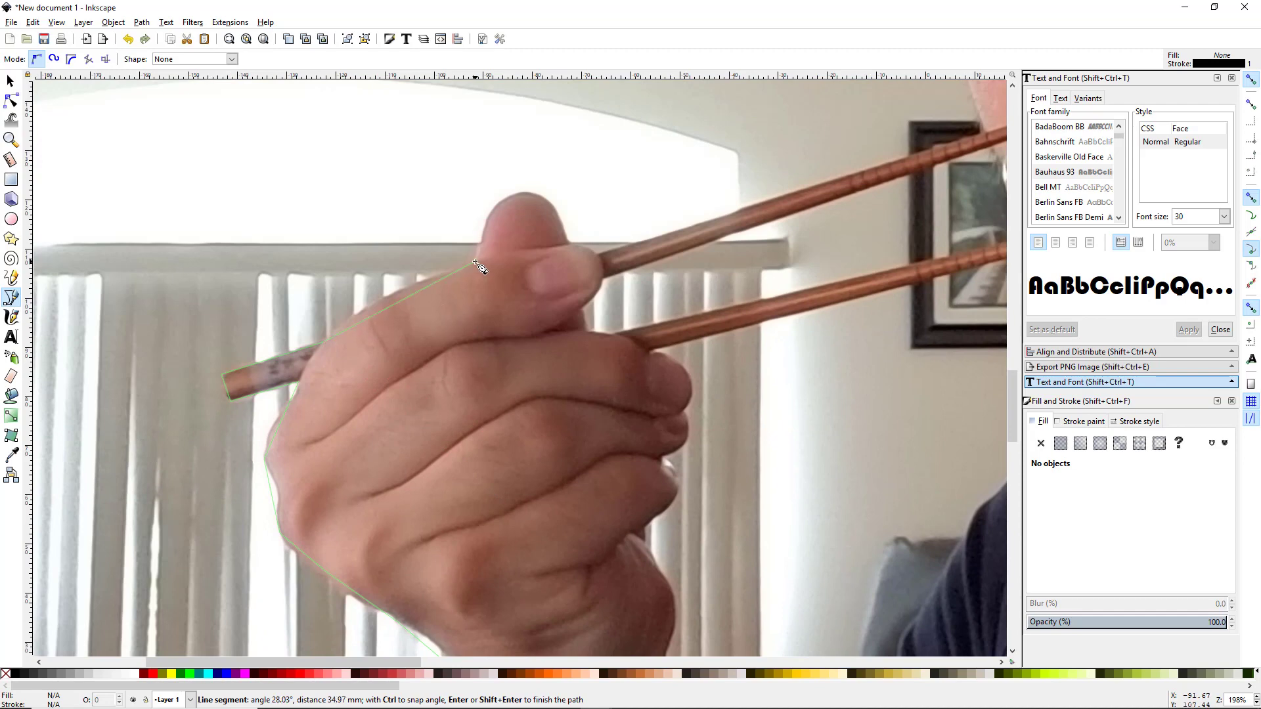
Step: Continue the path over the raised fingertip and along the upper chopstick's top edge to where it meets the cheek
{"action": "left_click", "coordinate": [493, 213]}
{"action": "left_click", "coordinate": [551, 208]}
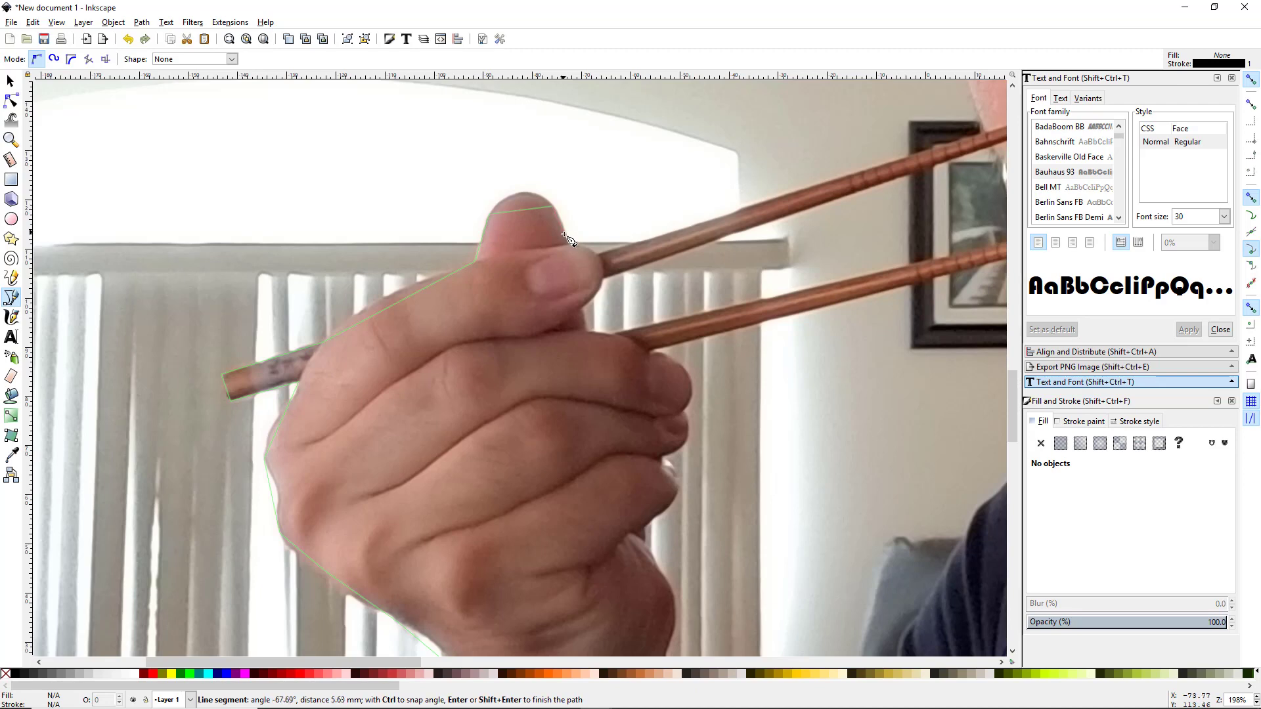
{"action": "left_click", "coordinate": [569, 242]}
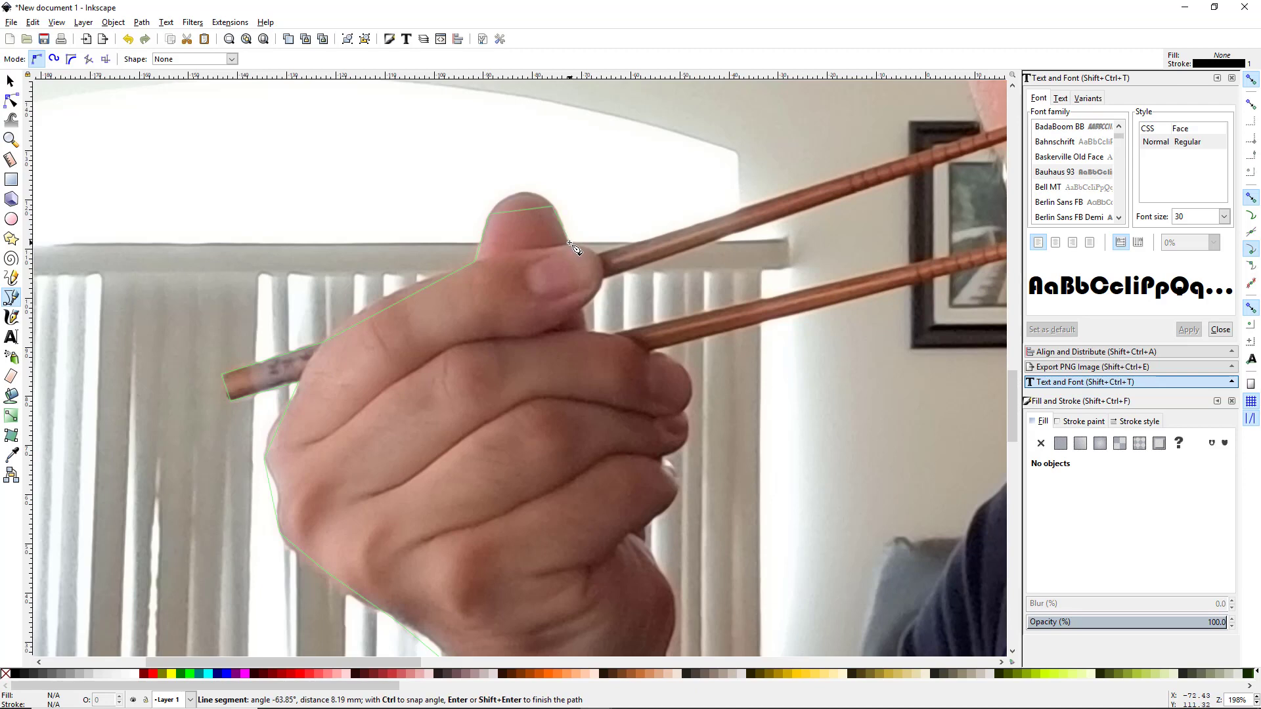
{"action": "left_click", "coordinate": [602, 259]}
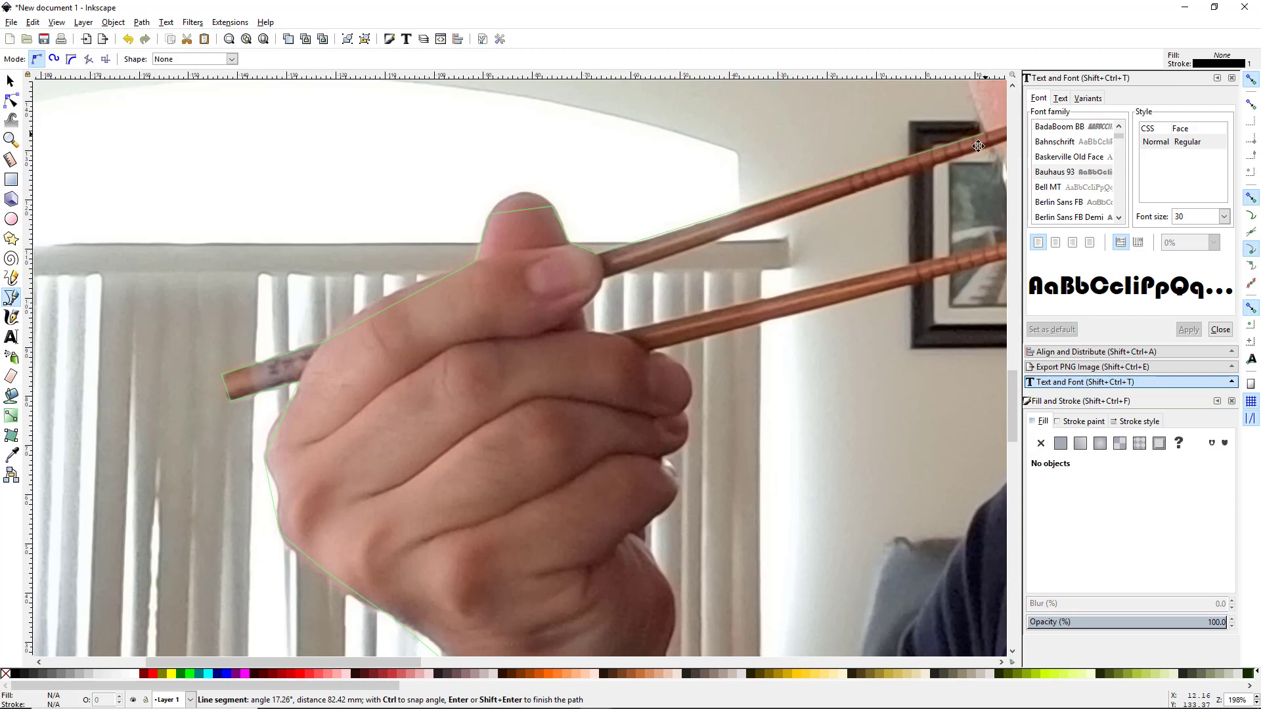
{"action": "left_click_drag", "start_coordinate": [984, 133], "coordinate": [629, 322]}
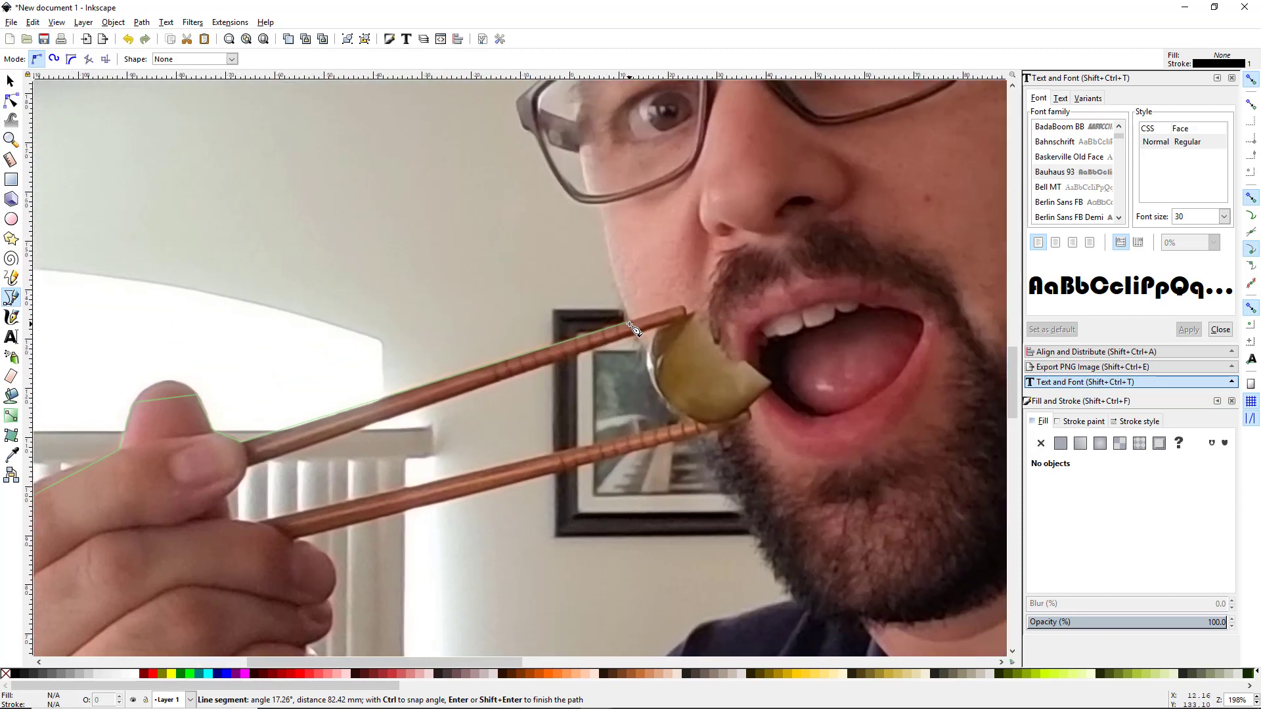
{"action": "left_click", "coordinate": [630, 324]}
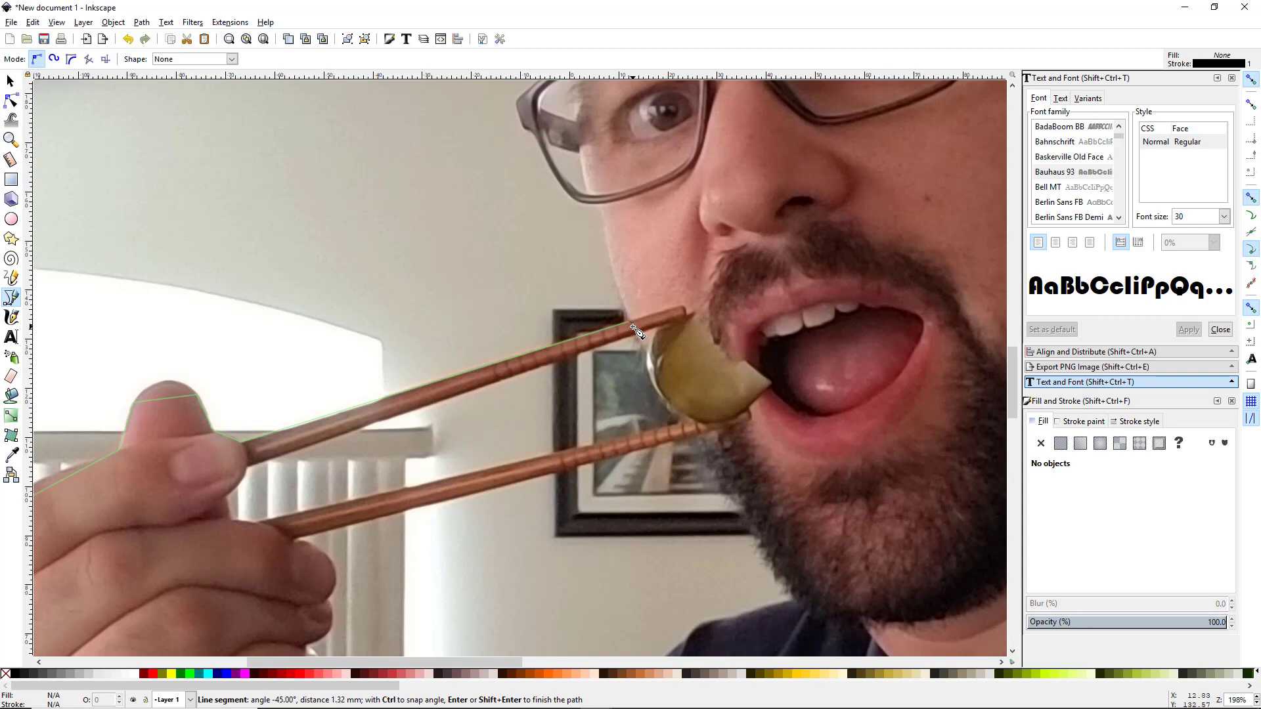
Step: Continue the path up the cheek and around the glasses' outer corner, and end it where the upper rim meets the forehead
{"action": "left_click_drag", "start_coordinate": [623, 309], "coordinate": [618, 354]}
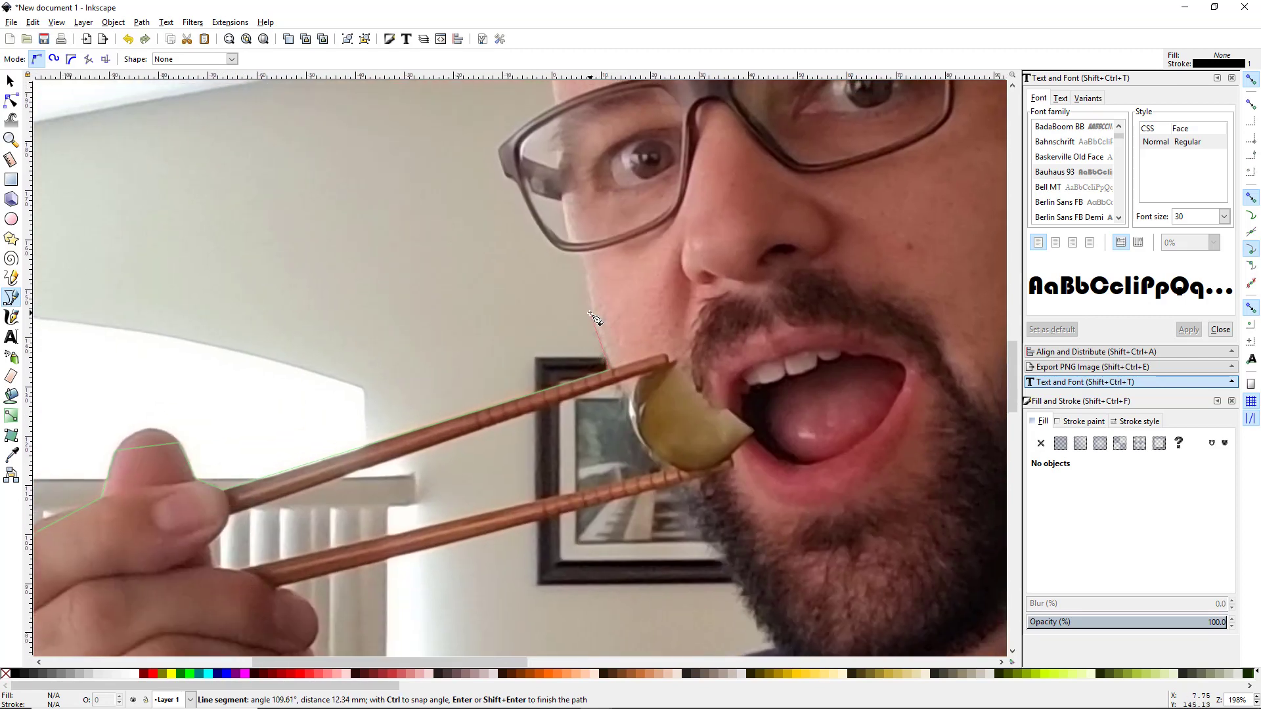
{"action": "left_click", "coordinate": [583, 253]}
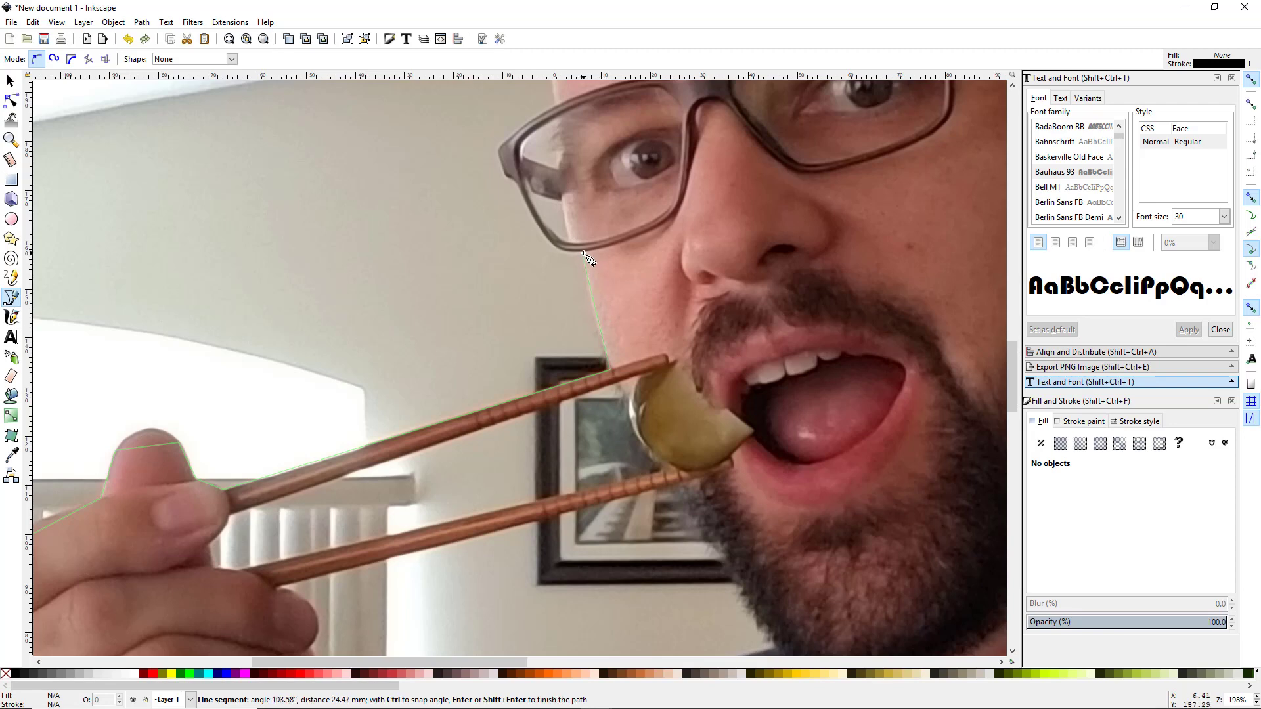
{"action": "left_click", "coordinate": [503, 175]}
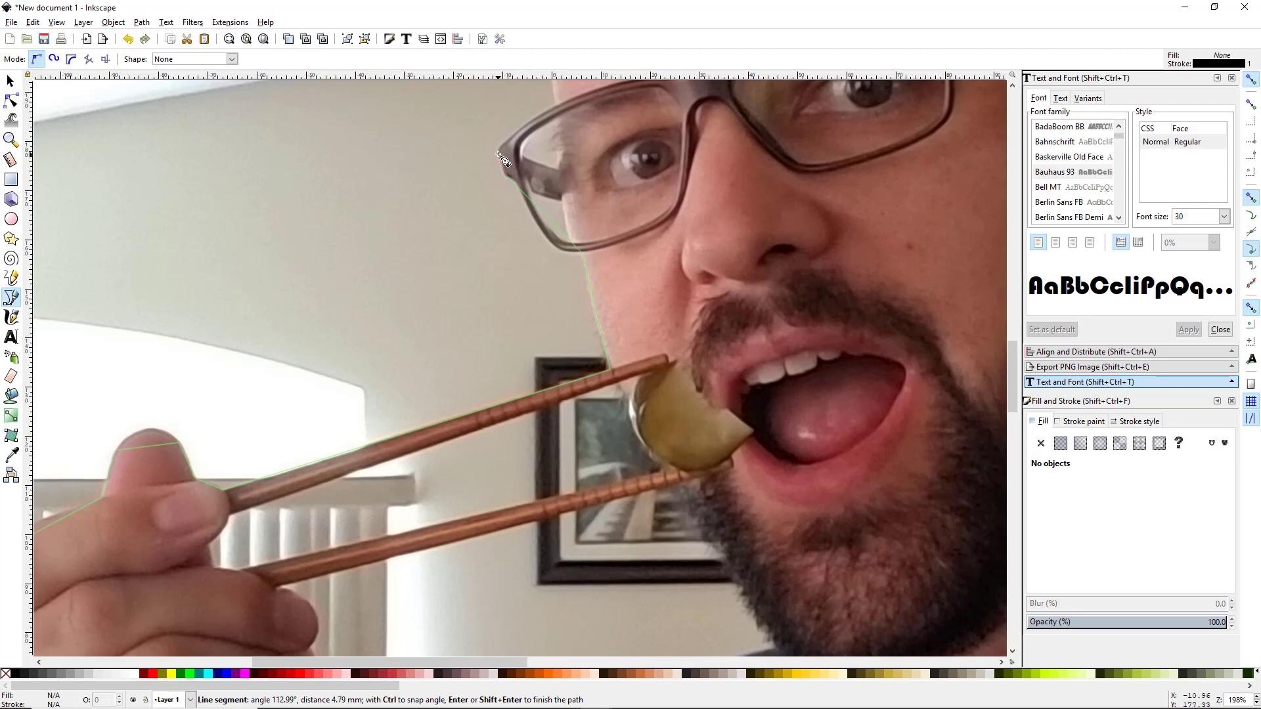
{"action": "left_click", "coordinate": [558, 112]}
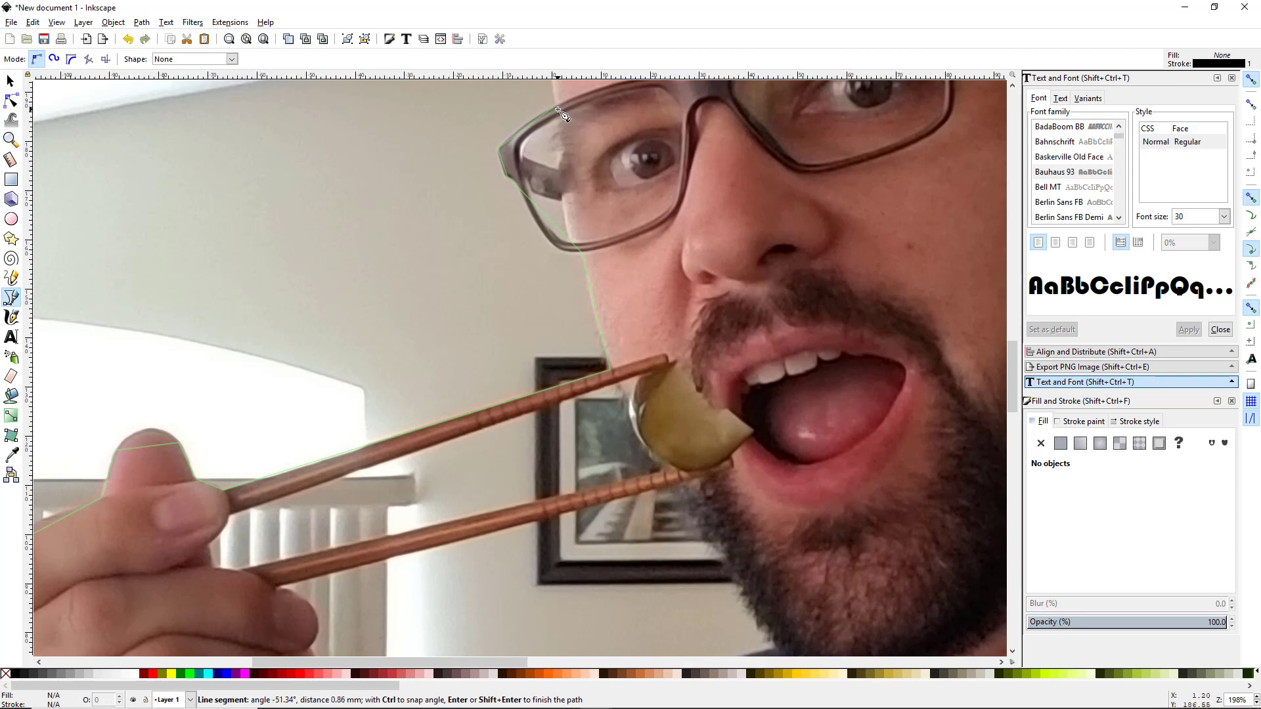
{"action": "scroll", "coordinate": [653, 170], "scroll_direction": "up", "scroll_amount": 6}
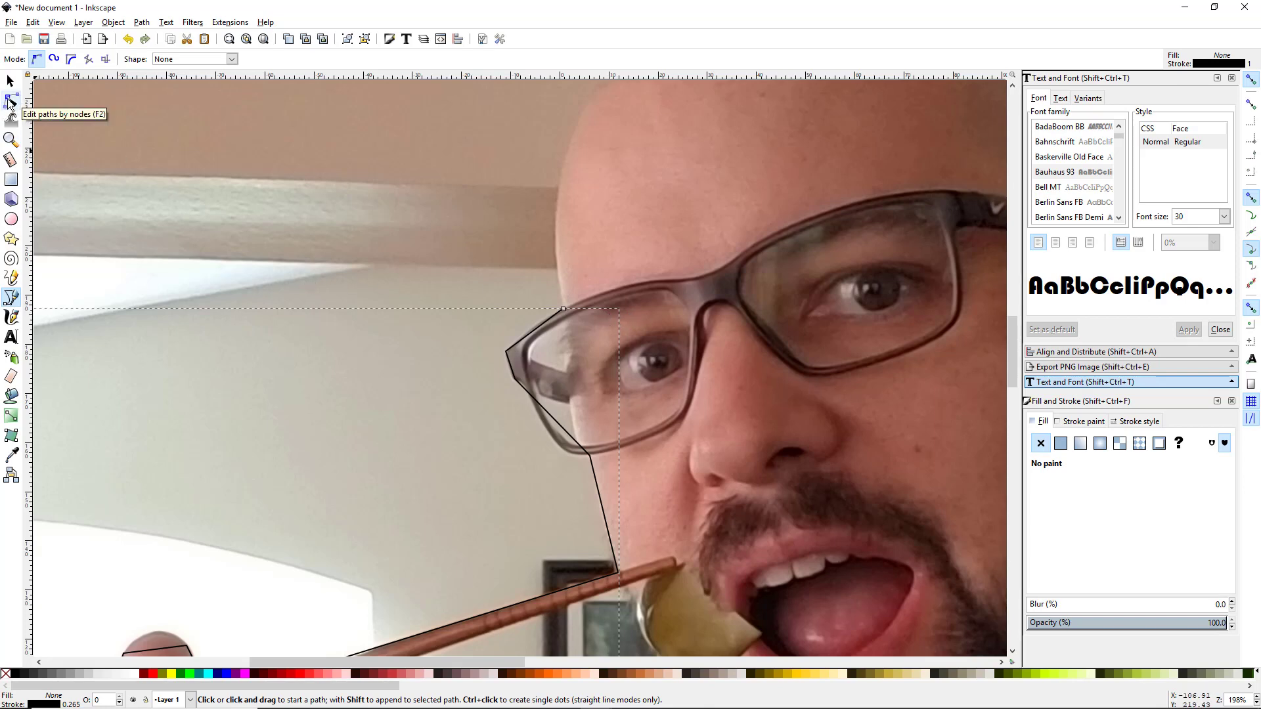
Step: Edit the path's nodes and bend the two segments at the glasses' outer corner to match the frame
{"action": "left_click", "coordinate": [9, 99]}
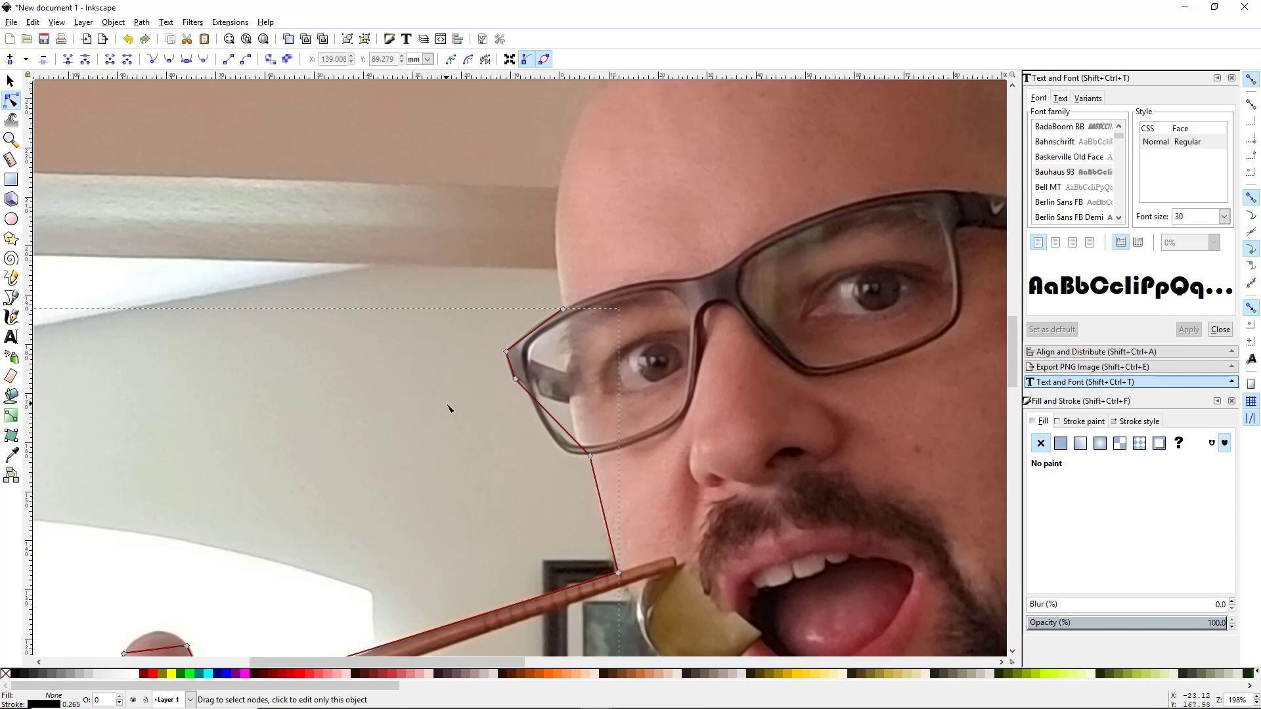
{"action": "scroll", "coordinate": [549, 354], "scroll_direction": "up", "scroll_amount": 4}
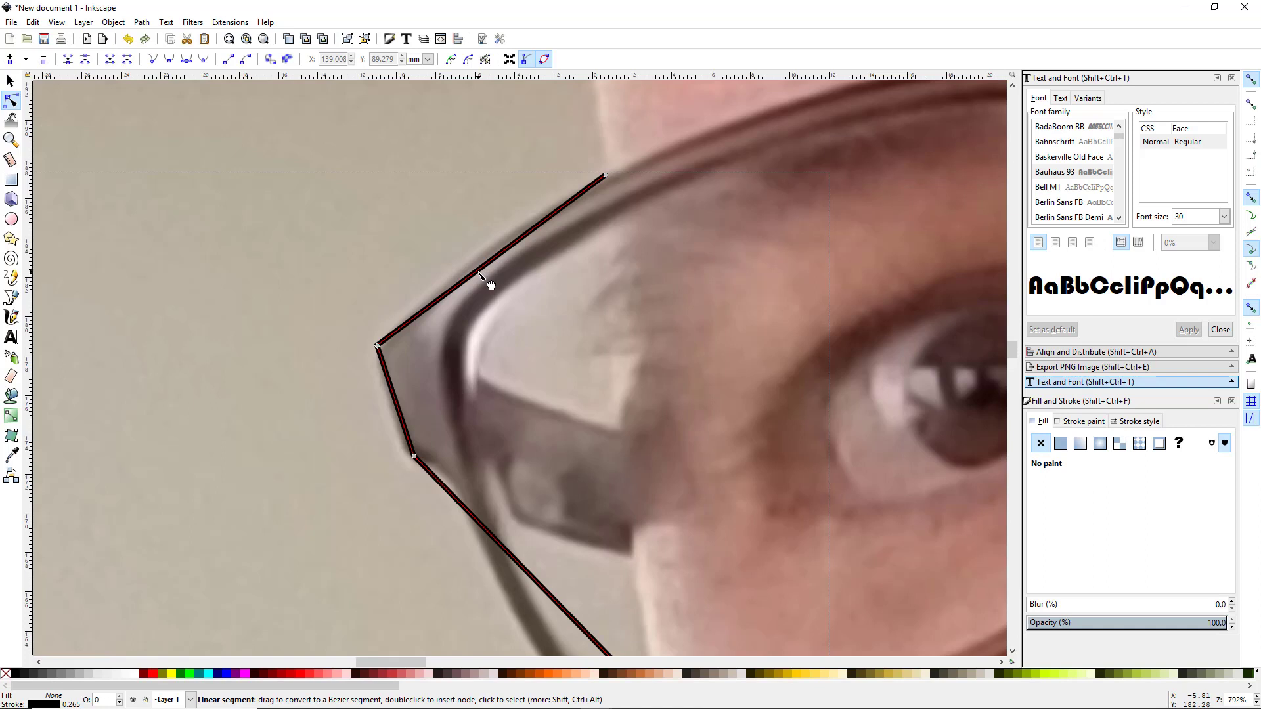
{"action": "left_click_drag", "start_coordinate": [474, 269], "coordinate": [482, 260]}
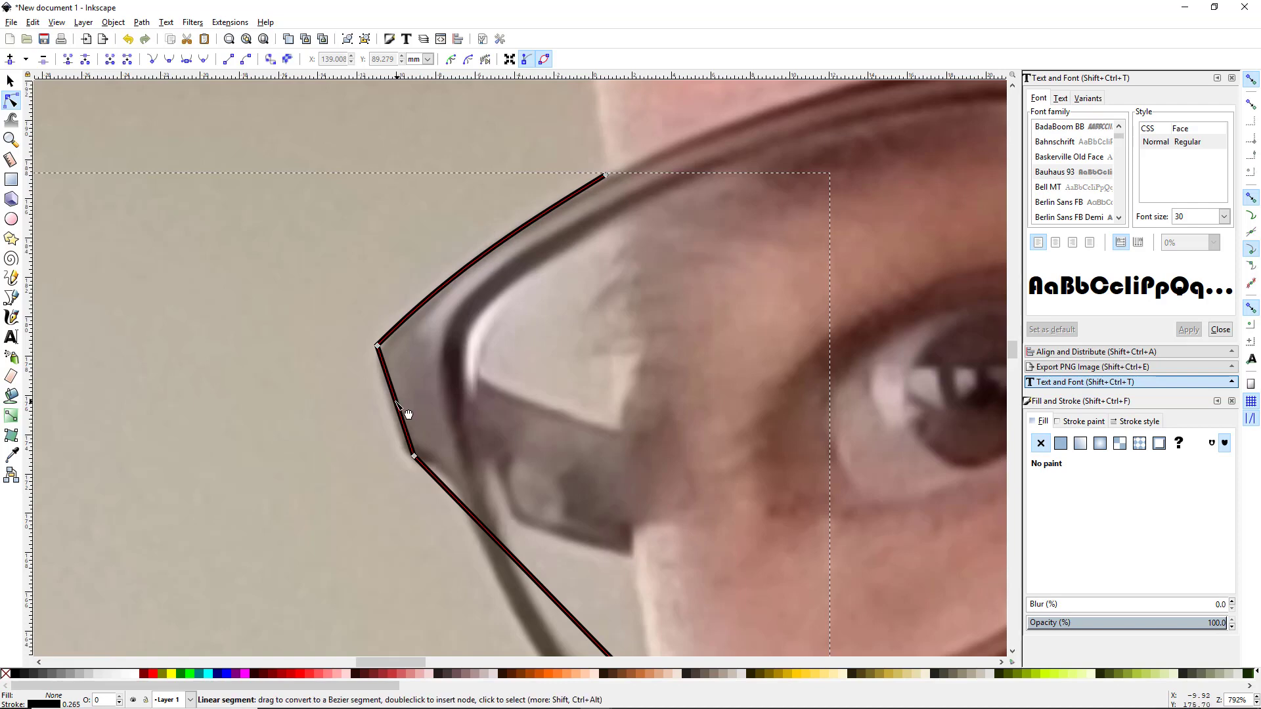
{"action": "left_click_drag", "start_coordinate": [399, 402], "coordinate": [392, 405]}
Step: Bend the segment below the glasses' outer corner and insert a node moved into the notch where the lens rim begins
{"action": "scroll", "coordinate": [543, 349], "scroll_direction": "down", "scroll_amount": 6}
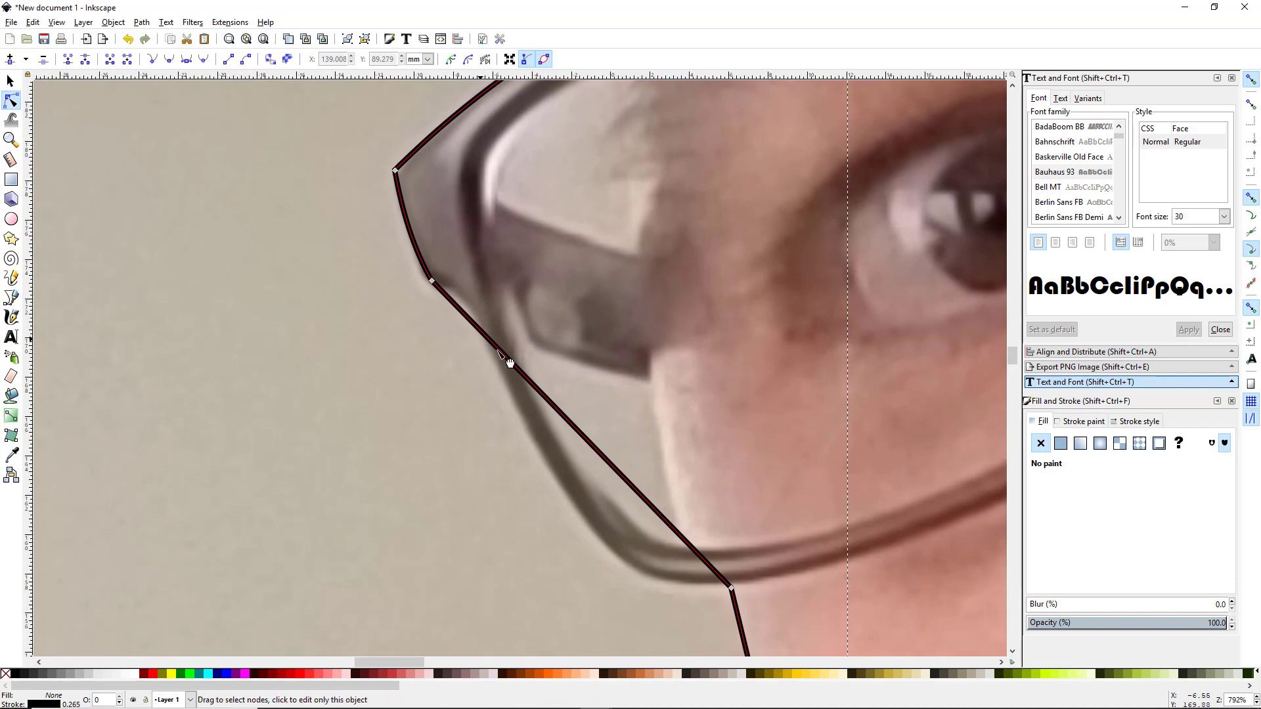
{"action": "left_click_drag", "start_coordinate": [591, 445], "coordinate": [563, 525]}
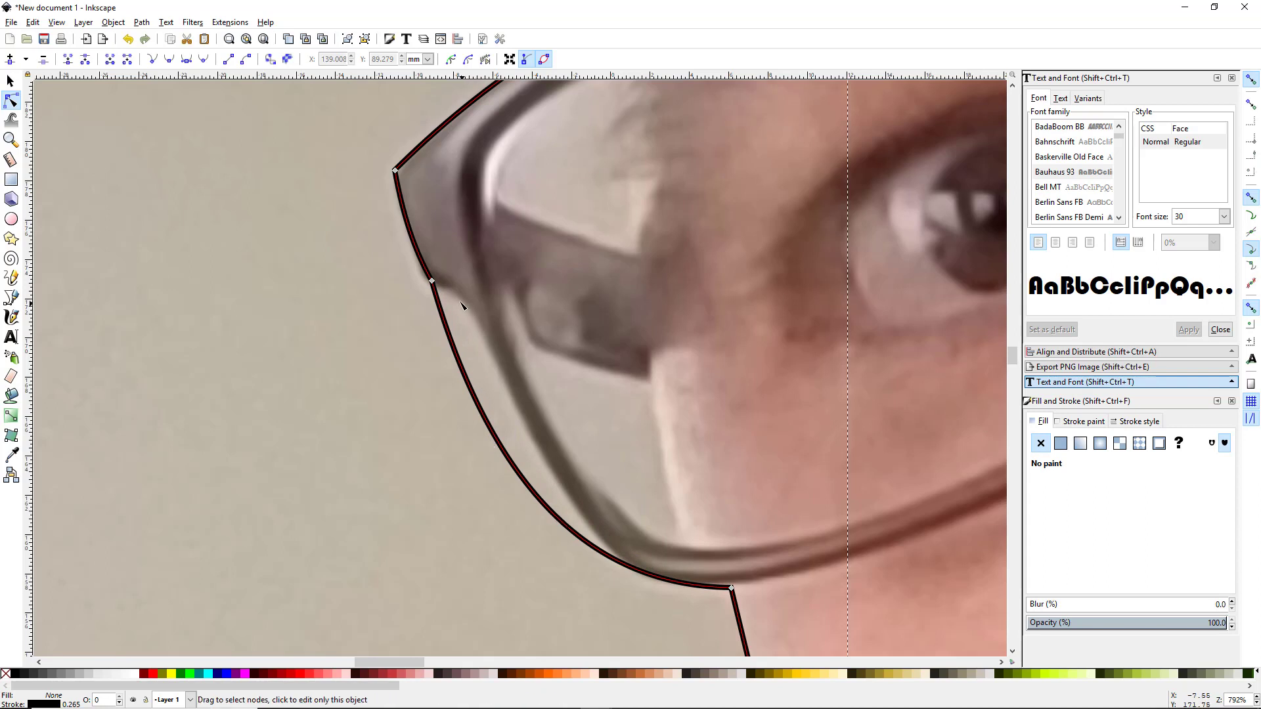
{"action": "left_click_drag", "start_coordinate": [544, 510], "coordinate": [520, 423]}
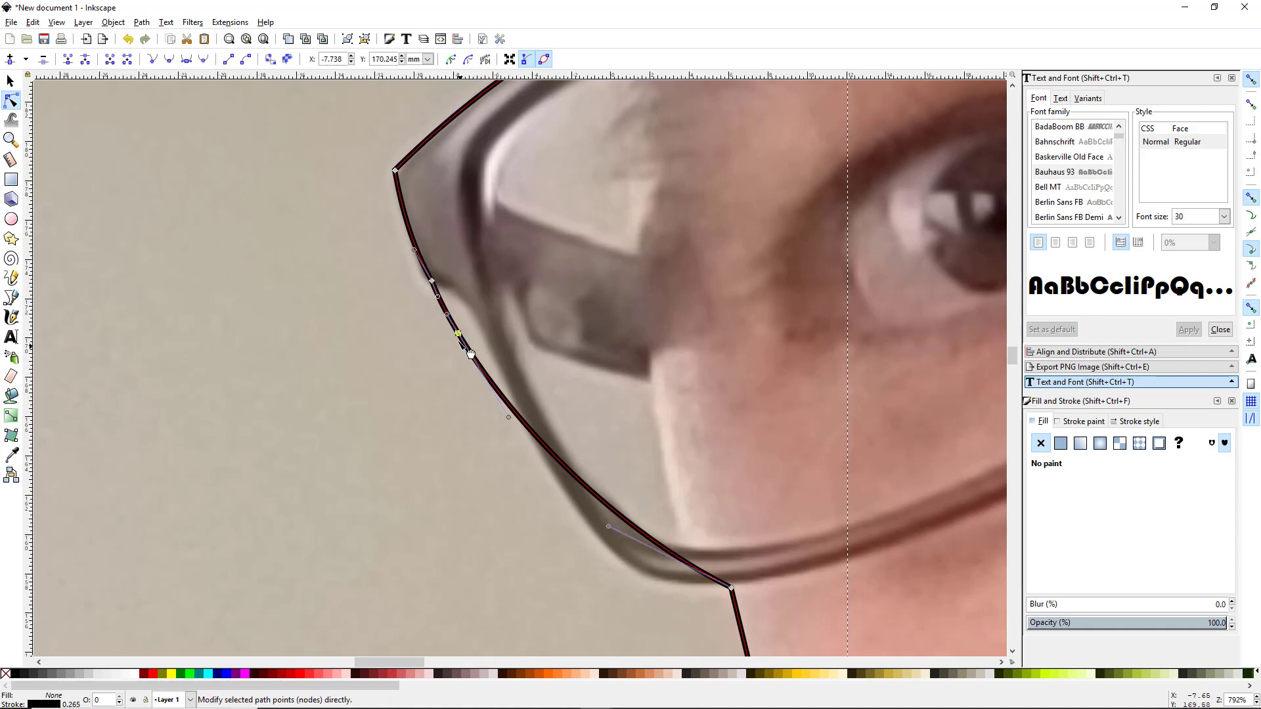
{"action": "double_click", "coordinate": [458, 334]}
{"action": "left_click_drag", "start_coordinate": [459, 334], "coordinate": [467, 306]}
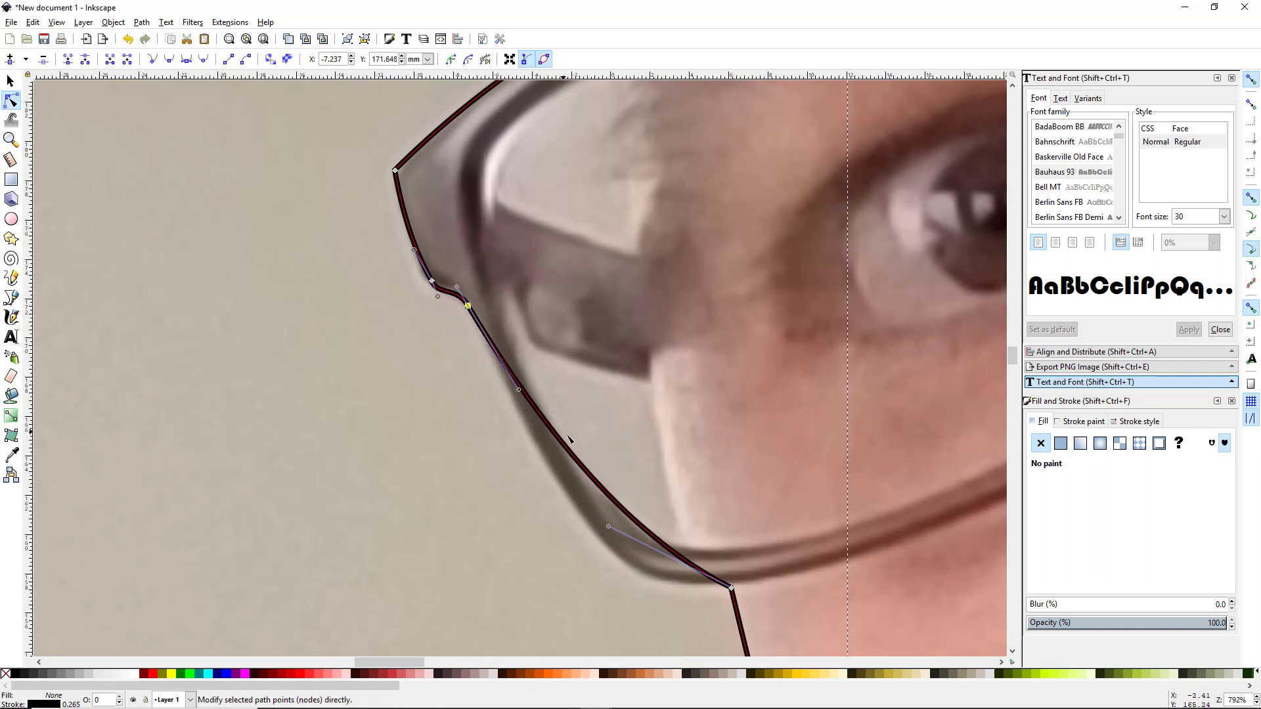
Step: Fit the curve to the lens's lower rim and fine-tune the node and handle where the rim meets the cheek
{"action": "left_click_drag", "start_coordinate": [593, 477], "coordinate": [600, 522]}
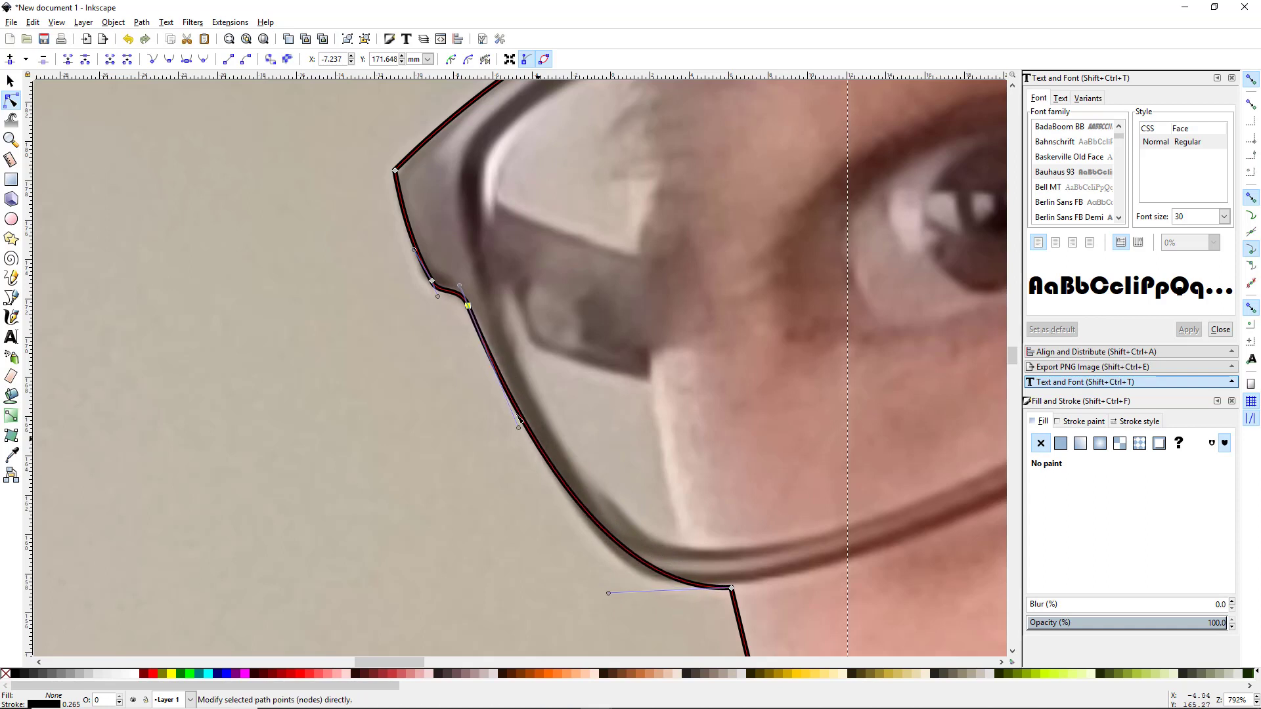
{"action": "left_click_drag", "start_coordinate": [510, 381], "coordinate": [511, 381]}
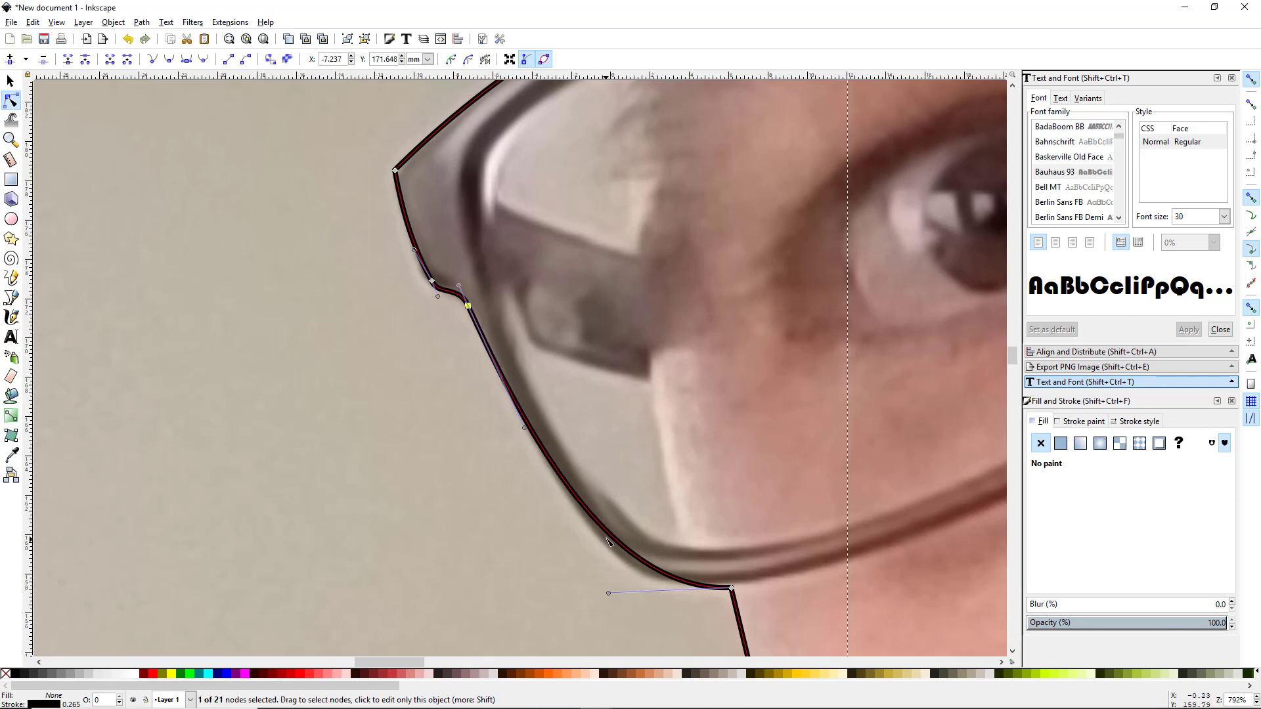
{"action": "left_click_drag", "start_coordinate": [618, 545], "coordinate": [618, 551]}
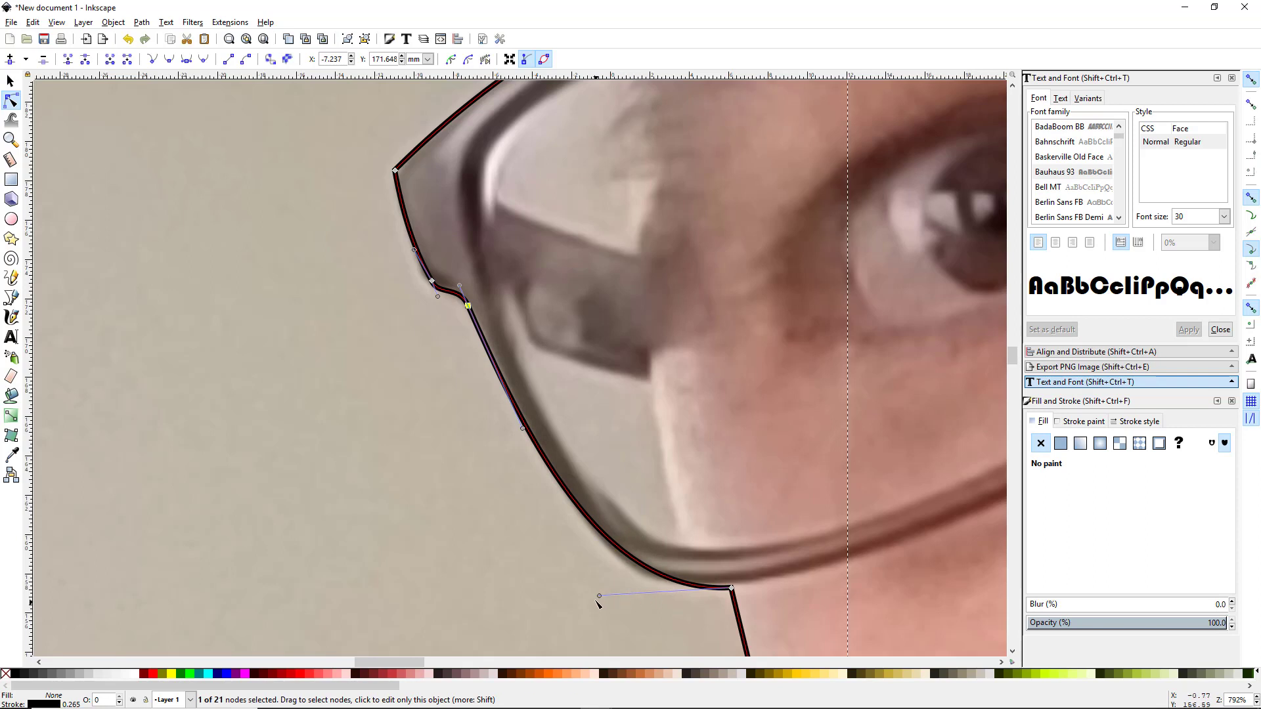
{"action": "left_click_drag", "start_coordinate": [600, 599], "coordinate": [594, 598]}
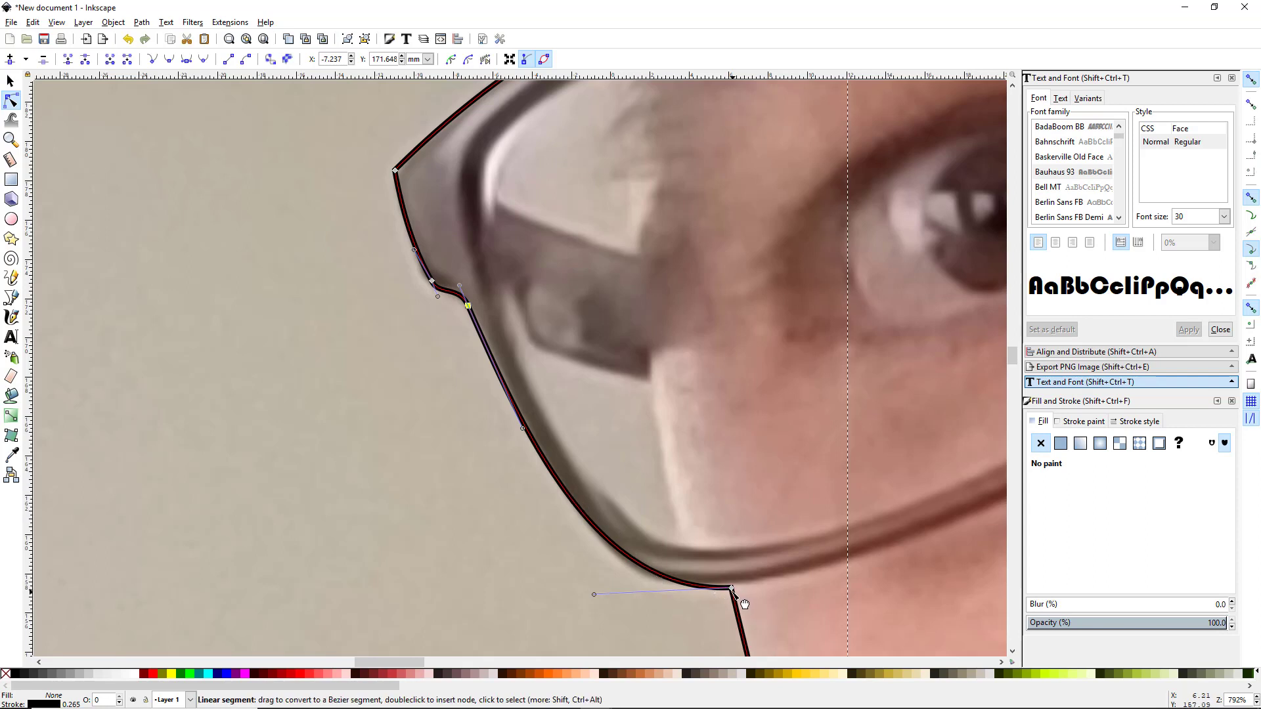
{"action": "left_click_drag", "start_coordinate": [731, 589], "coordinate": [730, 586]}
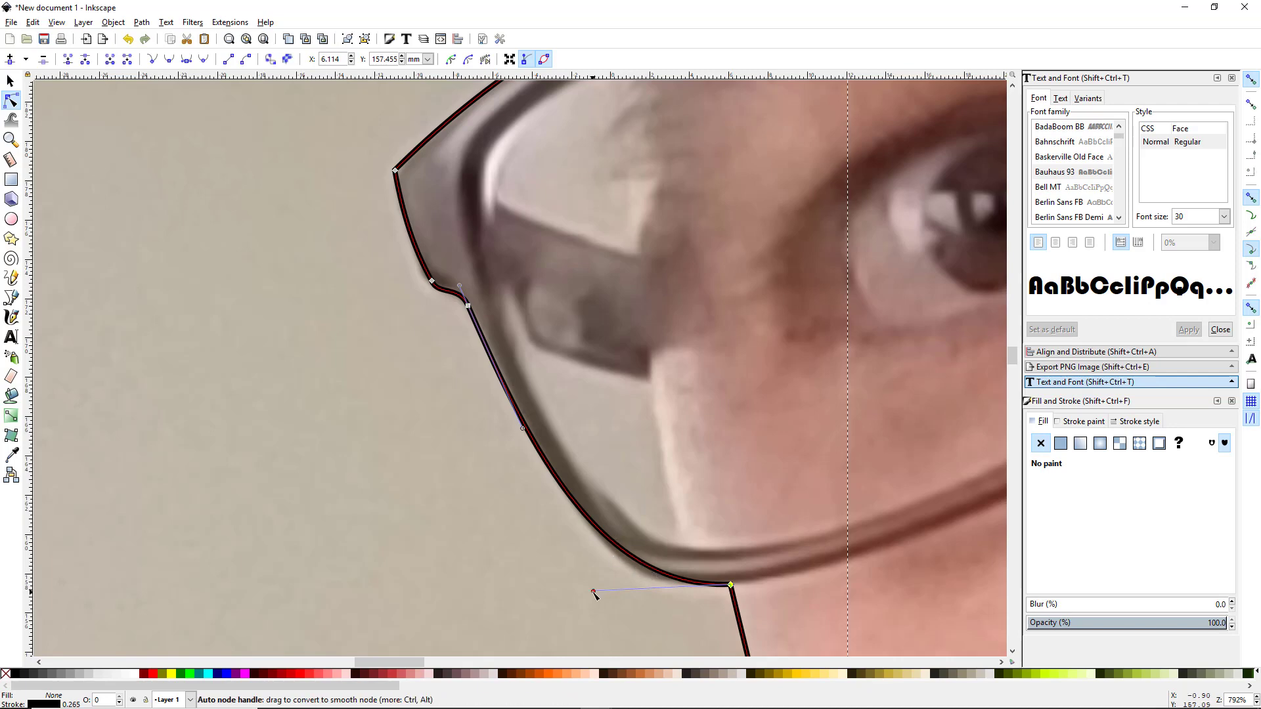
{"action": "left_click_drag", "start_coordinate": [593, 591], "coordinate": [589, 593]}
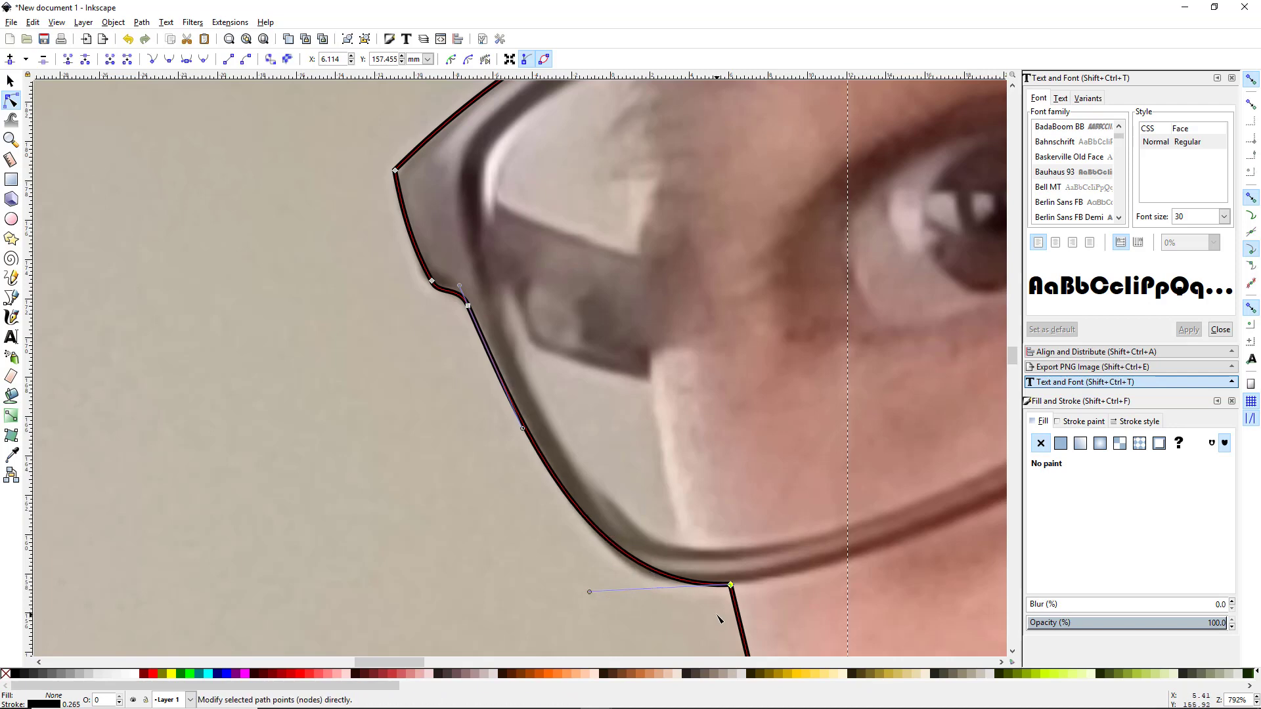
Step: Bend the cheek segment slightly outward and nudge the node where the cheek meets the upper chopstick
{"action": "left_click_drag", "start_coordinate": [719, 617], "coordinate": [500, 358]}
{"action": "left_click_drag", "start_coordinate": [698, 529], "coordinate": [642, 337]}
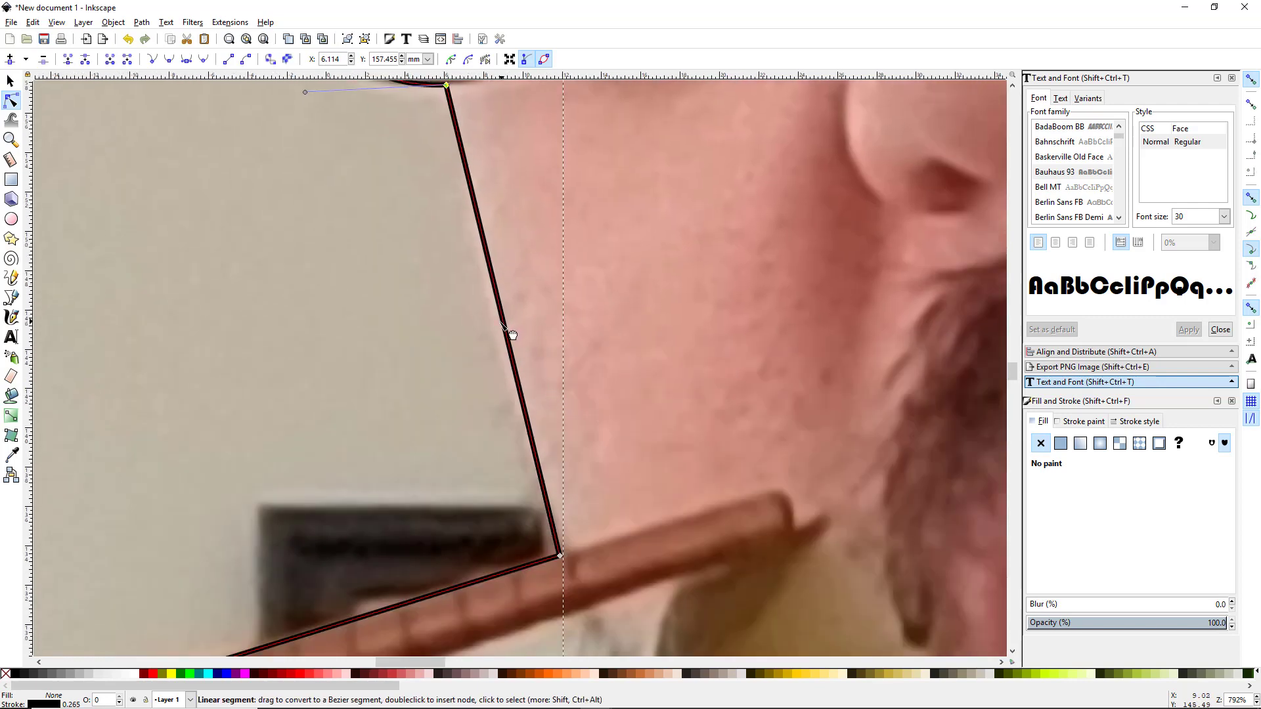
{"action": "left_click_drag", "start_coordinate": [503, 321], "coordinate": [498, 322]}
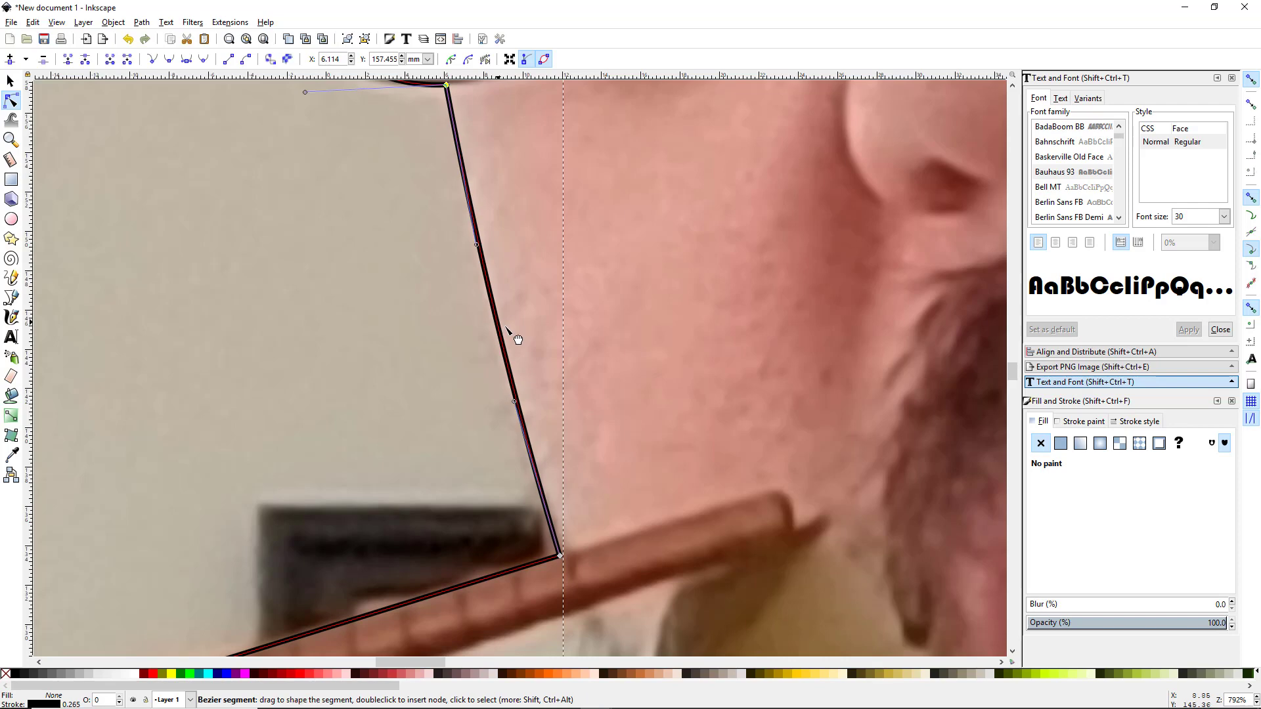
{"action": "left_click_drag", "start_coordinate": [401, 515], "coordinate": [575, 253]}
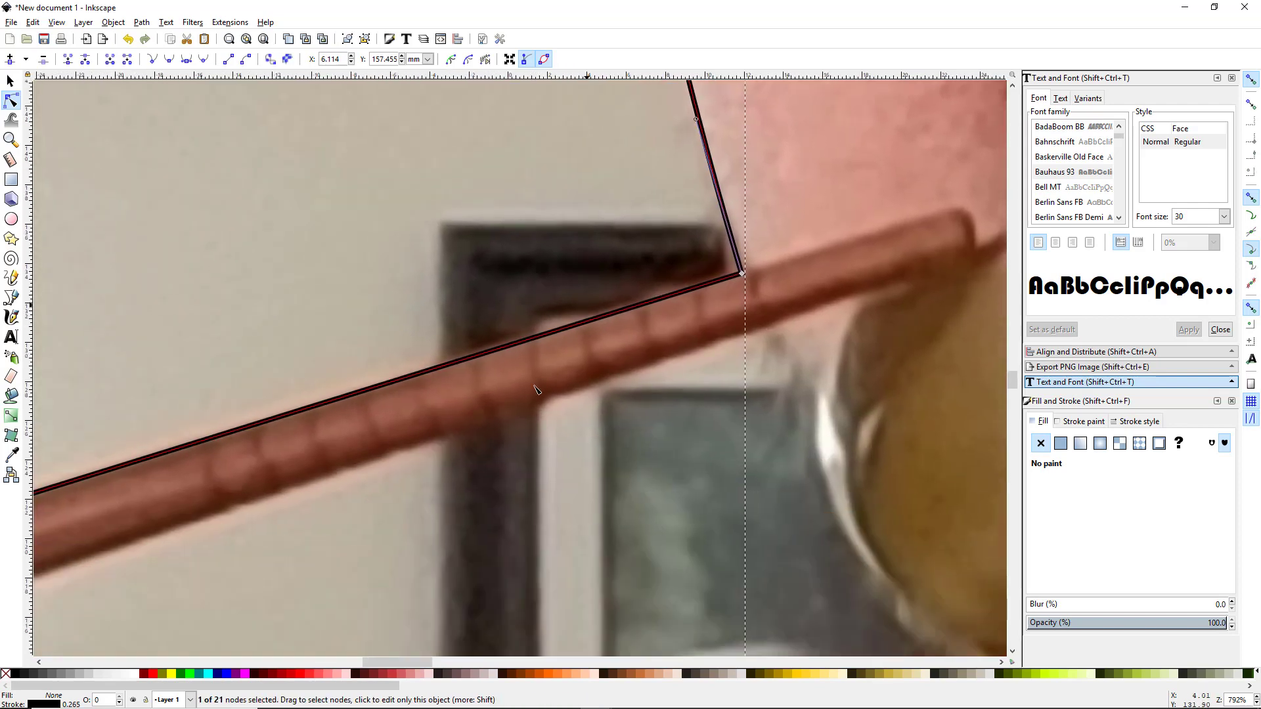
{"action": "left_click_drag", "start_coordinate": [496, 461], "coordinate": [557, 445]}
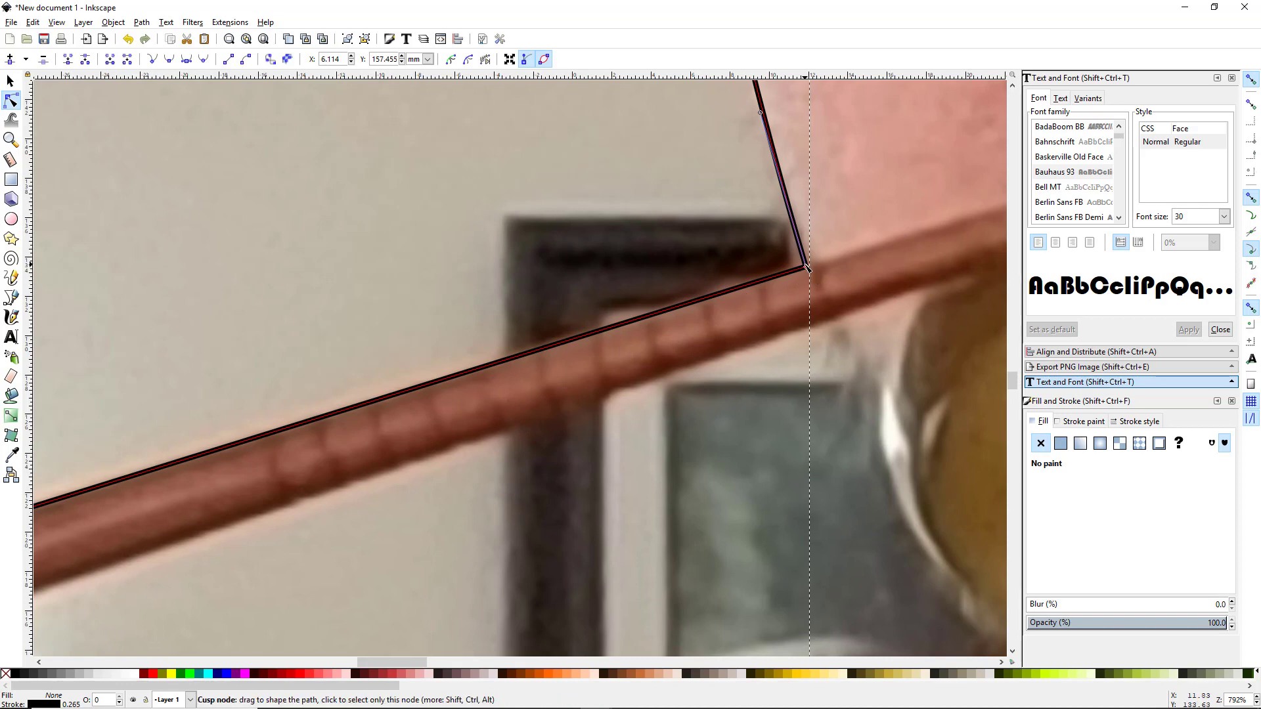
{"action": "left_click_drag", "start_coordinate": [805, 265], "coordinate": [805, 263]}
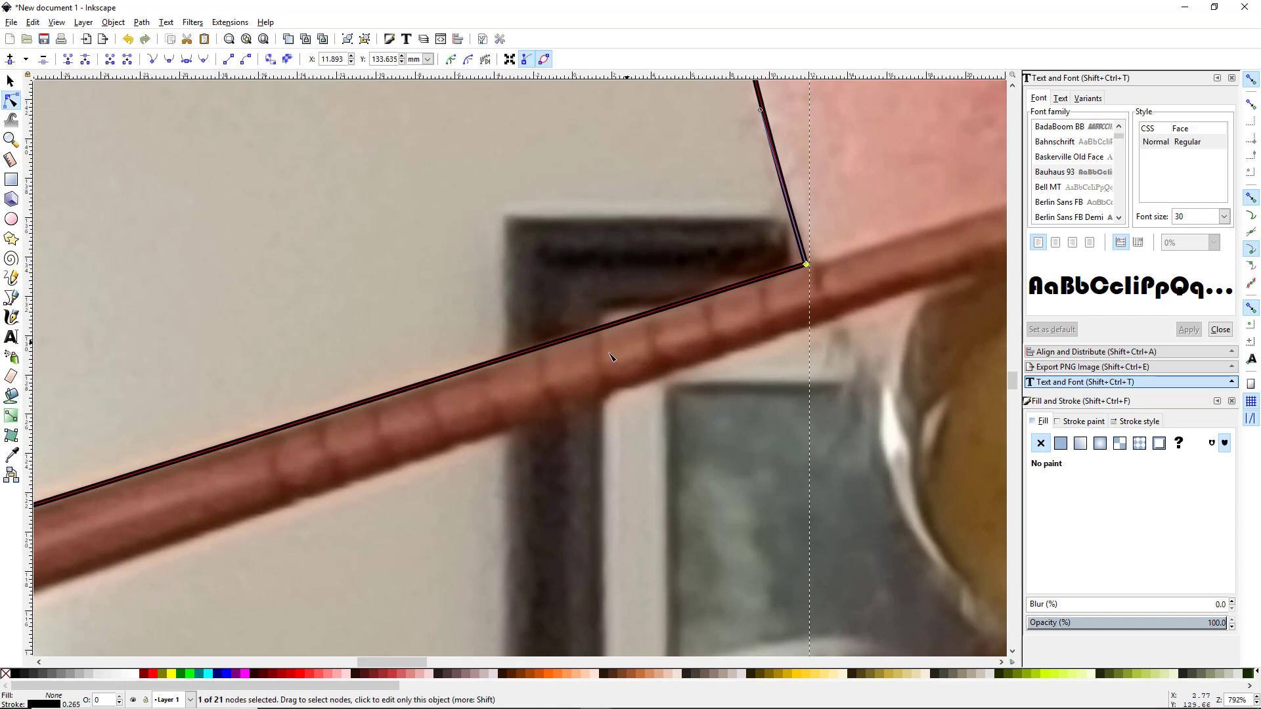
Step: Shape the path along the upper chopstick, the fingertip's chopstick side and its rounded top, adjusting the node at its base
{"action": "left_click_drag", "start_coordinate": [412, 660], "coordinate": [372, 662]}
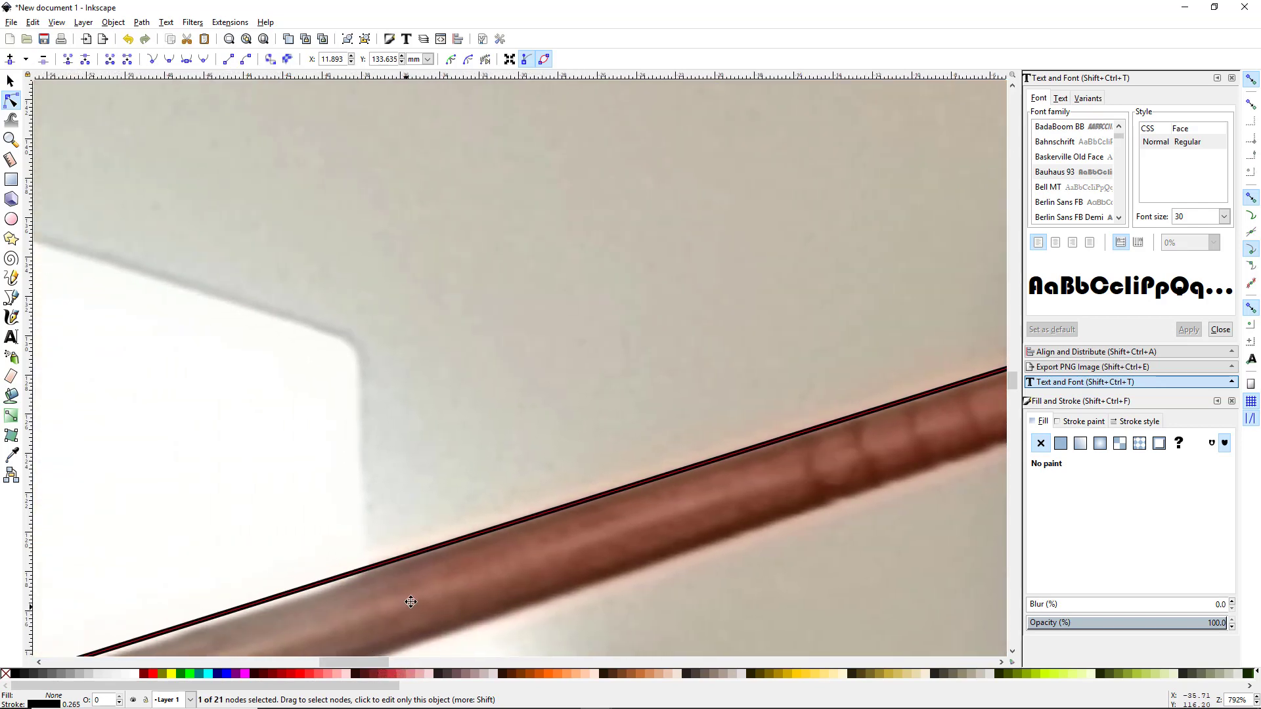
{"action": "left_click_drag", "start_coordinate": [406, 598], "coordinate": [536, 425]}
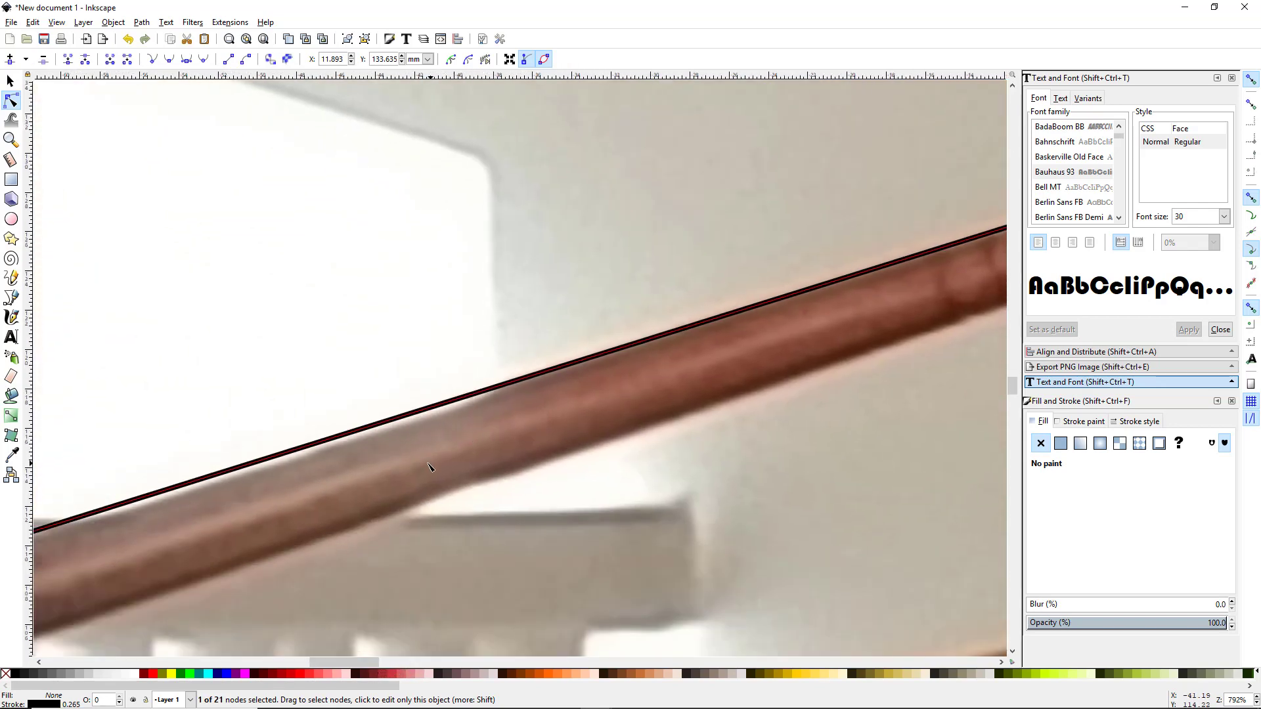
{"action": "scroll", "coordinate": [428, 467], "scroll_direction": "down", "scroll_amount": 2}
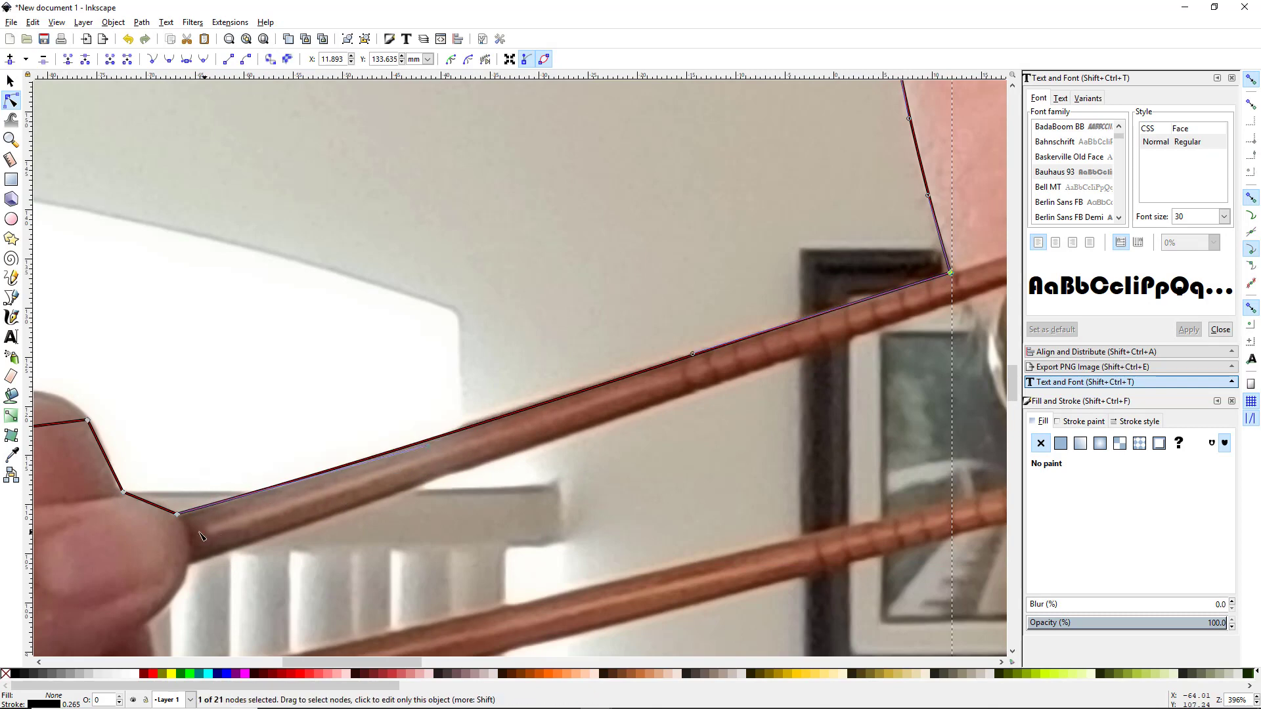
{"action": "left_click_drag", "start_coordinate": [150, 503], "coordinate": [155, 500]}
{"action": "left_click_drag", "start_coordinate": [105, 453], "coordinate": [107, 452]}
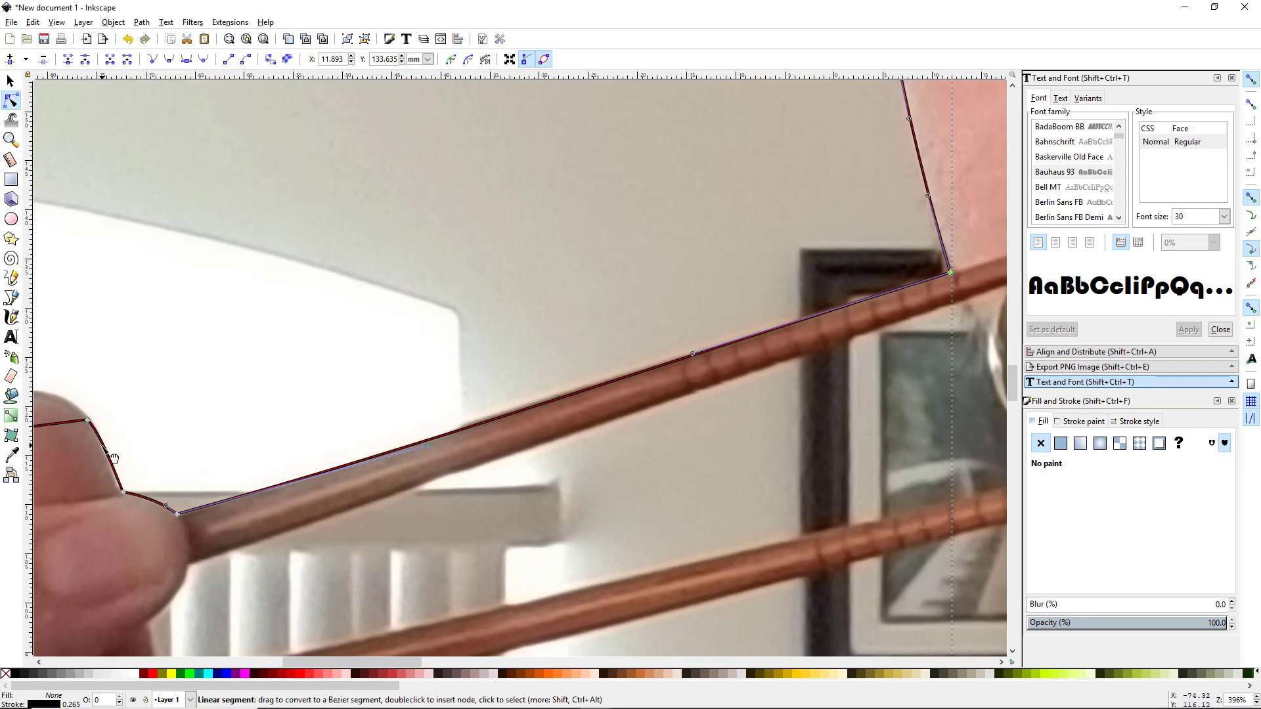
{"action": "left_click", "coordinate": [124, 492]}
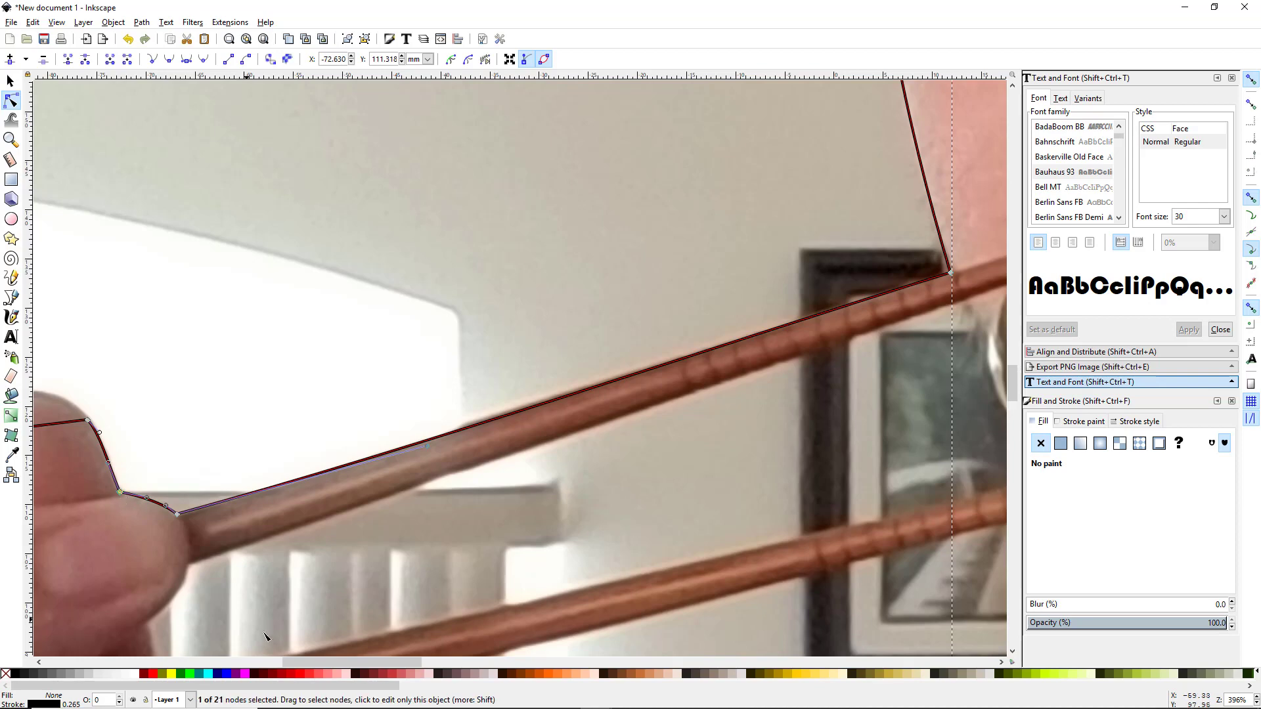
{"action": "left_click_drag", "start_coordinate": [324, 661], "coordinate": [225, 661]}
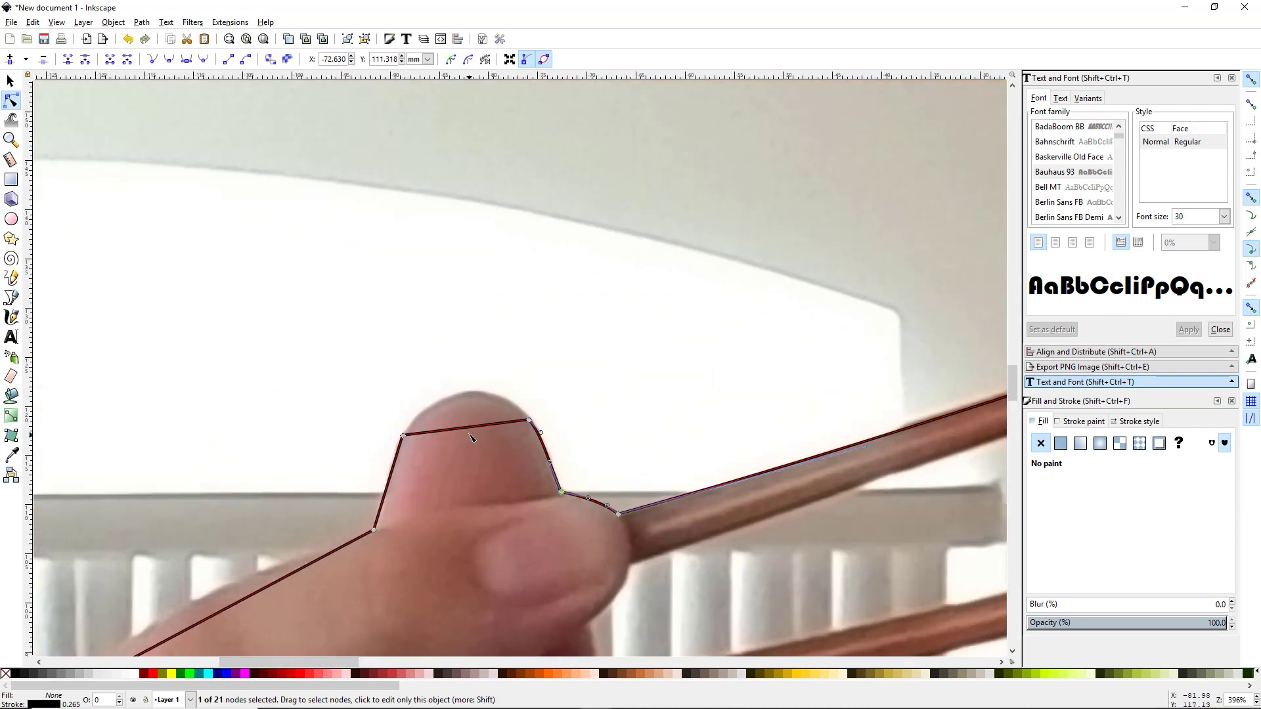
{"action": "left_click_drag", "start_coordinate": [471, 431], "coordinate": [476, 407]}
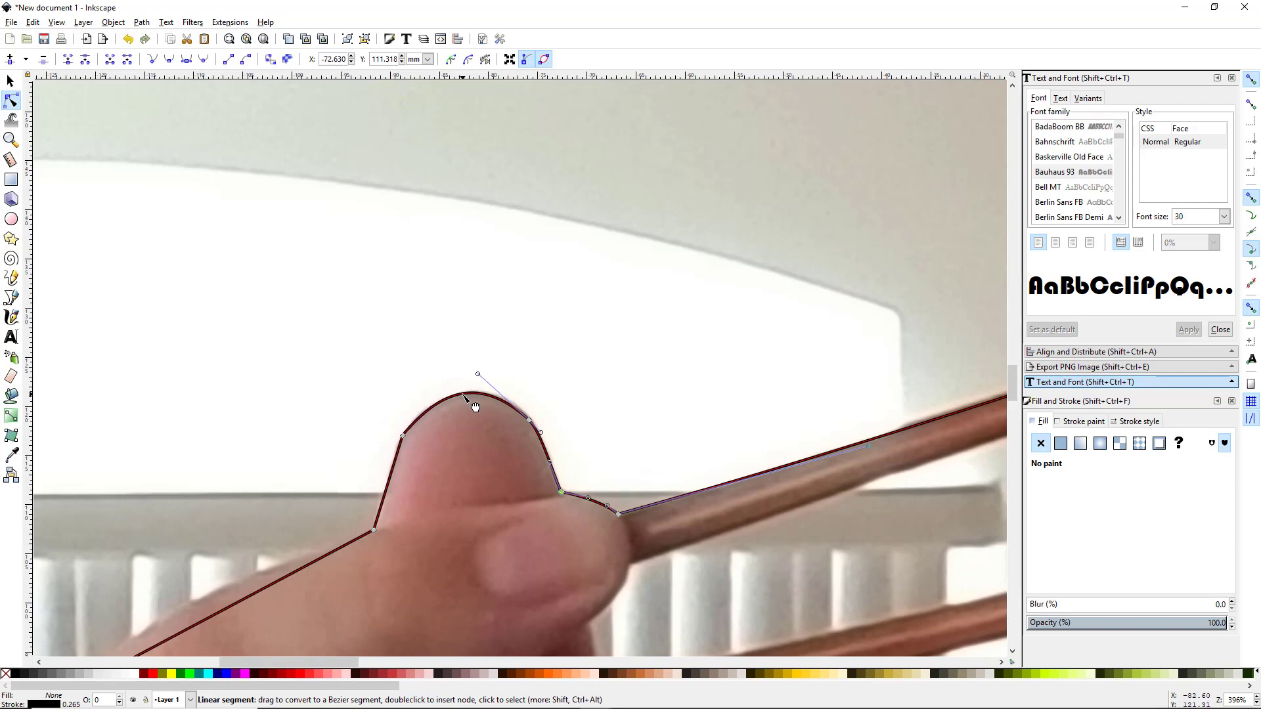
Step: Make the node on the fingertip's outer side auto-smooth and shift it slightly down along the finger's edge
{"action": "left_click", "coordinate": [391, 487]}
{"action": "left_click", "coordinate": [424, 466]}
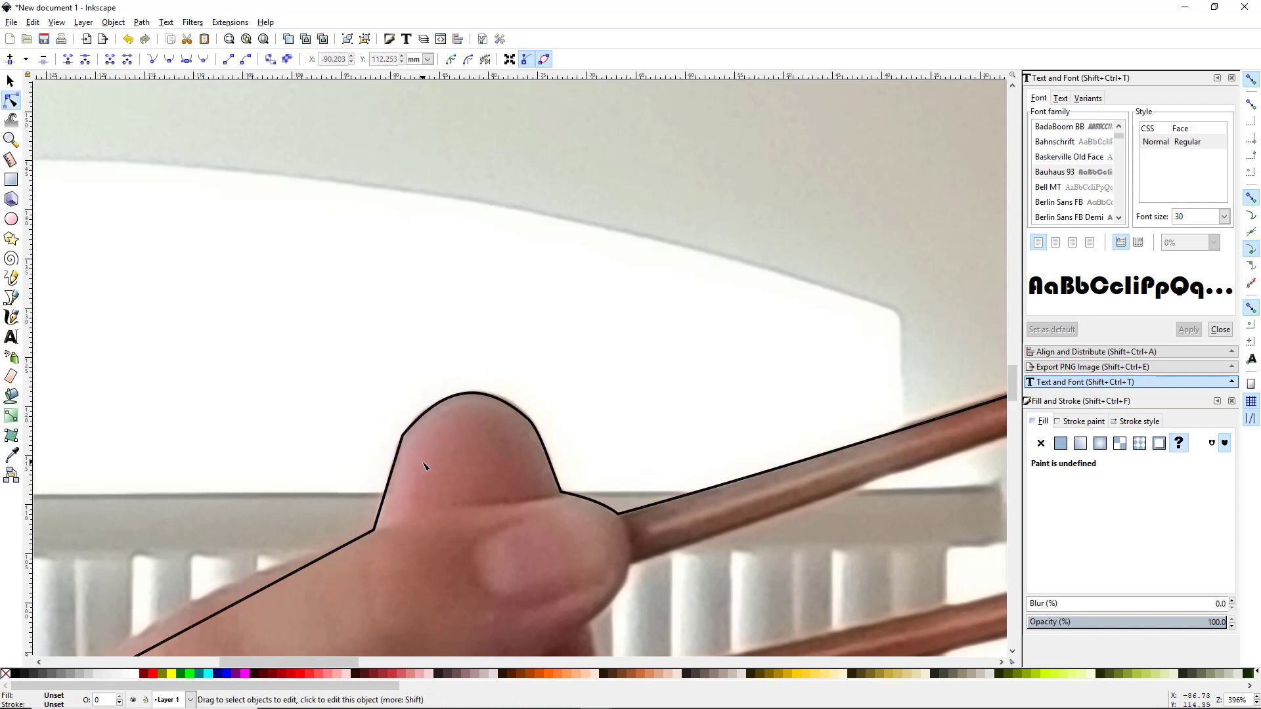
{"action": "left_click", "coordinate": [406, 432]}
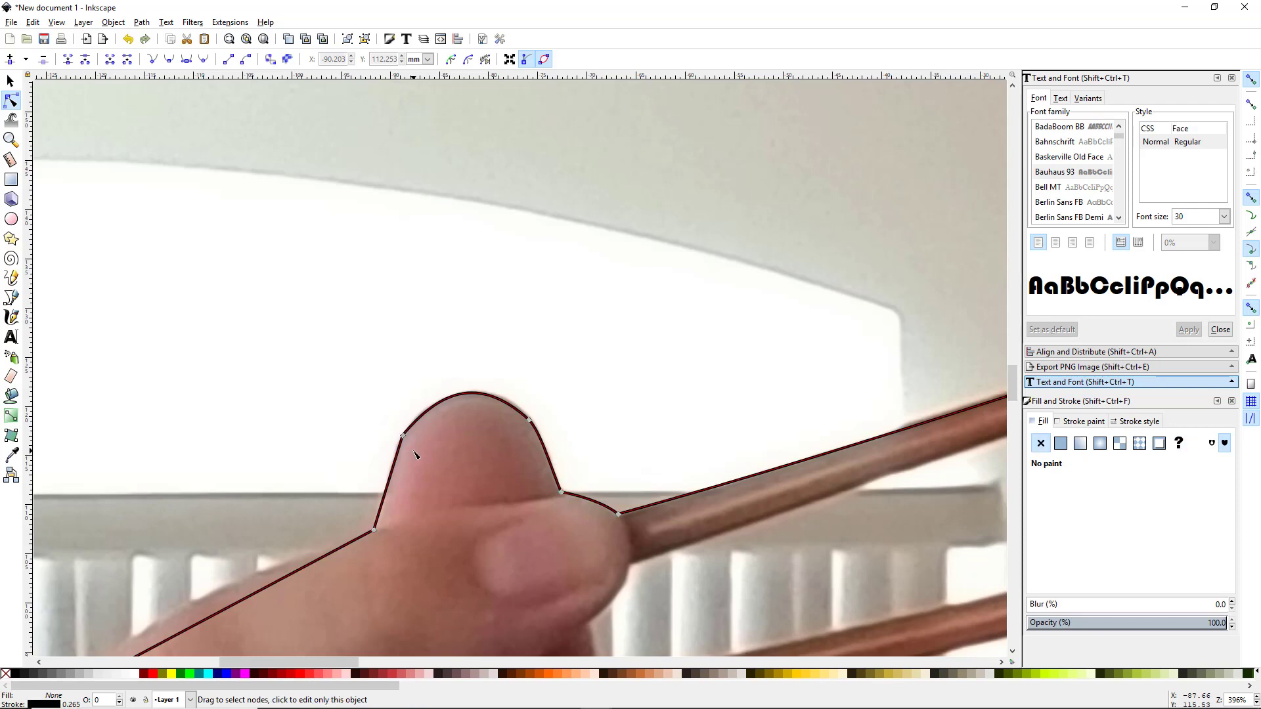
{"action": "scroll", "coordinate": [398, 447], "scroll_direction": "up", "scroll_amount": 2}
{"action": "scroll", "coordinate": [398, 449], "scroll_direction": "up", "scroll_amount": 1}
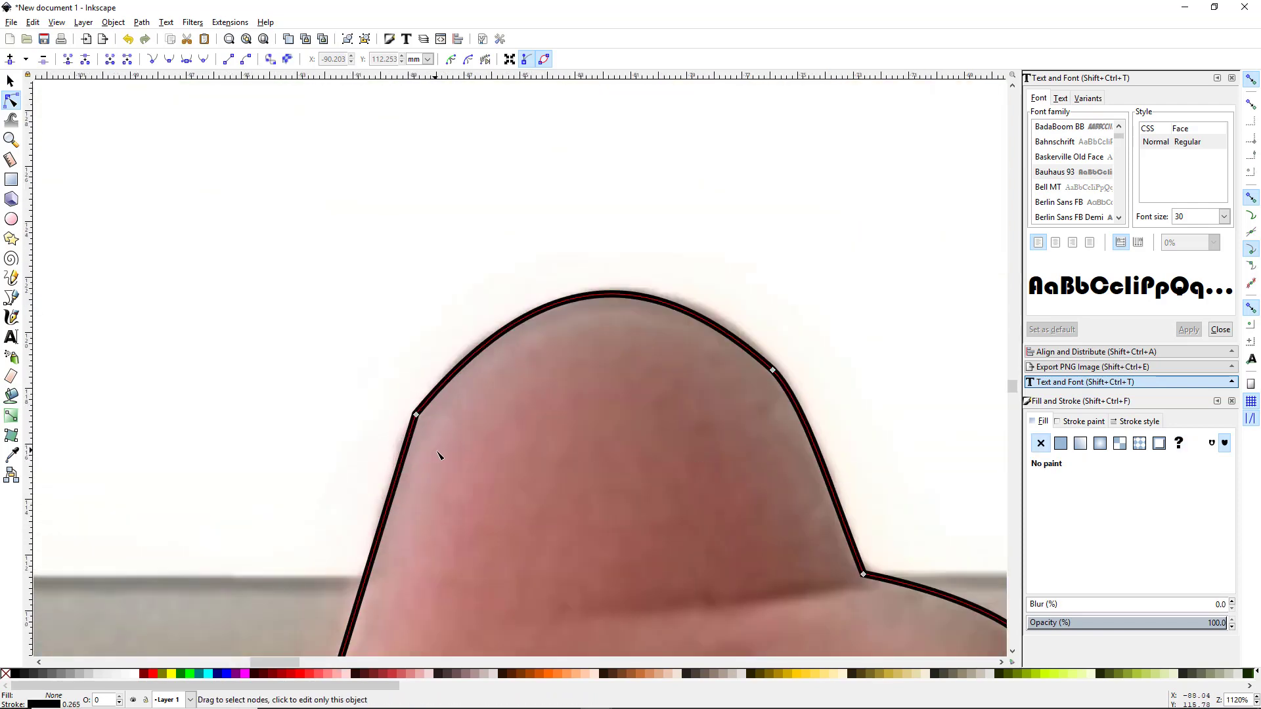
{"action": "left_click", "coordinate": [416, 416], "text": "ctrl"}
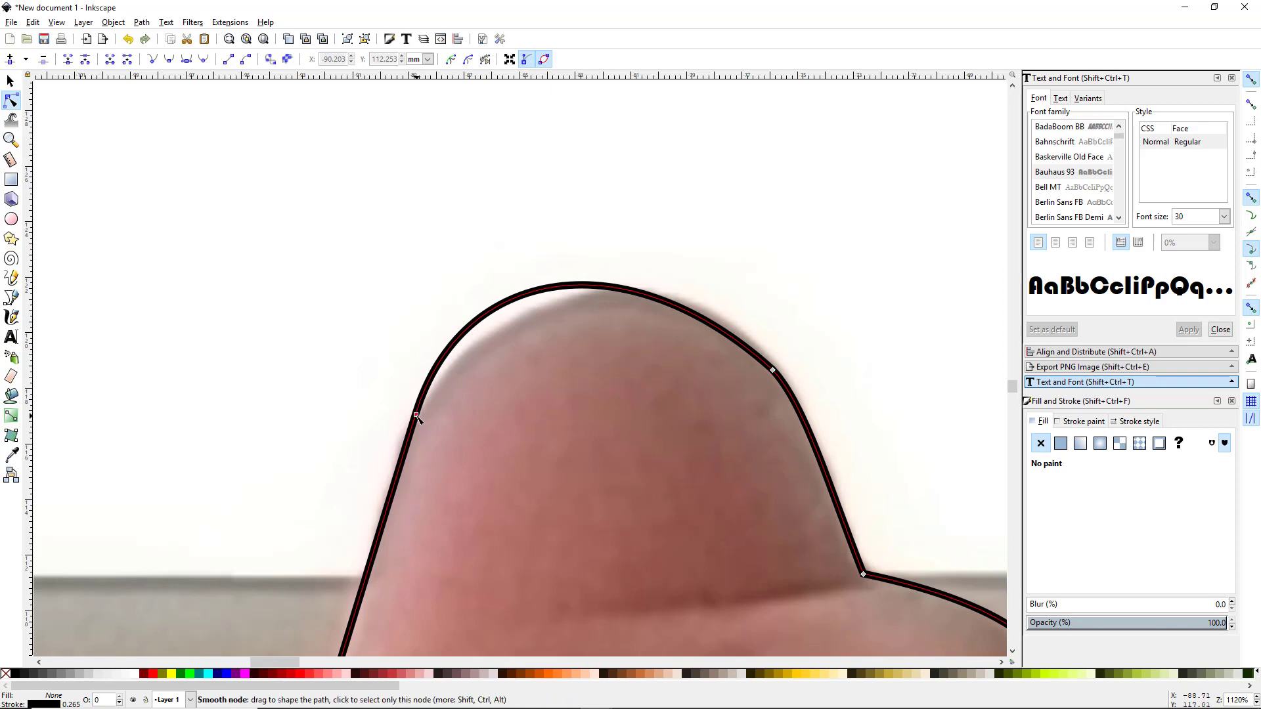
{"action": "left_click_drag", "start_coordinate": [416, 415], "coordinate": [408, 447]}
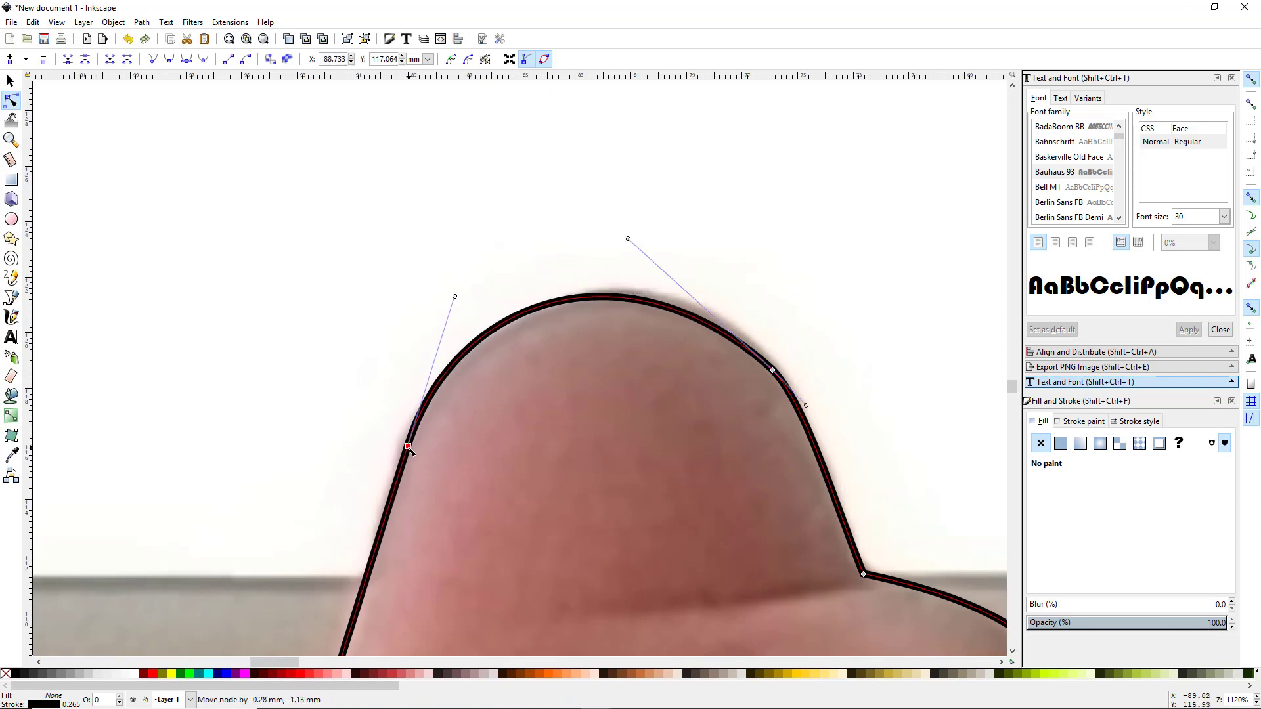
Step: Adjust the handles on both sides of the fingertip and nudge its outer node until the curve fits the rounded top
{"action": "left_click_drag", "start_coordinate": [641, 241], "coordinate": [668, 231]}
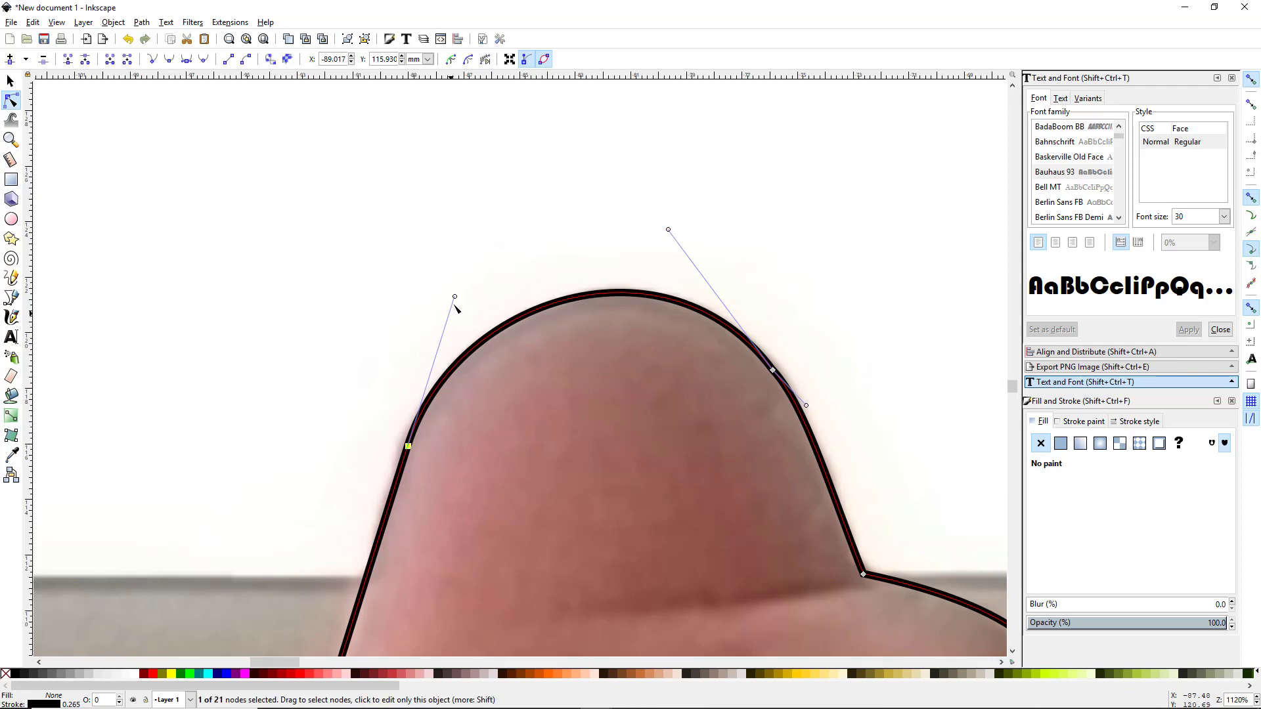
{"action": "left_click_drag", "start_coordinate": [458, 299], "coordinate": [459, 294]}
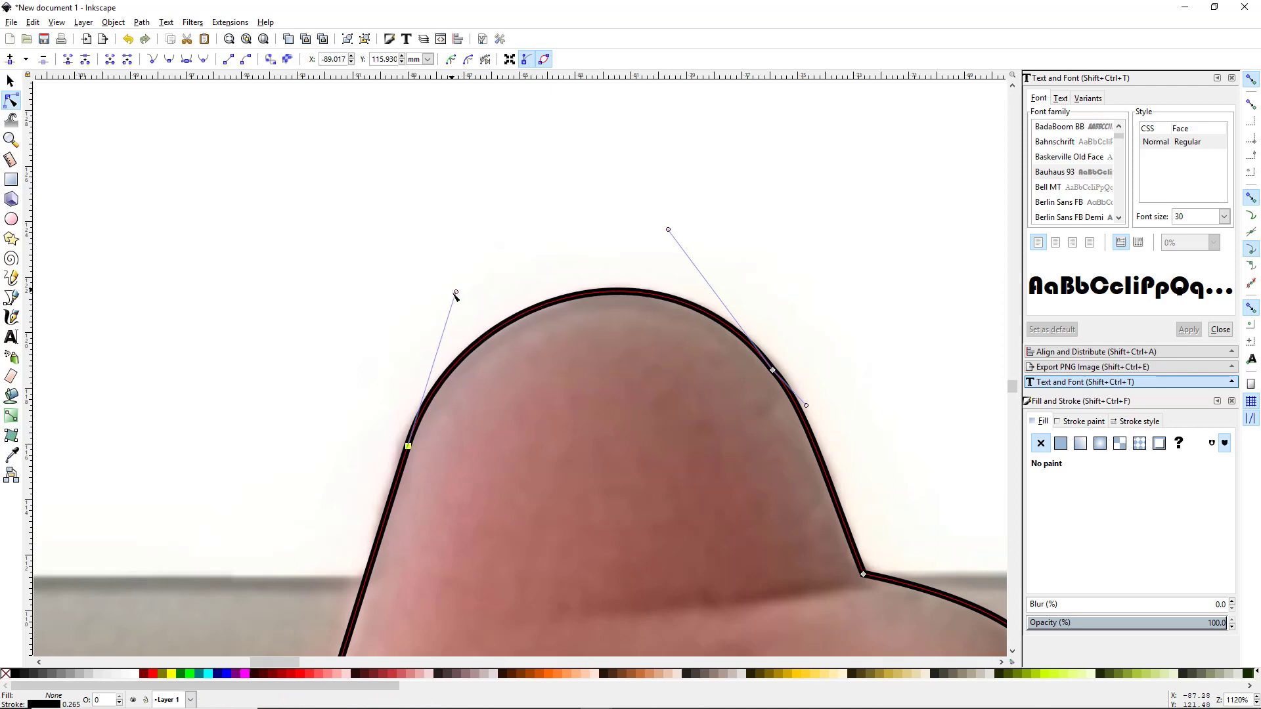
{"action": "left_click_drag", "start_coordinate": [408, 449], "coordinate": [404, 447]}
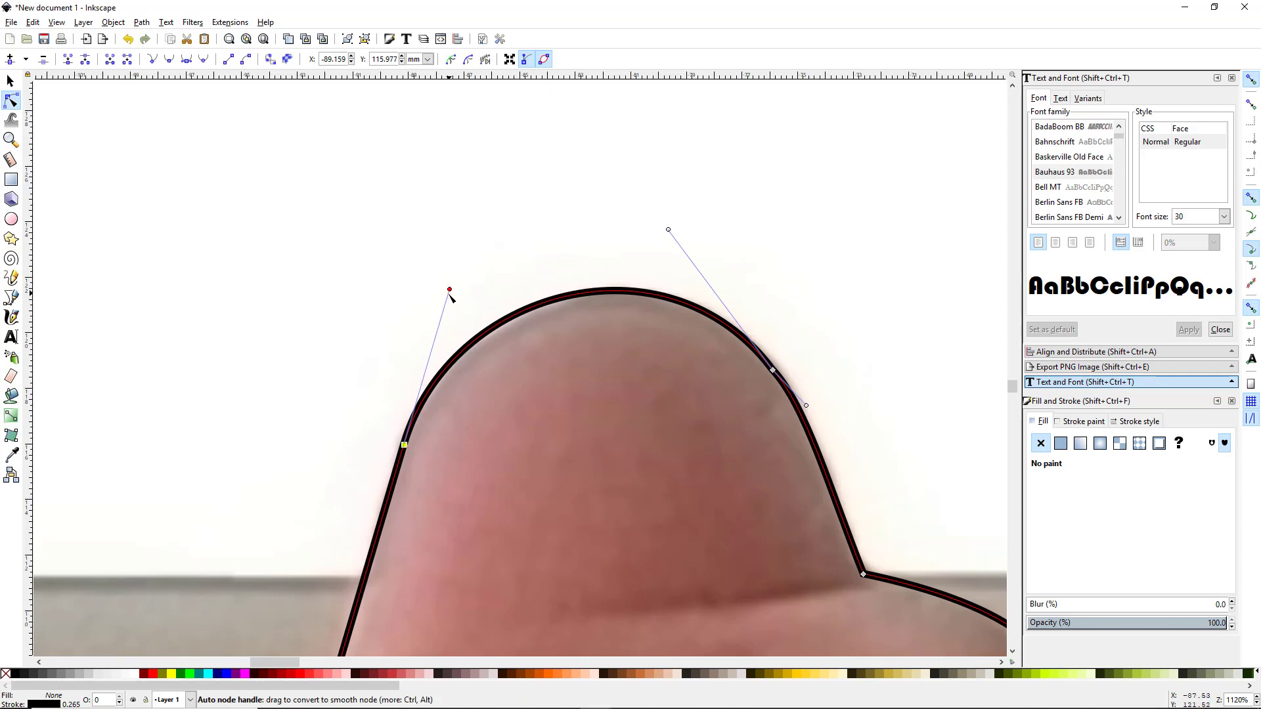
{"action": "left_click_drag", "start_coordinate": [451, 295], "coordinate": [450, 304]}
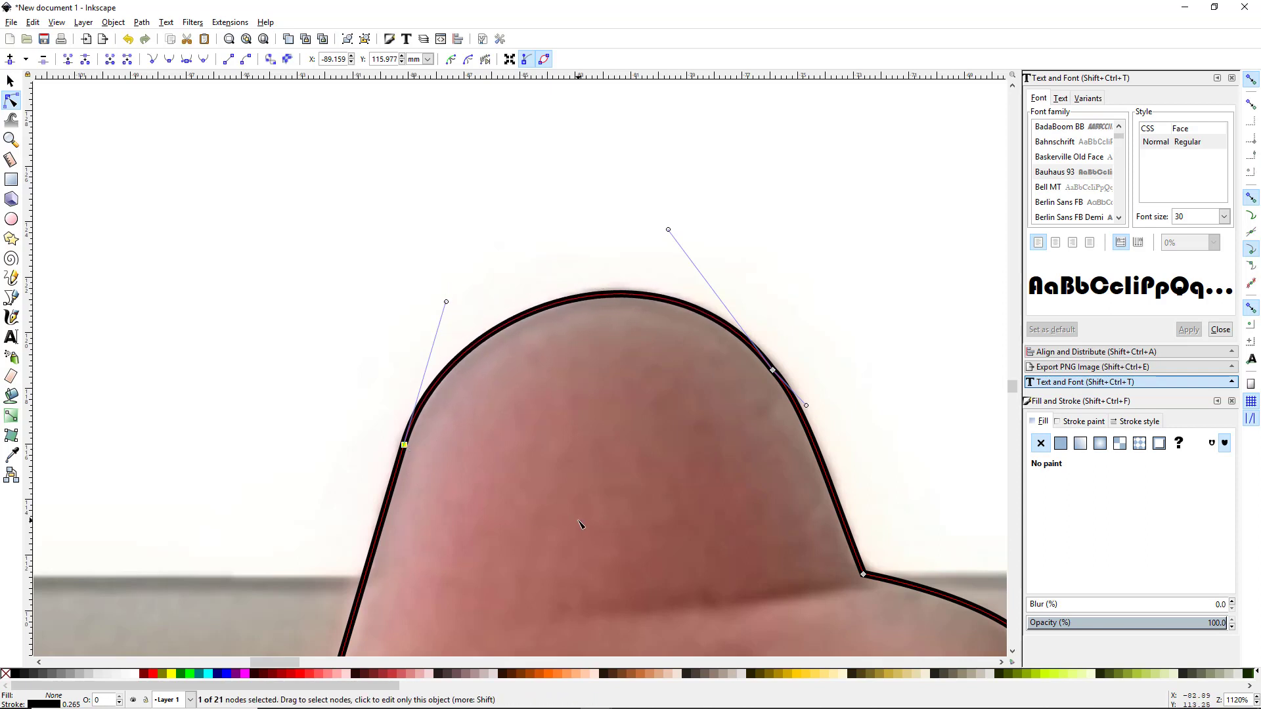
Step: Bend the segments along the index finger and the back of the hand below the chopstick to follow the skin's edge
{"action": "scroll", "coordinate": [578, 528], "scroll_direction": "down", "scroll_amount": 10}
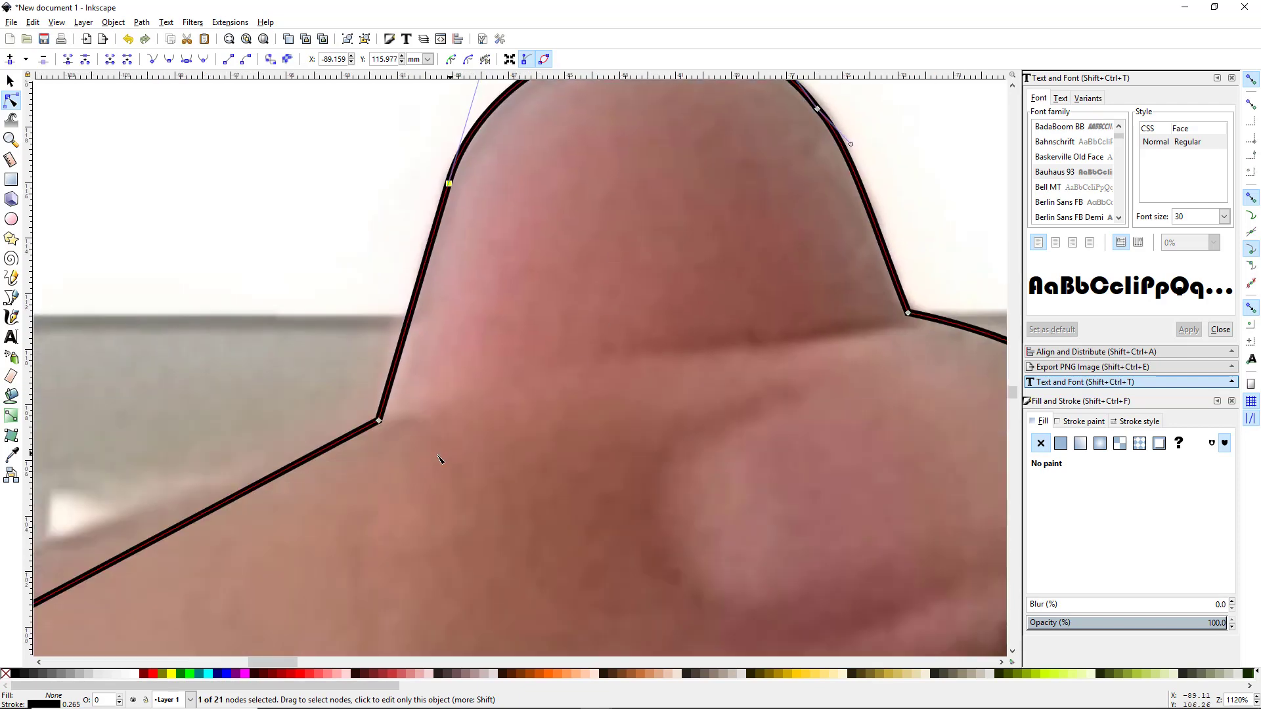
{"action": "left_click_drag", "start_coordinate": [380, 524], "coordinate": [584, 363]}
{"action": "scroll", "coordinate": [369, 214], "scroll_direction": "down", "scroll_amount": 6}
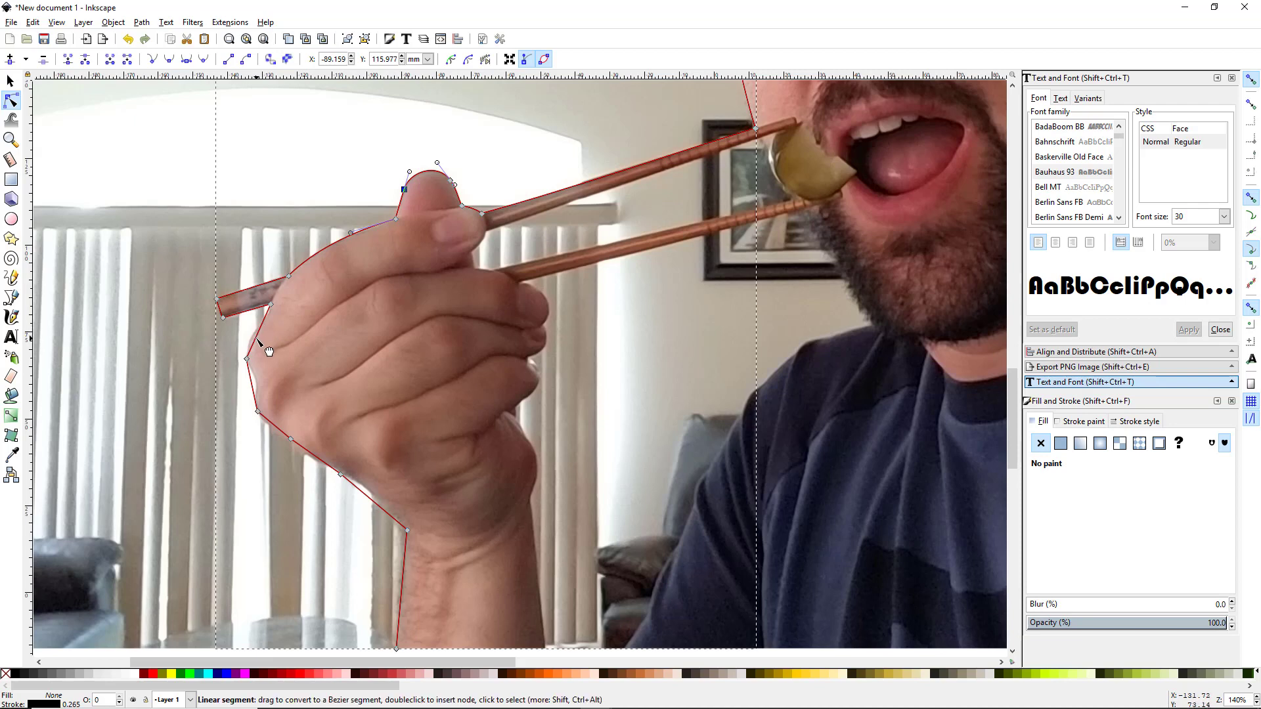
{"action": "left_click_drag", "start_coordinate": [257, 337], "coordinate": [269, 314]}
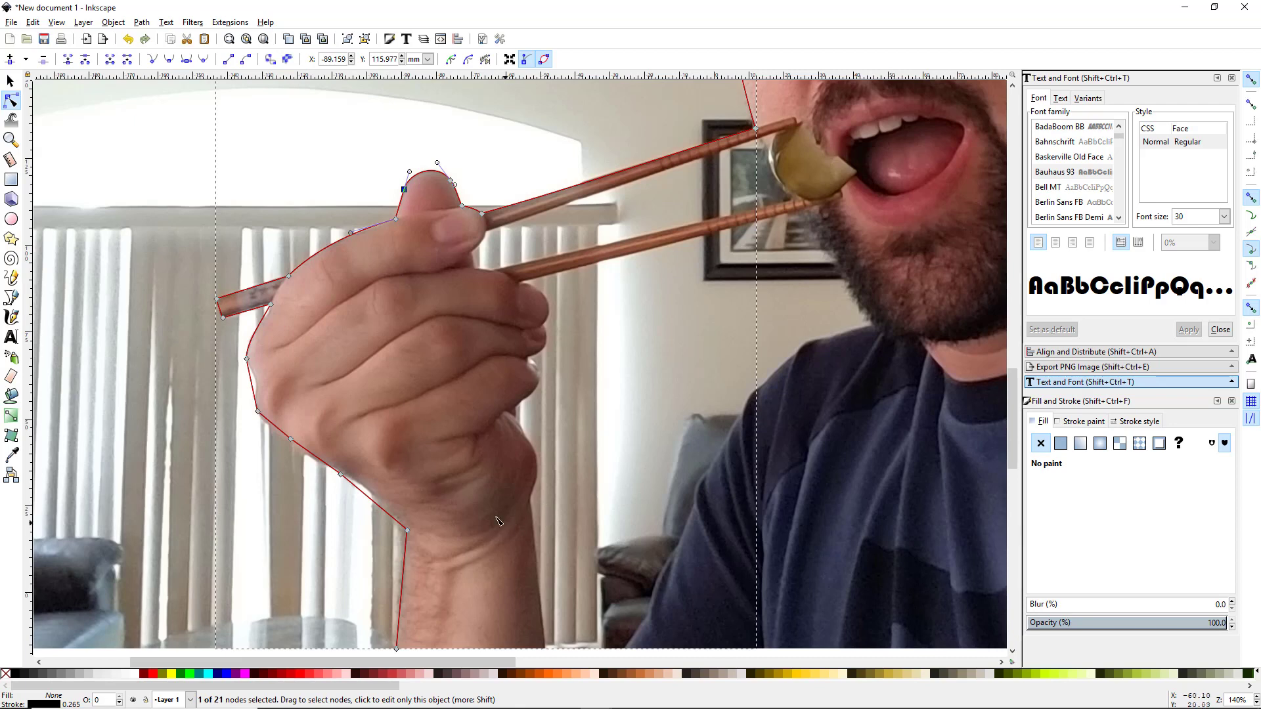
Step: Resume the open path with the Bezier tool from its end node at the glasses' upper rim
{"action": "scroll", "coordinate": [577, 428], "scroll_direction": "down", "scroll_amount": 2}
{"action": "left_click_drag", "start_coordinate": [629, 401], "coordinate": [518, 444]}
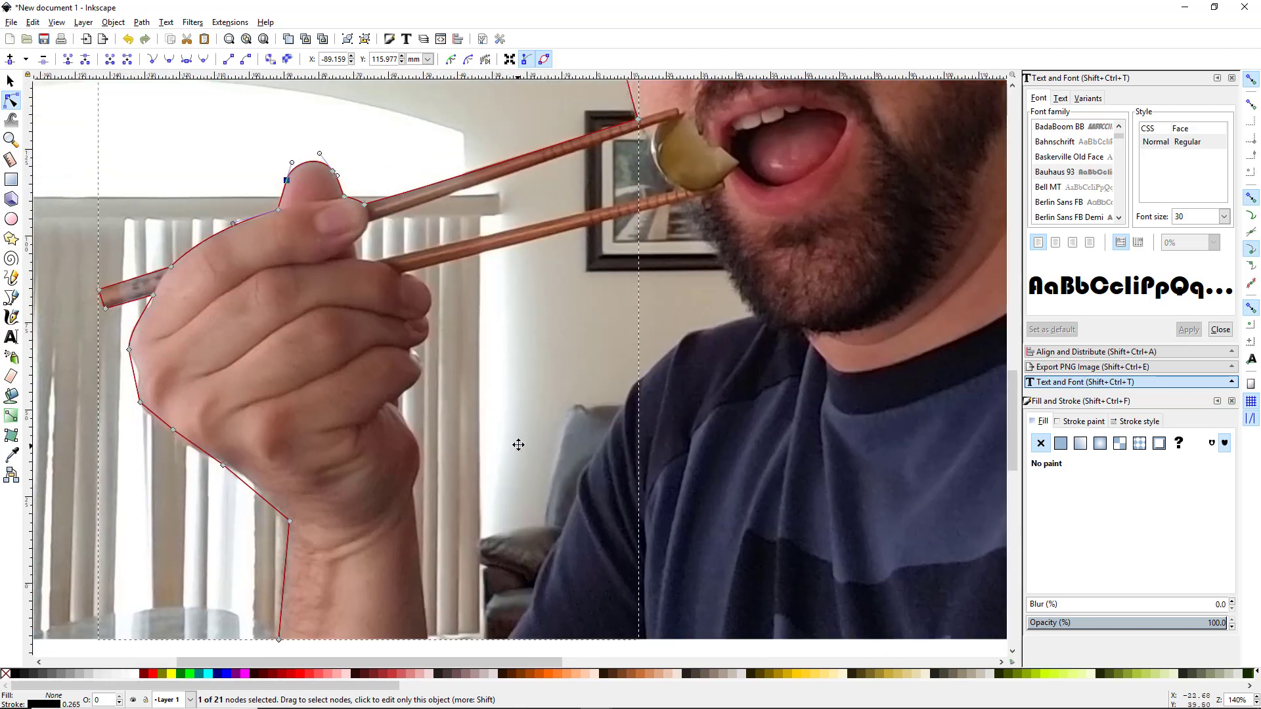
{"action": "scroll", "coordinate": [555, 383], "scroll_direction": "down", "scroll_amount": 3}
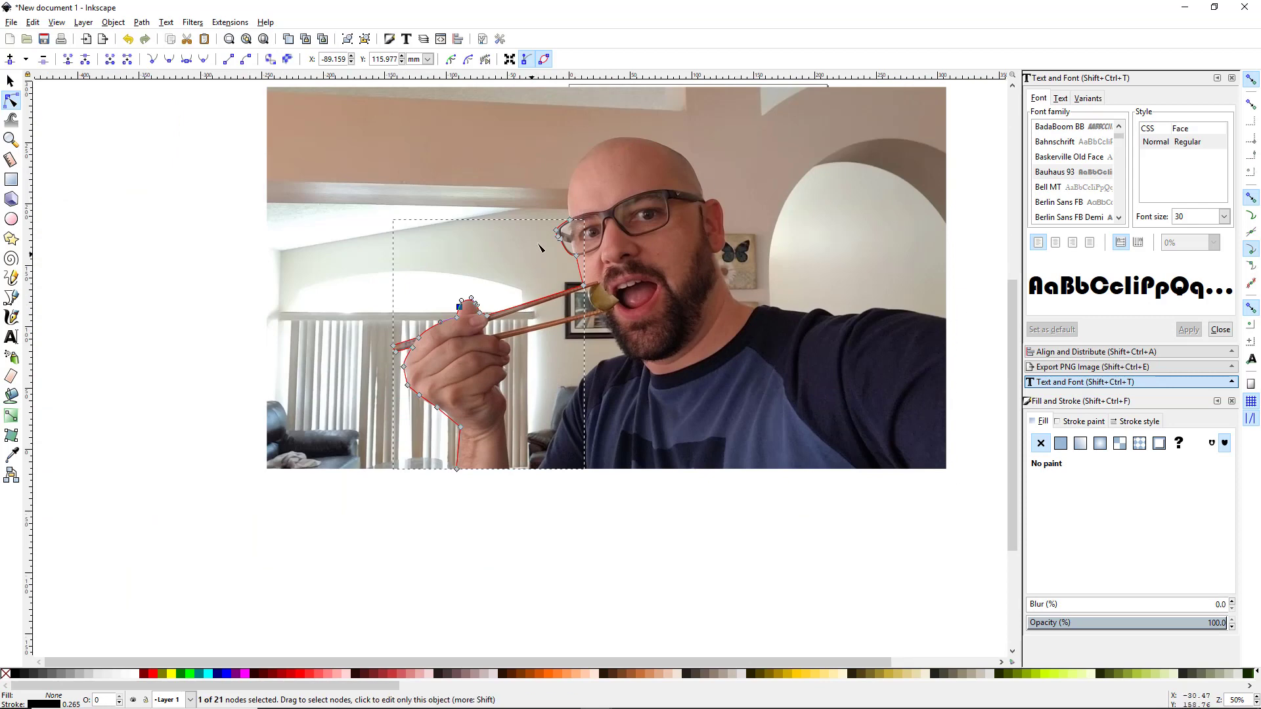
{"action": "scroll", "coordinate": [584, 234], "scroll_direction": "up", "scroll_amount": 2}
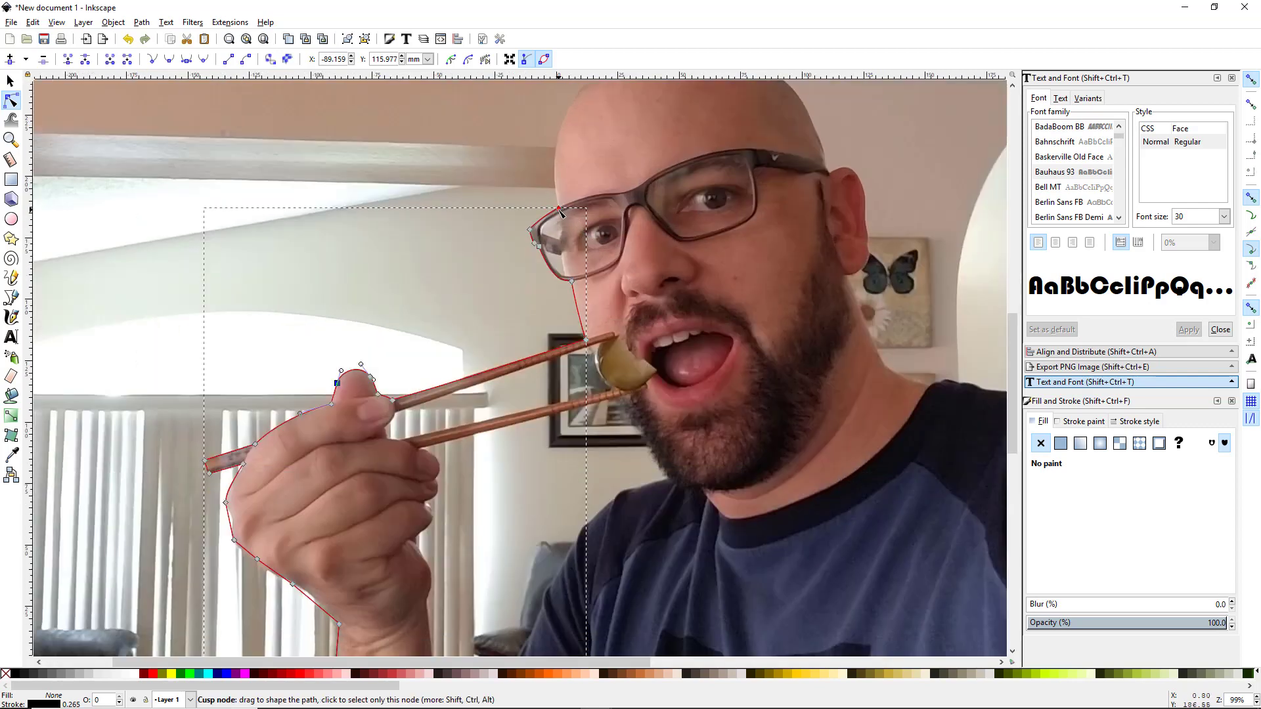
{"action": "left_click", "coordinate": [559, 210]}
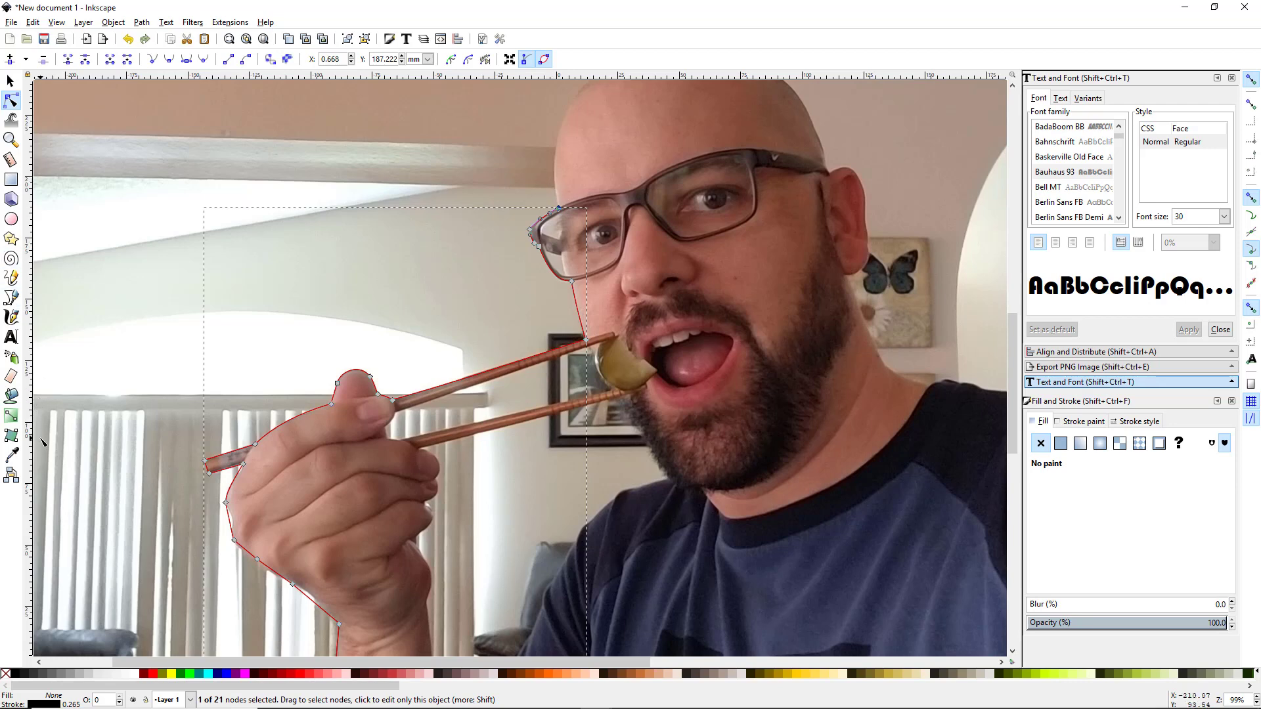
{"action": "key", "text": "b"}
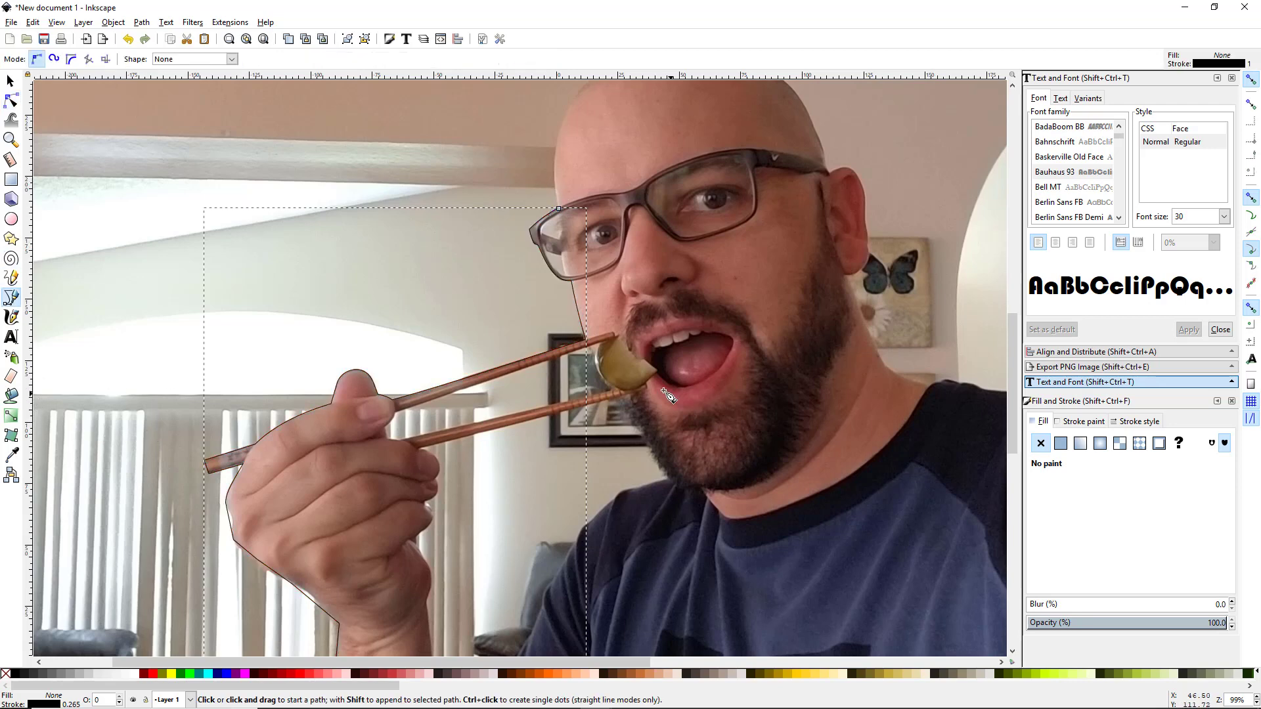
{"action": "left_click", "coordinate": [559, 209]}
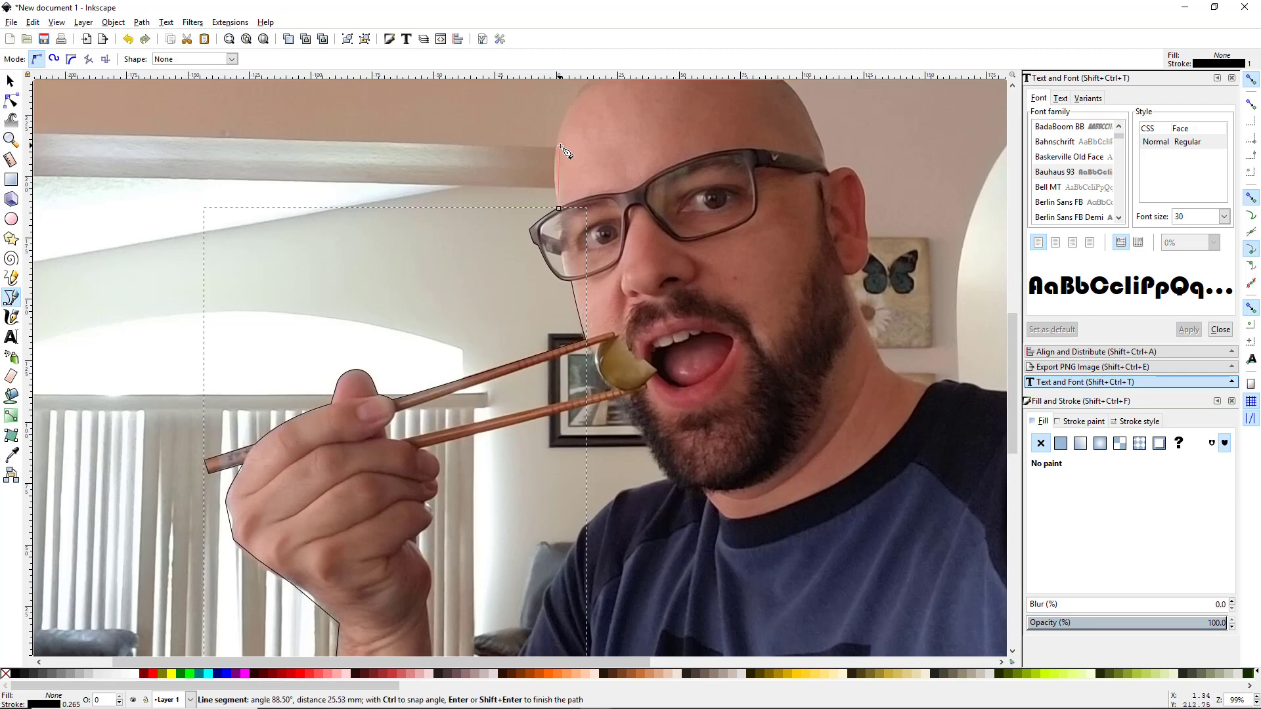
Step: Extend the path with rough straight segments over the bald head and down past the ear to the base of the neck
{"action": "scroll", "coordinate": [618, 169], "scroll_direction": "down", "scroll_amount": 1, "text": "ctrl"}
{"action": "left_click_drag", "start_coordinate": [595, 183], "coordinate": [529, 249]}
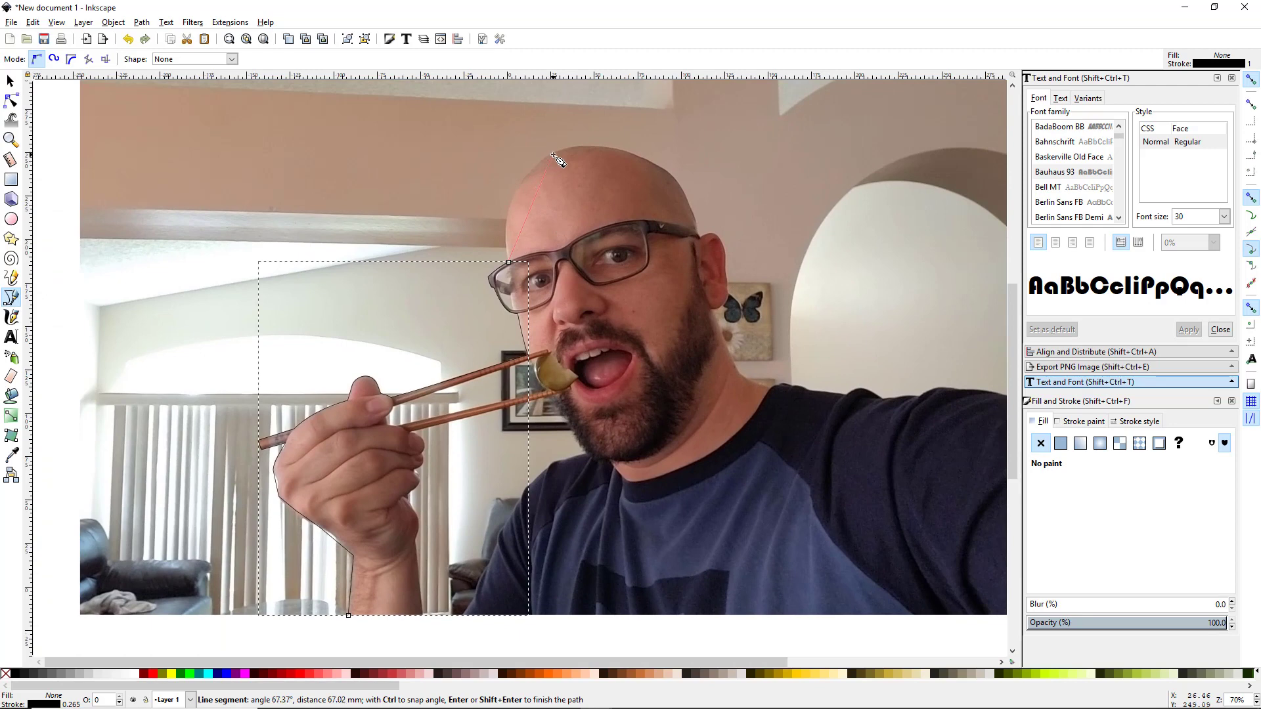
{"action": "left_click", "coordinate": [517, 190]}
{"action": "left_click", "coordinate": [622, 150]}
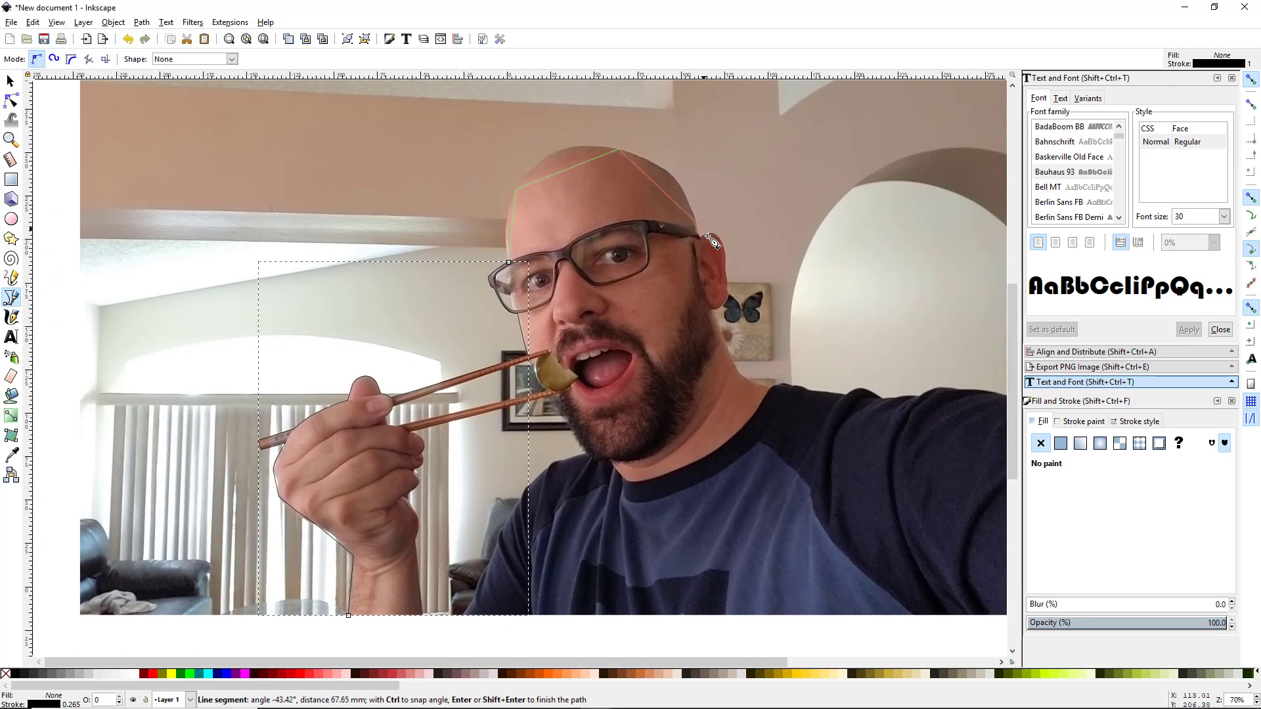
{"action": "left_click", "coordinate": [689, 199]}
{"action": "left_click", "coordinate": [742, 379]}
Step: Carry the path across the shoulder to the photo's edge, down to its lower corner, and close it at the forearm's starting node
{"action": "left_click_drag", "start_coordinate": [918, 413], "coordinate": [773, 361]}
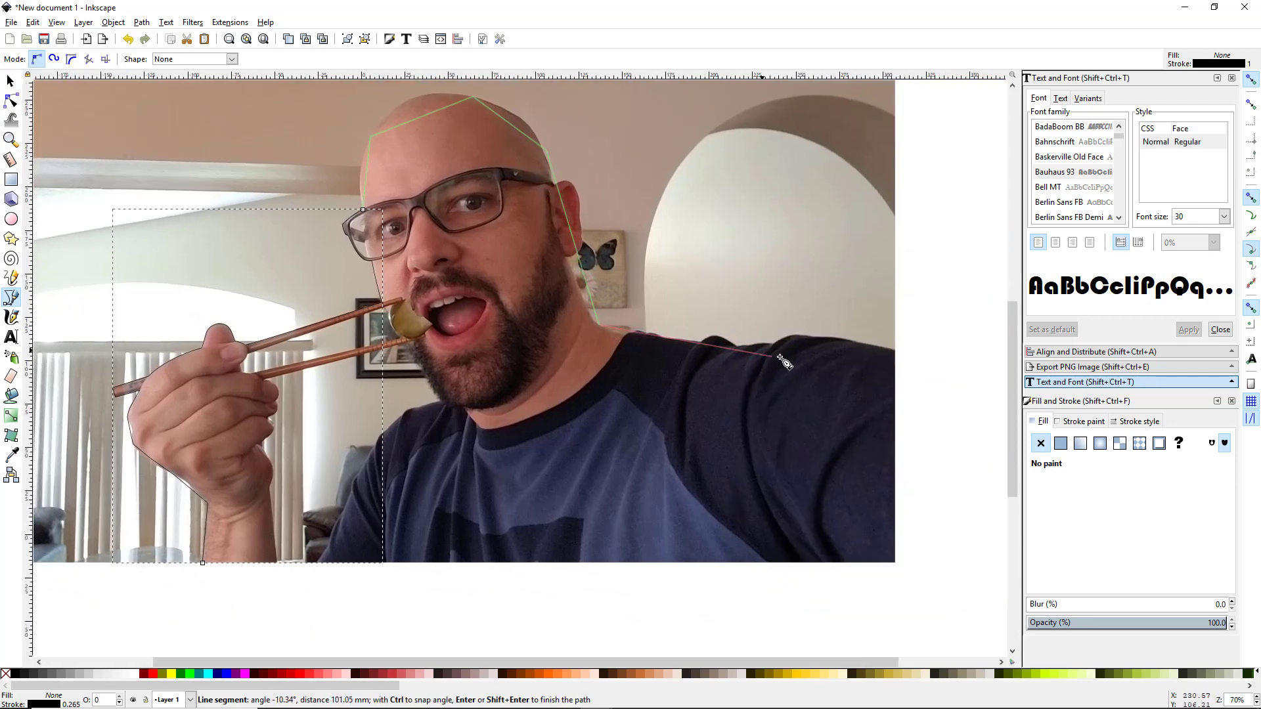
{"action": "left_click", "coordinate": [895, 354]}
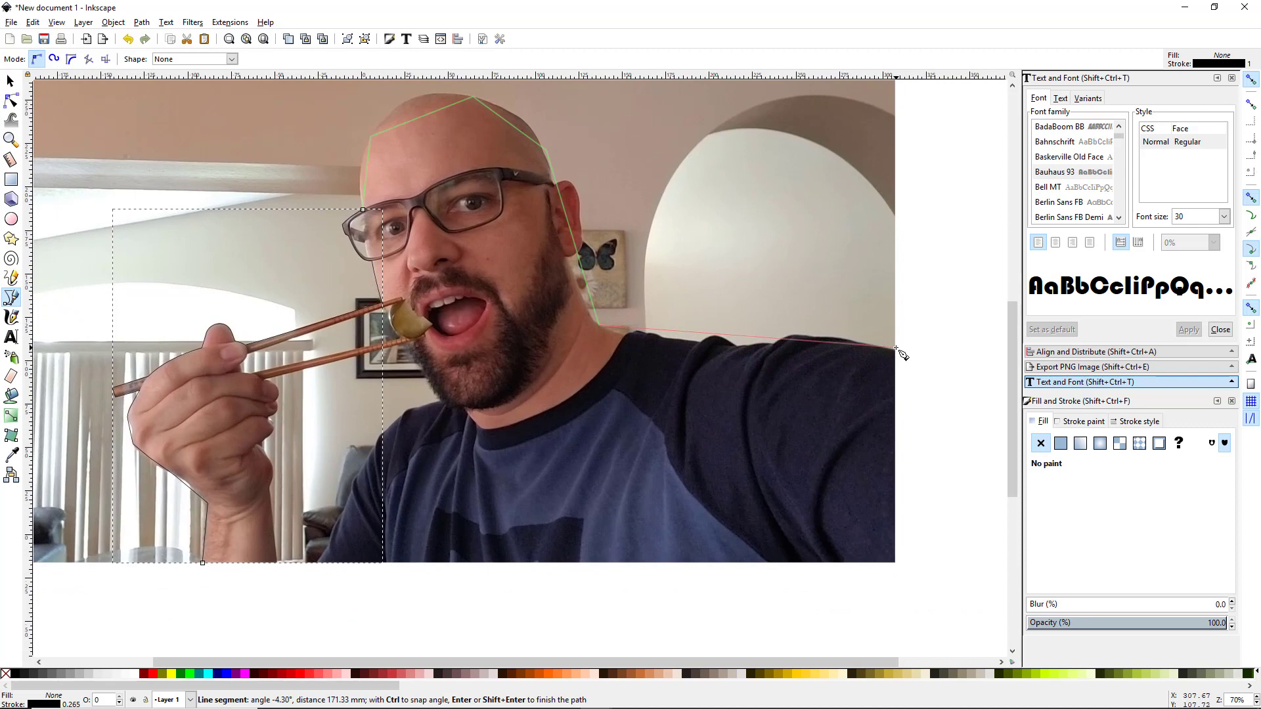
{"action": "left_click", "coordinate": [895, 563]}
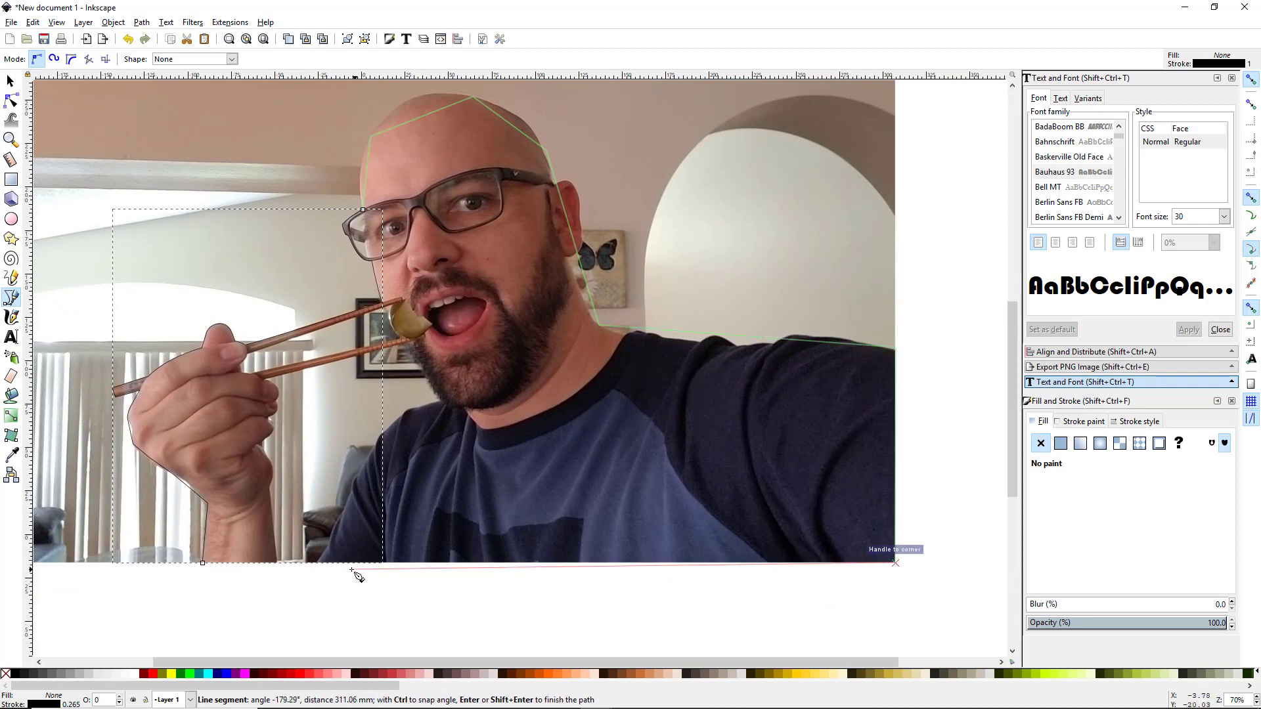
{"action": "left_click", "coordinate": [203, 564]}
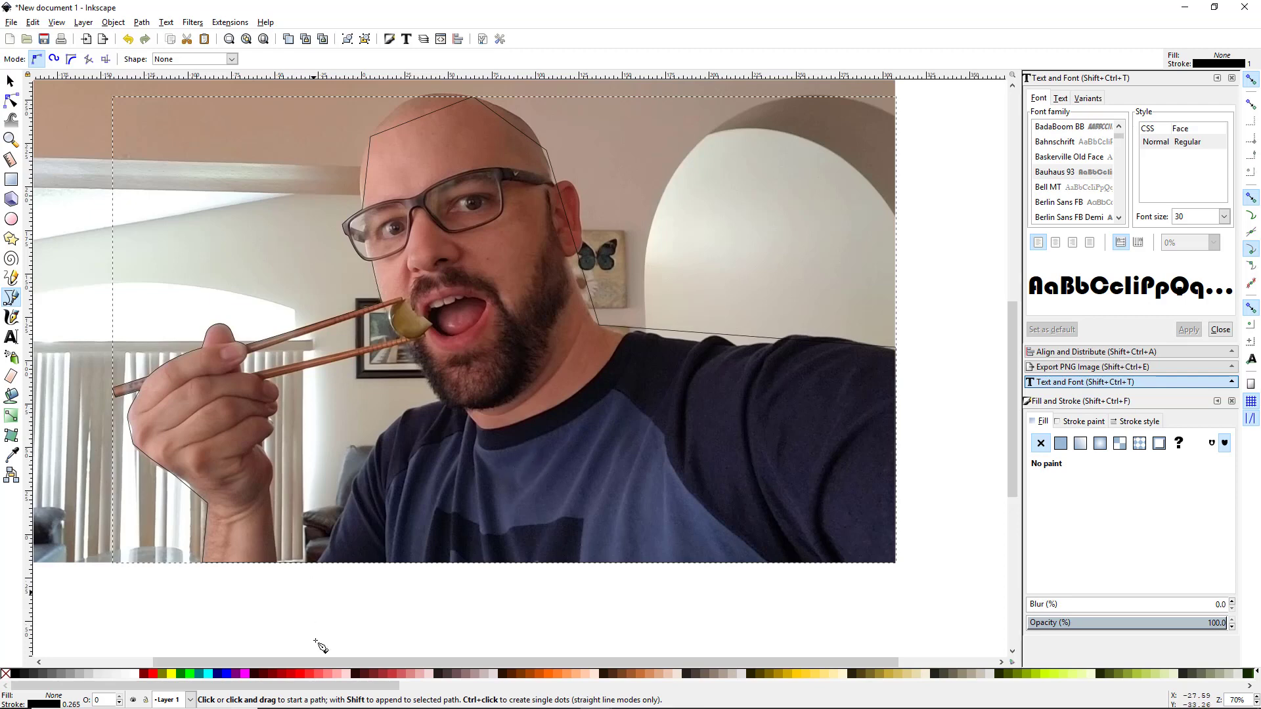
Step: Fill the closed outline of the man with solid blue (0000ff)
{"action": "left_click", "coordinate": [226, 673]}
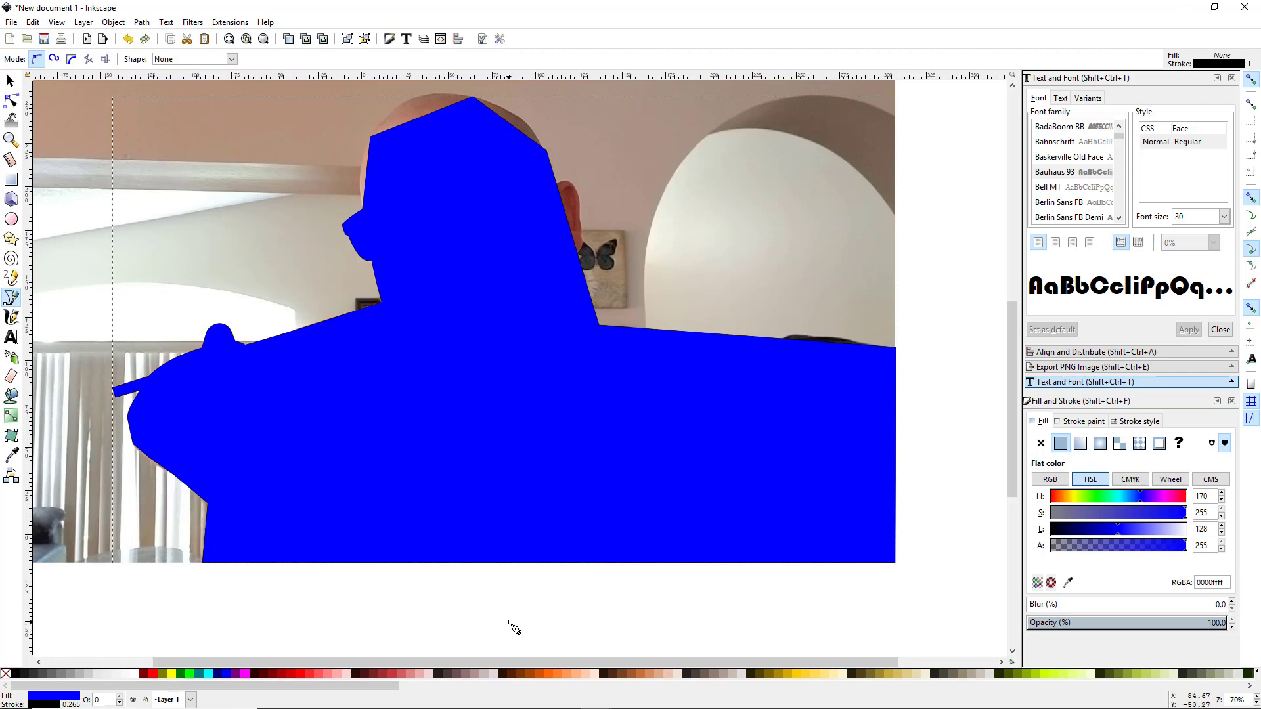
{"action": "key", "text": "alt+Tab"}
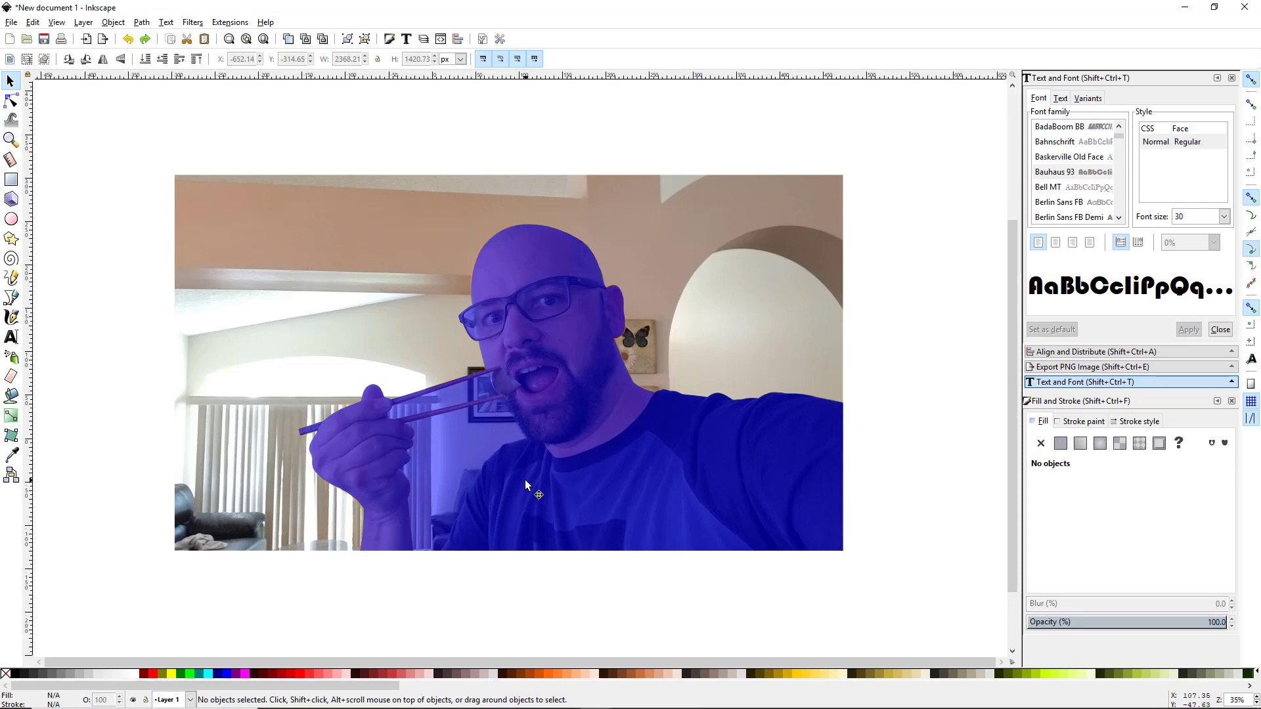
Step: Start a new Bezier path at the photo's bottom edge on the forearm's inner side and run it up to the wrist
{"action": "scroll", "coordinate": [526, 483], "scroll_direction": "up", "scroll_amount": 1}
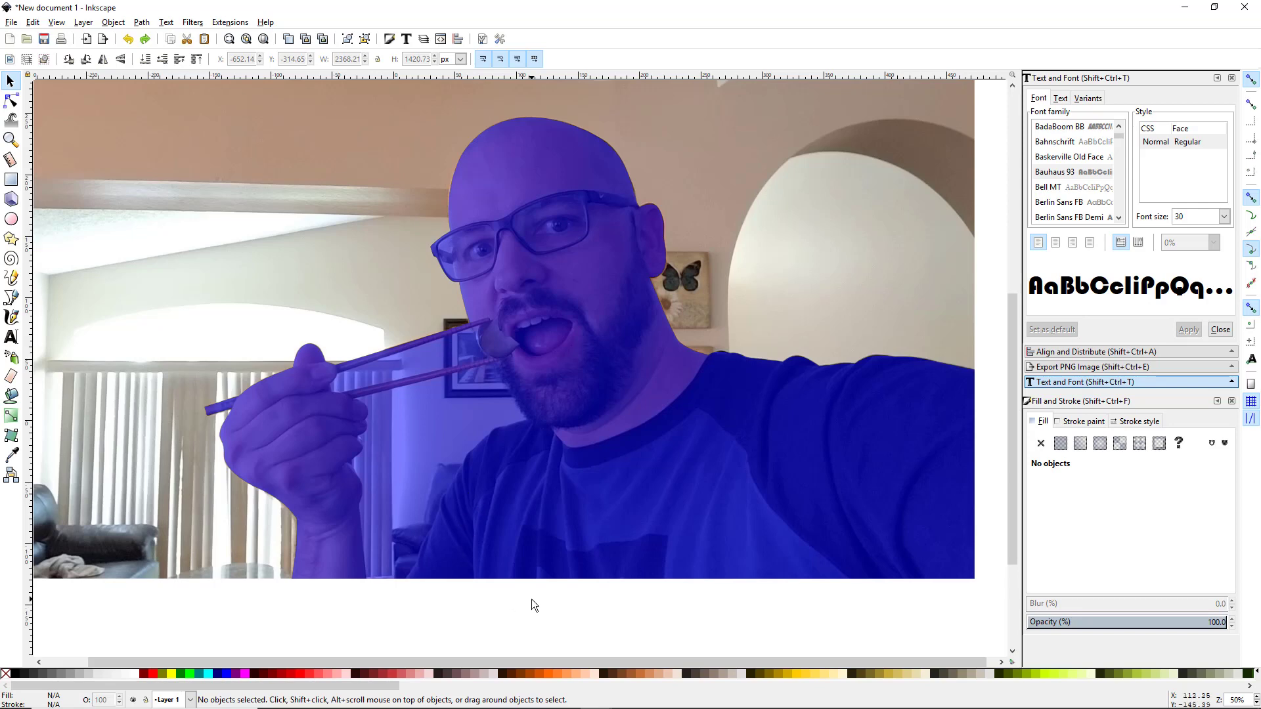
{"action": "key", "text": "b"}
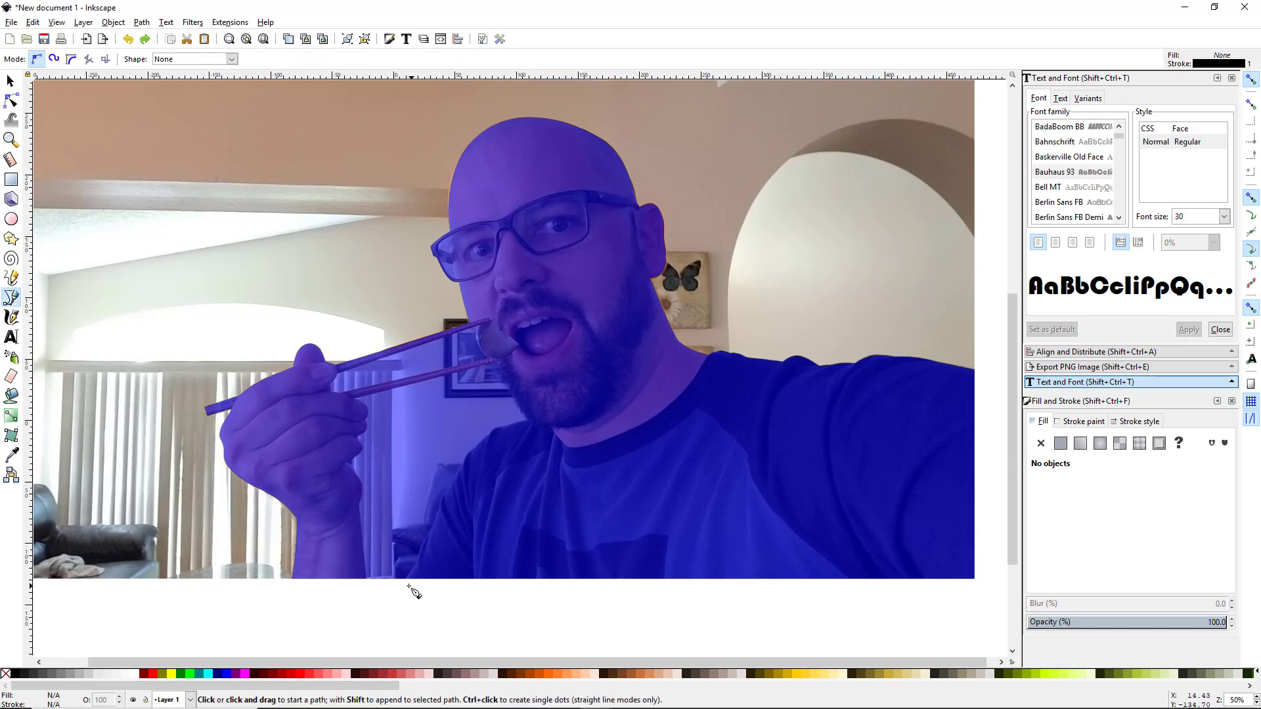
{"action": "scroll", "coordinate": [401, 586], "scroll_direction": "up", "scroll_amount": 1, "text": "ctrl"}
{"action": "scroll", "coordinate": [401, 586], "scroll_direction": "up", "scroll_amount": 1, "text": "ctrl"}
{"action": "left_click_drag", "start_coordinate": [355, 593], "coordinate": [406, 623]}
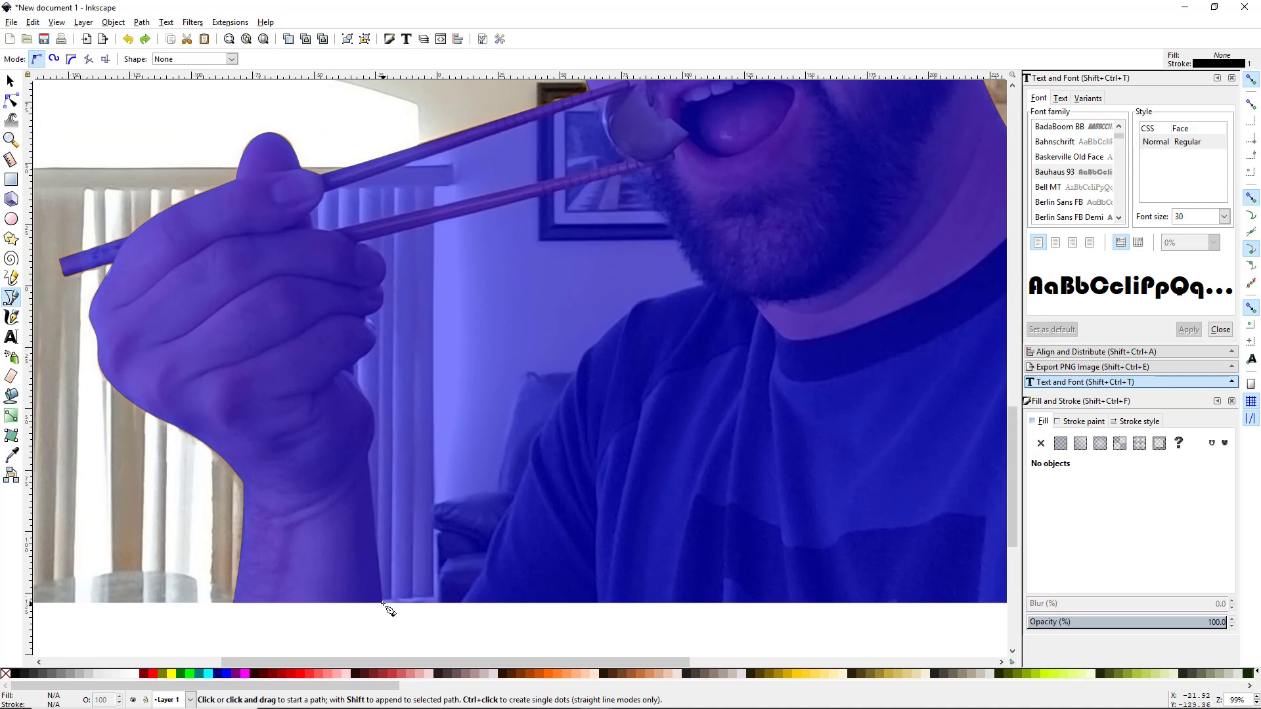
{"action": "left_click", "coordinate": [384, 603]}
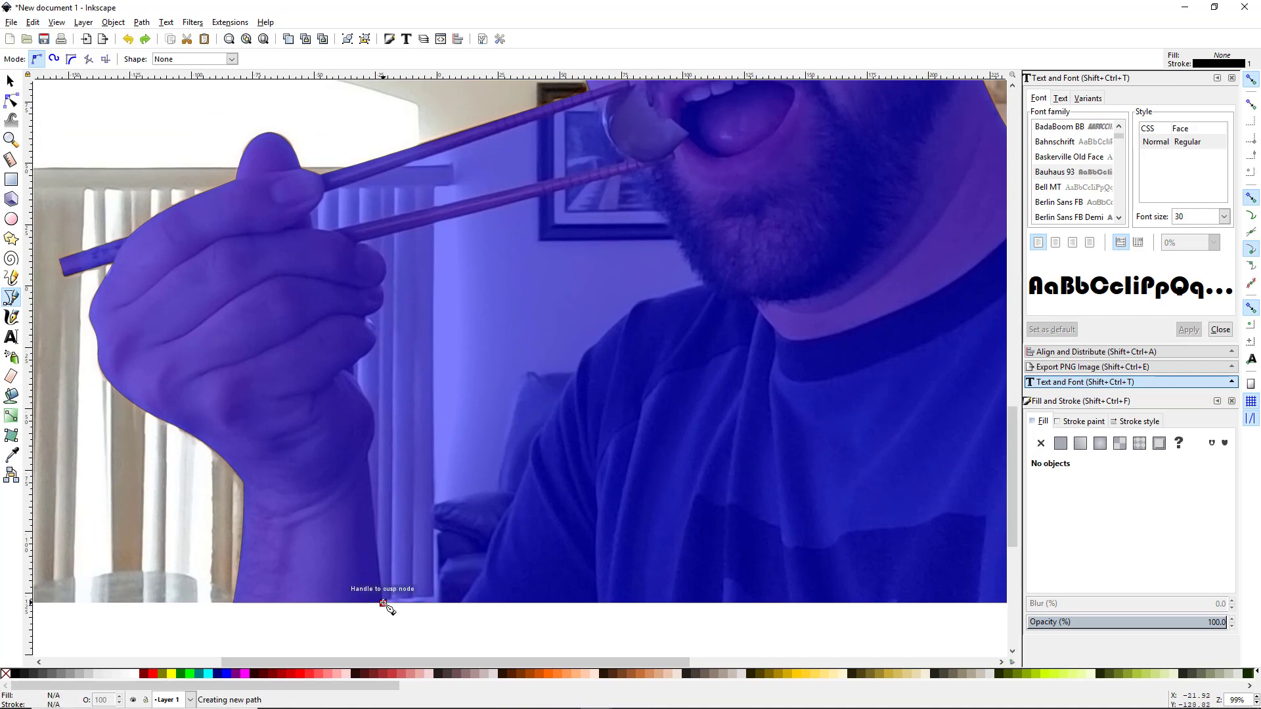
{"action": "left_click", "coordinate": [368, 453]}
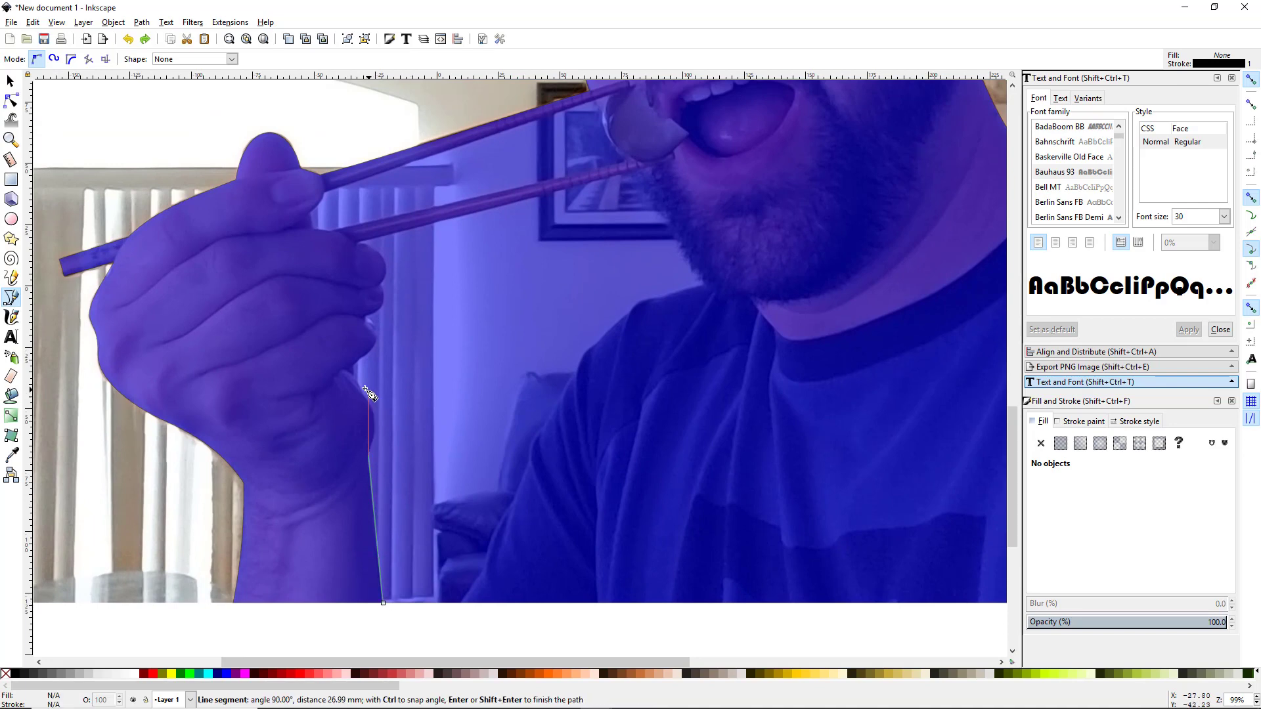
Step: Continue the path up the hand's inner edge, along the underside of the lower chopstick and down the bearded jaw to the shoulder
{"action": "left_click", "coordinate": [355, 375]}
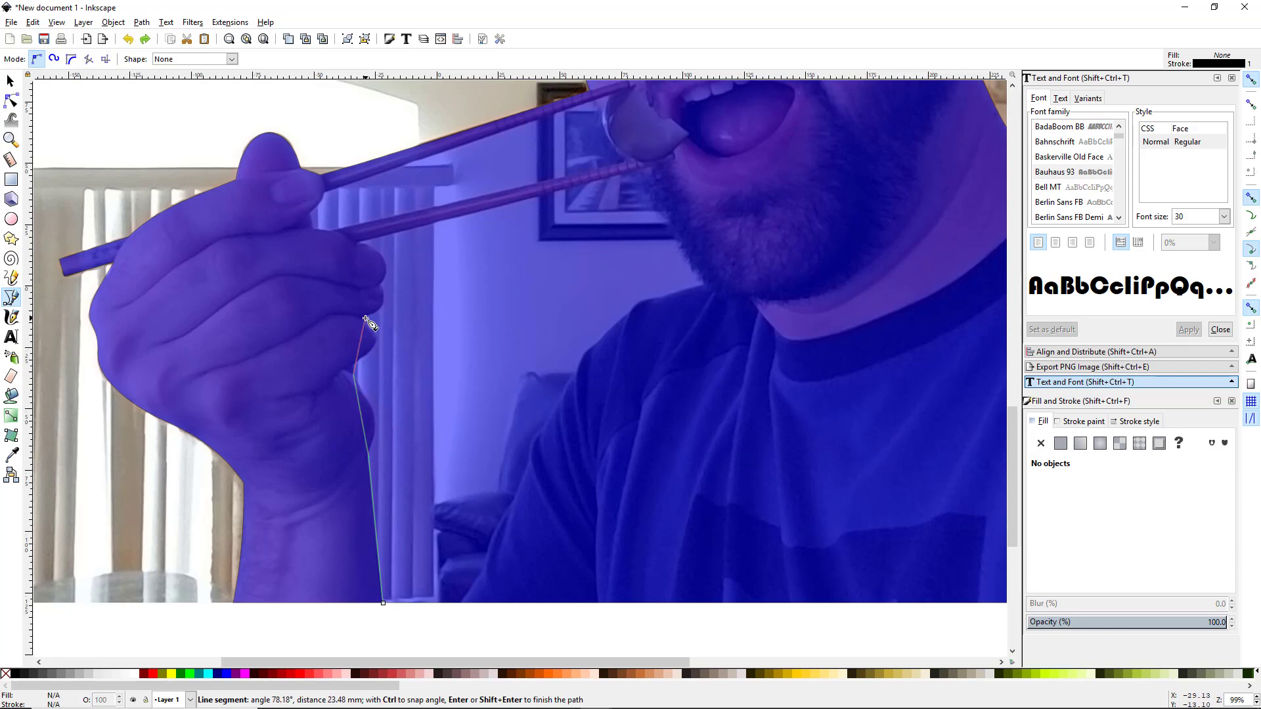
{"action": "left_click", "coordinate": [380, 283]}
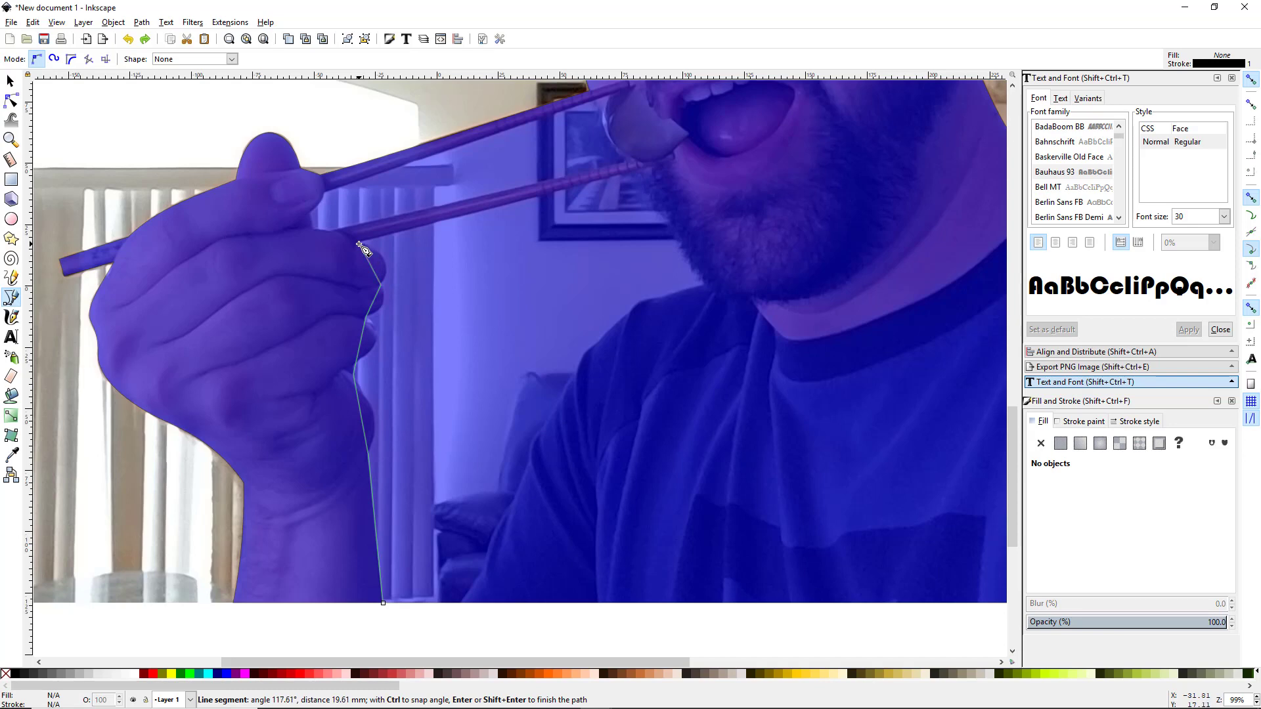
{"action": "left_click", "coordinate": [359, 244]}
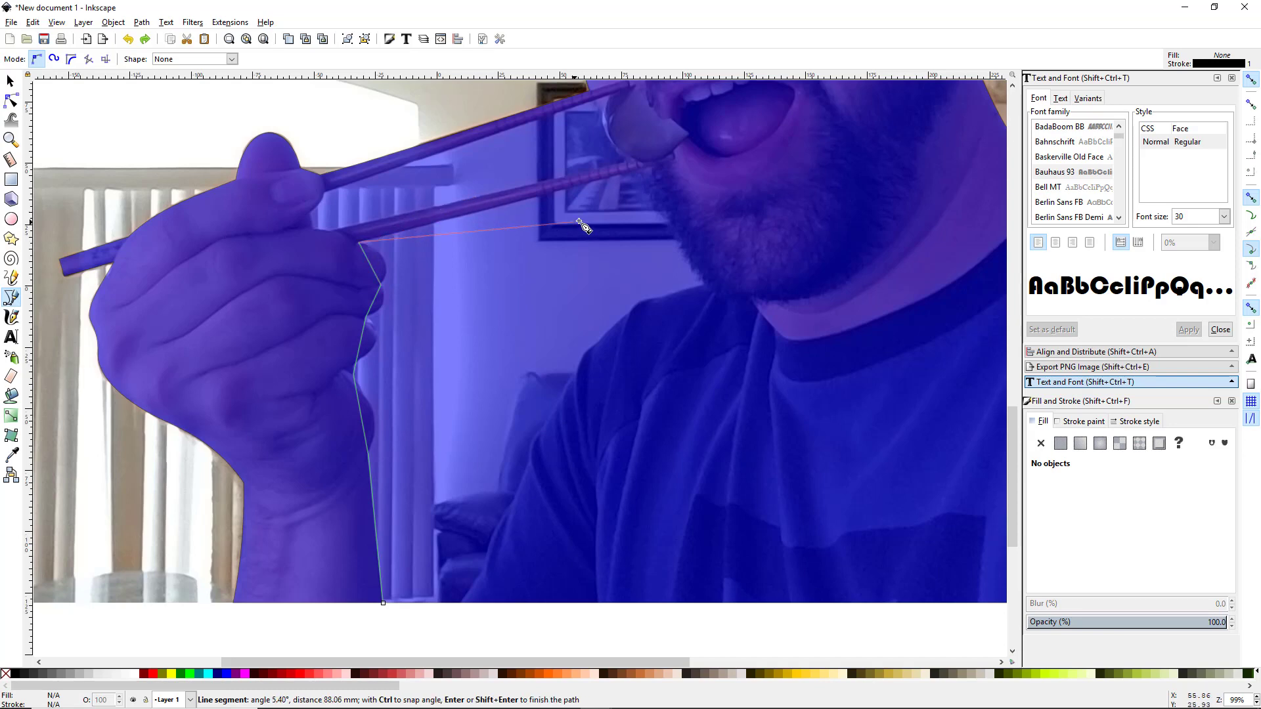
{"action": "left_click", "coordinate": [641, 173]}
{"action": "left_click", "coordinate": [704, 283]}
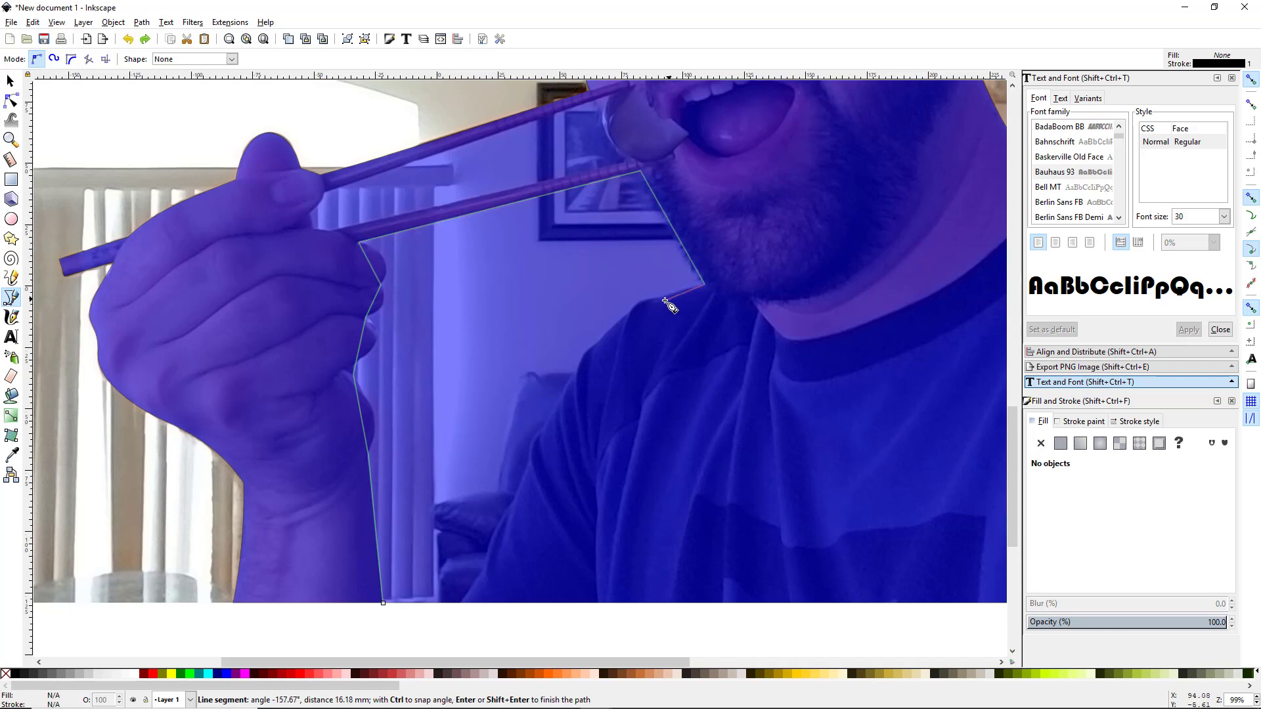
Step: Carry the path down the shoulder and sleeve to the photo's bottom edge and close it at the forearm's starting node
{"action": "left_click", "coordinate": [629, 312]}
{"action": "left_click", "coordinate": [575, 372]}
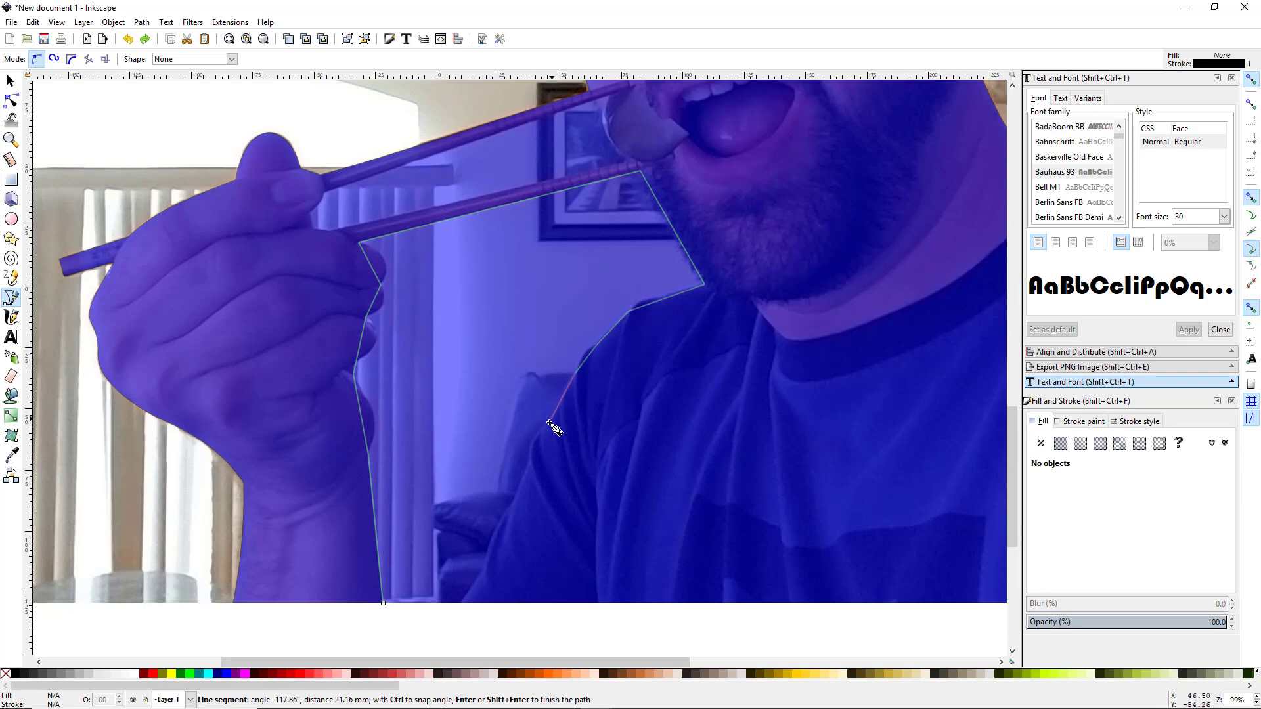
{"action": "left_click", "coordinate": [464, 603]}
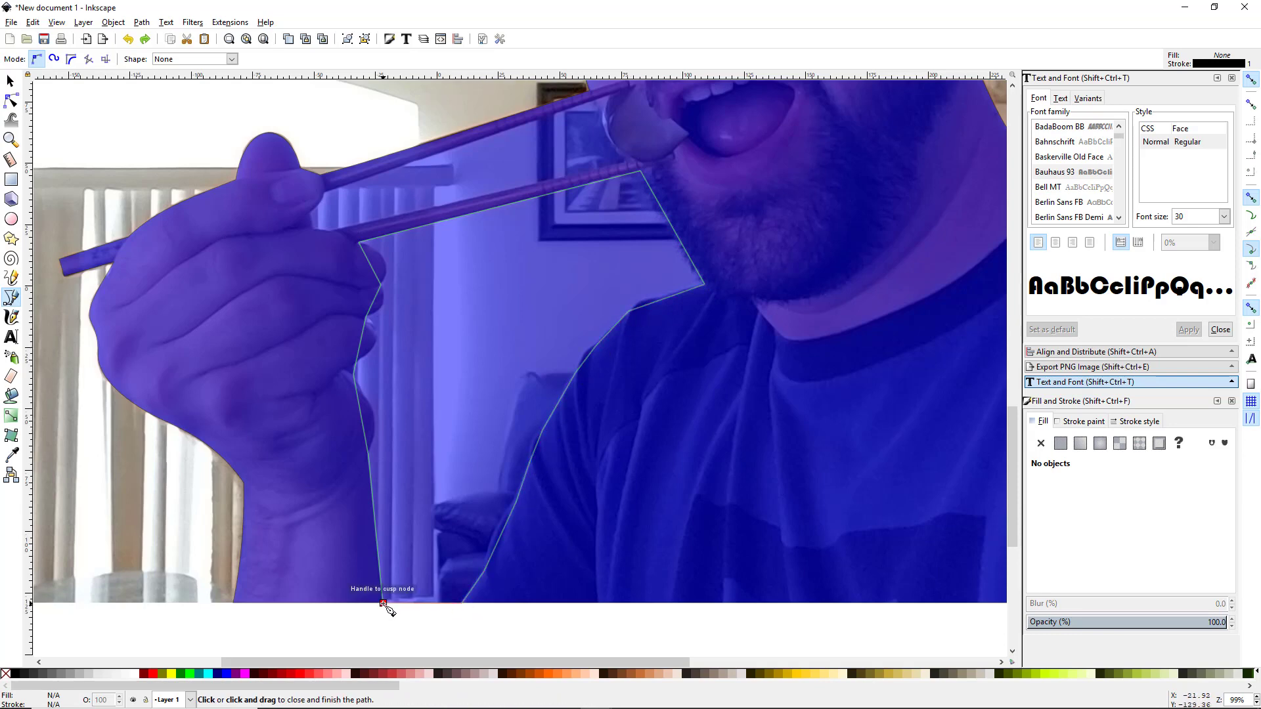
{"action": "left_click", "coordinate": [383, 603]}
Step: Curve the gap path's segments around the wrist and fingers, adding a node at the notch below the lowest finger
{"action": "scroll", "coordinate": [383, 603], "scroll_direction": "up", "scroll_amount": 1}
{"action": "key", "text": "n"}
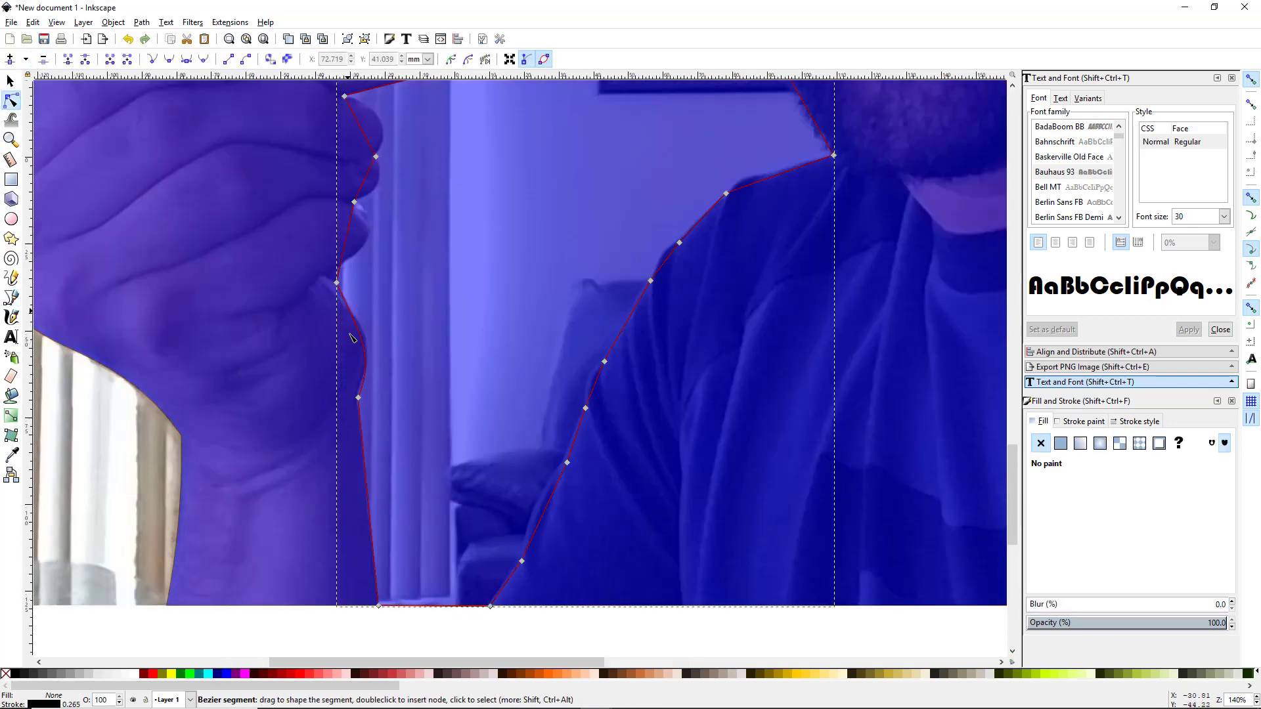
{"action": "mouse_move", "coordinate": [347, 243]}
{"action": "left_mouse_down"}
{"action": "mouse_move", "coordinate": [370, 238]}
{"action": "mouse_move", "coordinate": [341, 266]}
{"action": "mouse_move", "coordinate": [367, 245]}
{"action": "left_mouse_up"}
{"action": "double_click", "coordinate": [346, 272]}
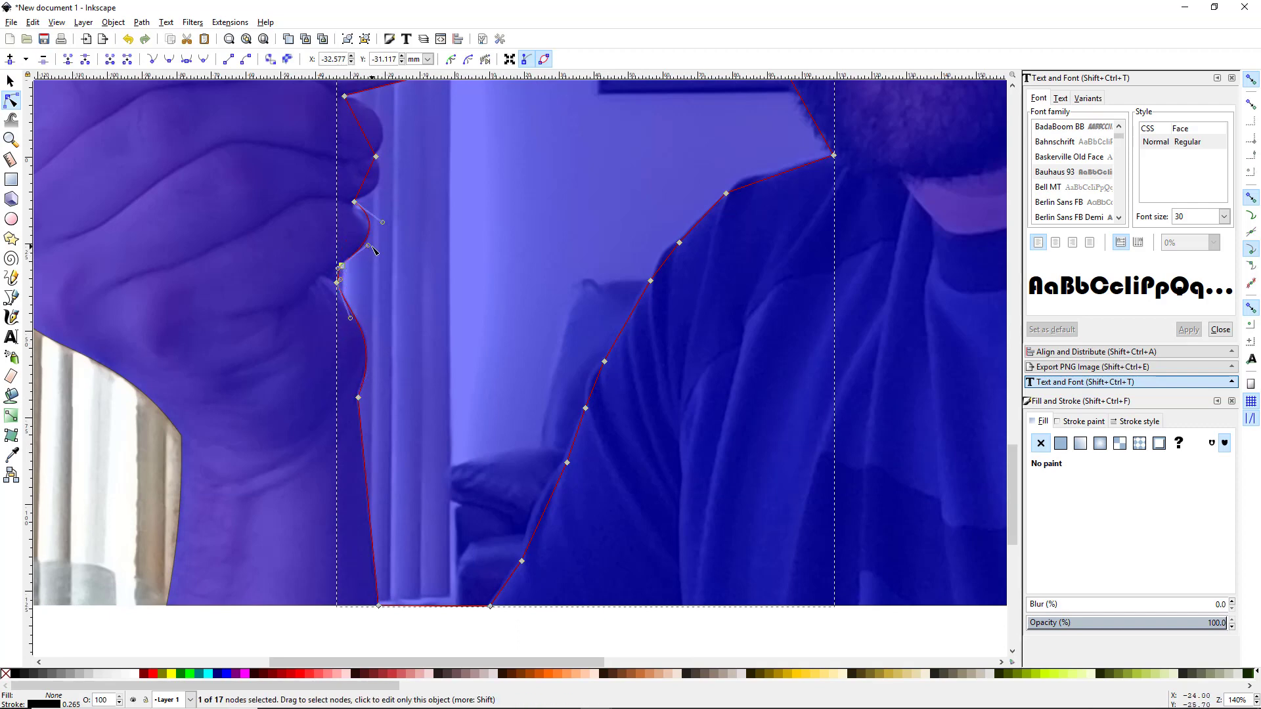
{"action": "left_click", "coordinate": [372, 247]}
{"action": "left_click_drag", "start_coordinate": [364, 179], "coordinate": [377, 183]}
{"action": "left_click_drag", "start_coordinate": [365, 135], "coordinate": [378, 116]}
Step: Adjust the gap path at the chopstick's tip, add a node along the beard, and curve the segments to follow the jaw and shoulder
{"action": "left_click_drag", "start_coordinate": [529, 136], "coordinate": [447, 282]}
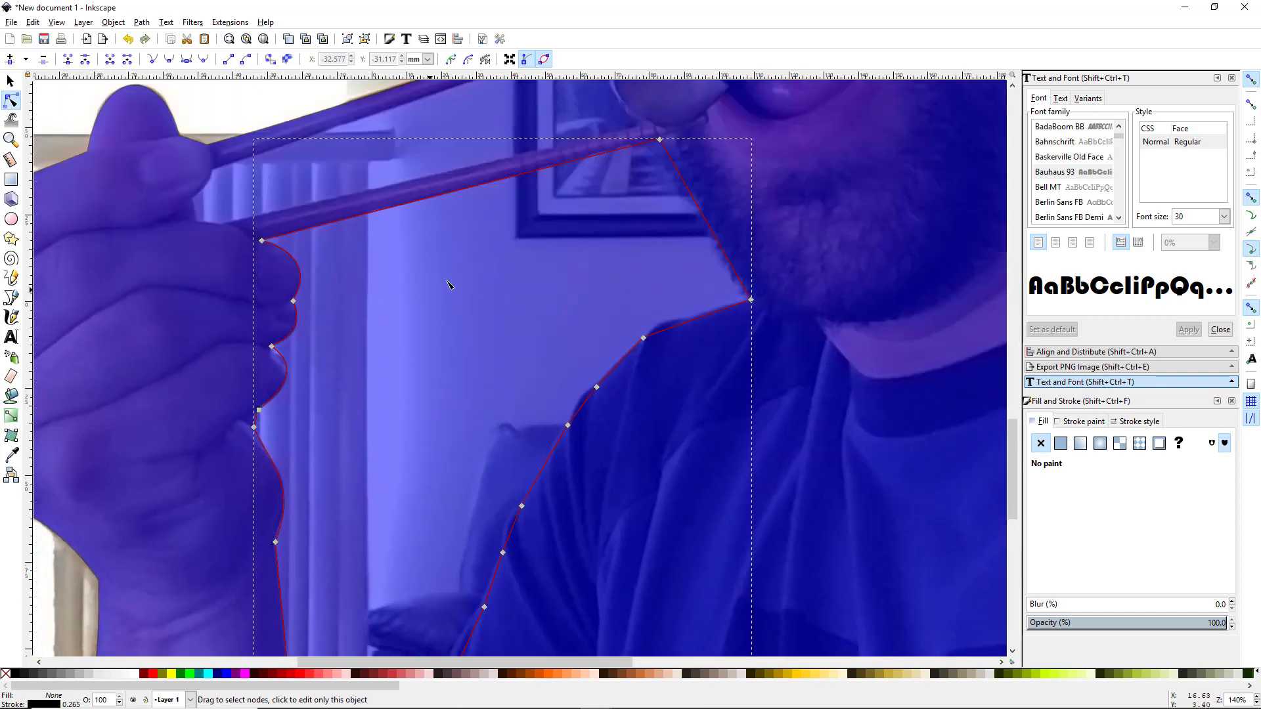
{"action": "left_click_drag", "start_coordinate": [660, 139], "coordinate": [662, 139]}
{"action": "double_click", "coordinate": [722, 249]}
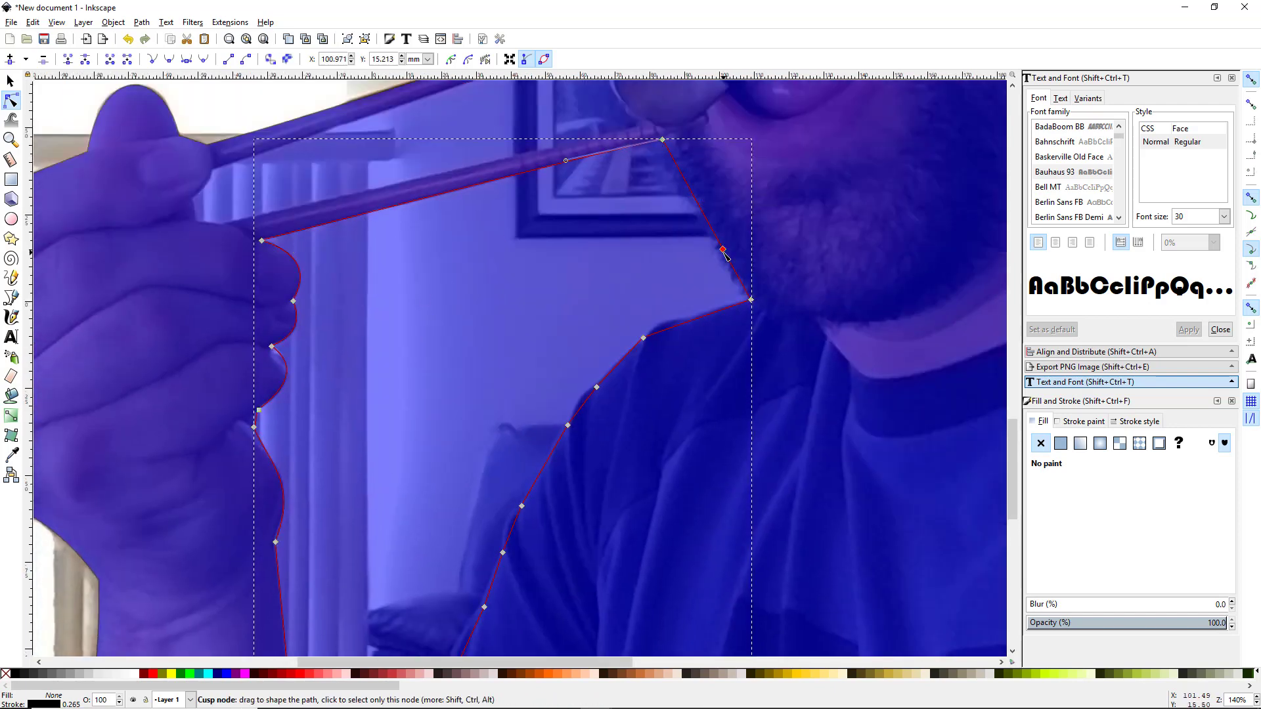
{"action": "left_click_drag", "start_coordinate": [723, 250], "coordinate": [720, 254]}
{"action": "left_click_drag", "start_coordinate": [694, 202], "coordinate": [699, 203]}
{"action": "left_click_drag", "start_coordinate": [668, 329], "coordinate": [698, 324]}
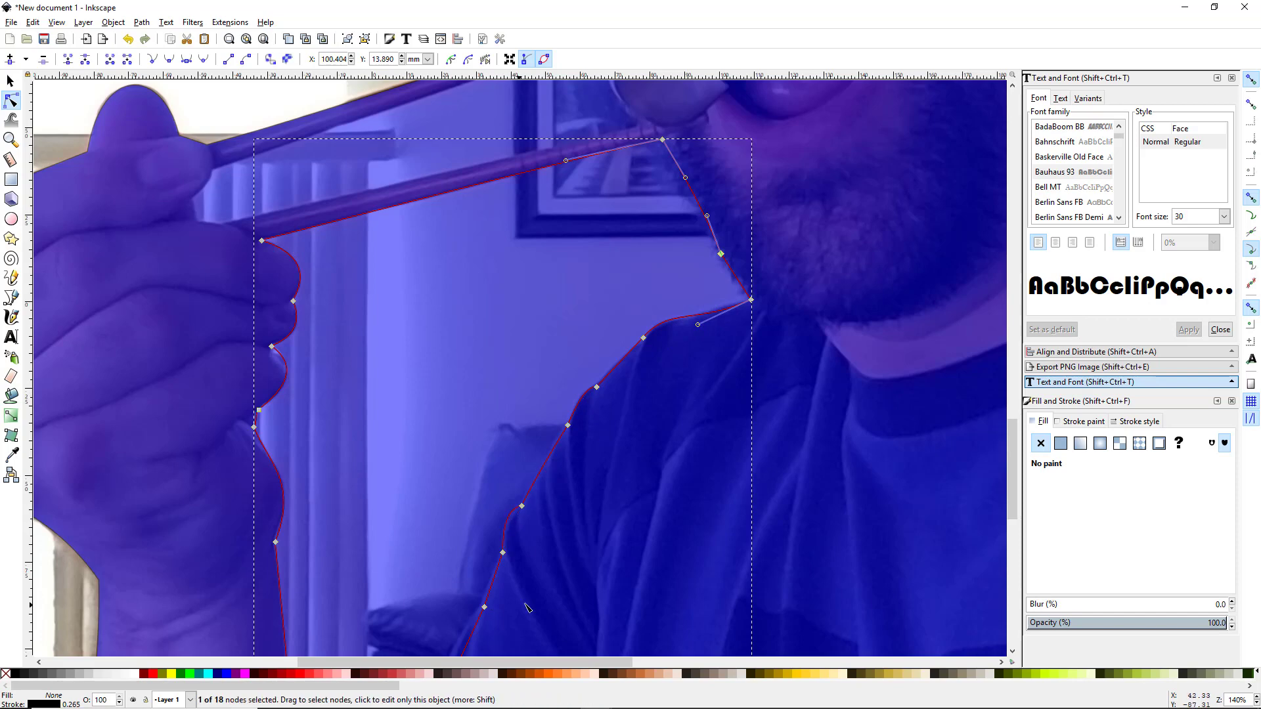
Step: Fill the closed gap shape between arm and body with orange (ff6600)
{"action": "scroll", "coordinate": [526, 608], "scroll_direction": "down", "scroll_amount": 5}
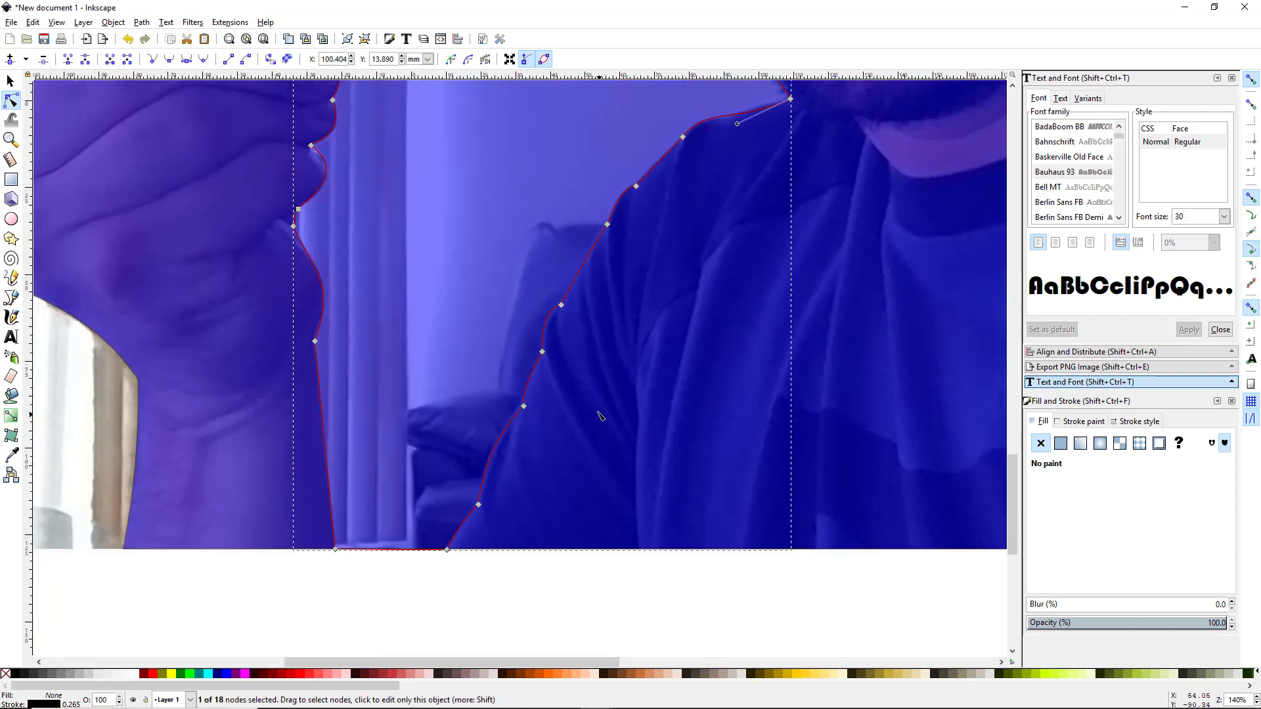
{"action": "scroll", "coordinate": [597, 417], "scroll_direction": "down", "scroll_amount": 1}
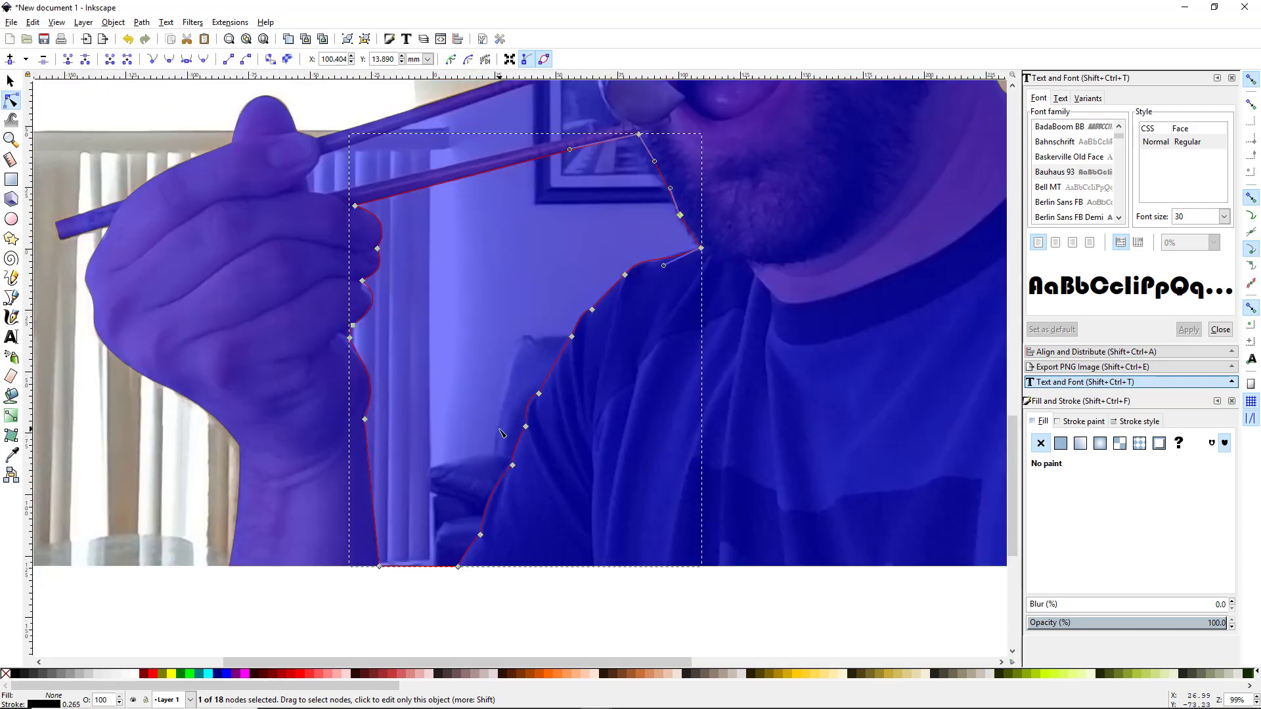
{"action": "scroll", "coordinate": [501, 433], "scroll_direction": "down", "scroll_amount": 1}
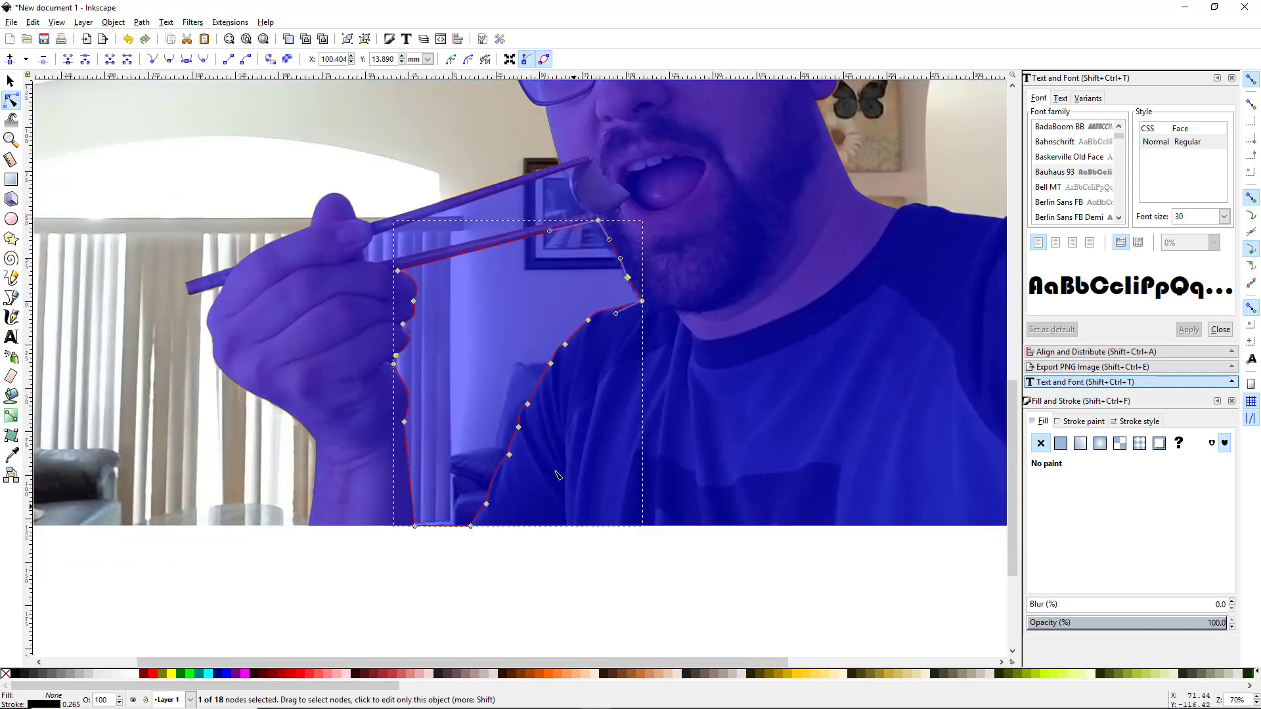
{"action": "left_click", "coordinate": [548, 675]}
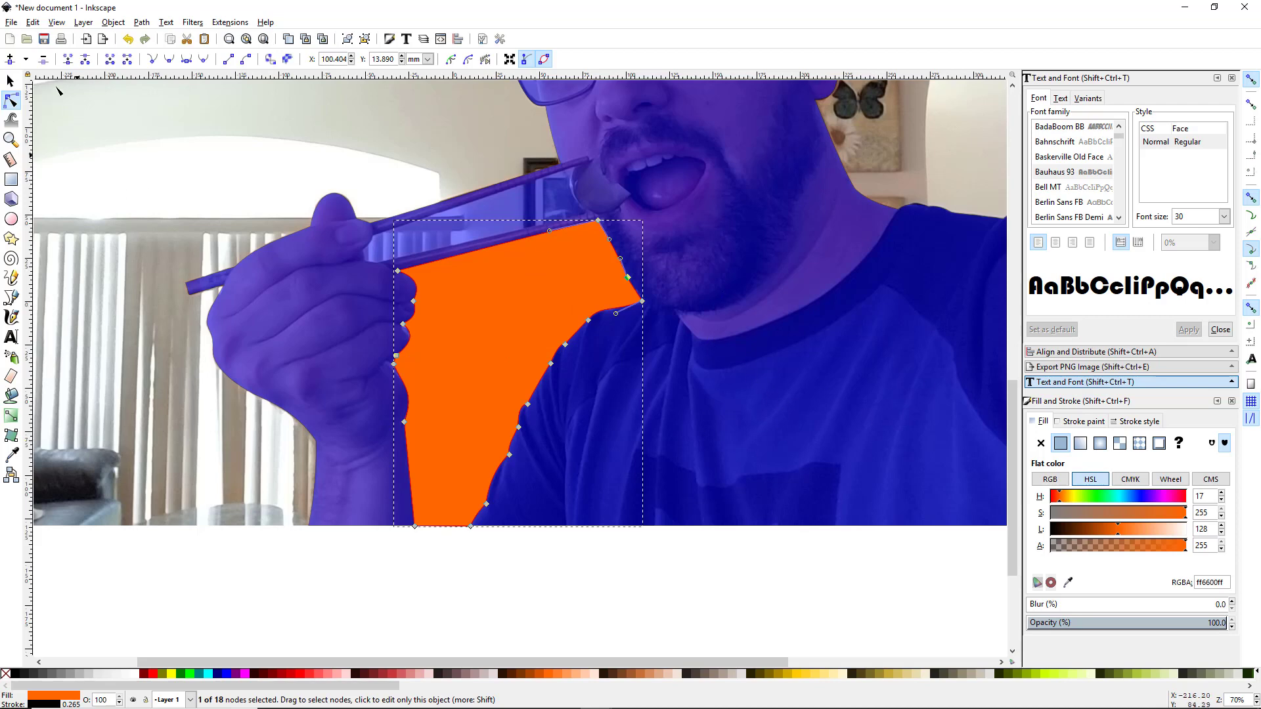
Step: Cut the orange gap shape out of the blue outline of the man with the Difference path operation
{"action": "left_click", "coordinate": [10, 80]}
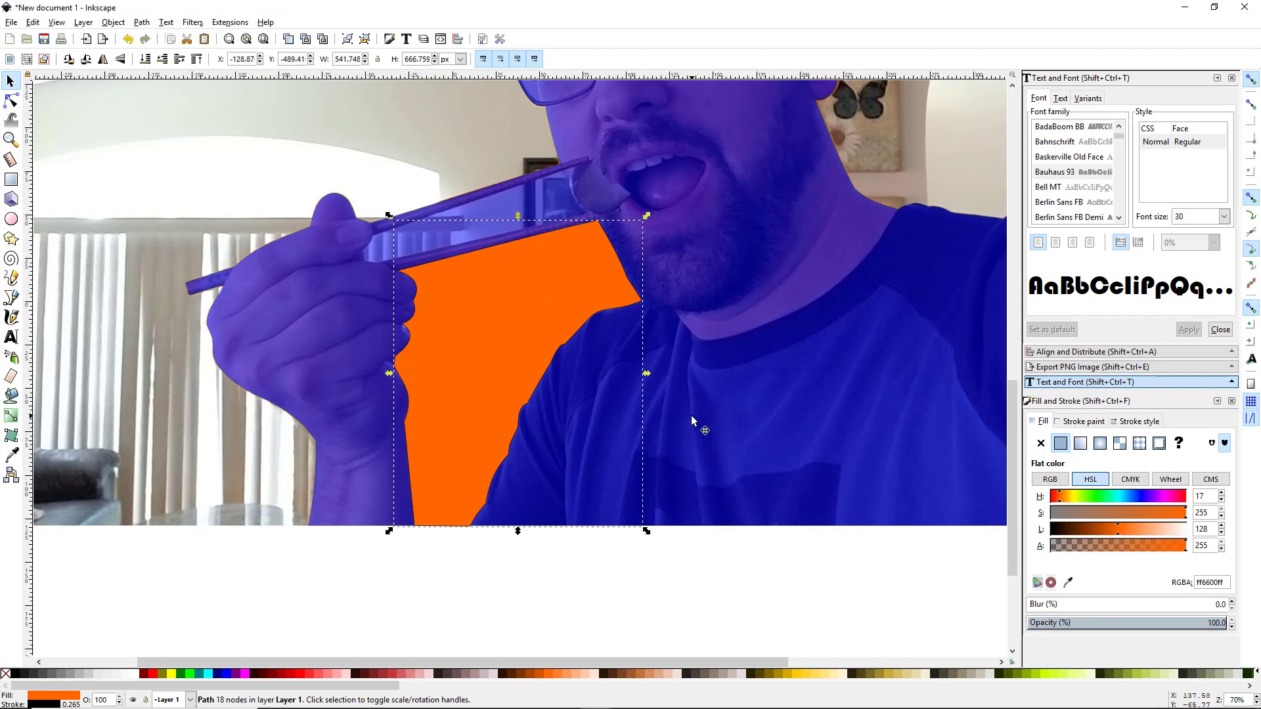
{"action": "left_click", "coordinate": [765, 418], "text": "shift"}
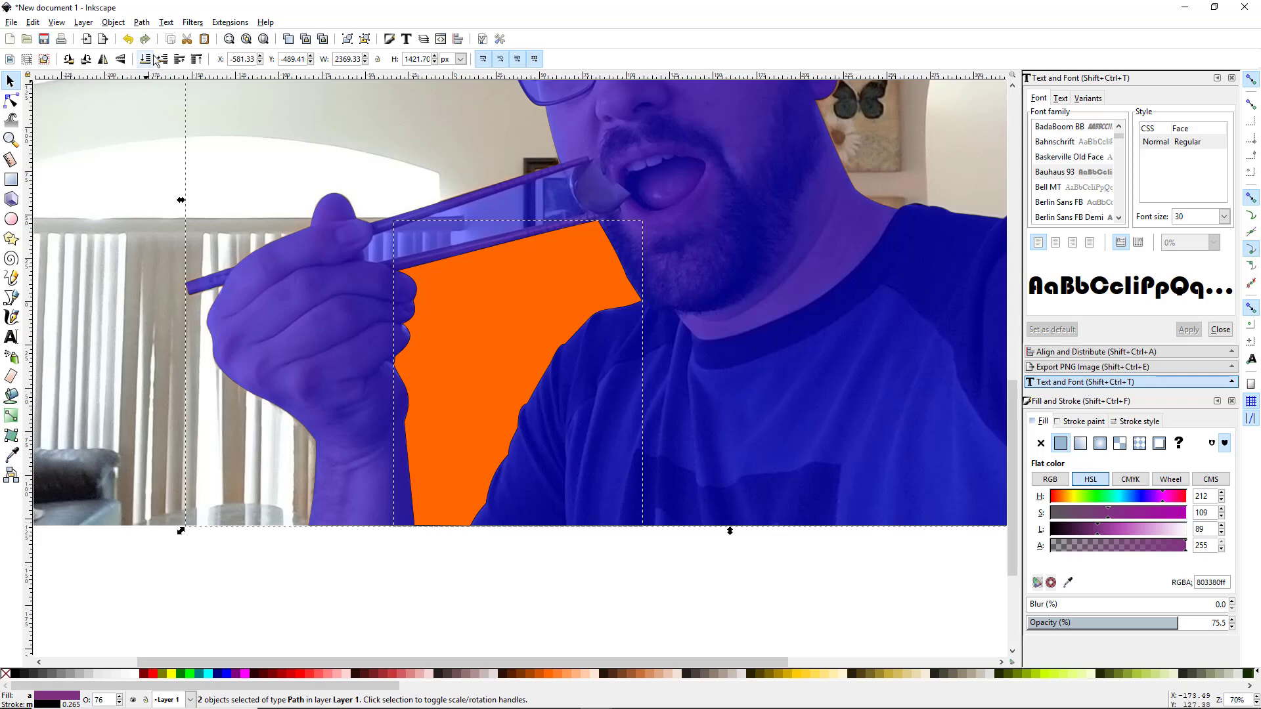
{"action": "left_click", "coordinate": [143, 24]}
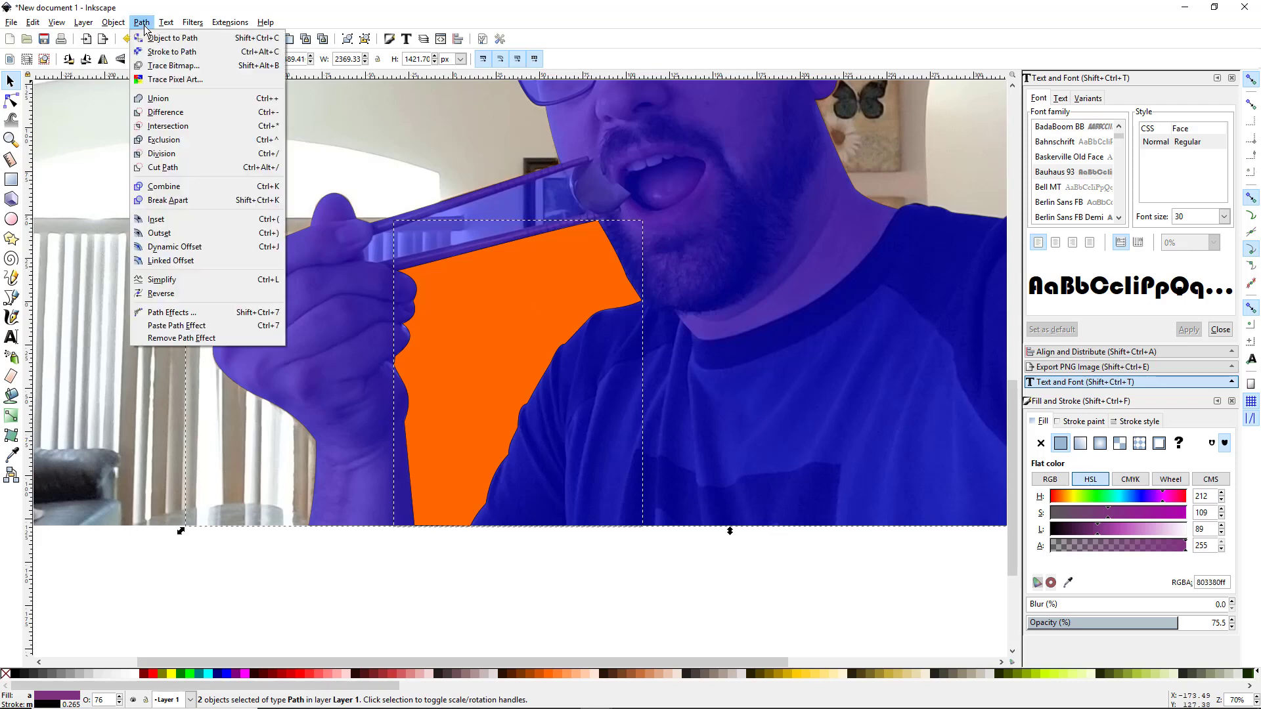
{"action": "left_click", "coordinate": [192, 113]}
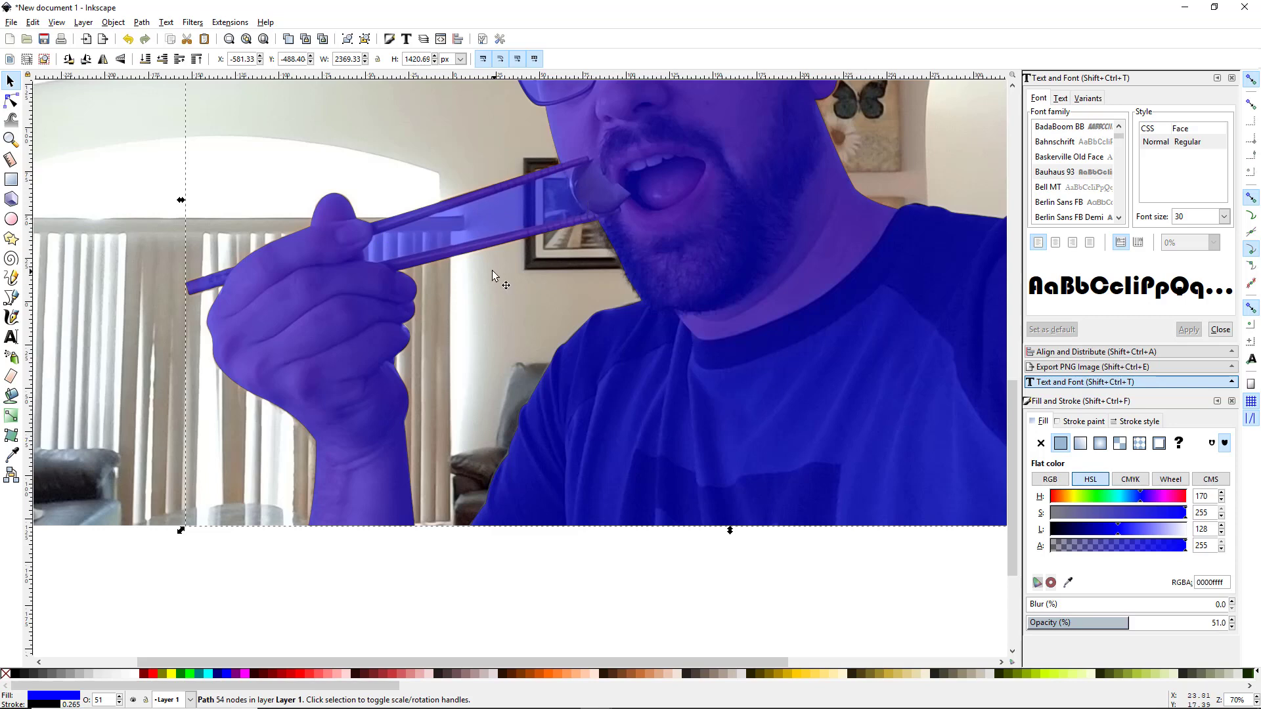
Step: Draw a closed Bezier path around the background area enclosed by the two chopsticks, the fingers and the food
{"action": "scroll", "coordinate": [349, 268], "scroll_direction": "up", "scroll_amount": 2}
{"action": "left_click_drag", "start_coordinate": [511, 266], "coordinate": [412, 360]}
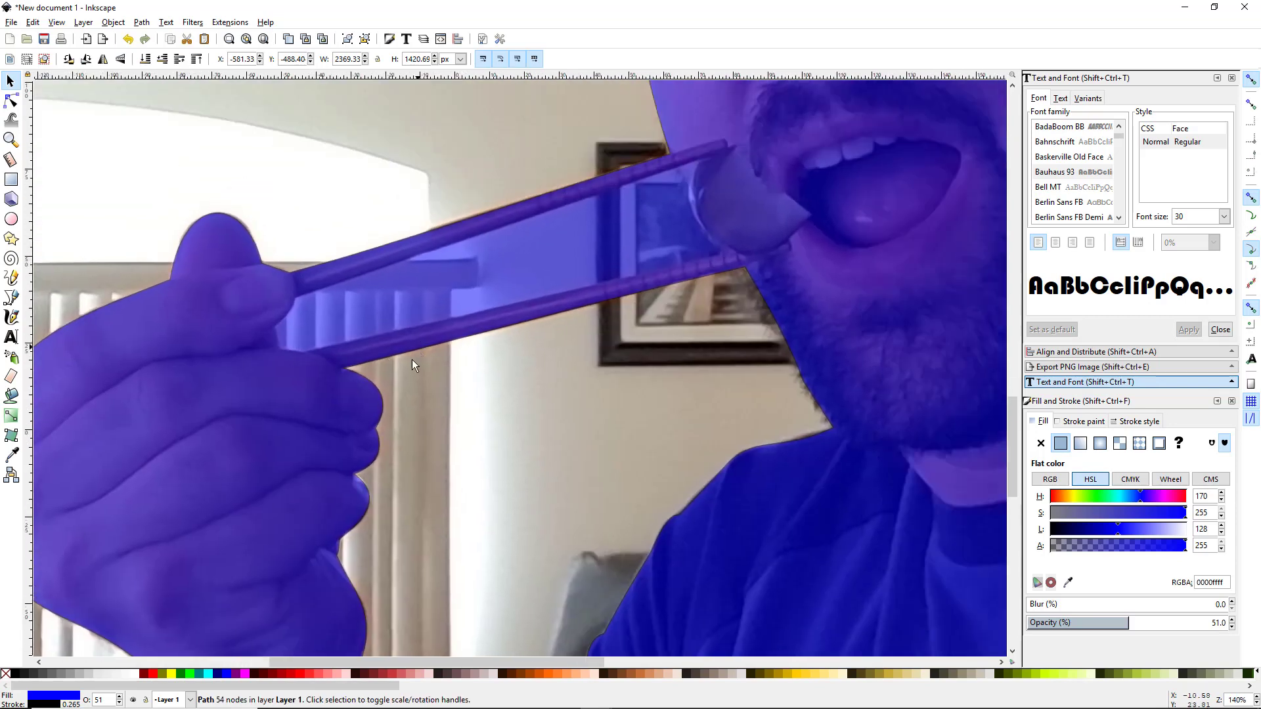
{"action": "key", "text": "b"}
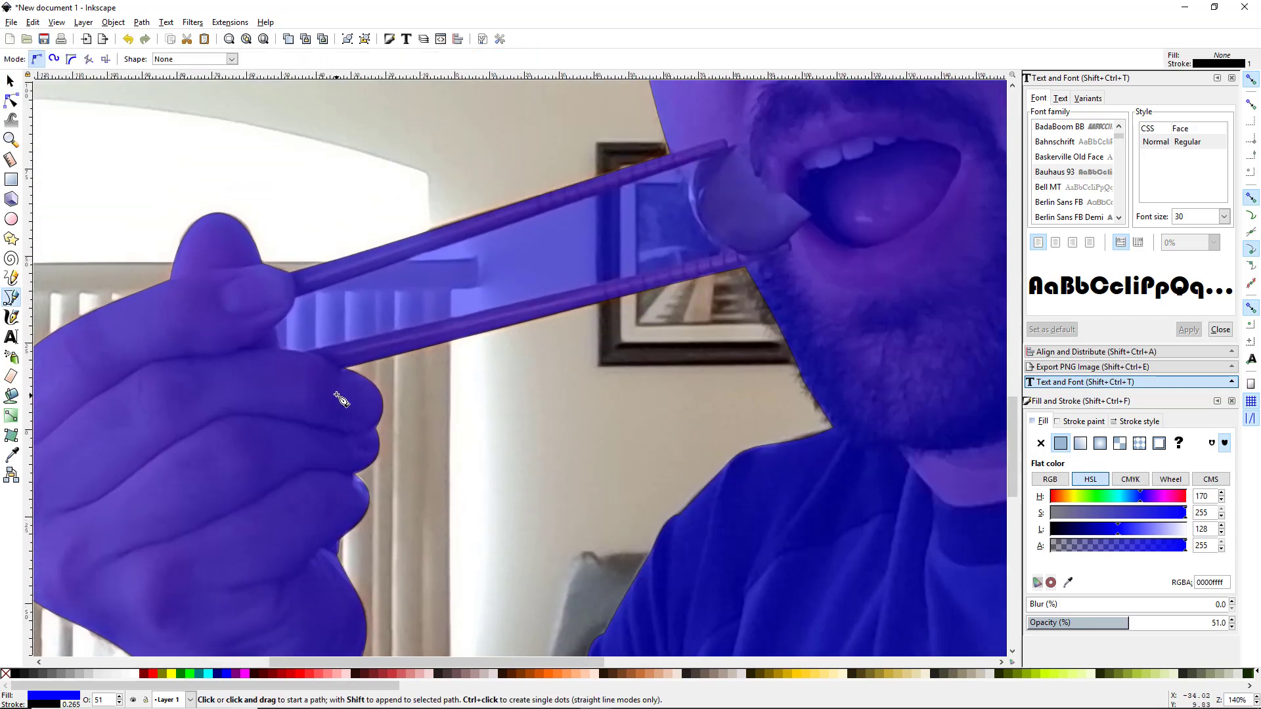
{"action": "left_click", "coordinate": [281, 348]}
{"action": "left_click", "coordinate": [275, 327]}
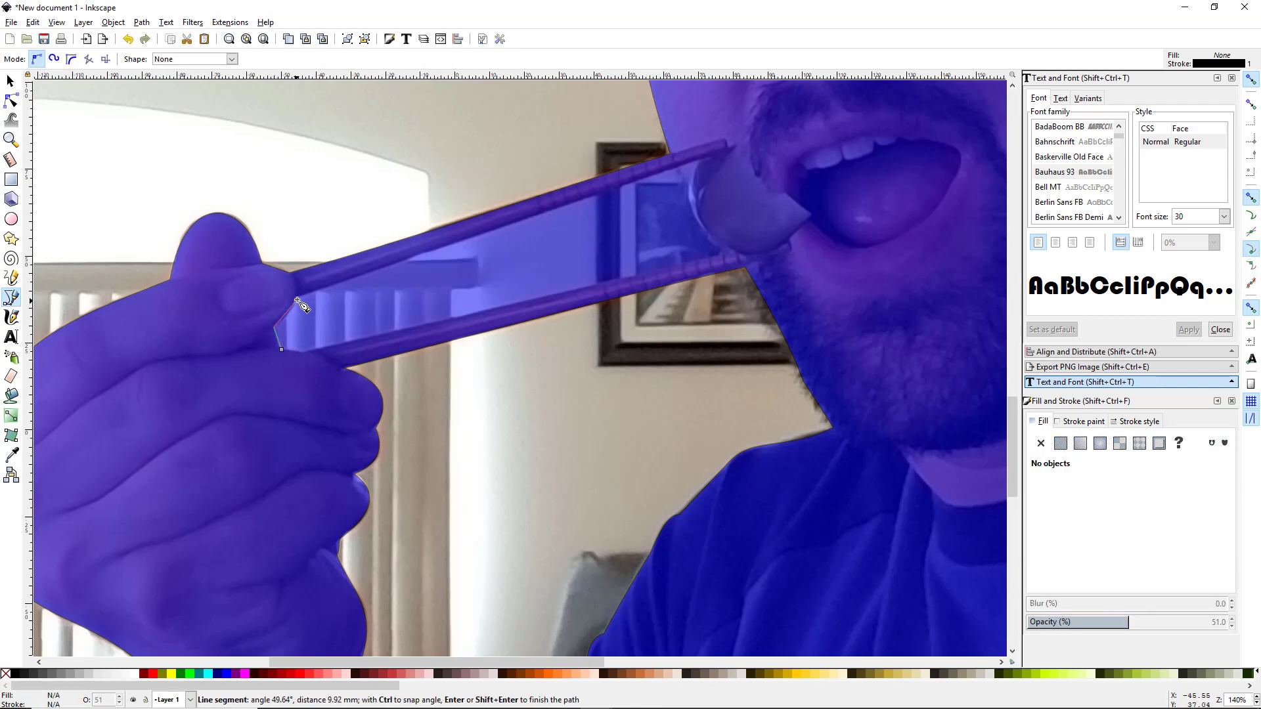
{"action": "left_click", "coordinate": [295, 297]}
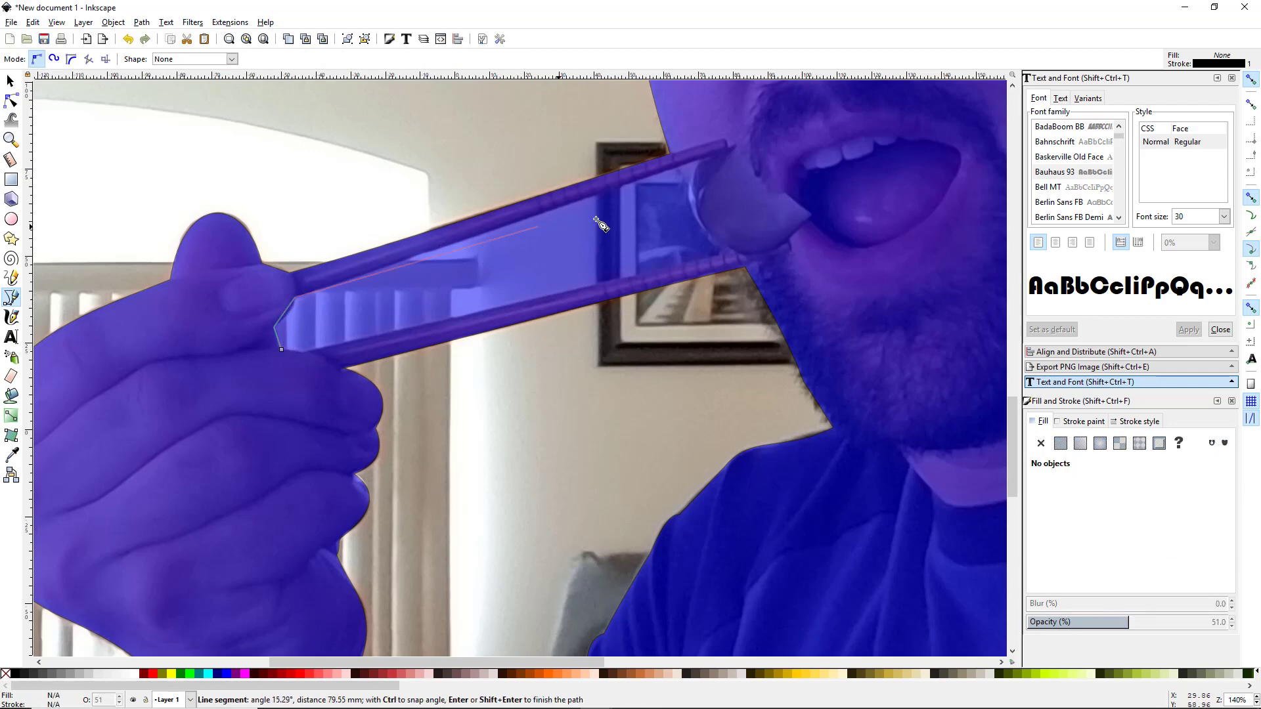
{"action": "left_click", "coordinate": [680, 167]}
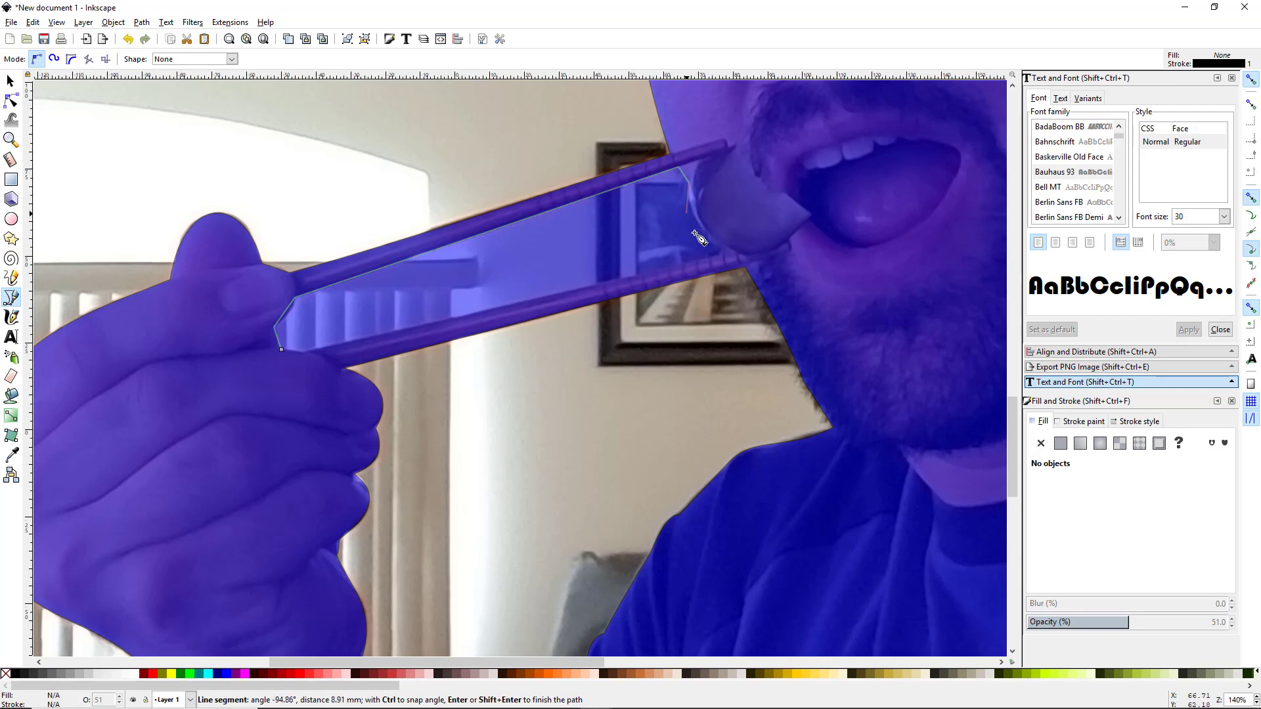
{"action": "left_click", "coordinate": [735, 252]}
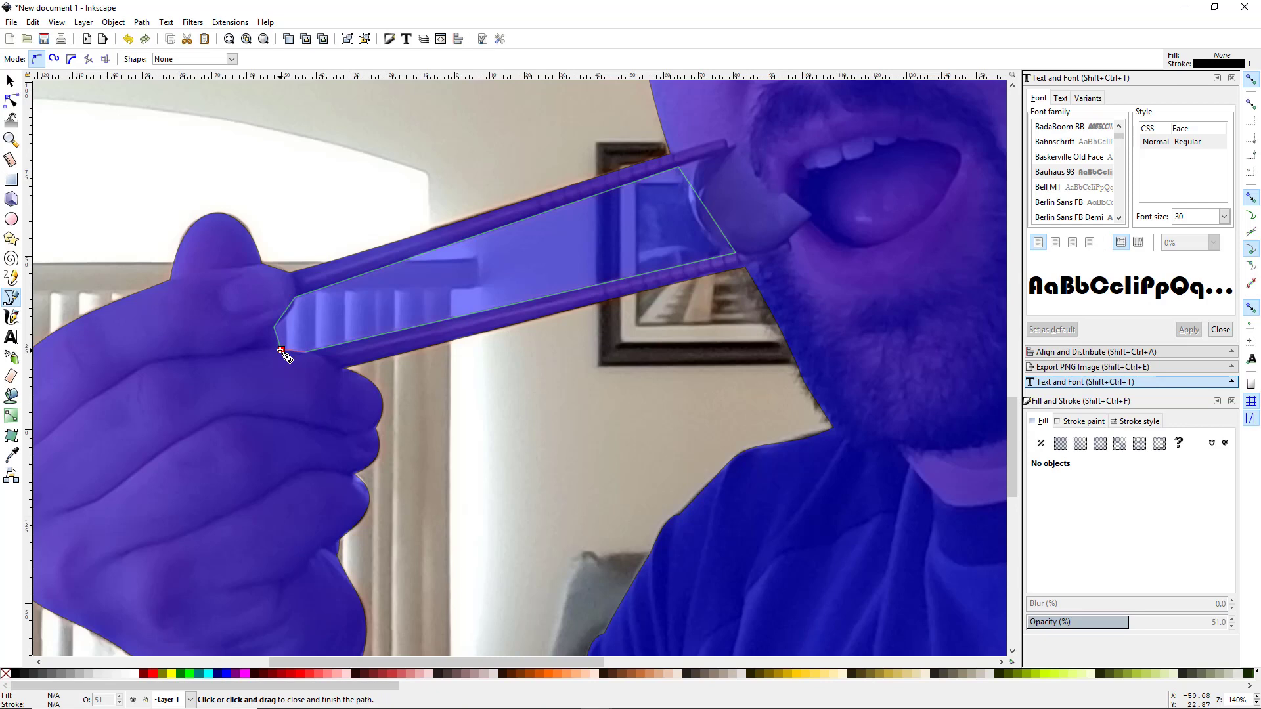
{"action": "left_click", "coordinate": [282, 351]}
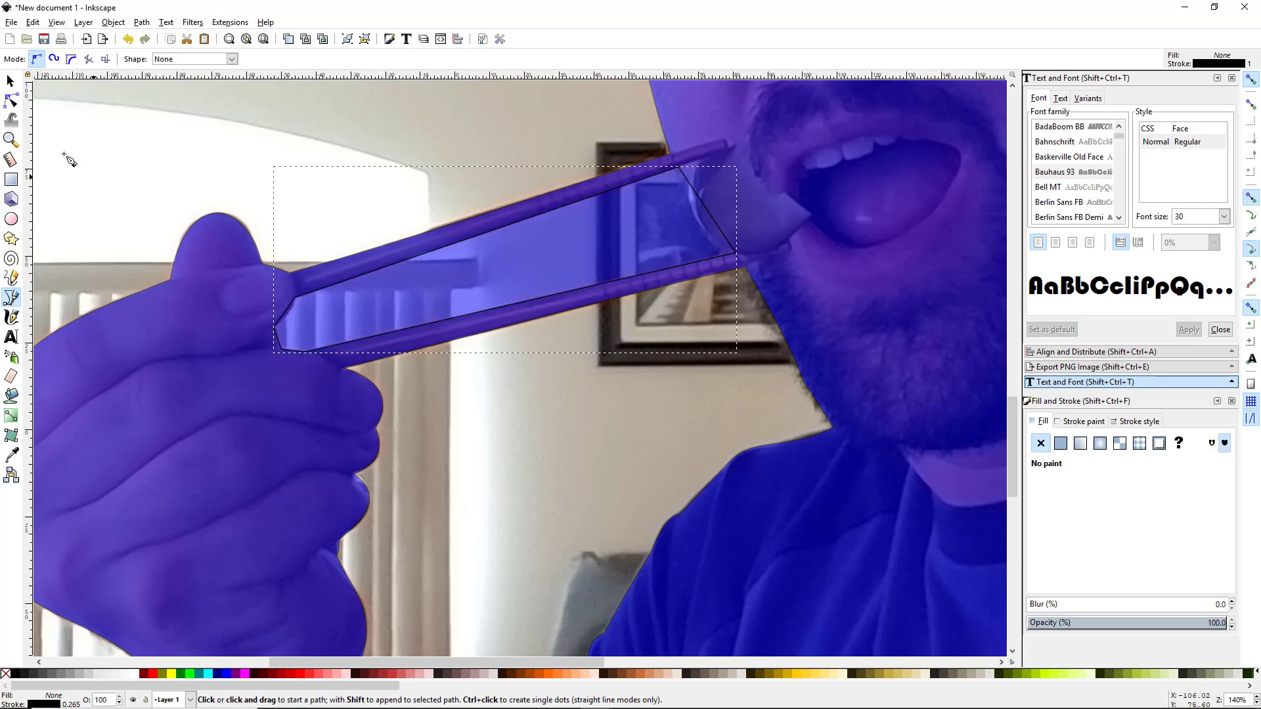
Step: Curve the chopstick gap path to follow the fingers and the food's edge, and fill it with orange (ff6600)
{"action": "left_click", "coordinate": [11, 101]}
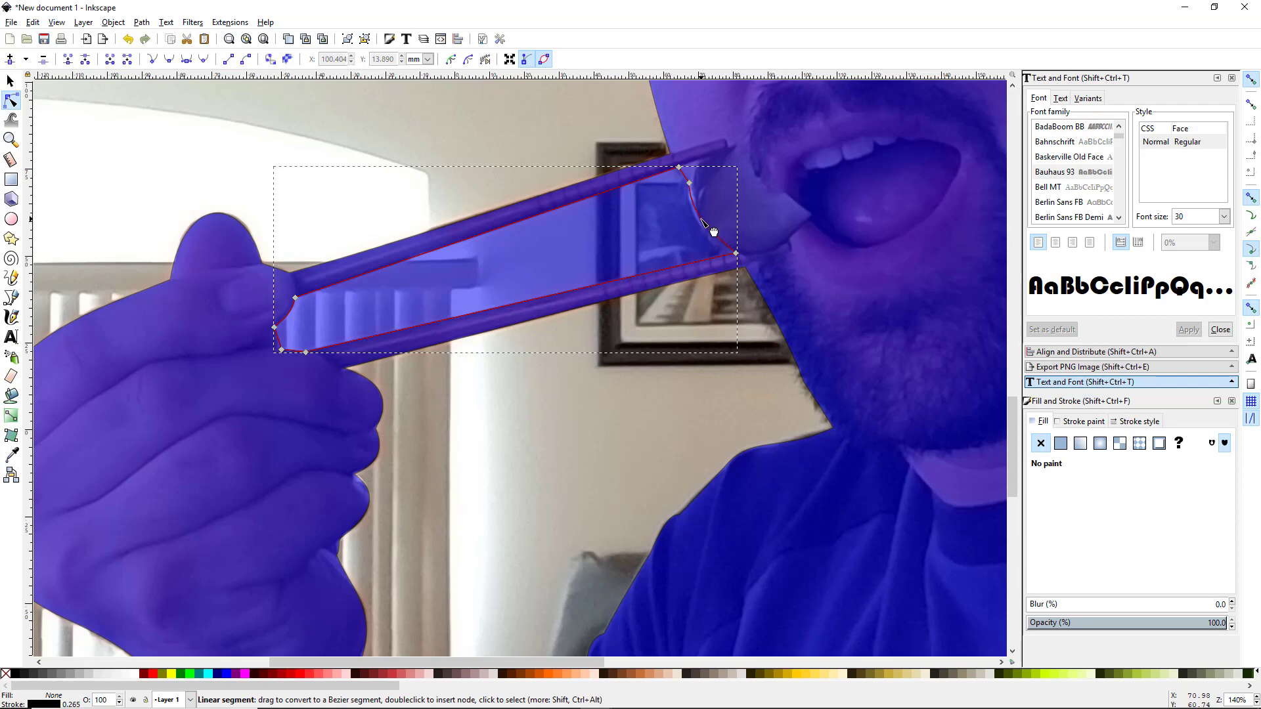
{"action": "left_click_drag", "start_coordinate": [710, 211], "coordinate": [700, 224]}
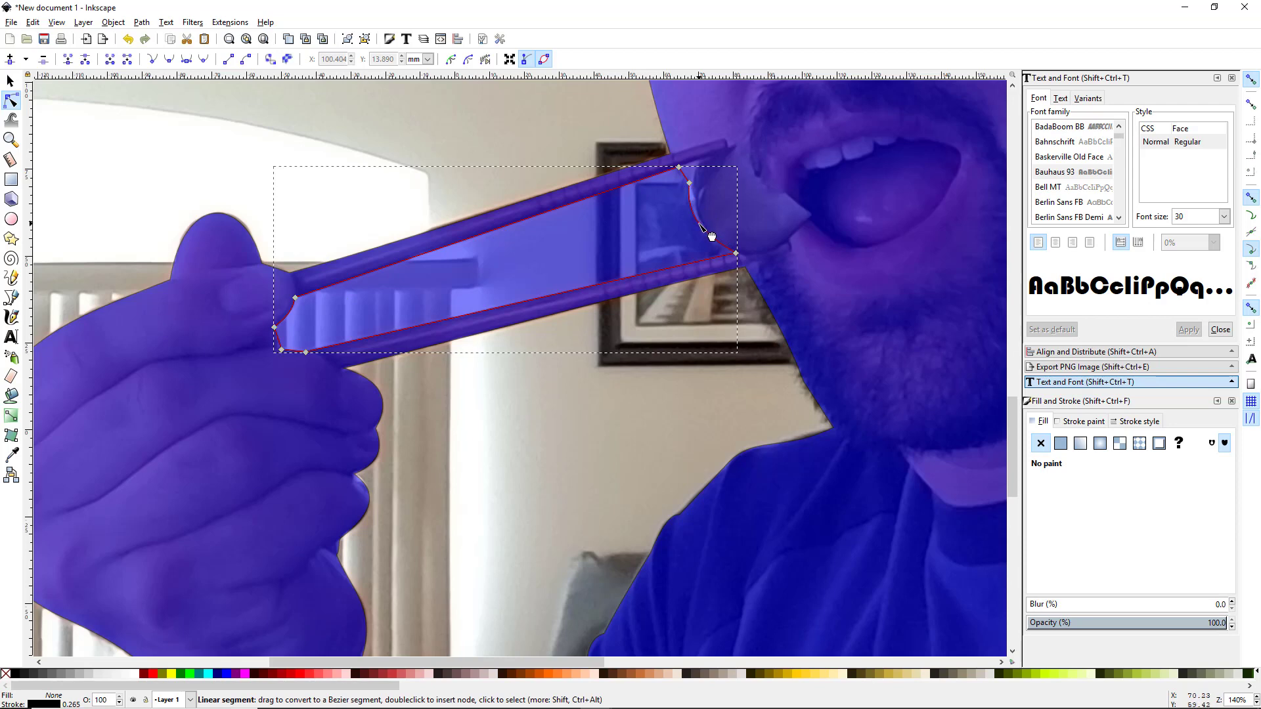
{"action": "double_click", "coordinate": [688, 178]}
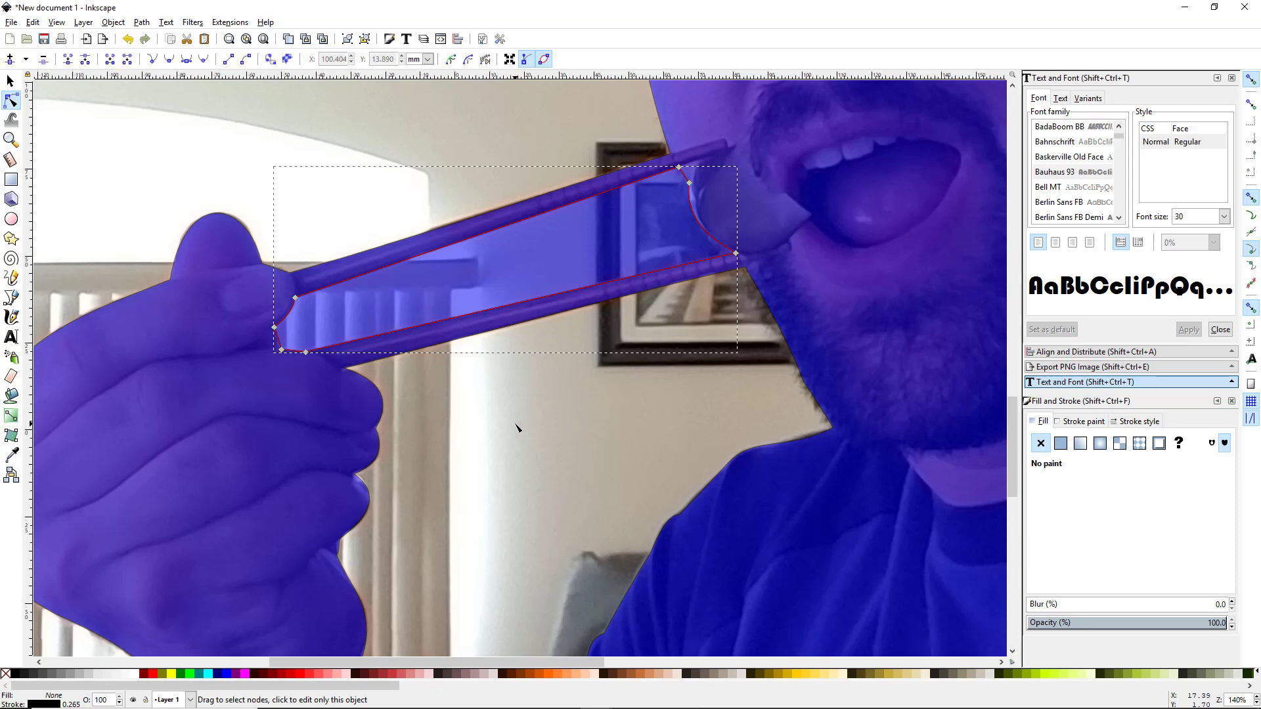
{"action": "scroll", "coordinate": [516, 428], "scroll_direction": "down", "scroll_amount": 2}
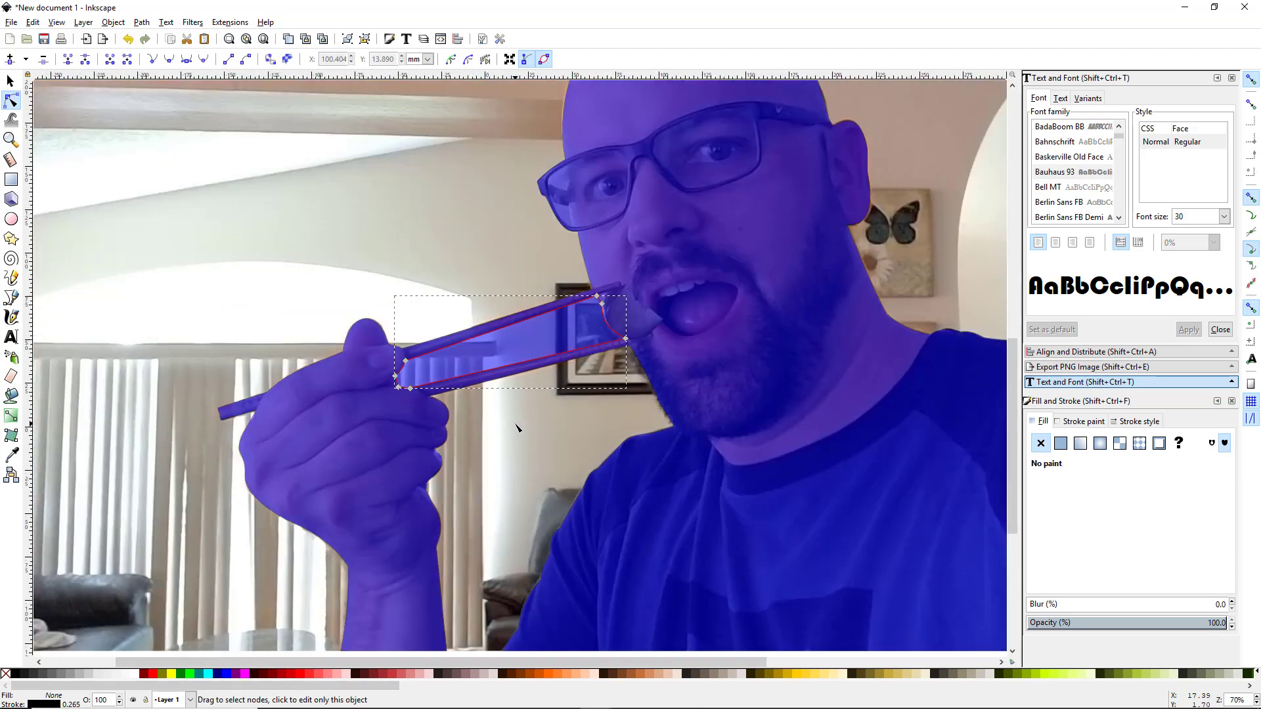
{"action": "left_click", "coordinate": [545, 672]}
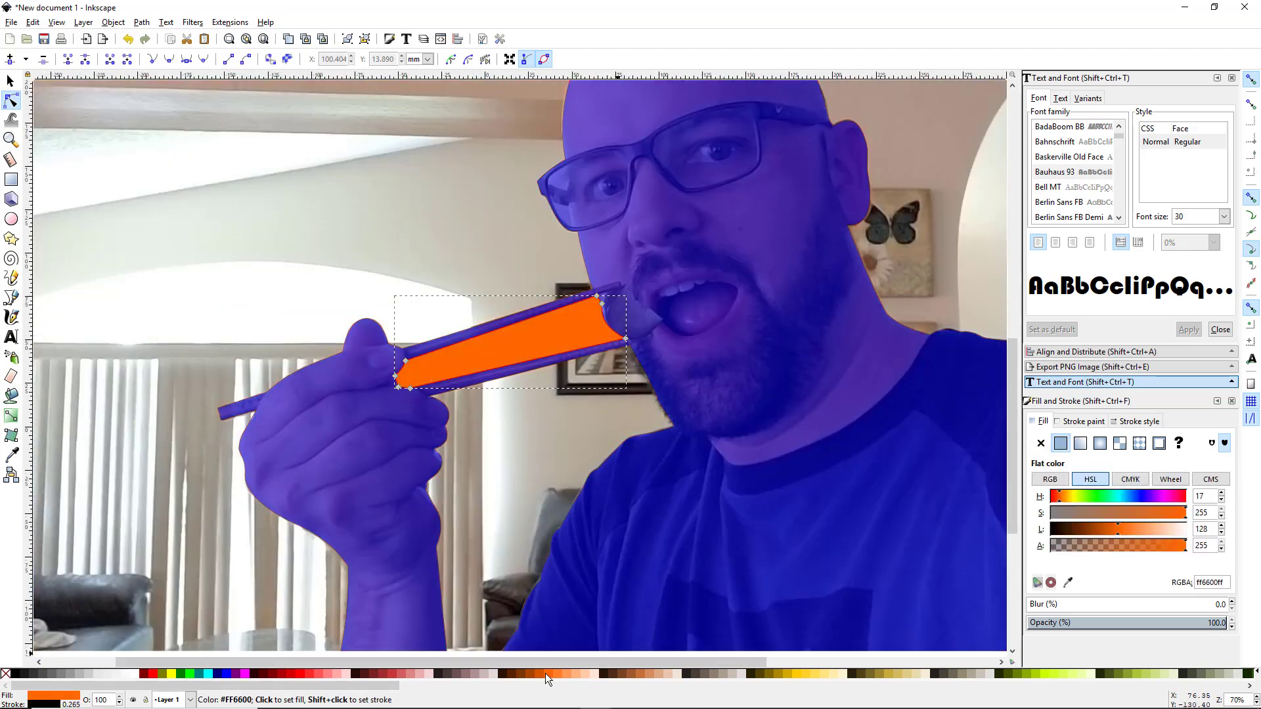
Step: Subtract the orange shape between the chopsticks from the blue outline of the man with the Difference path operation
{"action": "left_click", "coordinate": [10, 82]}
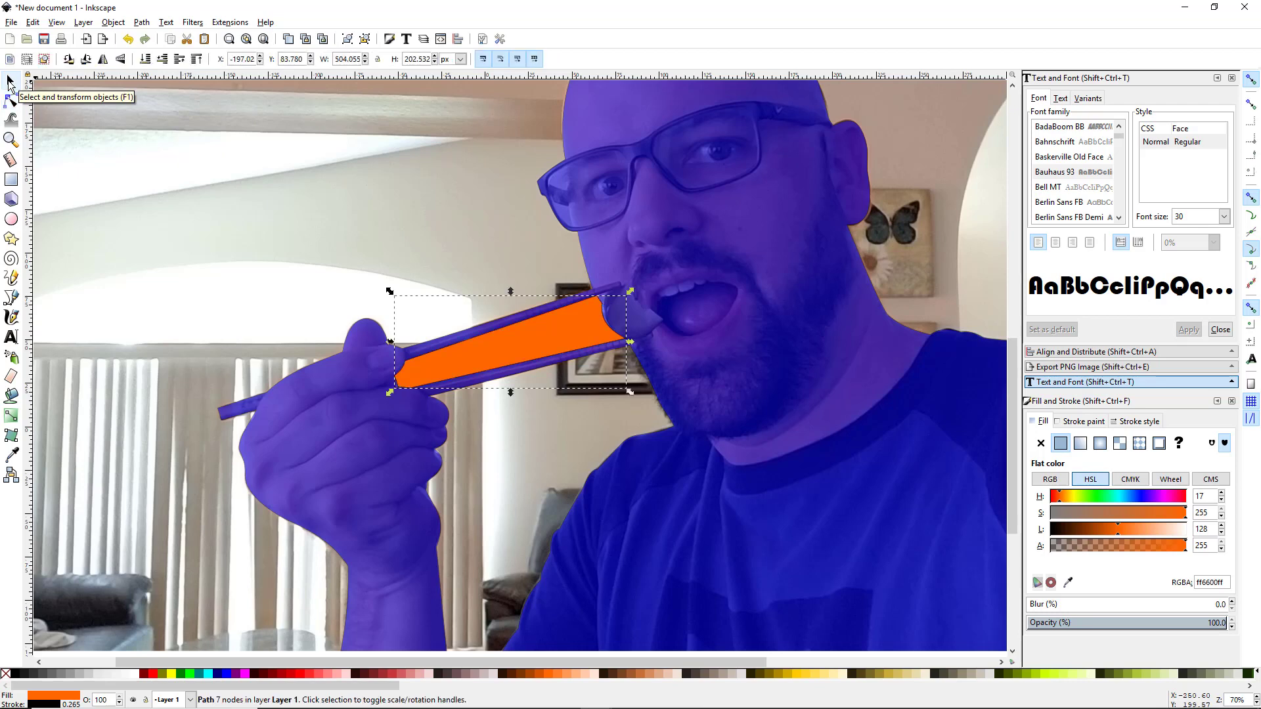
{"action": "left_click", "coordinate": [693, 477], "text": "shift"}
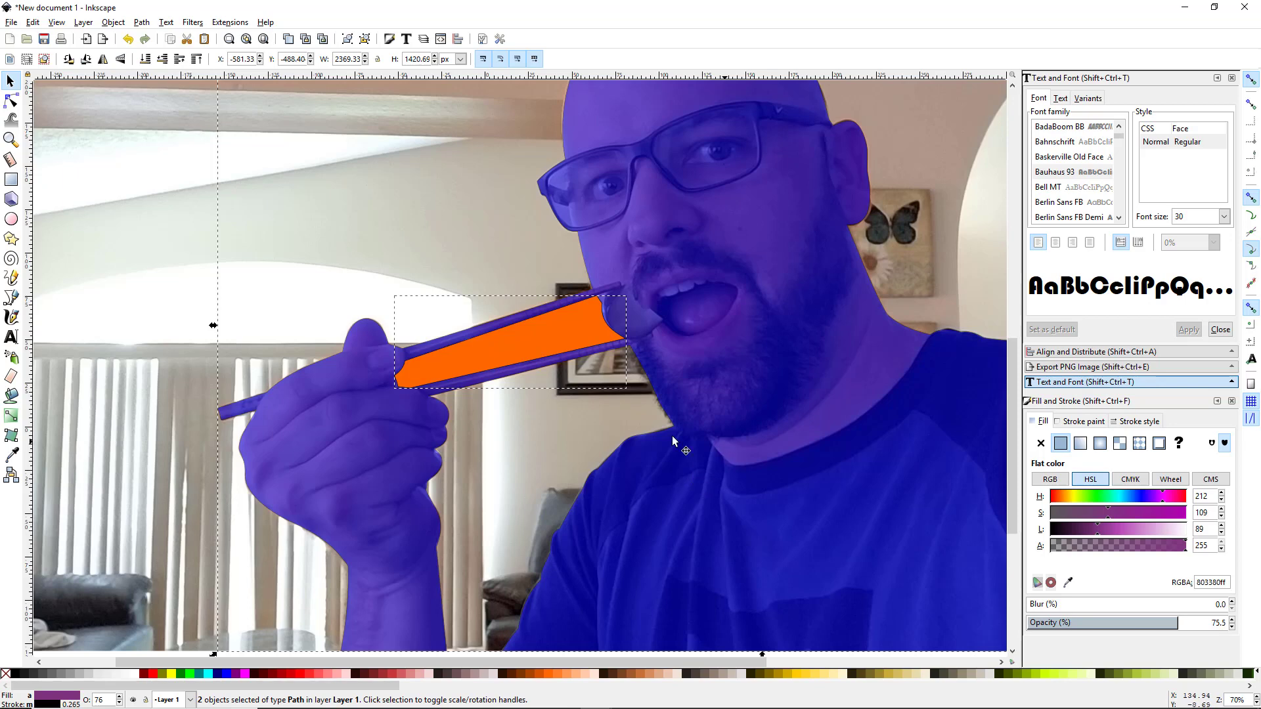
{"action": "left_click", "coordinate": [142, 23]}
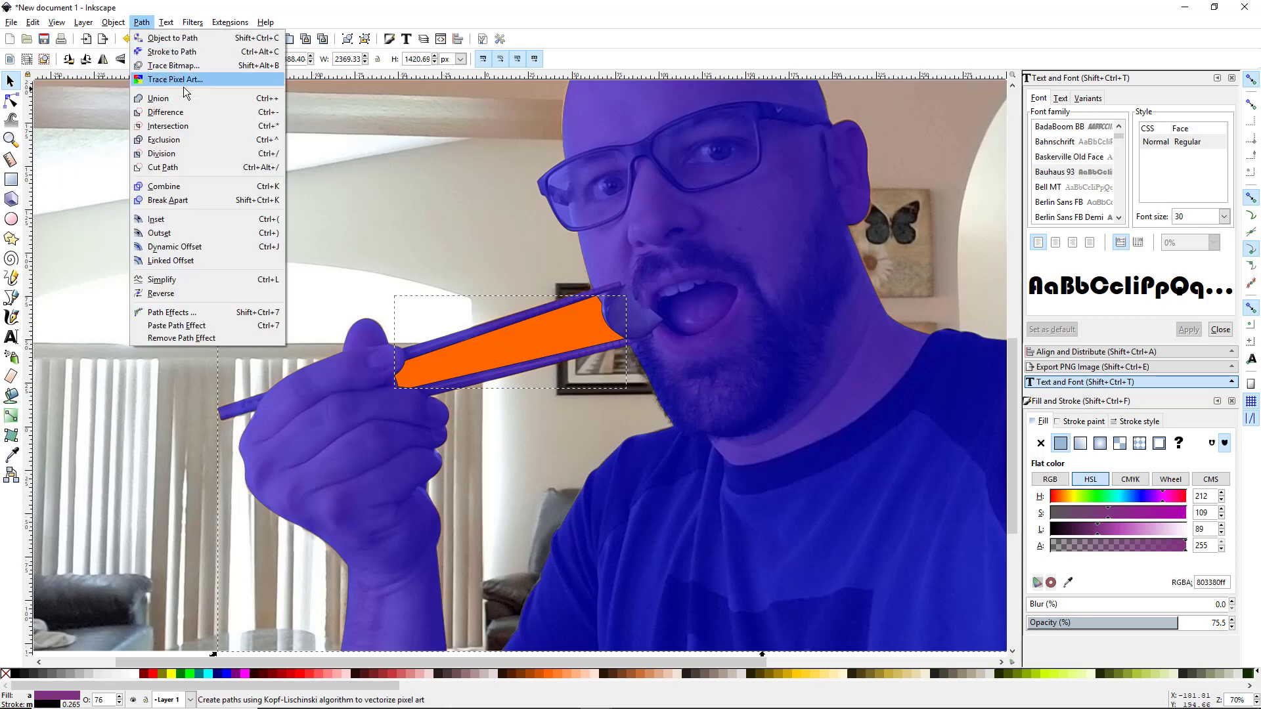
{"action": "left_click", "coordinate": [195, 110]}
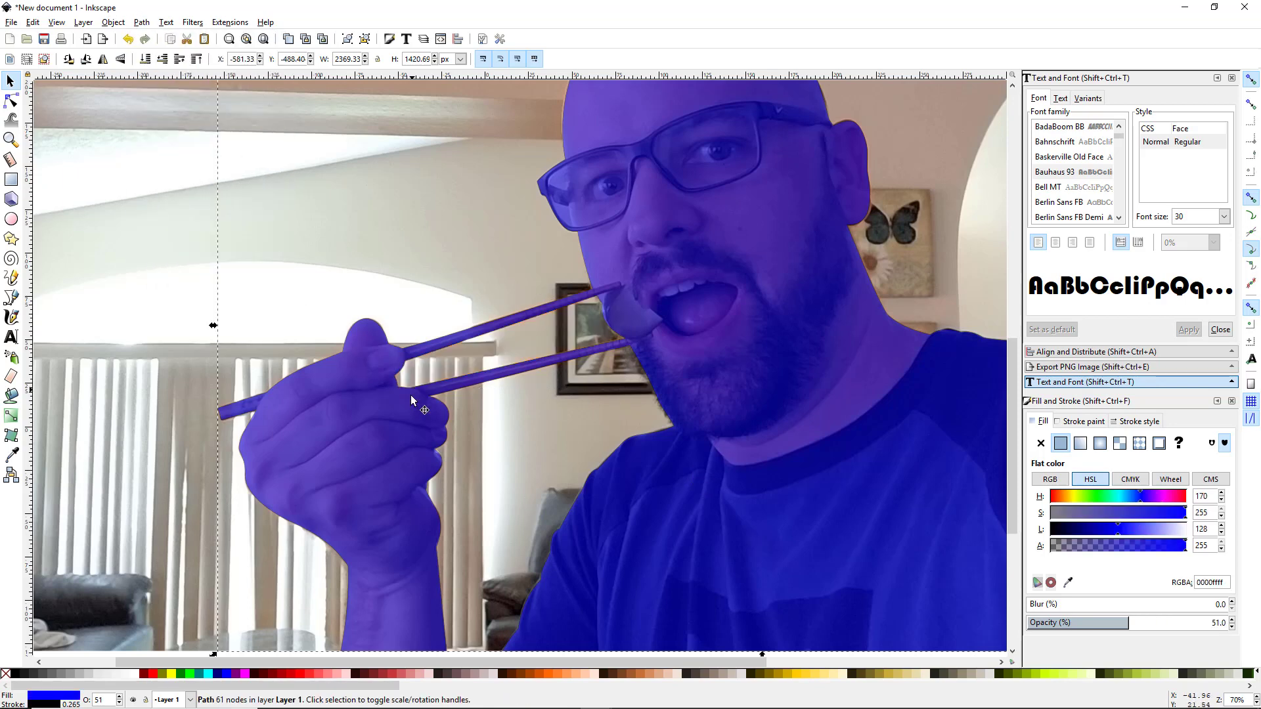
Step: Flip the photo and the blue outline of the man horizontally together
{"action": "scroll", "coordinate": [464, 419], "scroll_direction": "down", "scroll_amount": 2, "text": "ctrl"}
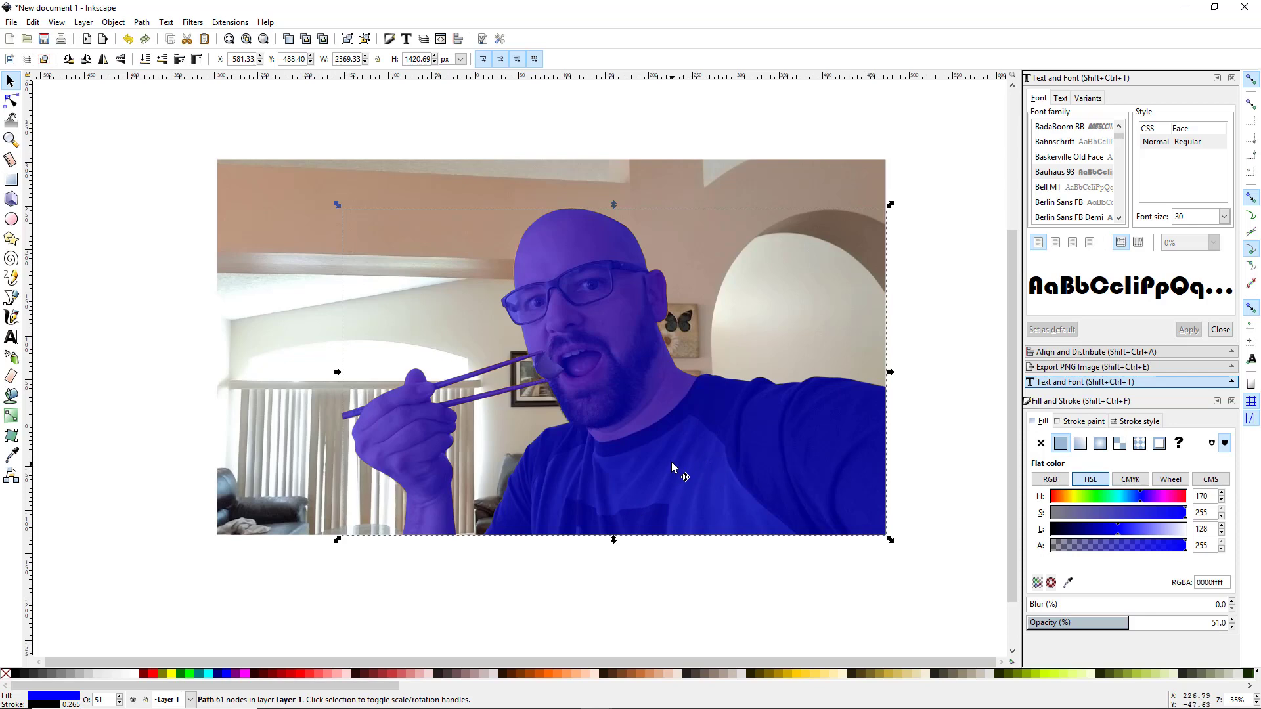
{"action": "left_click_drag", "start_coordinate": [664, 456], "coordinate": [606, 477]}
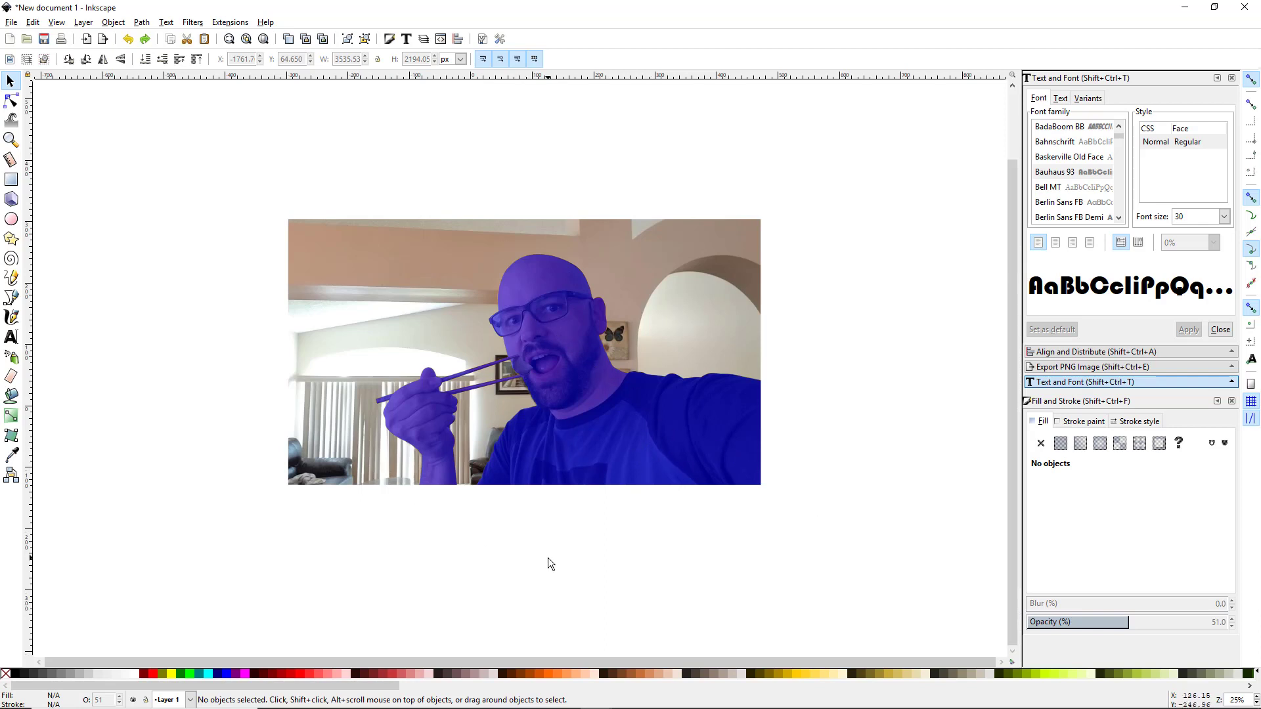
{"action": "left_click", "coordinate": [620, 421]}
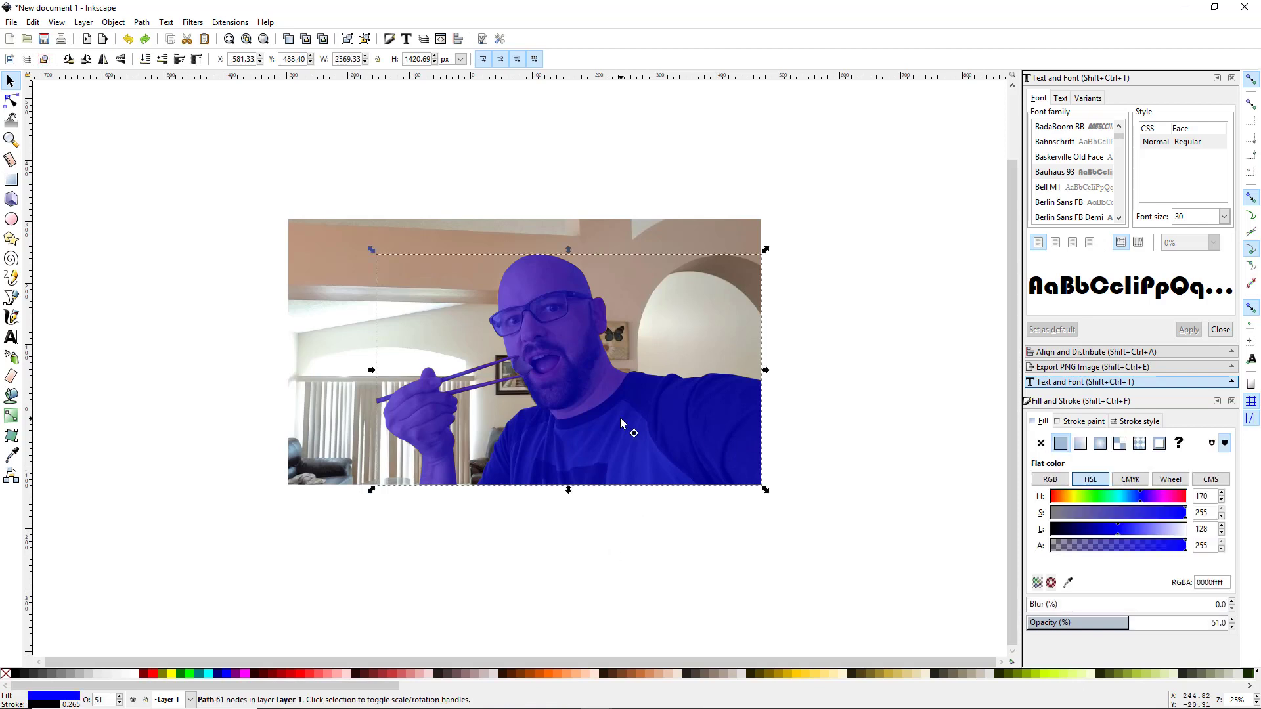
{"action": "left_click", "coordinate": [337, 390], "text": "shift"}
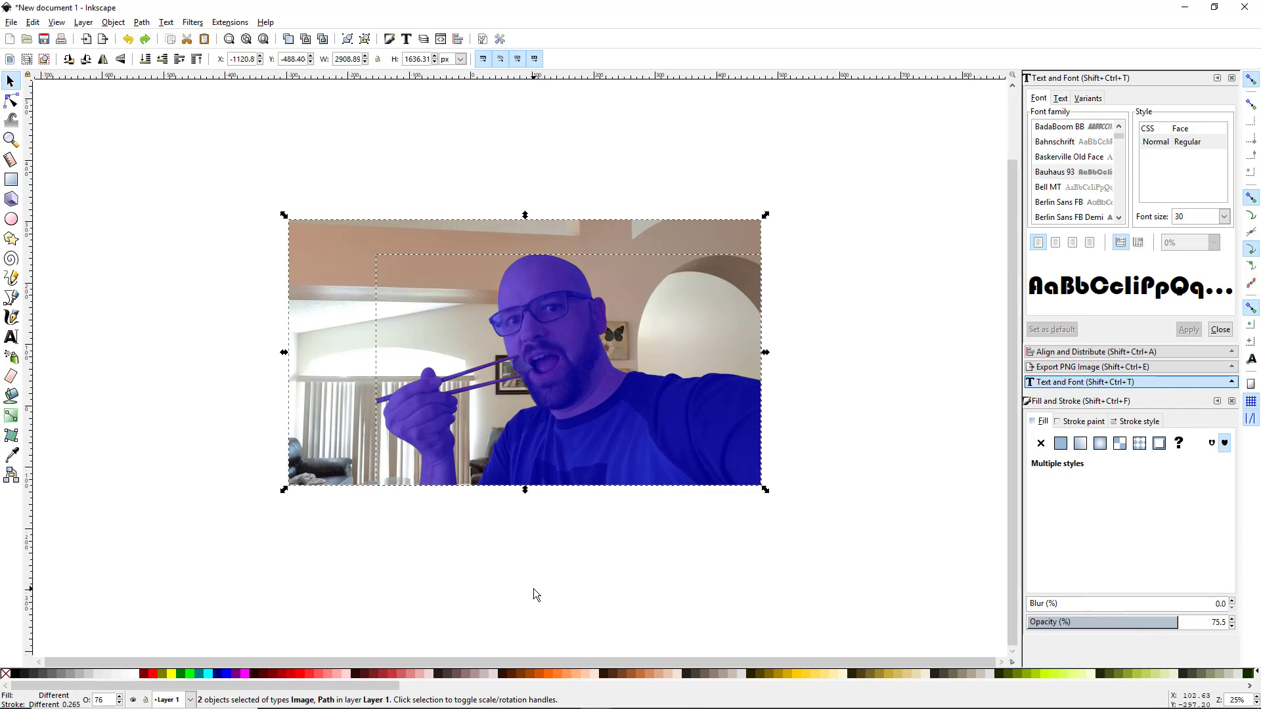
{"action": "key", "text": "h"}
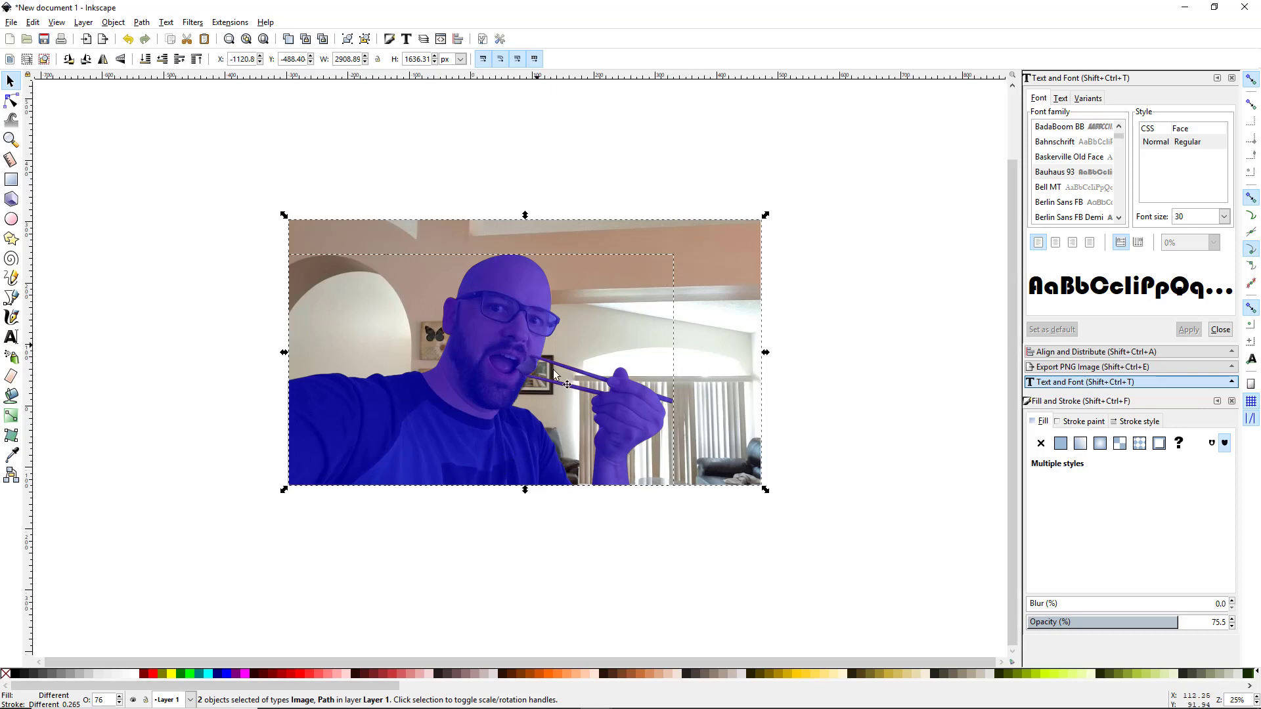
{"action": "left_click", "coordinate": [409, 557]}
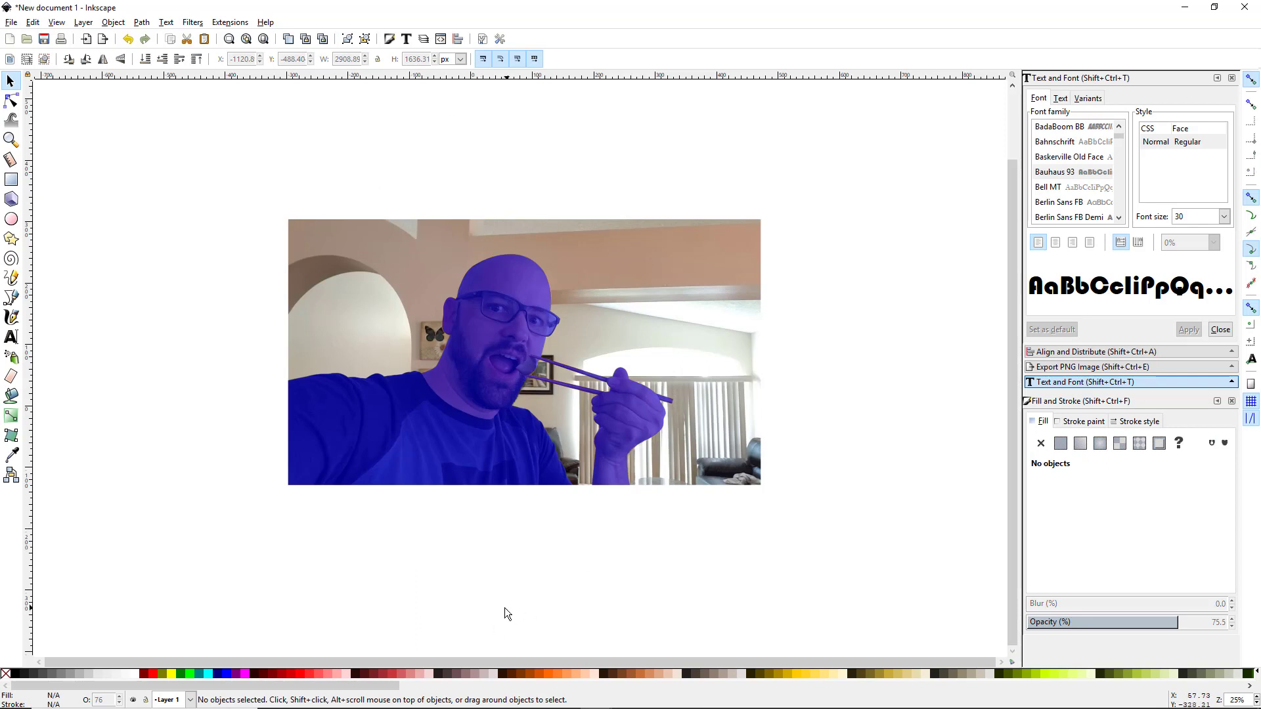
Step: Draw an orange rectangle over the photo and set its size to 1980 px wide by 1020 px high
{"action": "left_click", "coordinate": [10, 179]}
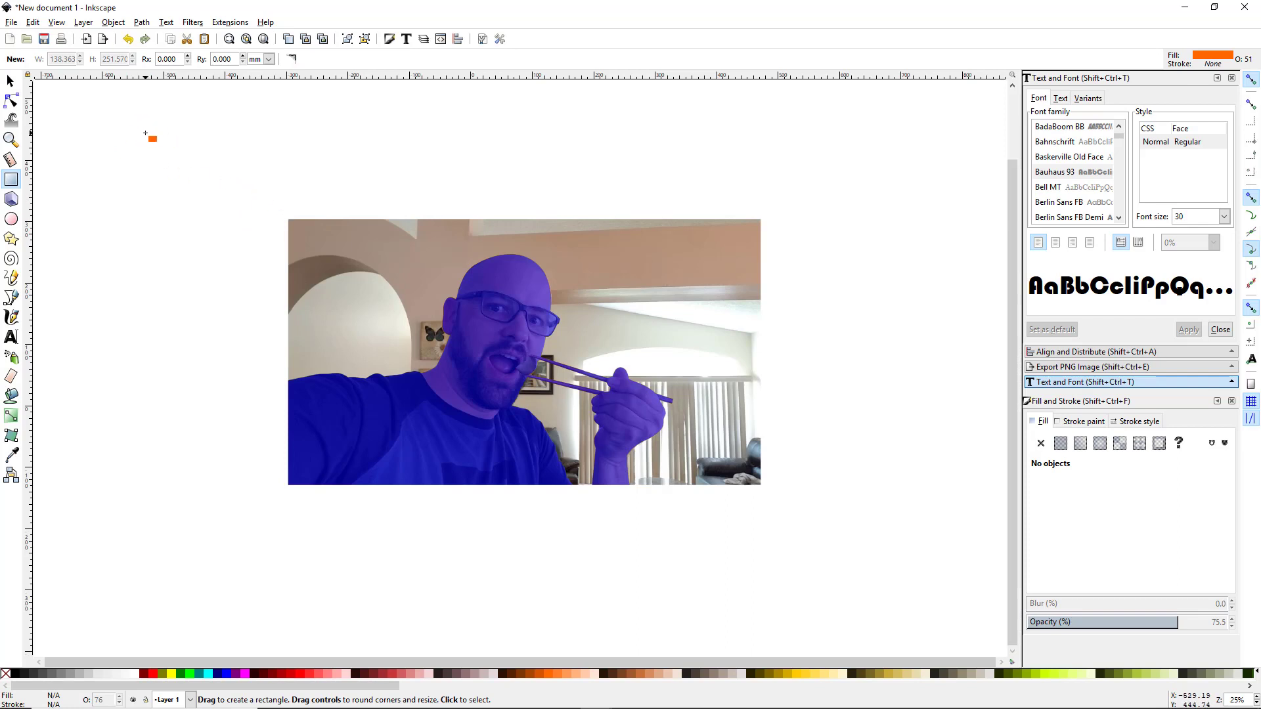
{"action": "mouse_move", "coordinate": [145, 133]}
{"action": "left_mouse_down"}
{"action": "mouse_move", "coordinate": [590, 317]}
{"action": "mouse_move", "coordinate": [671, 434]}
{"action": "mouse_move", "coordinate": [687, 433]}
{"action": "left_mouse_up"}
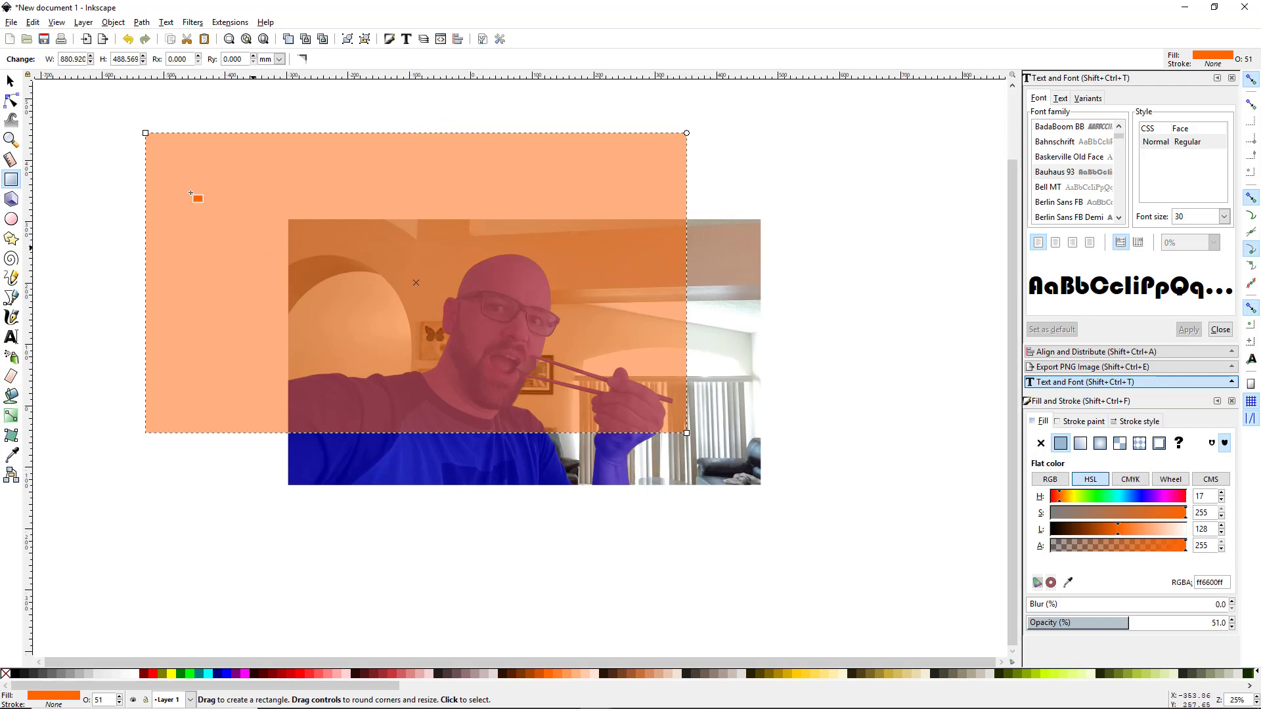
{"action": "left_click", "coordinate": [10, 83]}
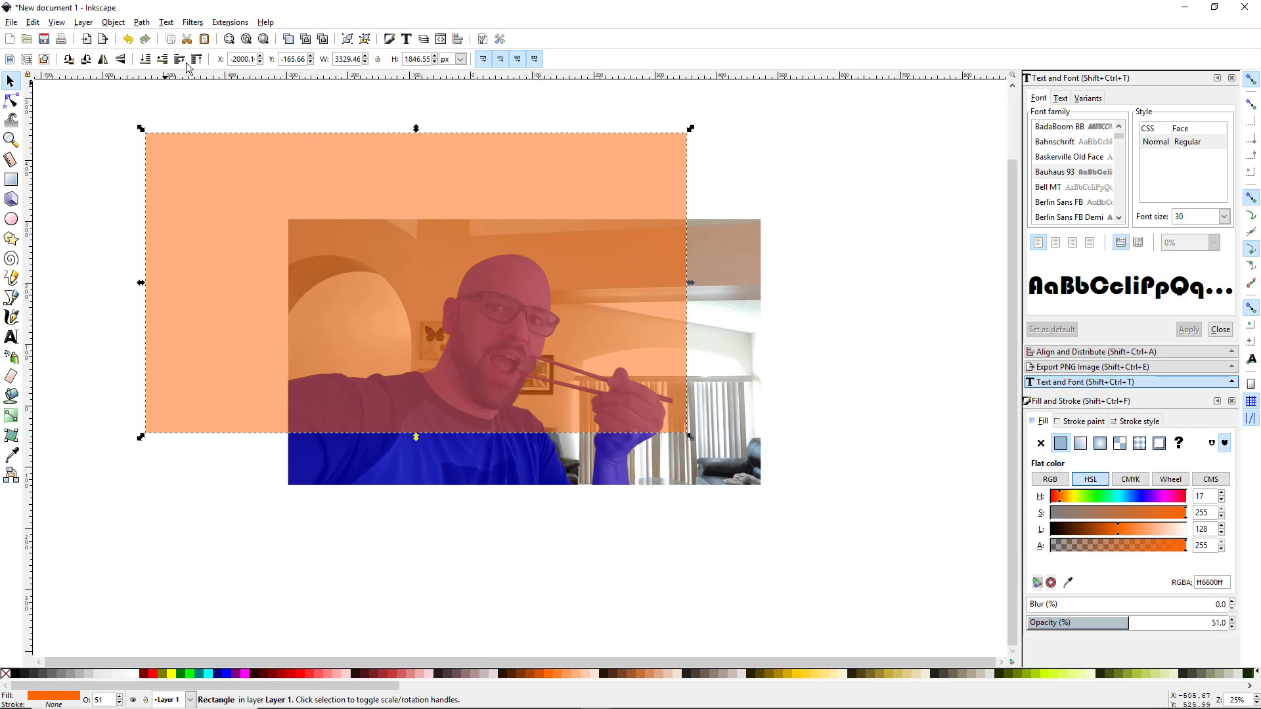
{"action": "double_click", "coordinate": [336, 59]}
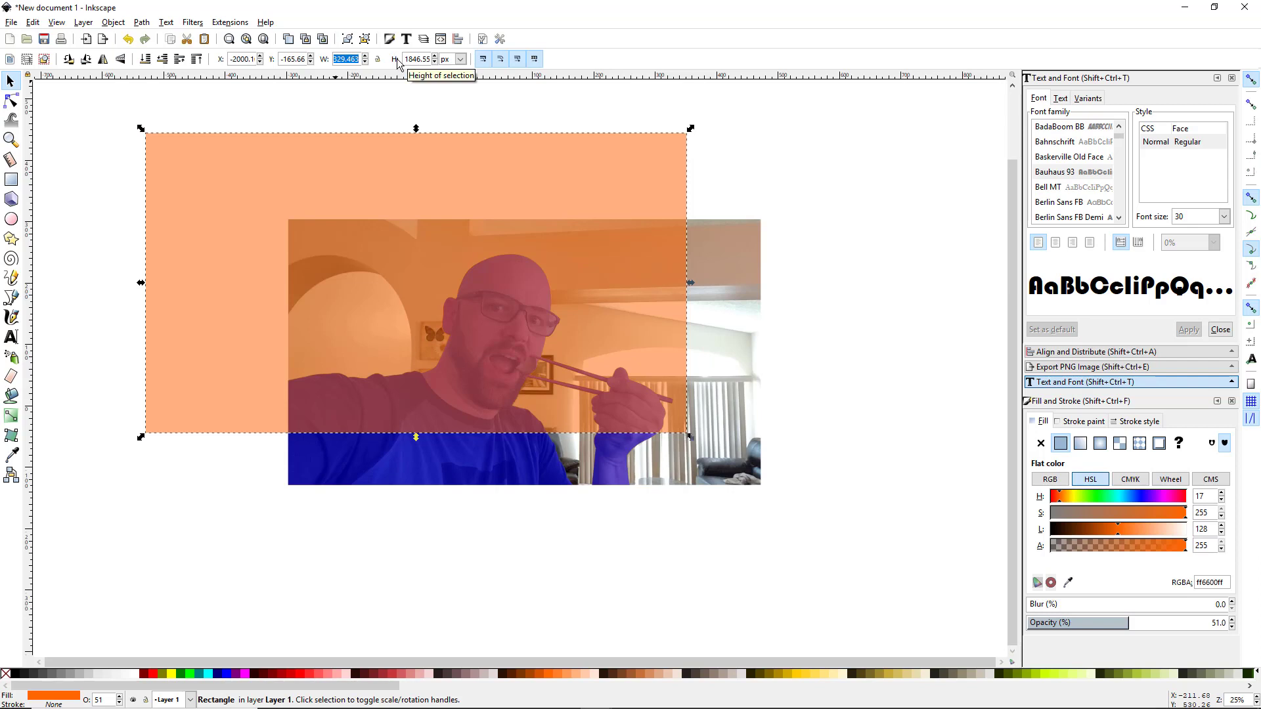
{"action": "type", "text": "1980"}
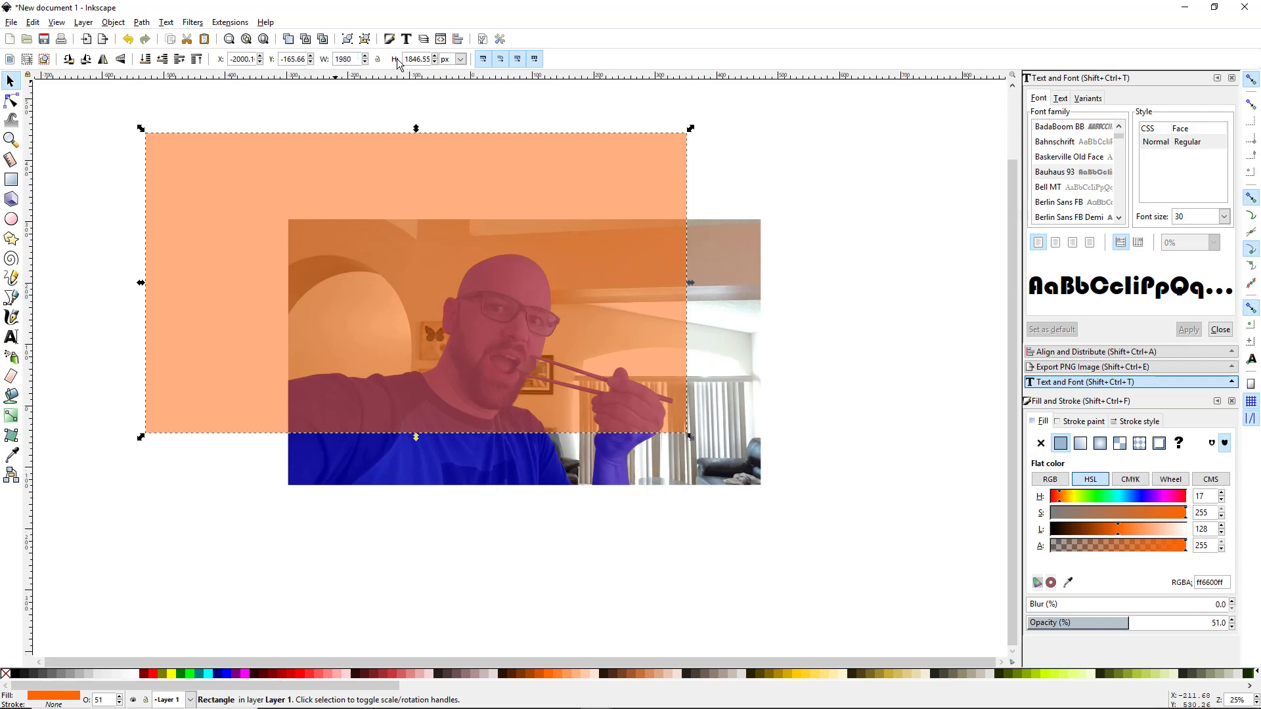
{"action": "key", "text": "Tab"}
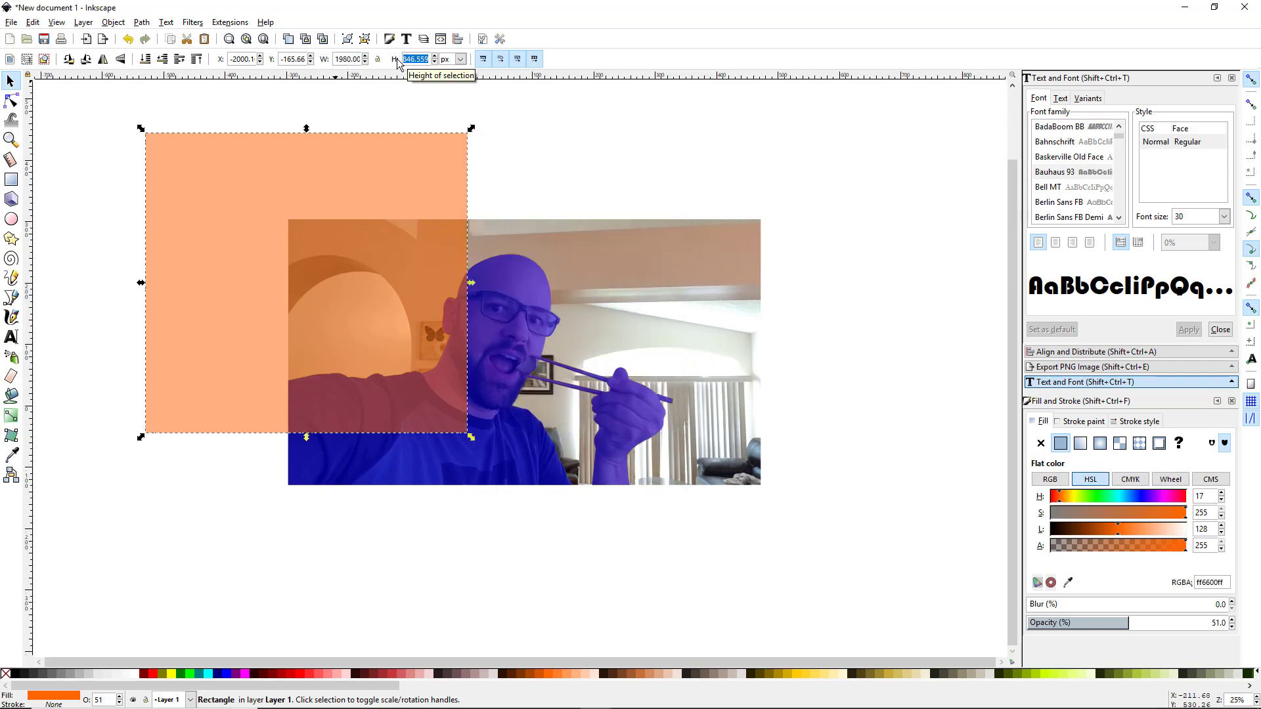
{"action": "type", "text": "1"}
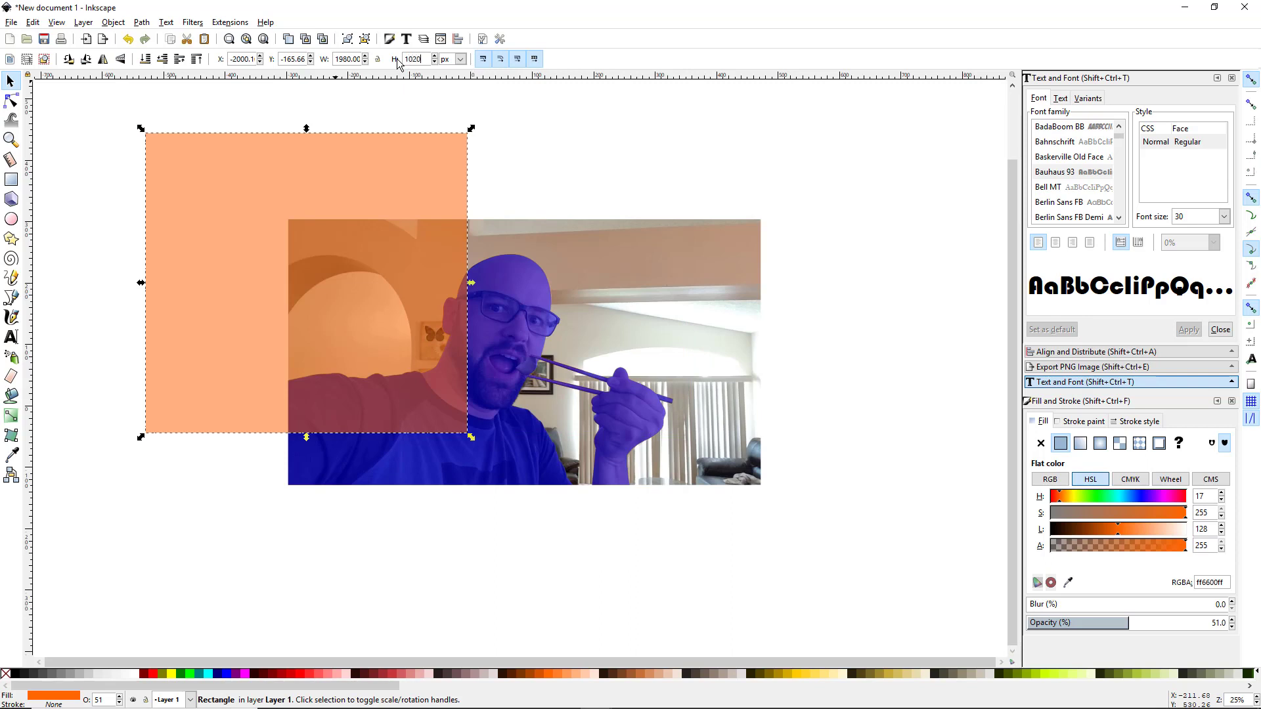
{"action": "type", "text": "020"}
{"action": "key", "text": "Return"}
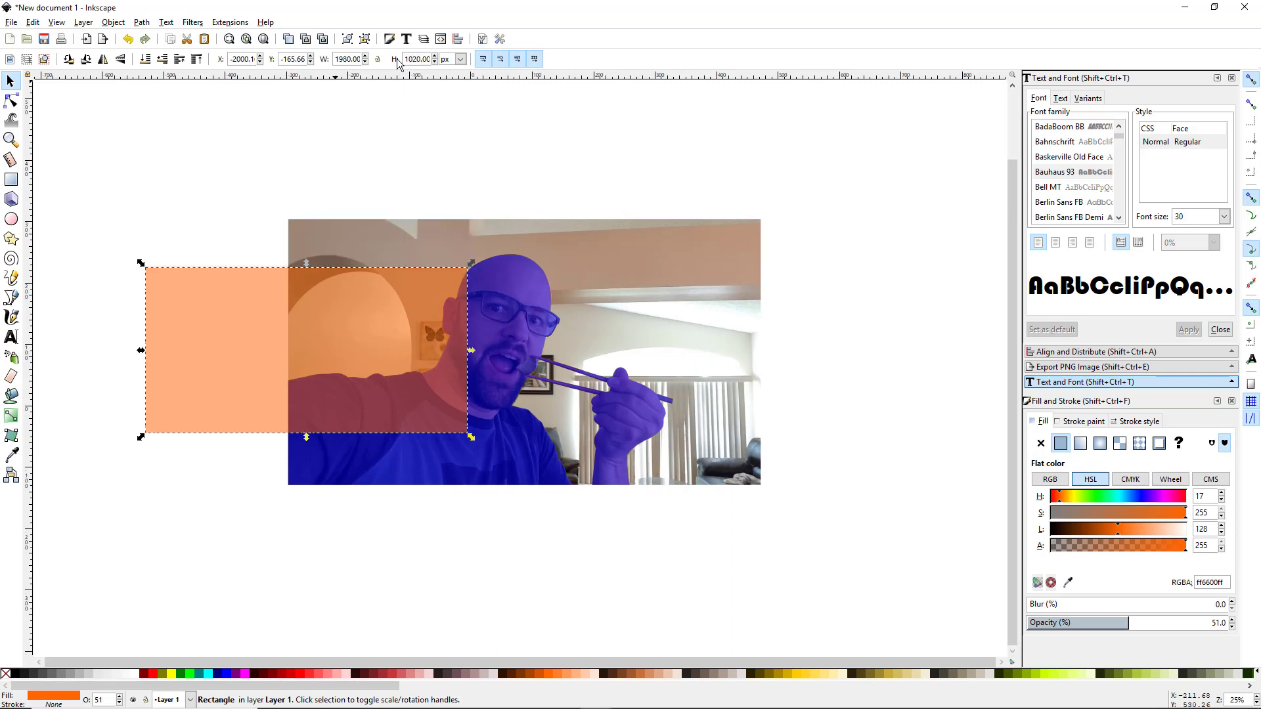
{"action": "left_click", "coordinate": [461, 59]}
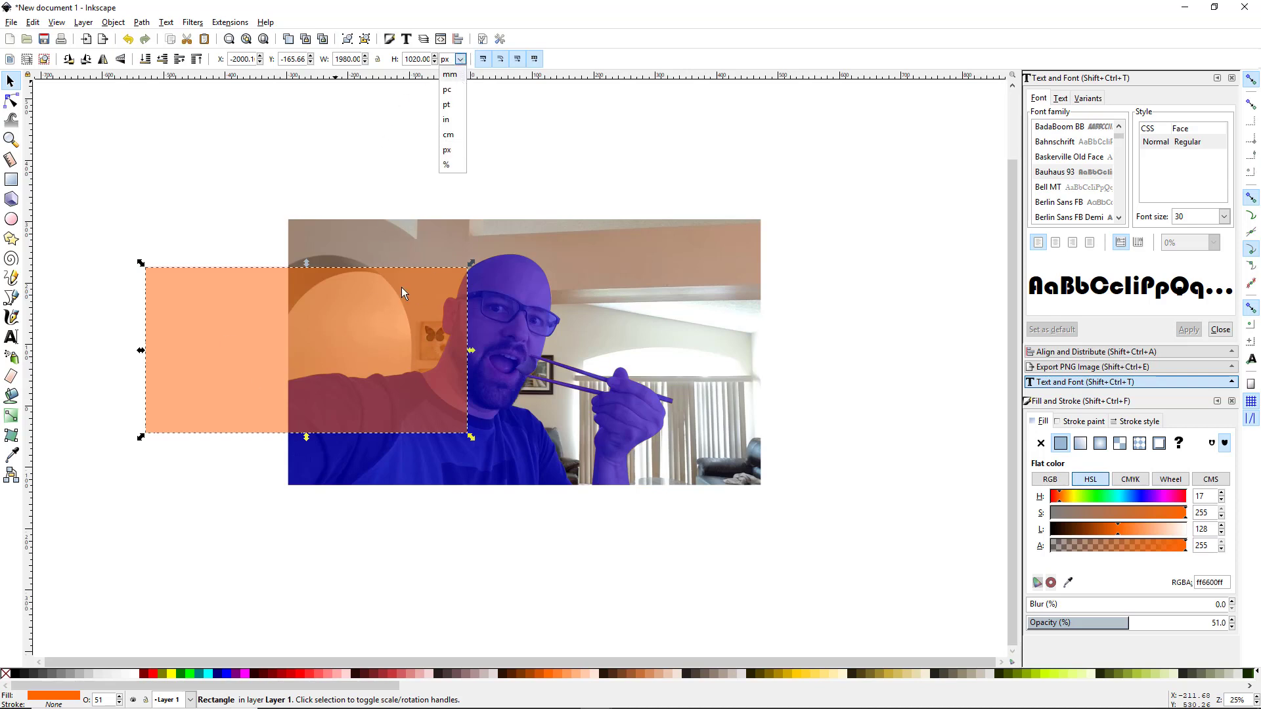
{"action": "left_click", "coordinate": [340, 117]}
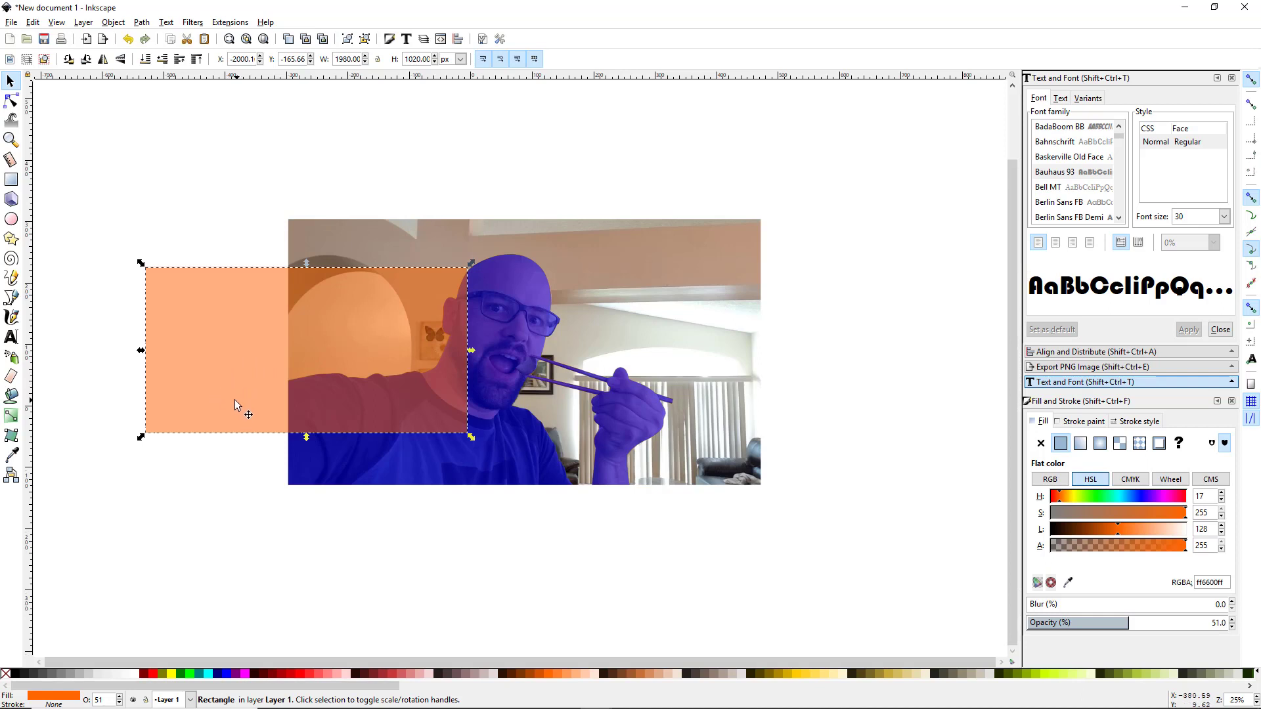
Step: Align the orange rectangle with the photo's lower-left corner and scale it proportionally to about 2984 × 1537 px
{"action": "left_click_drag", "start_coordinate": [220, 385], "coordinate": [366, 436]}
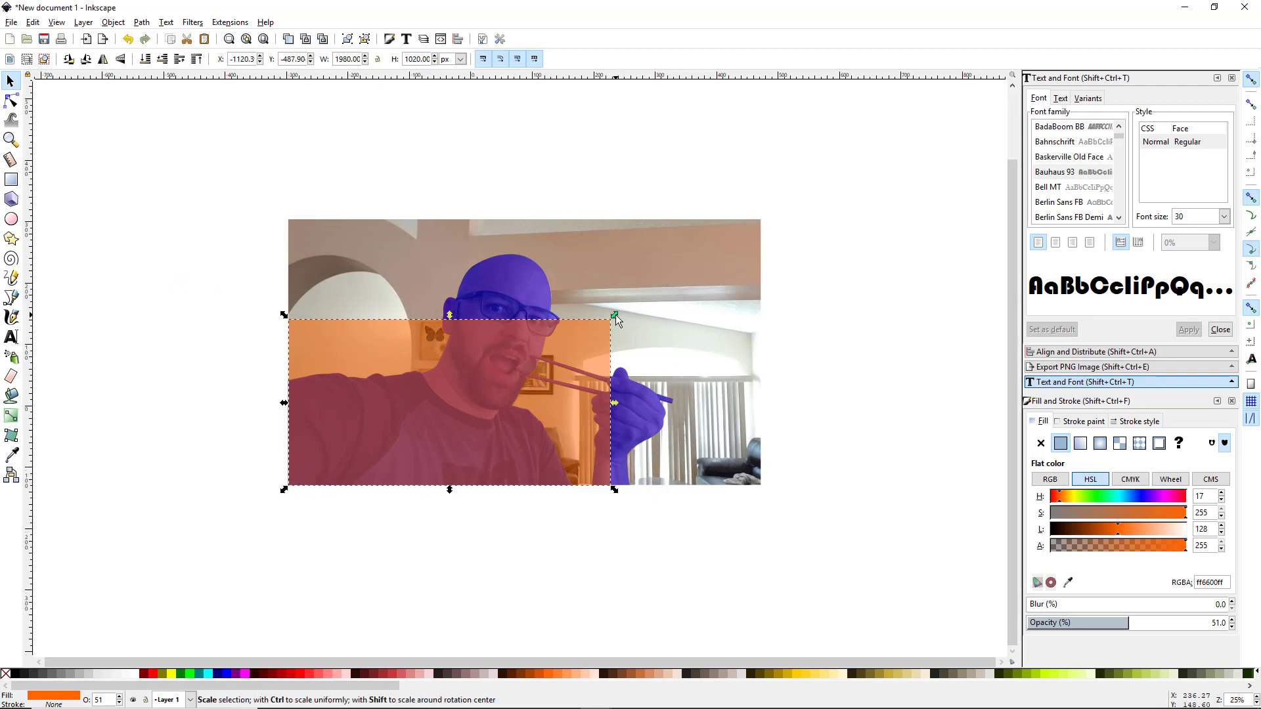
{"action": "key", "text": "ctrl"}
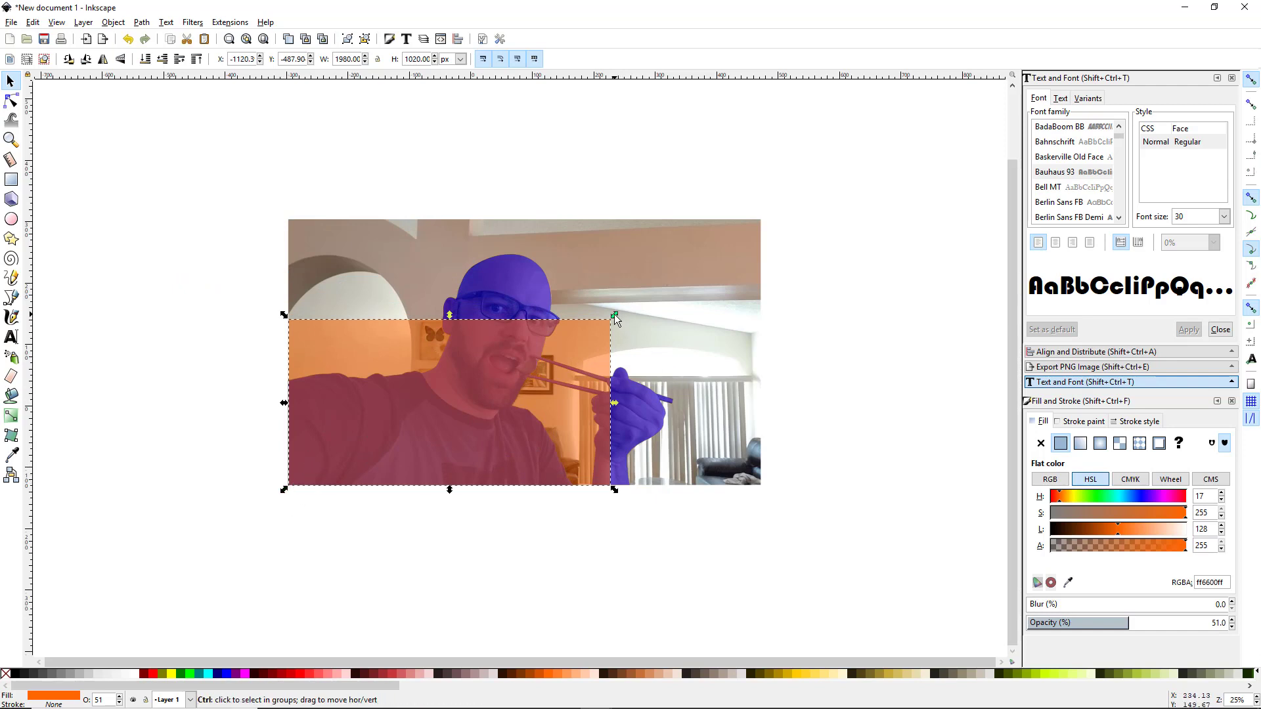
{"action": "left_click_drag", "start_coordinate": [613, 314], "coordinate": [856, 230]}
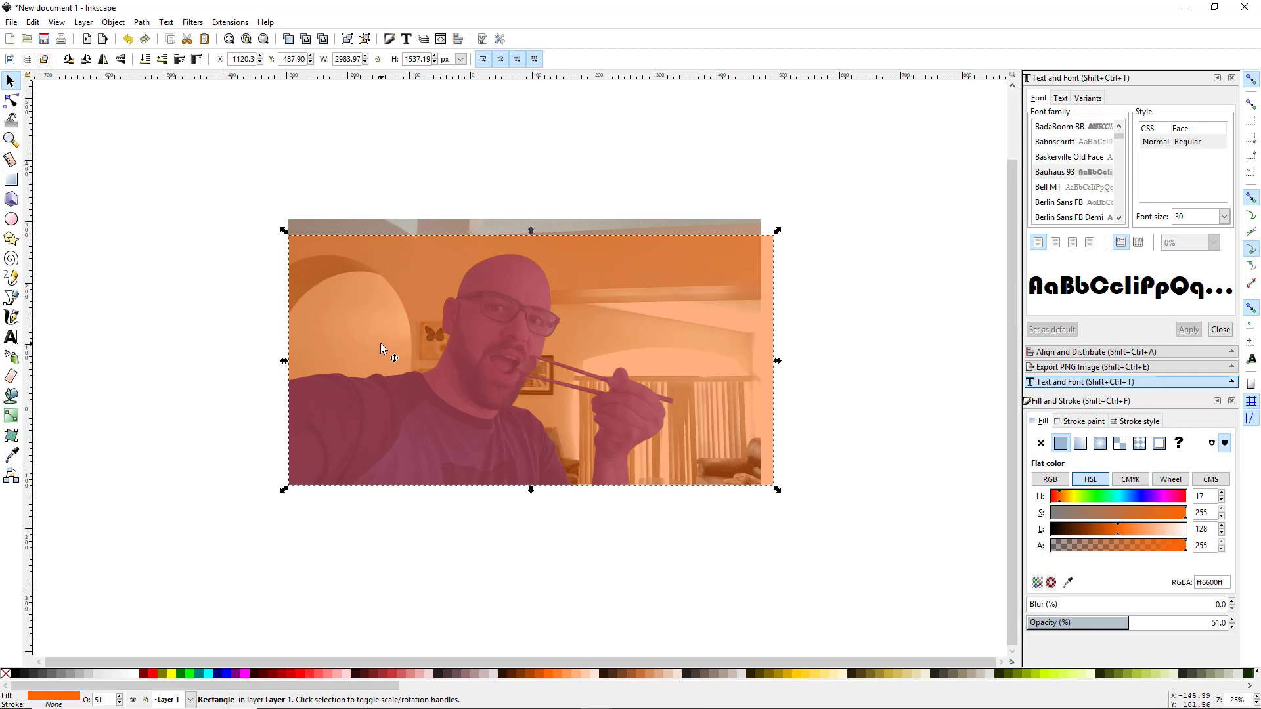
Step: Shift the orange rectangle horizontally to about X -482 px, leaving the man's outstretched arm outside its edge
{"action": "left_click_drag", "start_coordinate": [351, 345], "coordinate": [451, 346]}
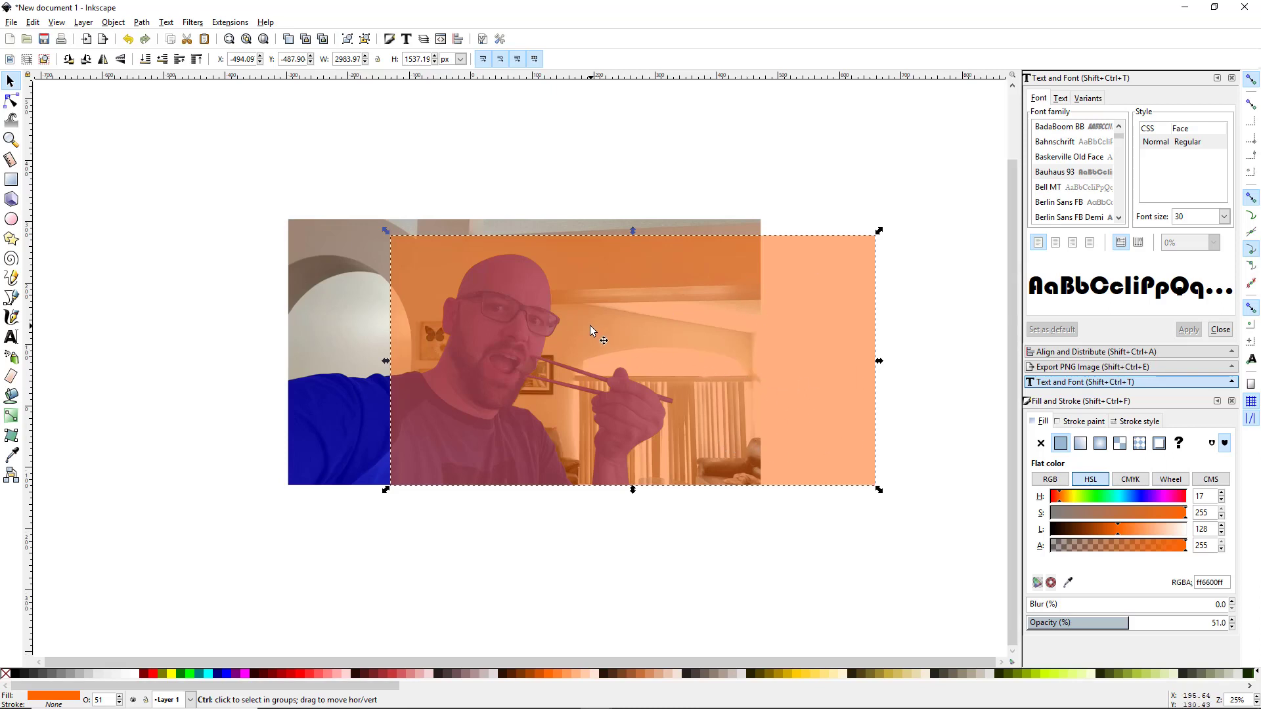
{"action": "left_click_drag", "start_coordinate": [589, 325], "coordinate": [595, 325]}
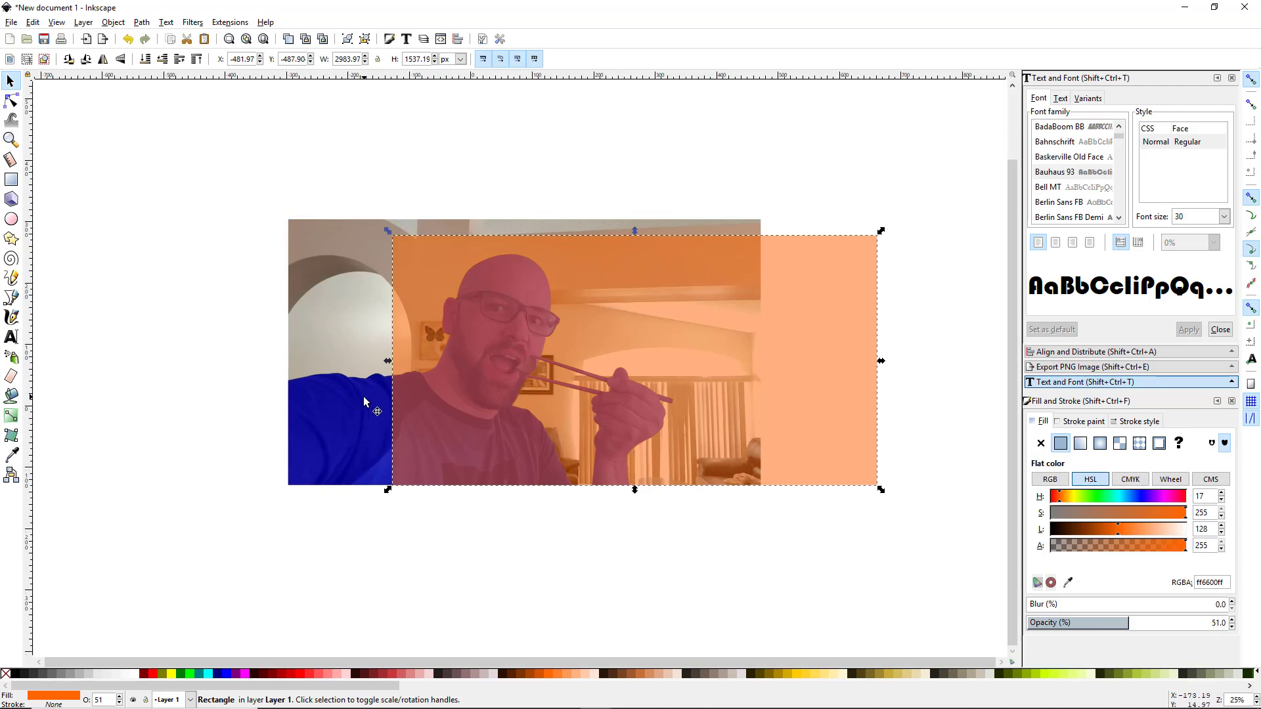
{"action": "left_click", "coordinate": [238, 376]}
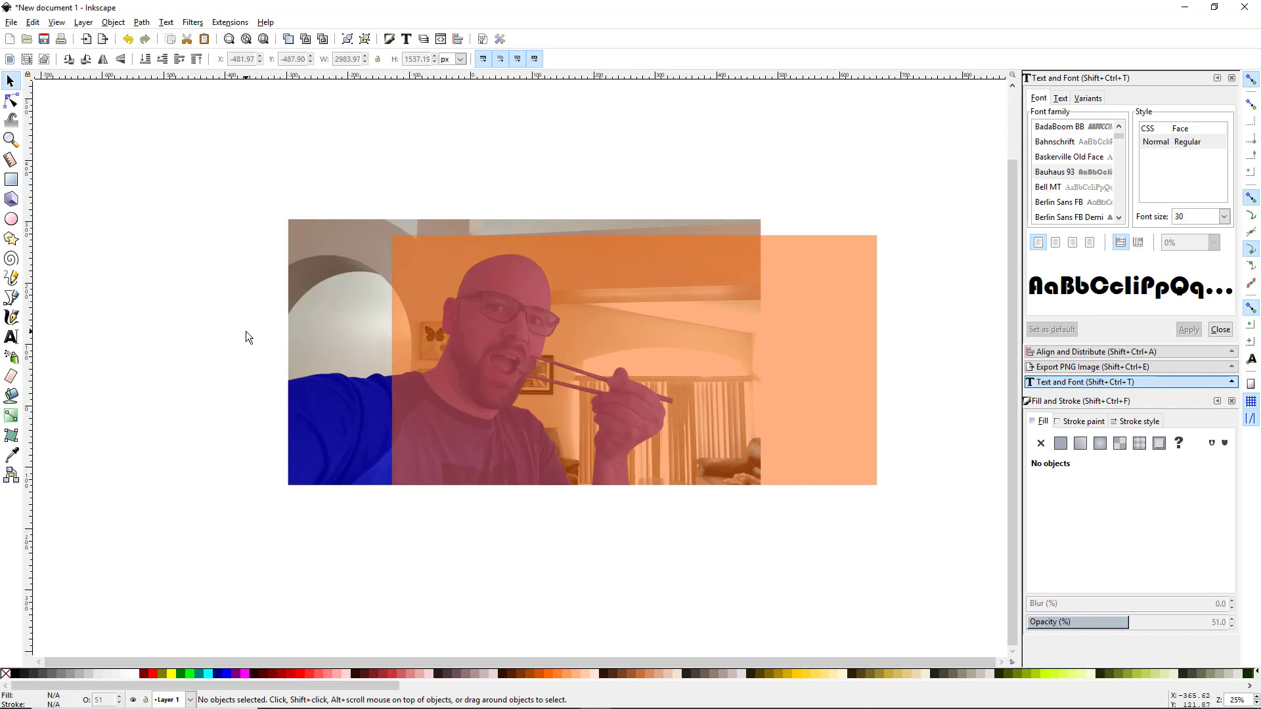
Step: Draw a second orange rectangle about 169 × 234 mm over the outstretched arm, from the photo's lower corner to the large rectangle's edge
{"action": "left_click", "coordinate": [11, 179]}
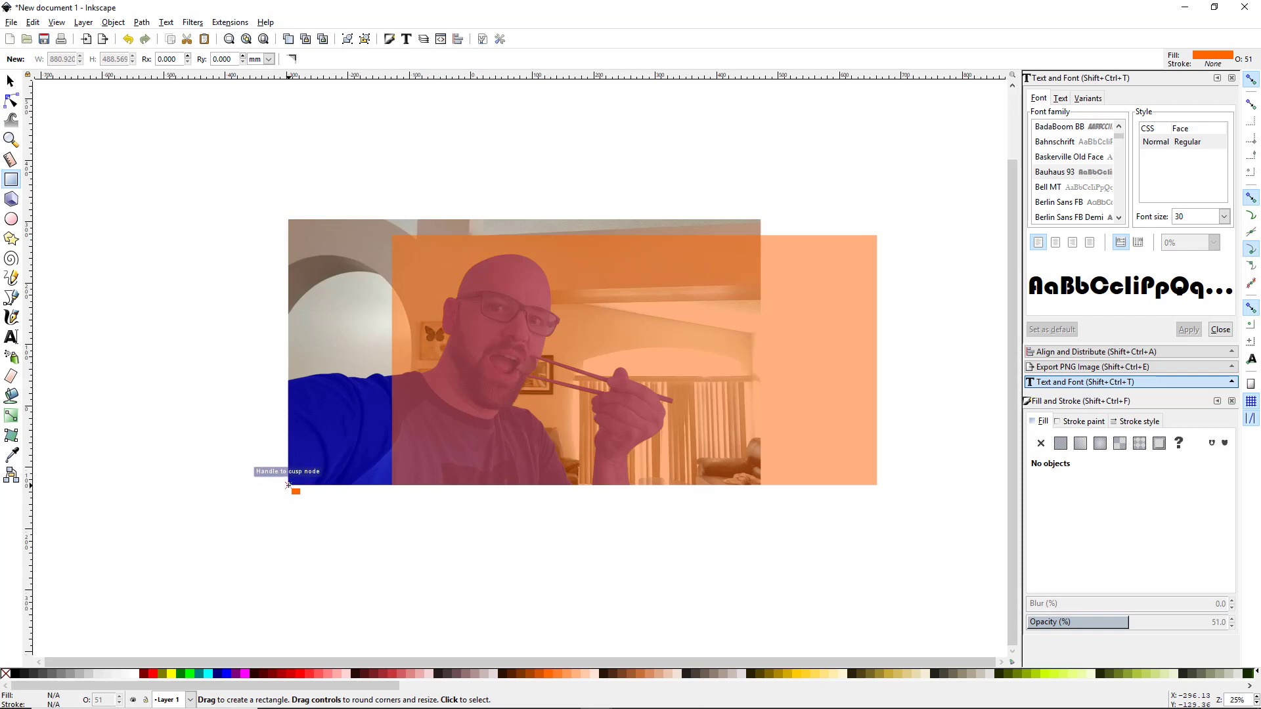
{"action": "mouse_move", "coordinate": [288, 485]}
{"action": "left_mouse_down"}
{"action": "mouse_move", "coordinate": [347, 356]}
{"action": "mouse_move", "coordinate": [392, 342]}
{"action": "left_mouse_up"}
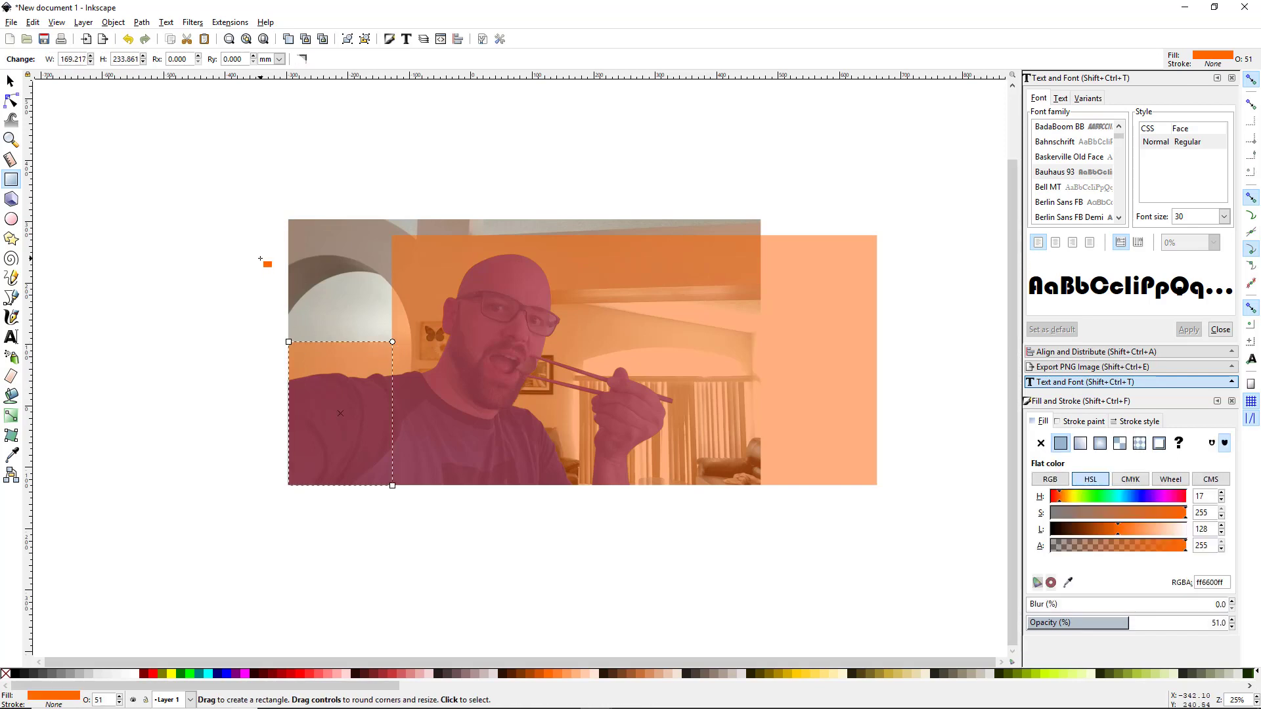
{"action": "left_click", "coordinate": [12, 81]}
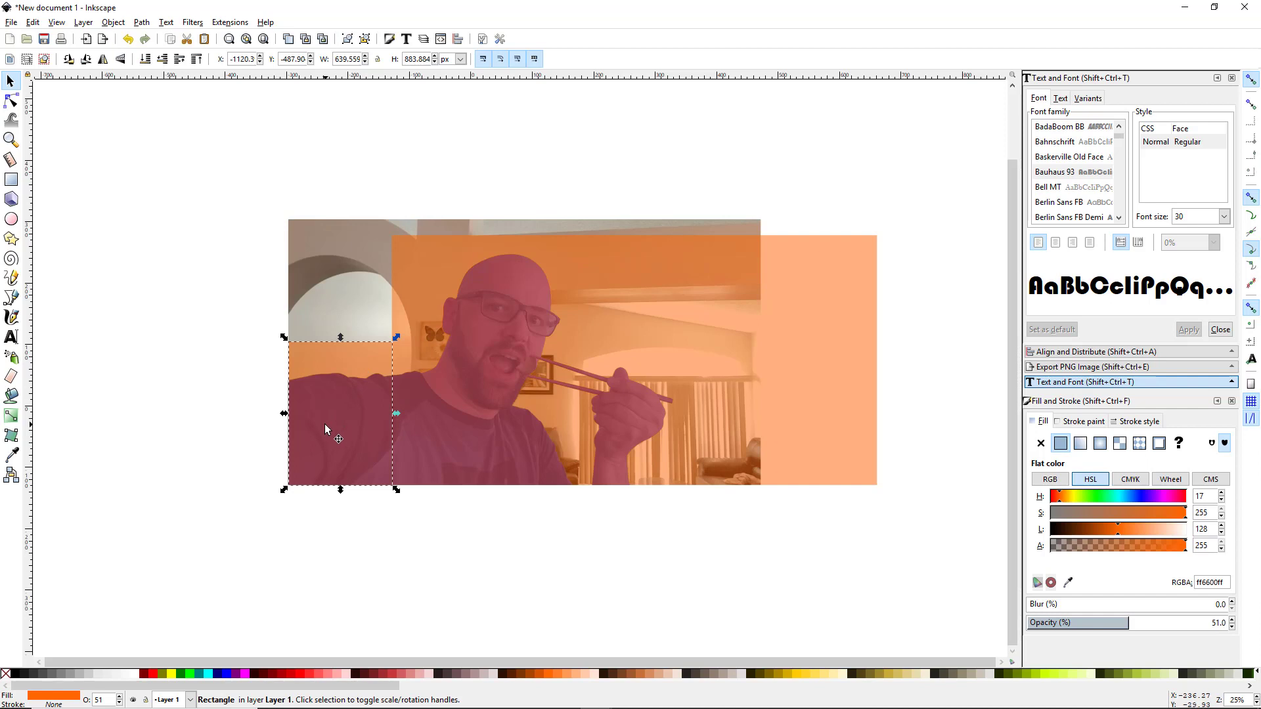
Step: Subtract the small rectangle over the arm from the blue outline of the man with the Difference path operation
{"action": "key", "text": "shift"}
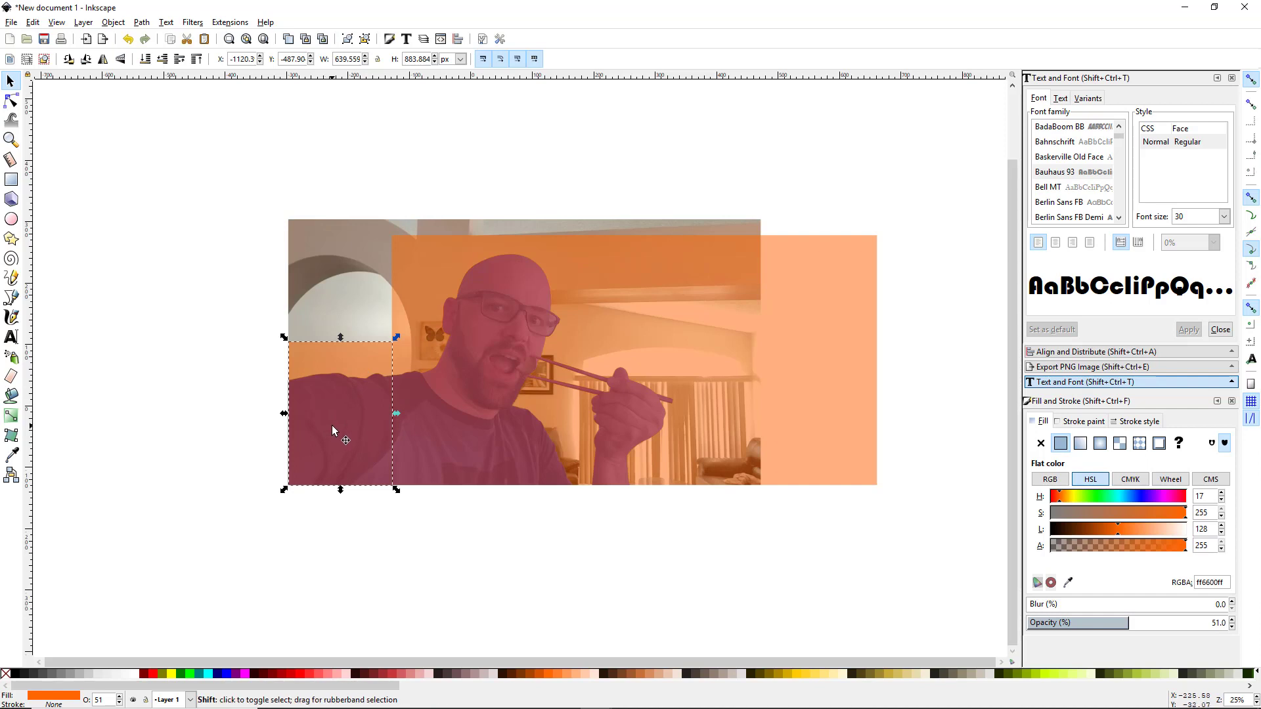
{"action": "key", "text": "alt"}
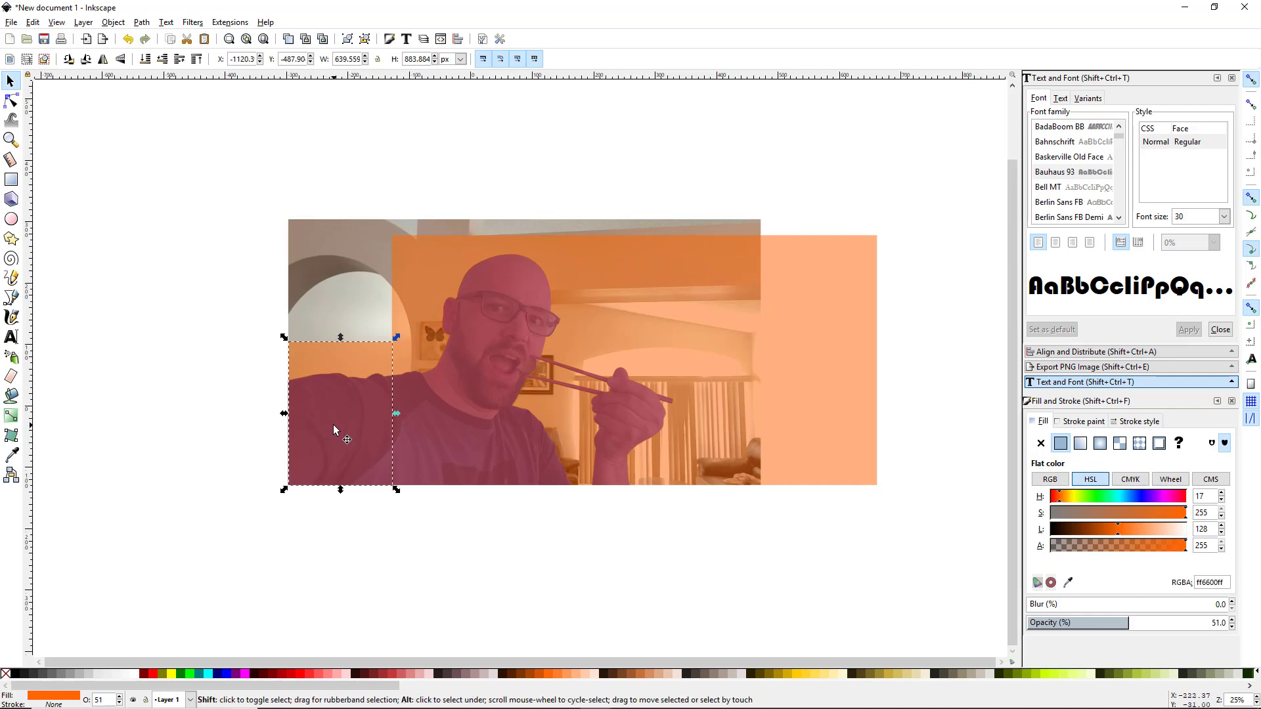
{"action": "left_click", "coordinate": [333, 425], "text": "alt+shift"}
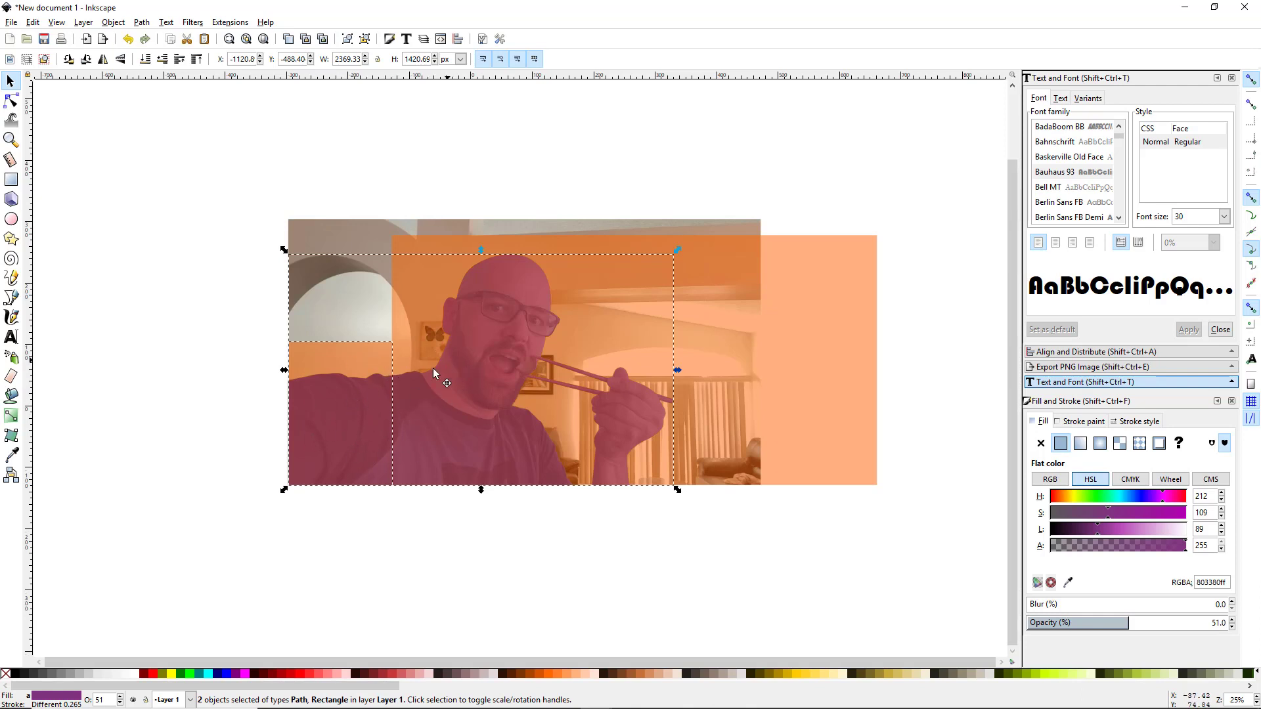
{"action": "left_click", "coordinate": [142, 22]}
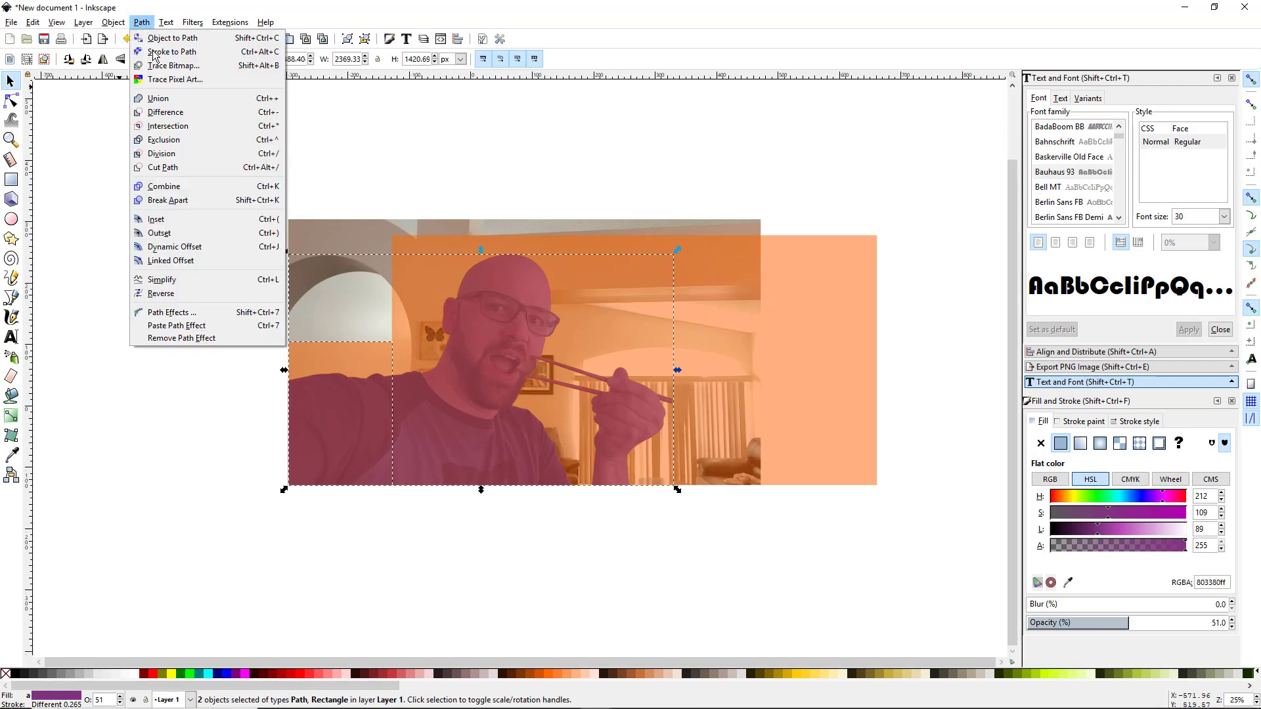
{"action": "left_click", "coordinate": [195, 111]}
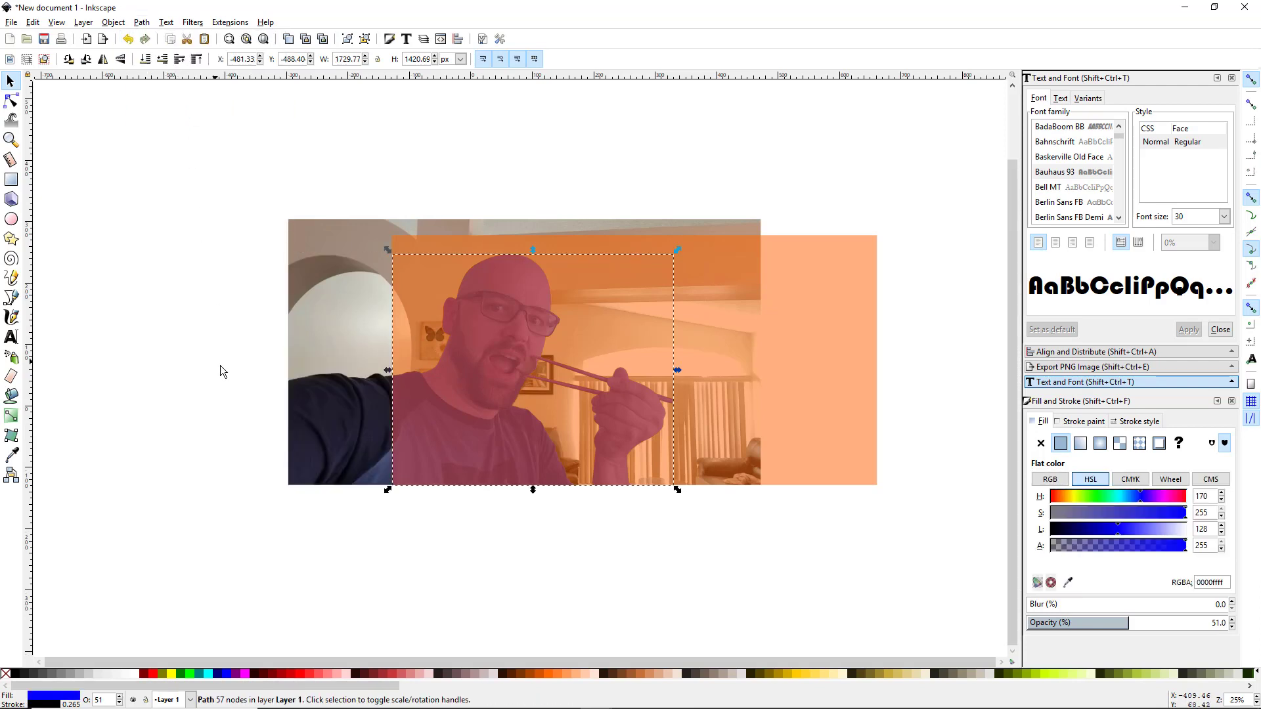
{"action": "left_click", "coordinate": [599, 589]}
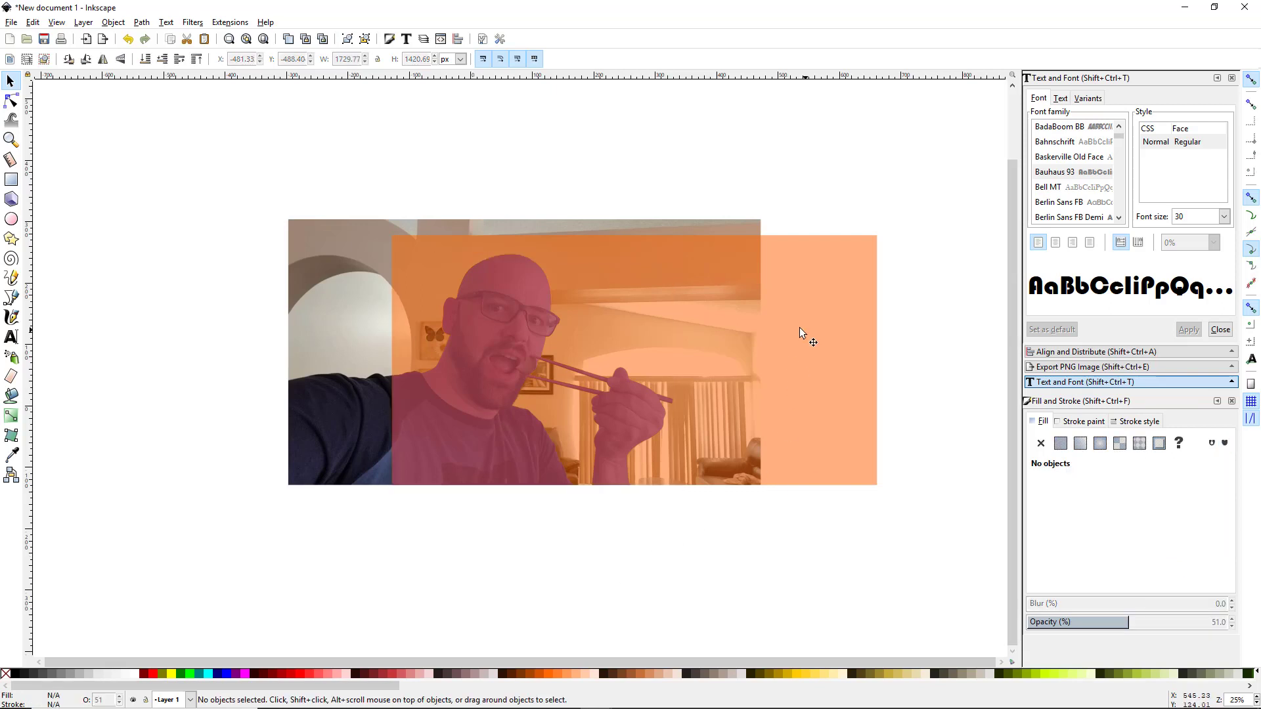
Step: Move the large orange rectangle straight down below the photo and select the blue outline of the man
{"action": "left_click_drag", "start_coordinate": [796, 331], "coordinate": [813, 607]}
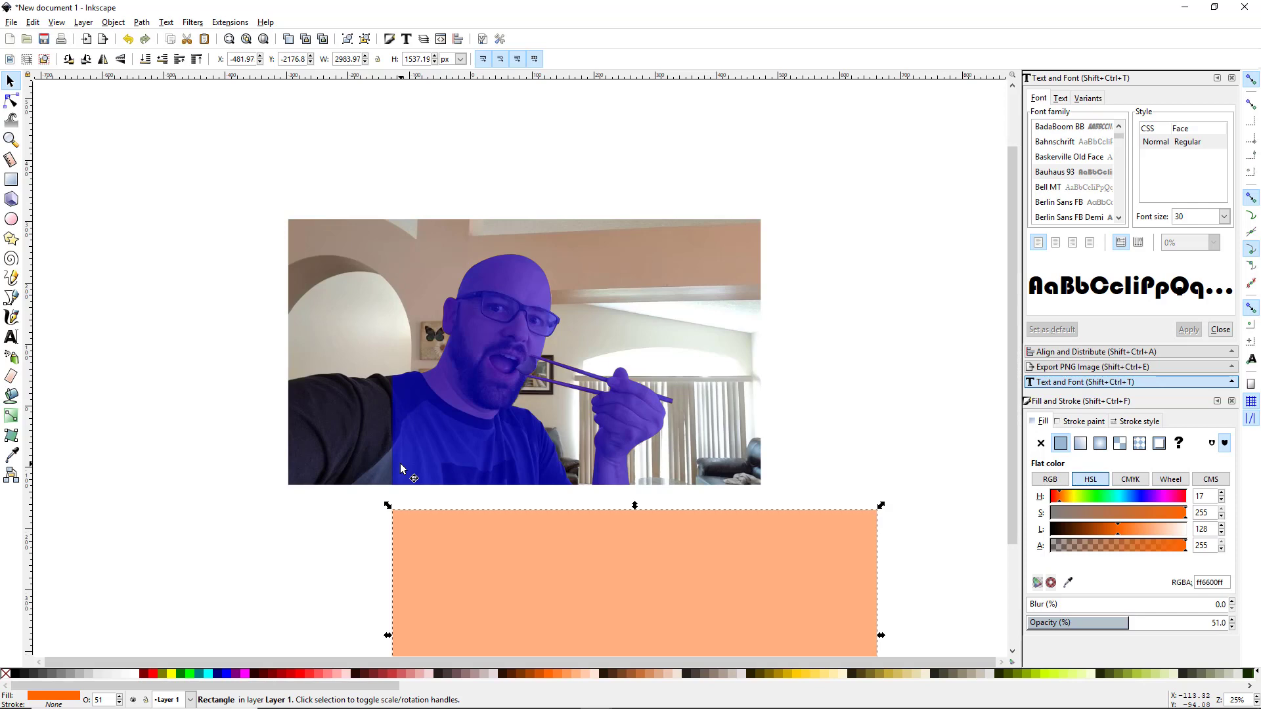
{"action": "key", "text": "ctrl+z"}
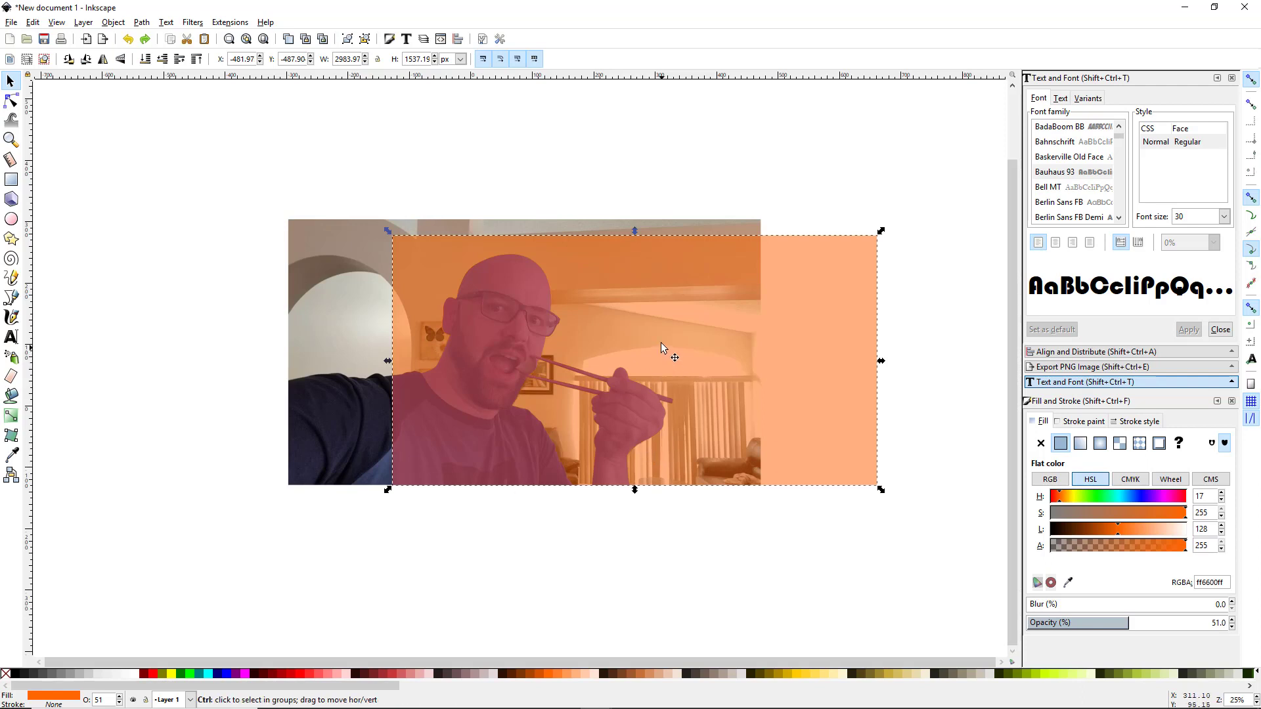
{"action": "left_click_drag", "start_coordinate": [664, 344], "coordinate": [684, 624]}
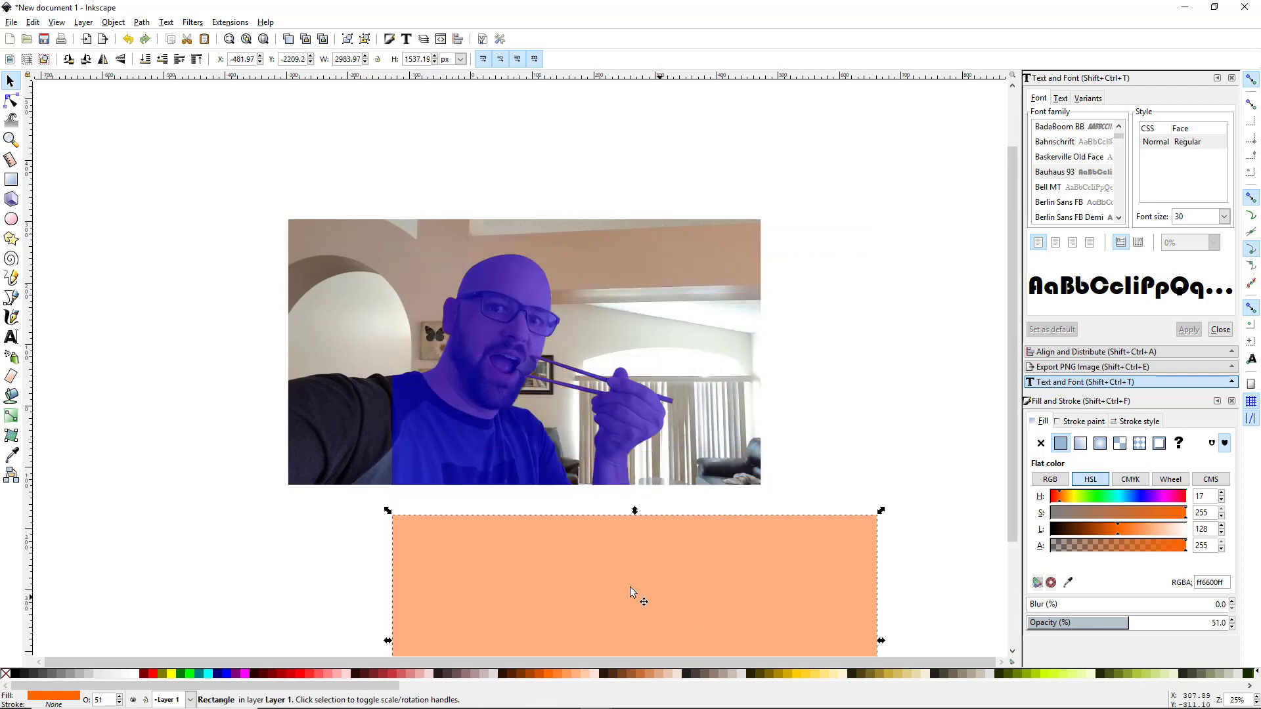
{"action": "left_click", "coordinate": [445, 431]}
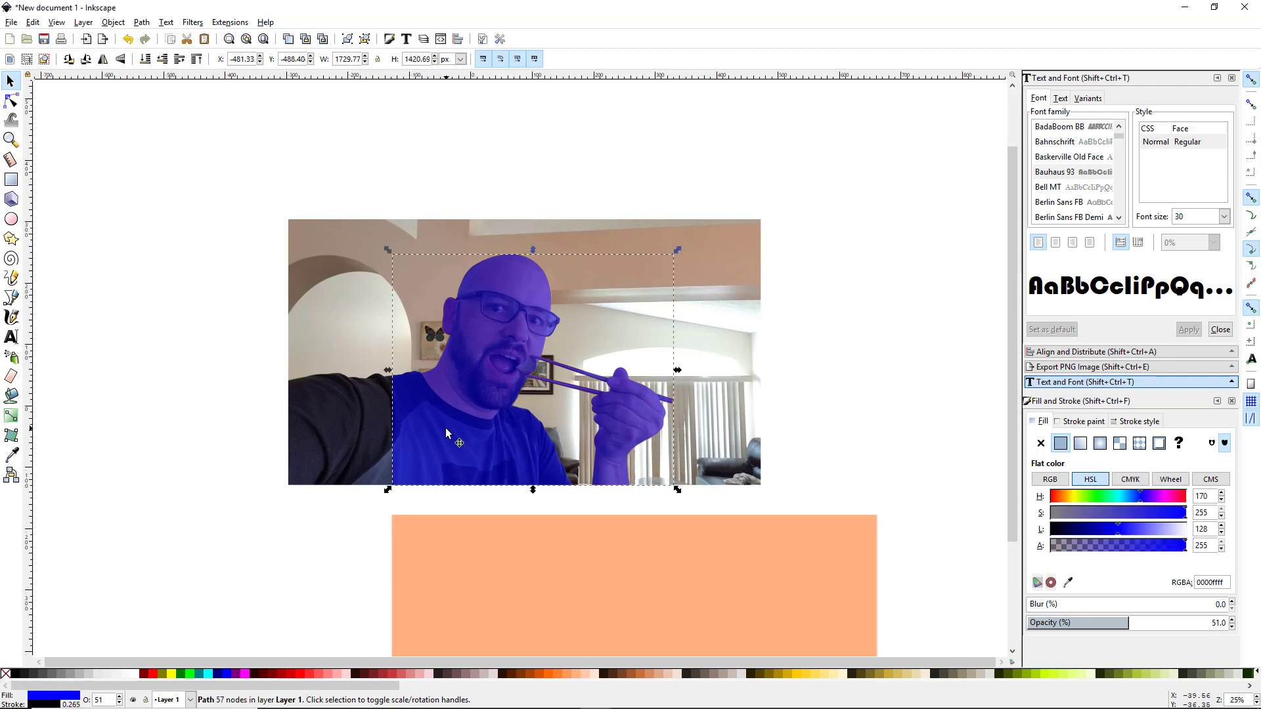
Step: Clip the photo to the blue outline of the man so his background is removed
{"action": "left_click", "coordinate": [335, 322], "text": "shift"}
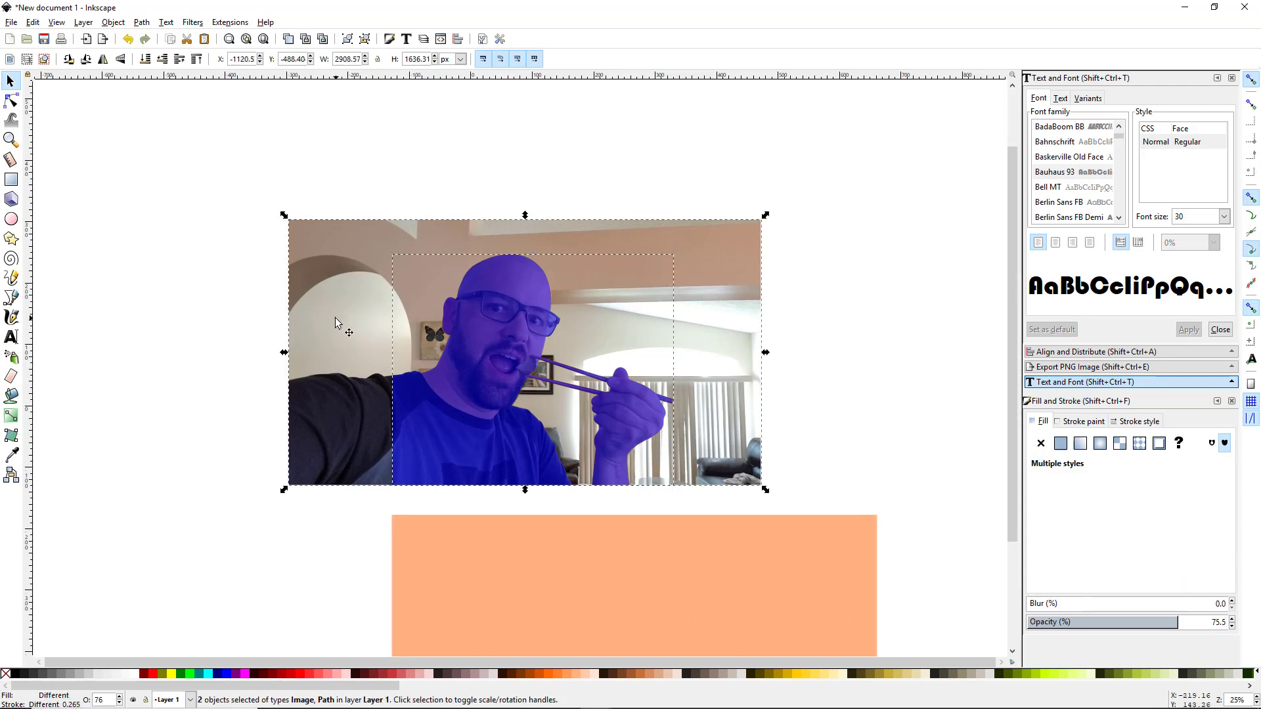
{"action": "left_click", "coordinate": [113, 22]}
{"action": "mouse_move", "coordinate": [253, 163]}
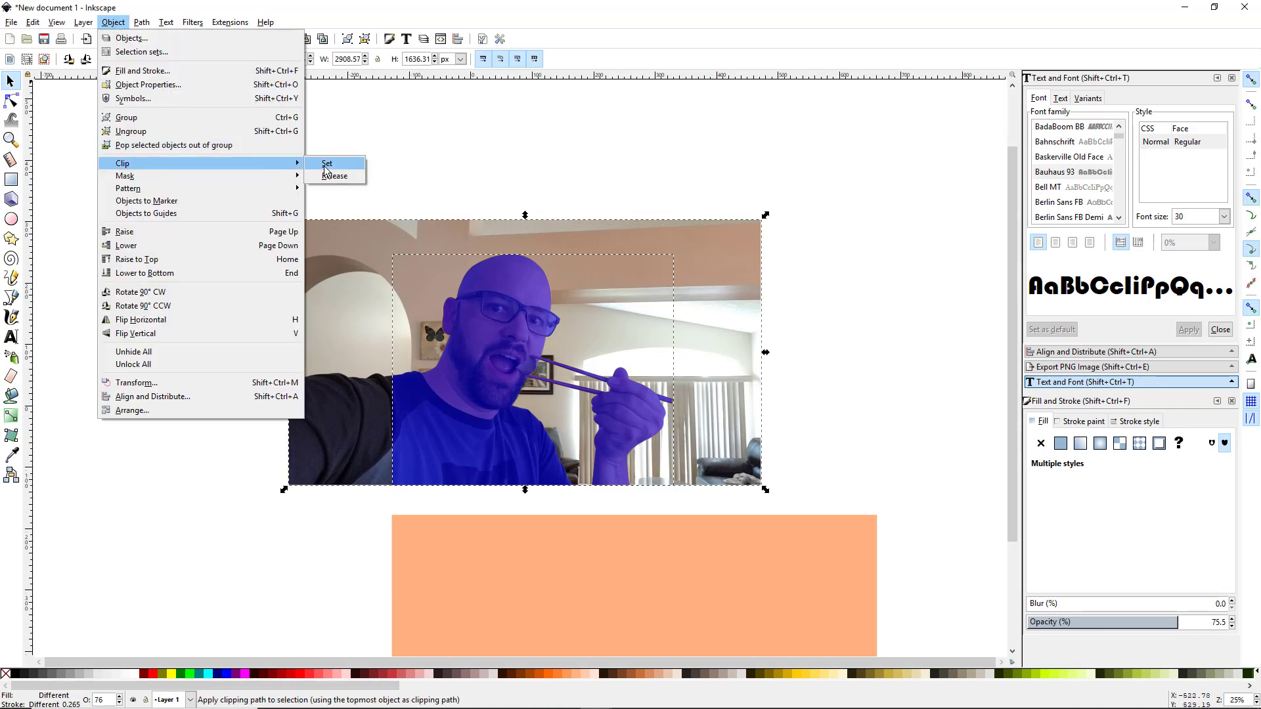
{"action": "left_click", "coordinate": [326, 164]}
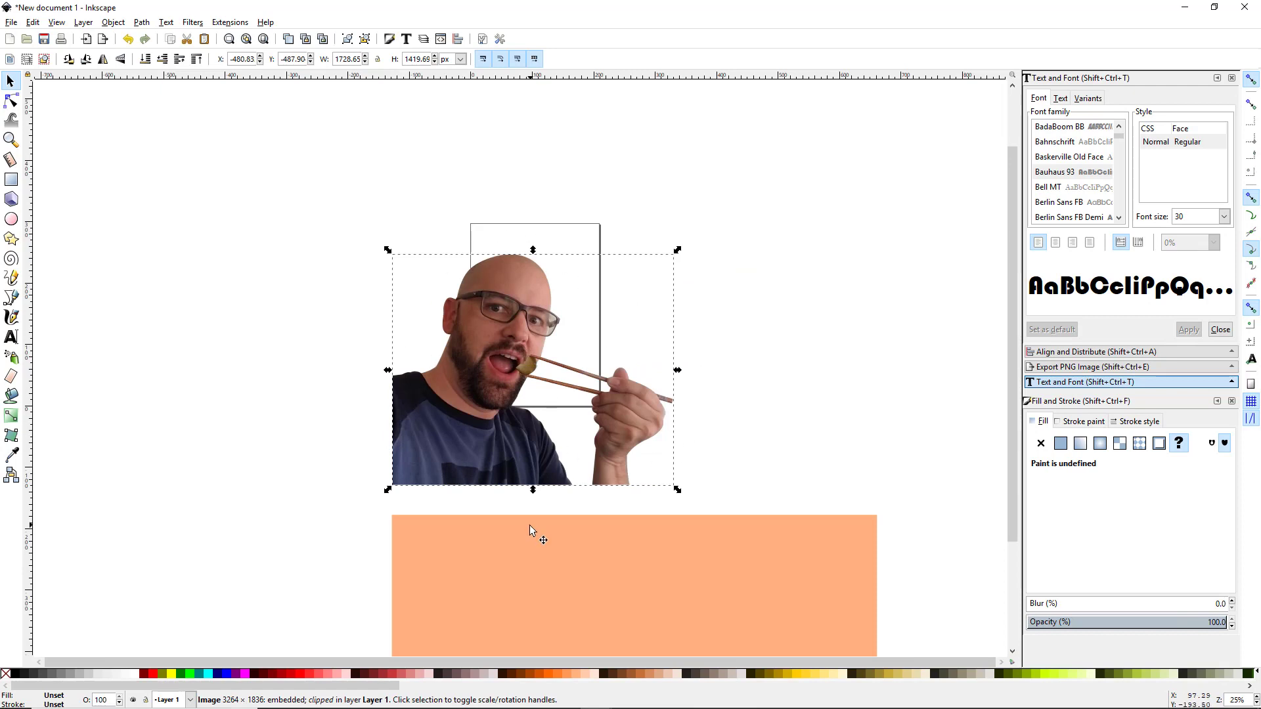
Step: Move the large orange rectangle straight up over the man to about Y -484 px, matching its lower edge to the cutout's
{"action": "left_click", "coordinate": [508, 600]}
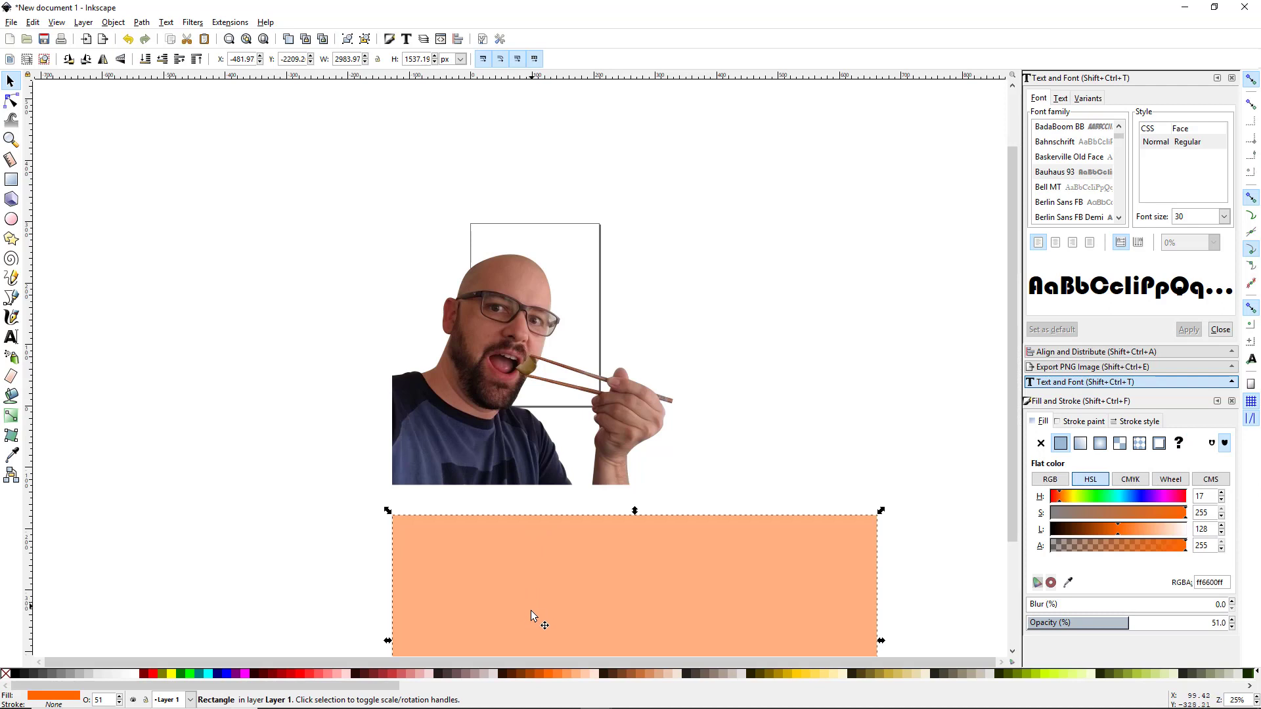
{"action": "left_click_drag", "start_coordinate": [531, 612], "coordinate": [550, 336]}
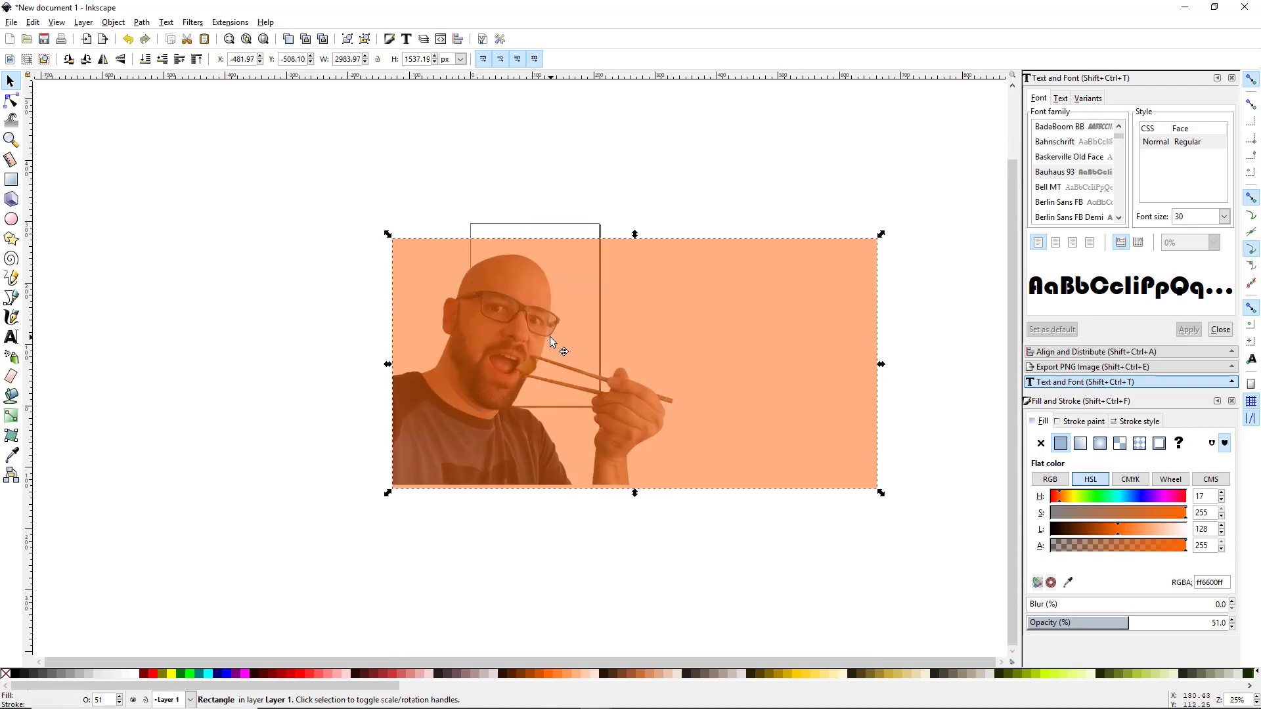
{"action": "left_click_drag", "start_coordinate": [480, 482], "coordinate": [479, 474]}
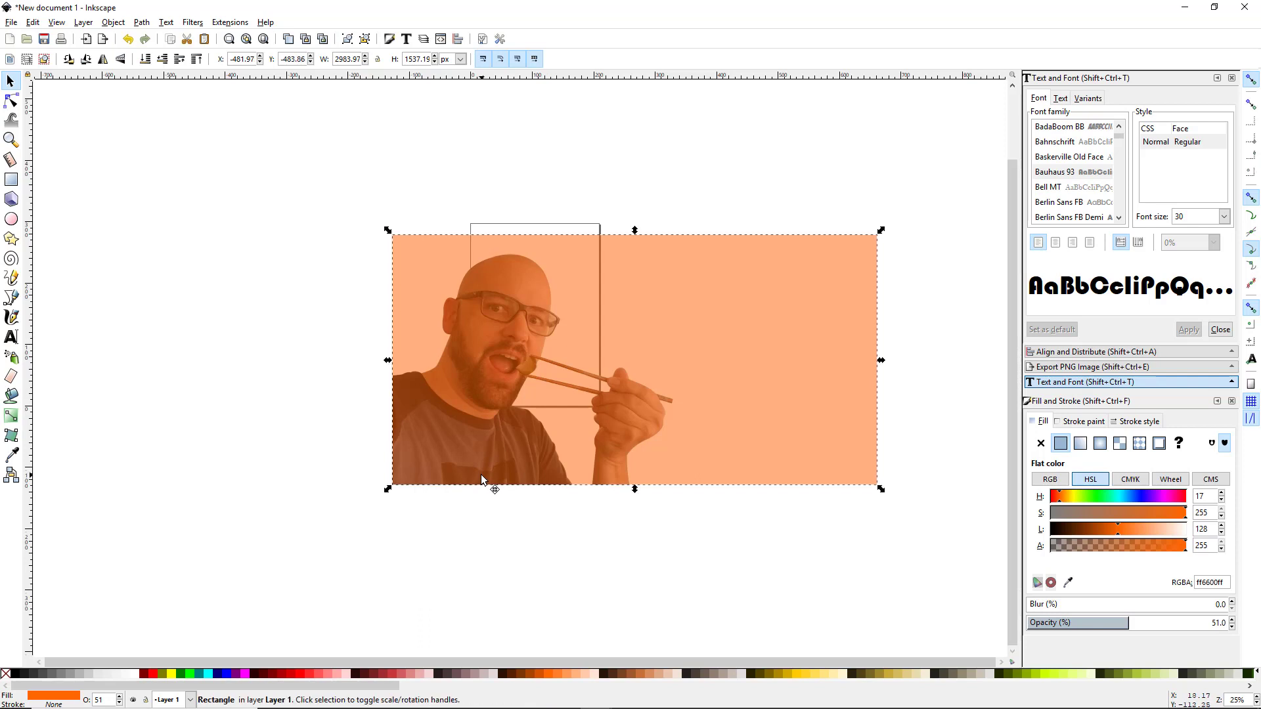
{"action": "left_click", "coordinate": [487, 529]}
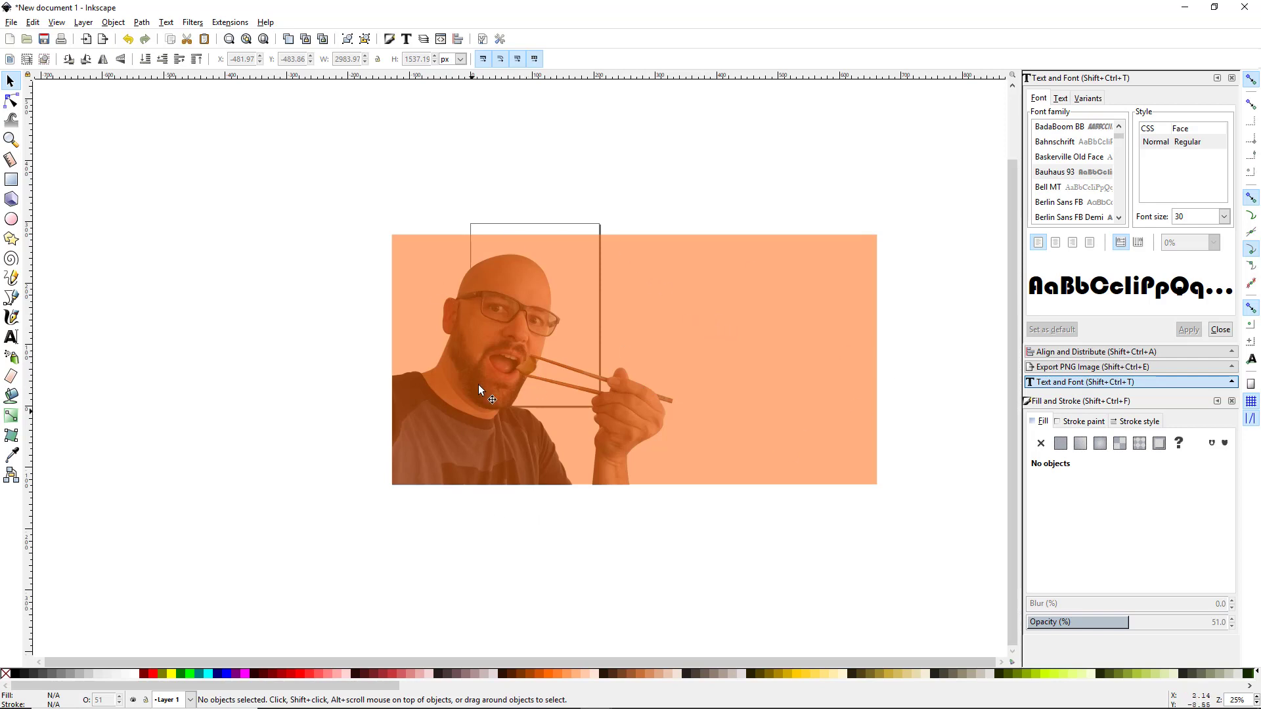
Step: Lower the orange rectangle to the bottom of the stack behind the man and fill it with black
{"action": "left_click", "coordinate": [796, 312]}
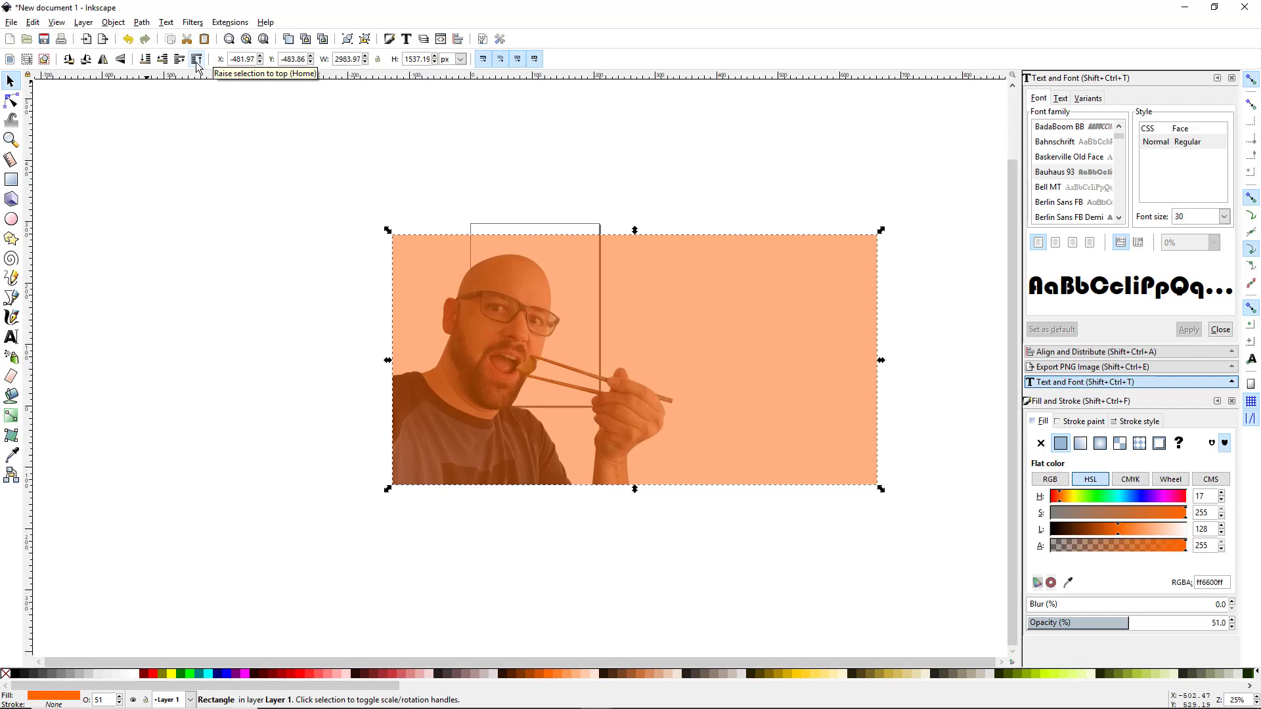
{"action": "left_click", "coordinate": [146, 64]}
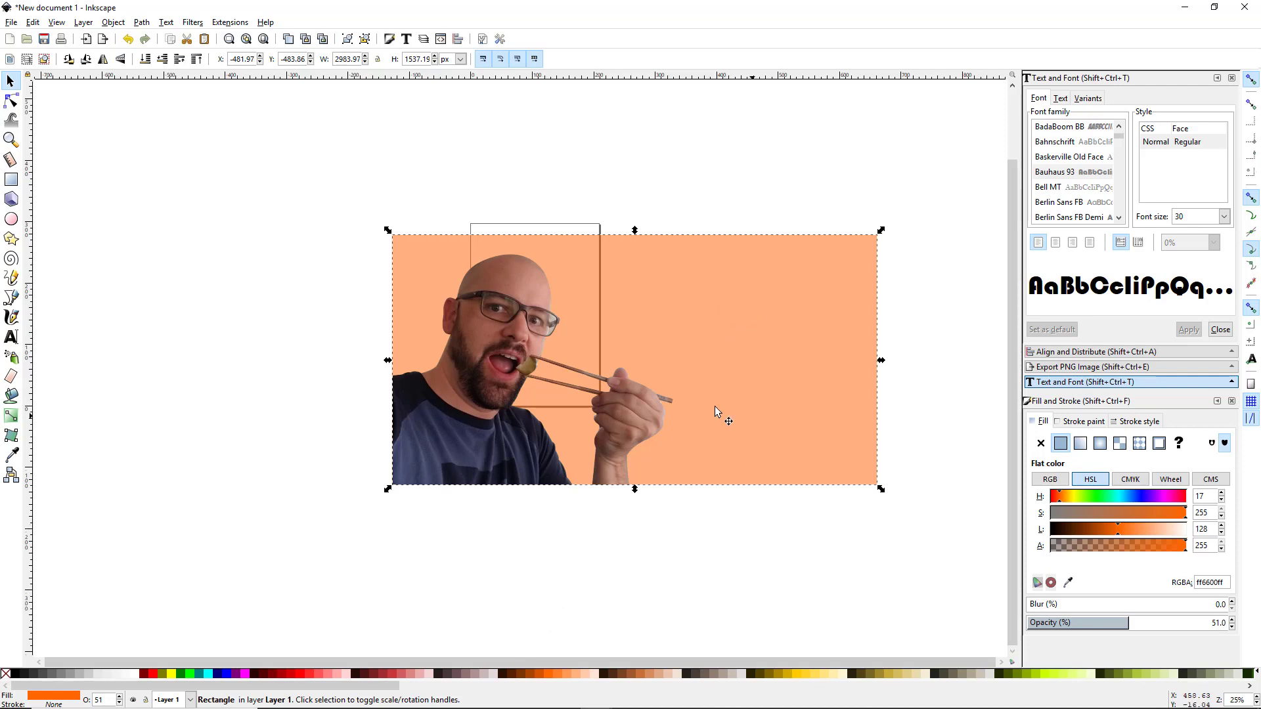
{"action": "left_click", "coordinate": [14, 674]}
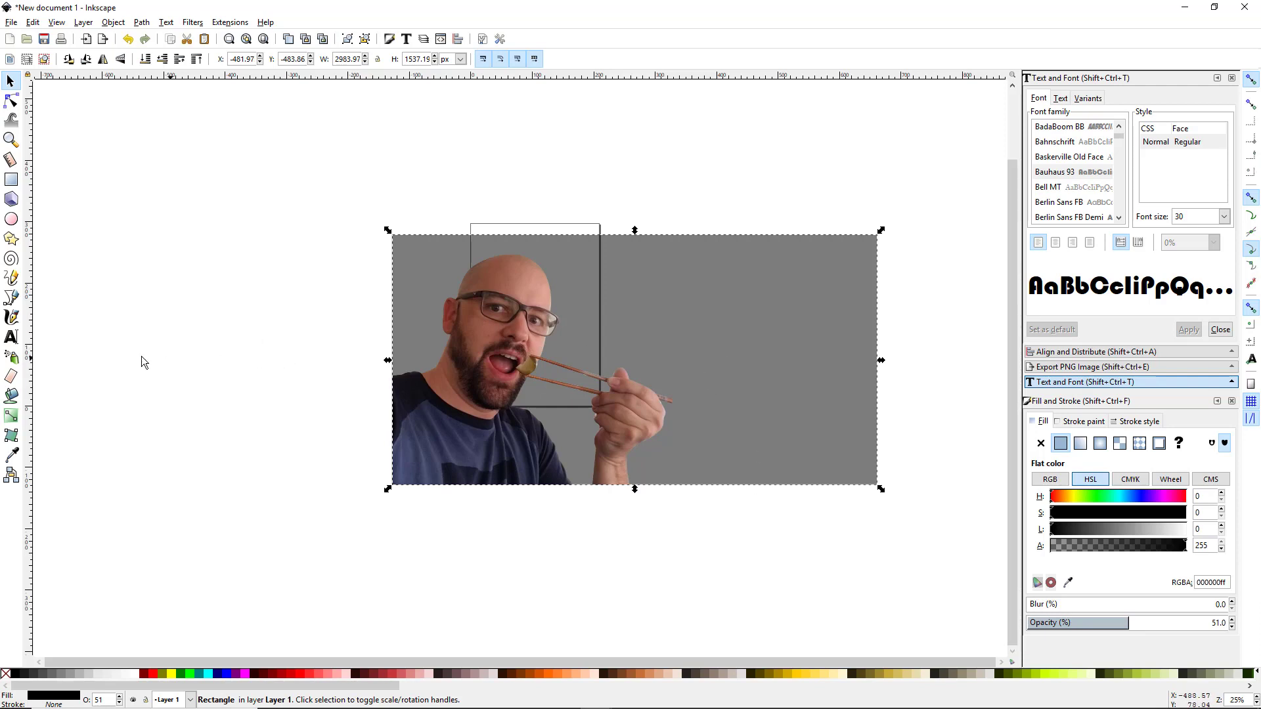
Step: Add the text "How to use" on the empty area of the rectangle beside the man's head
{"action": "left_click", "coordinate": [12, 339]}
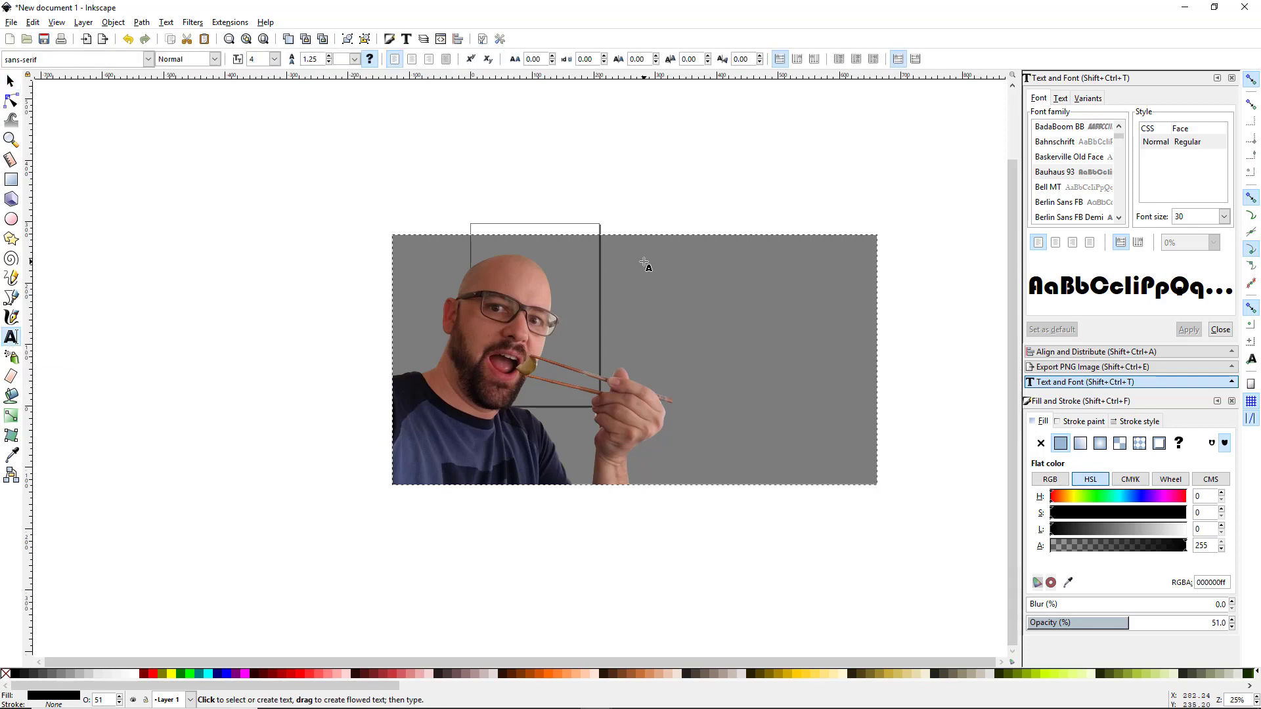
{"action": "left_click", "coordinate": [614, 281]}
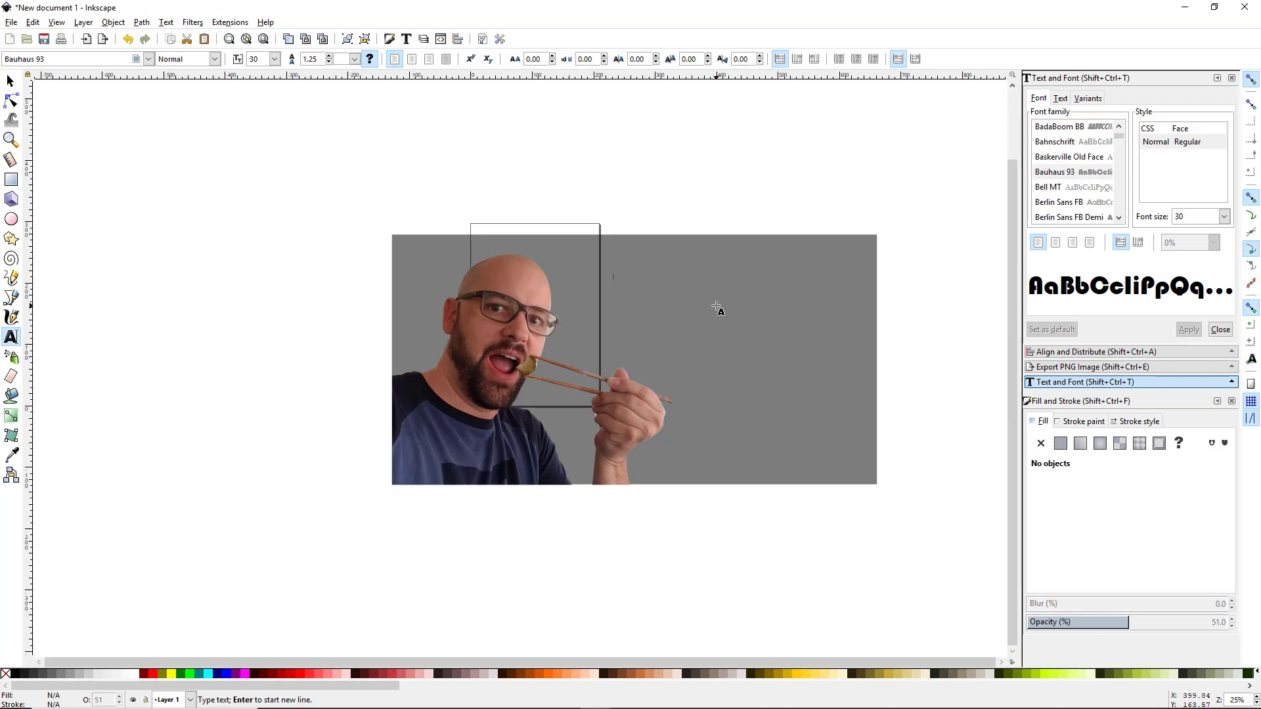
{"action": "type", "text": "H"}
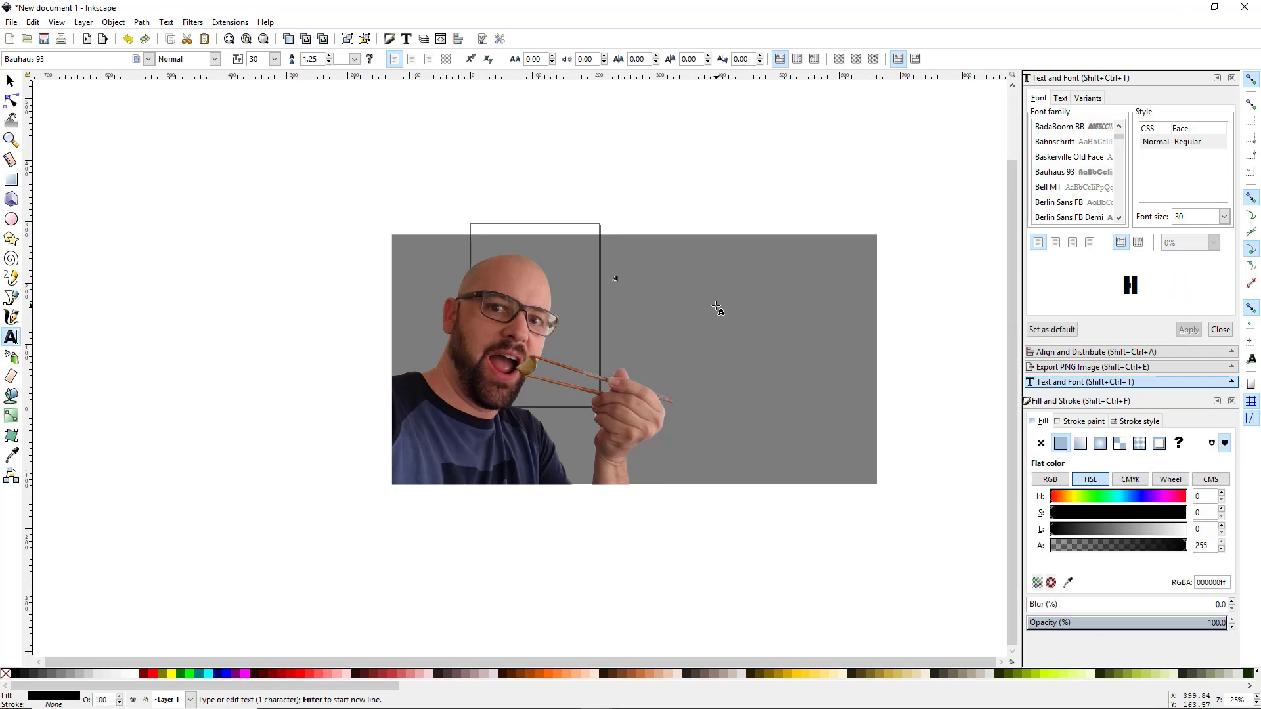
{"action": "type", "text": "ow to "}
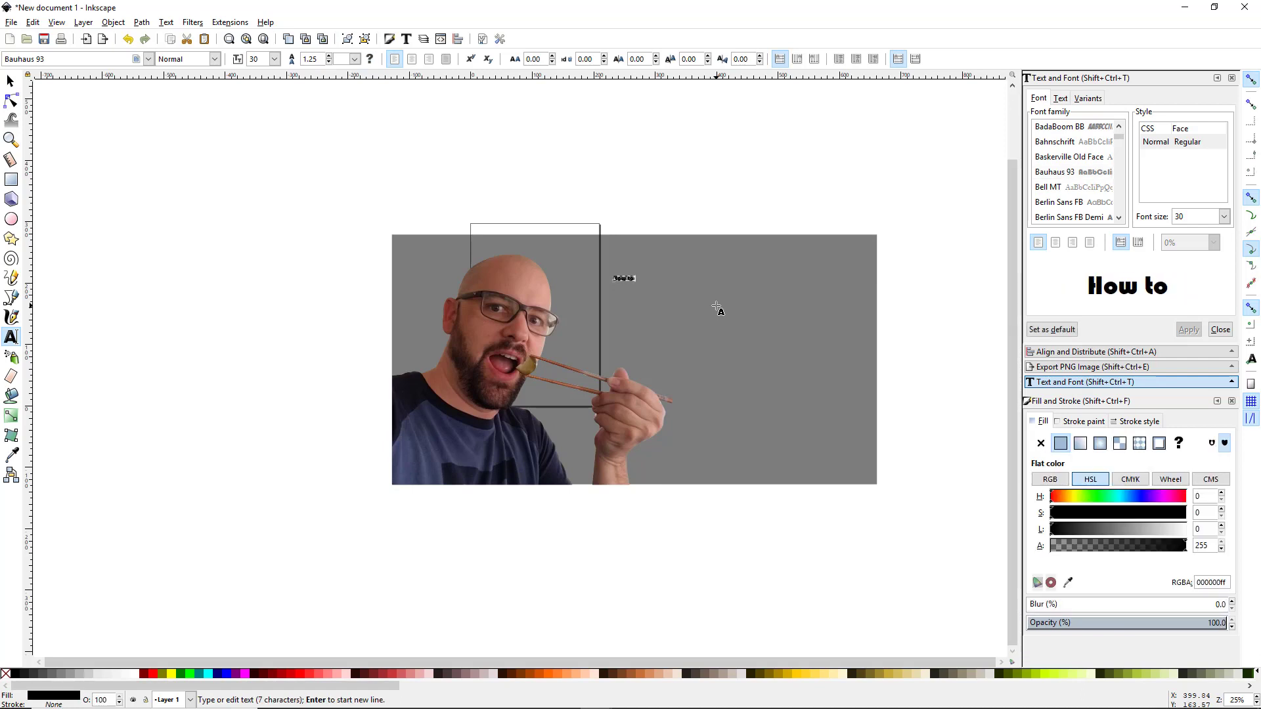
{"action": "type", "text": "use"}
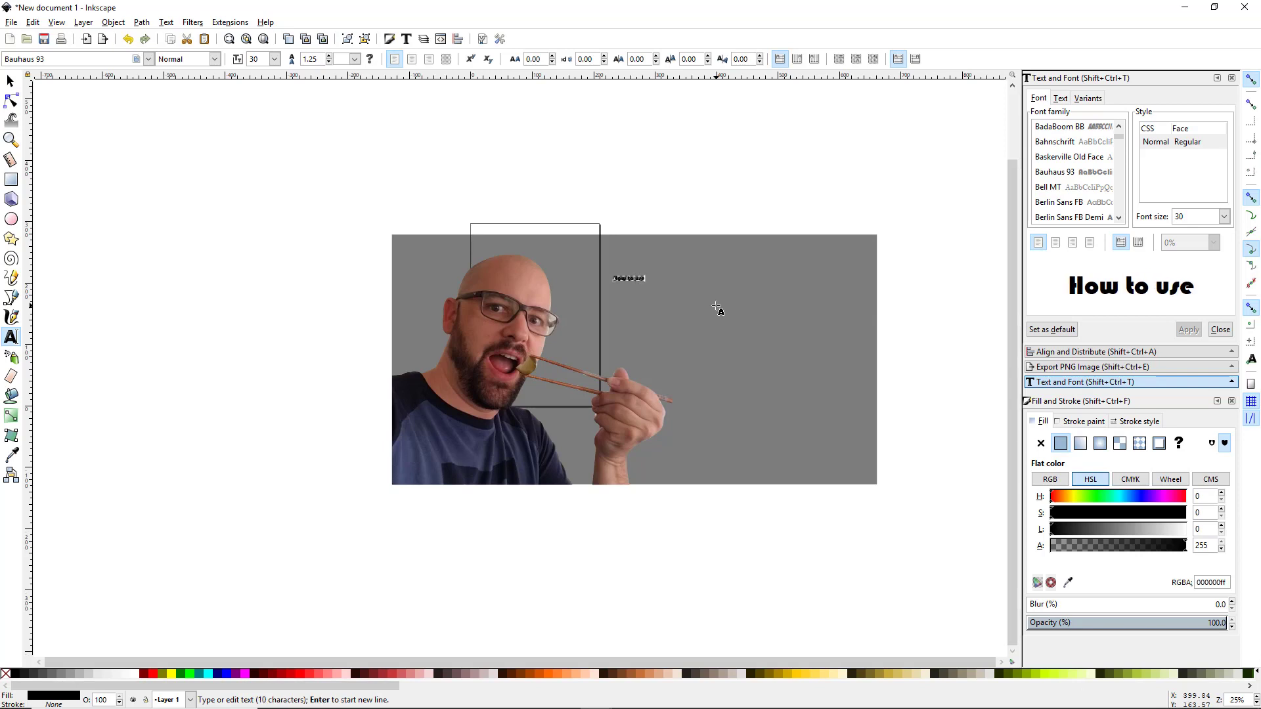
{"action": "key", "text": "Return"}
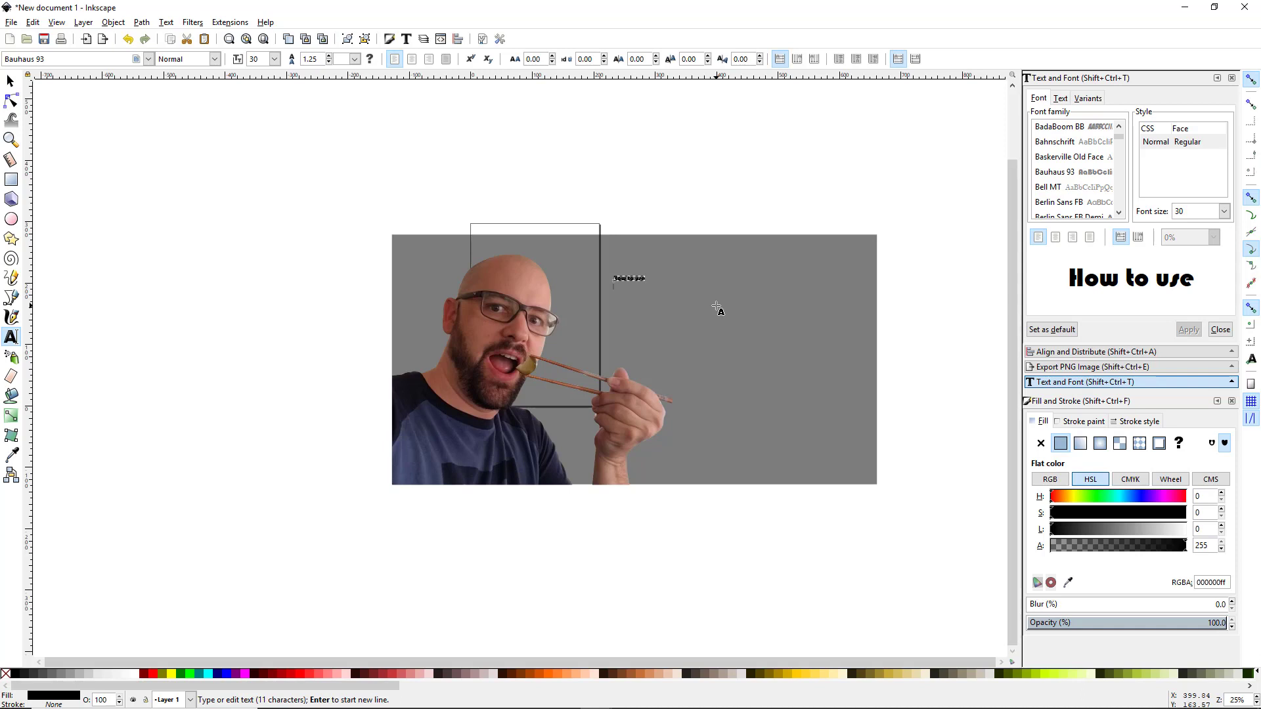
Step: Add a separate text object reading "Chopsticks" just below "How to use"
{"action": "left_click", "coordinate": [619, 296]}
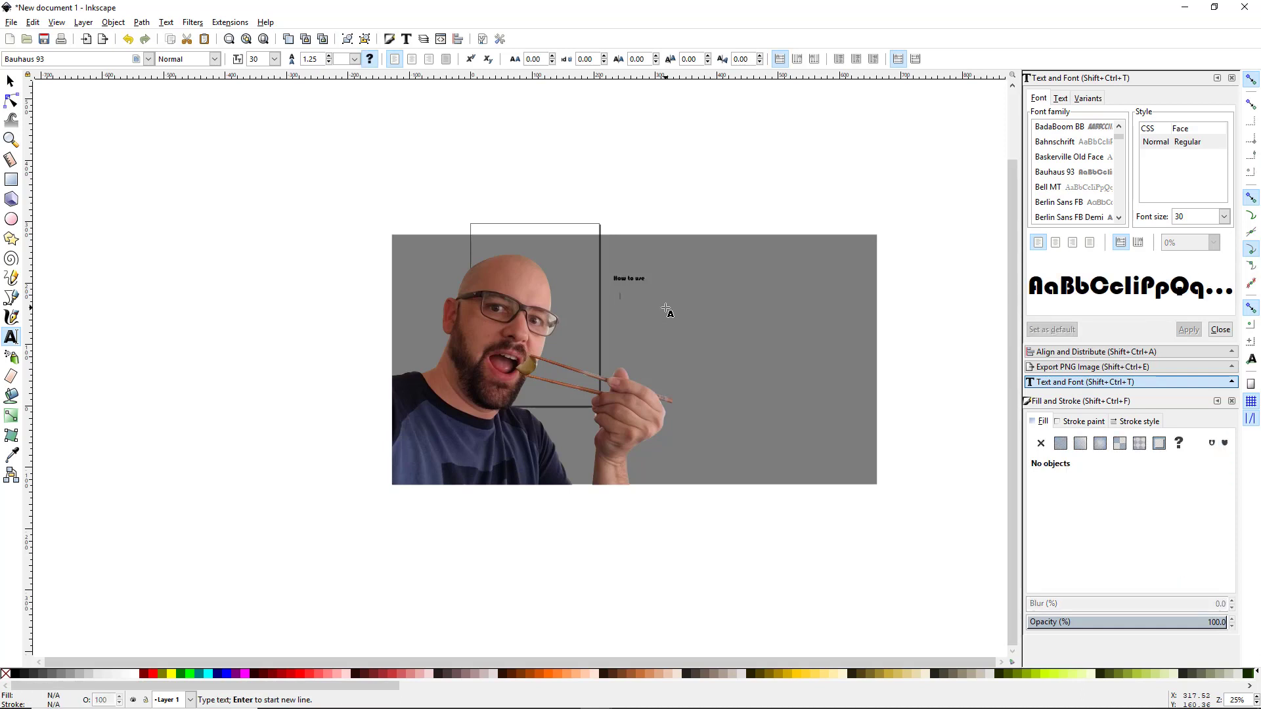
{"action": "type", "text": "C"}
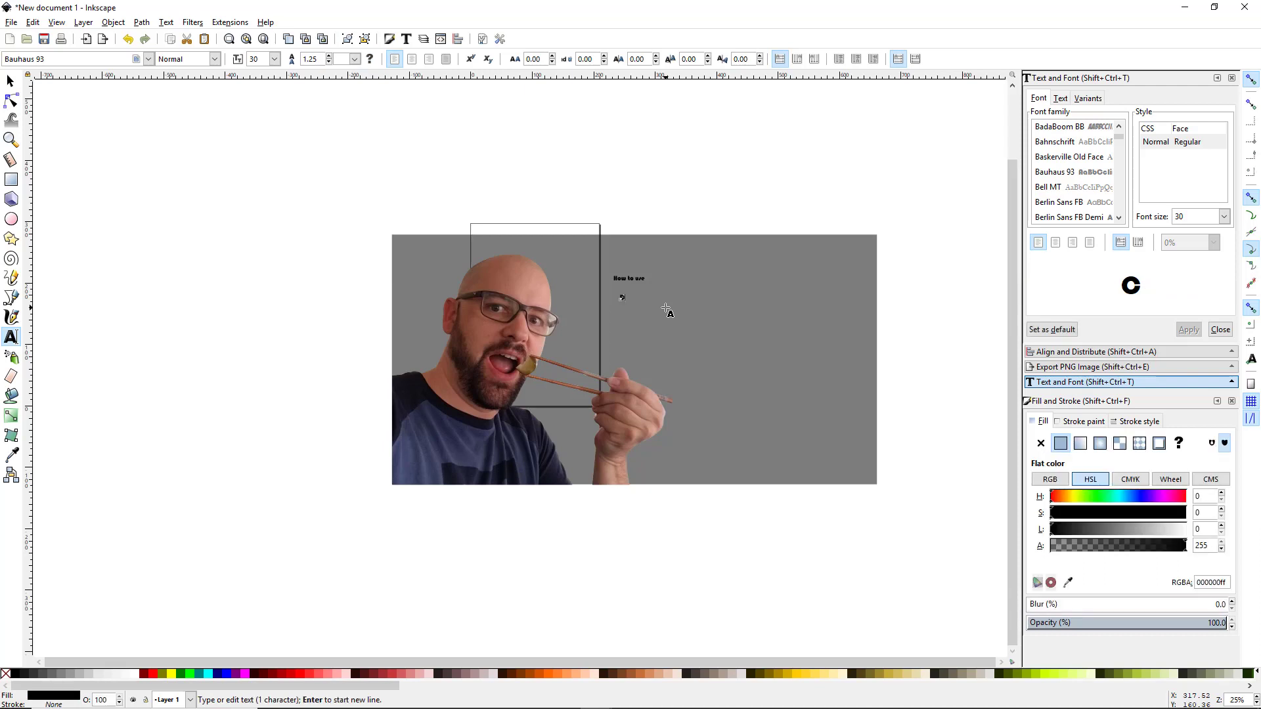
{"action": "type", "text": "ch"}
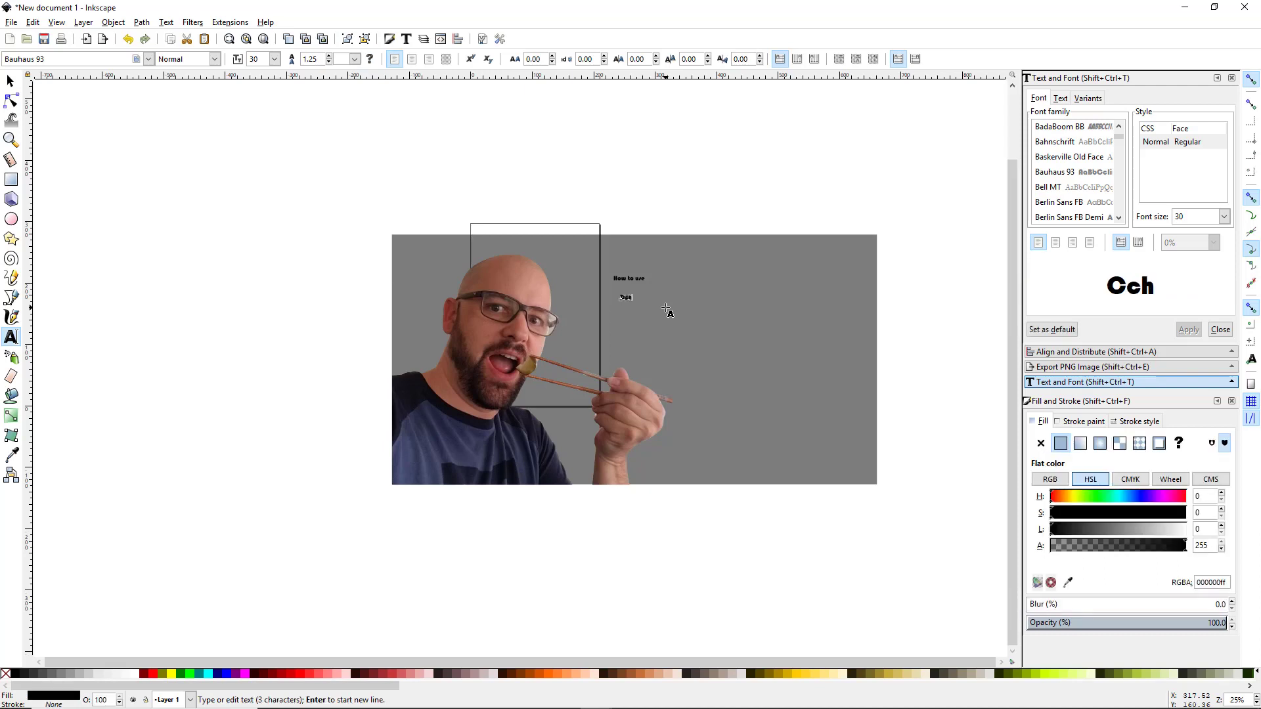
{"action": "key", "text": "BackSpace"}
{"action": "key", "text": "BackSpace"}
{"action": "type", "text": "hop"}
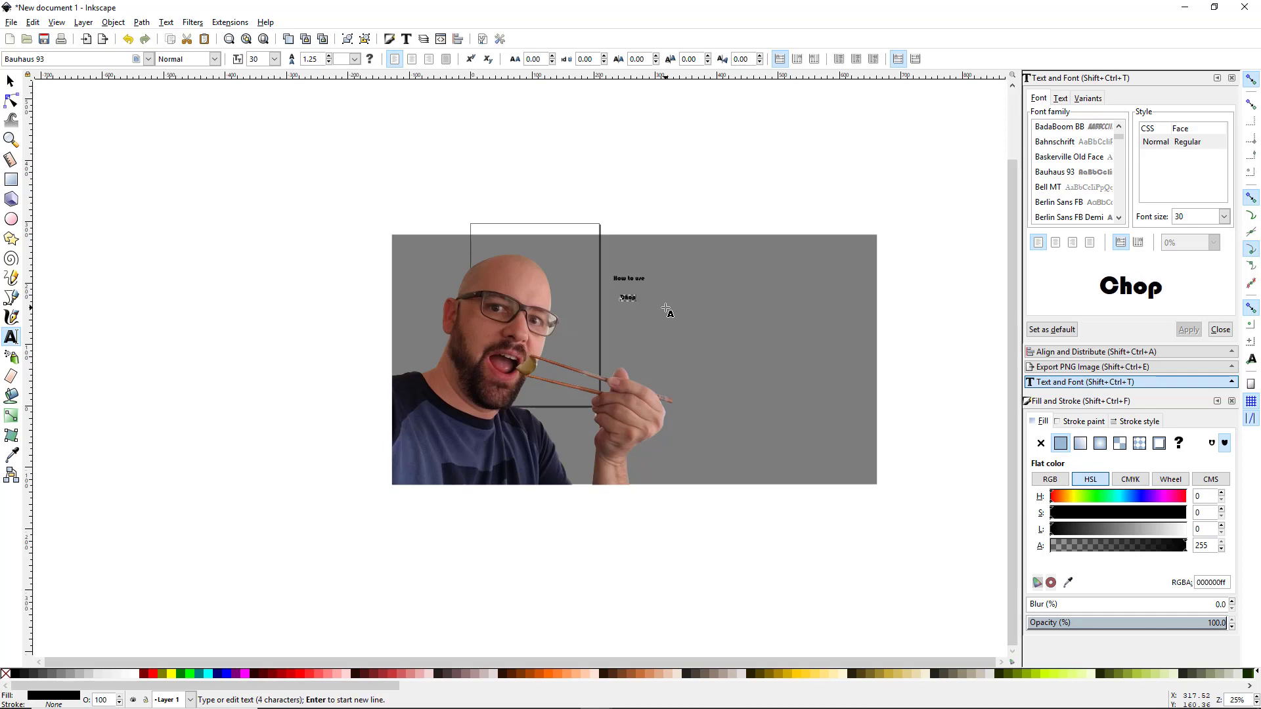
{"action": "type", "text": "sticks"}
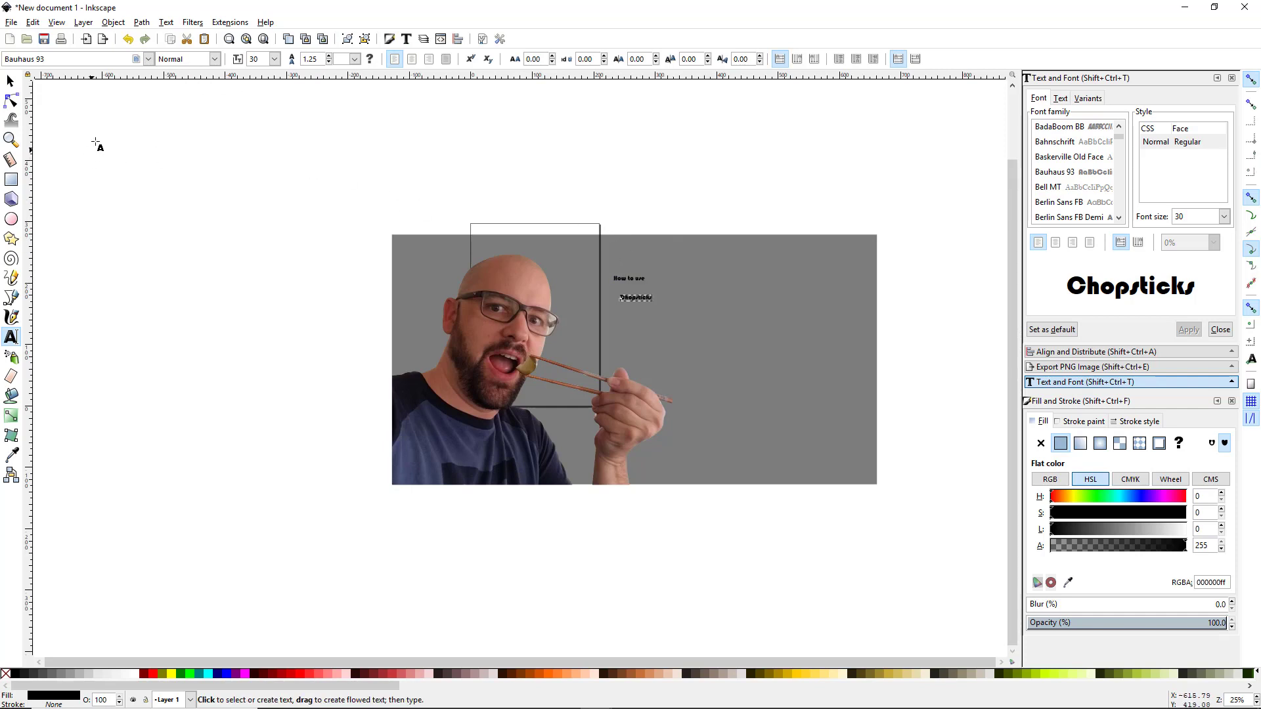
Step: Select both text objects and change their font to BadaBoom BB
{"action": "left_click", "coordinate": [10, 83]}
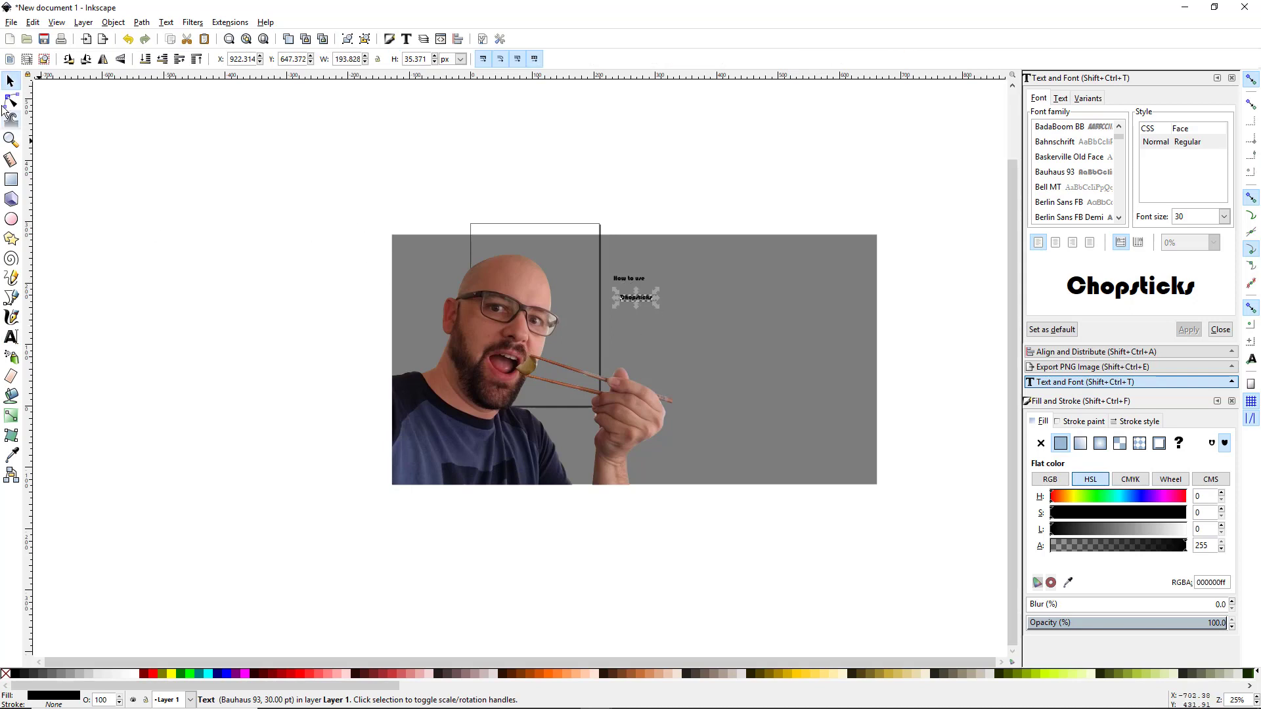
{"action": "left_click", "coordinate": [629, 284], "text": "shift"}
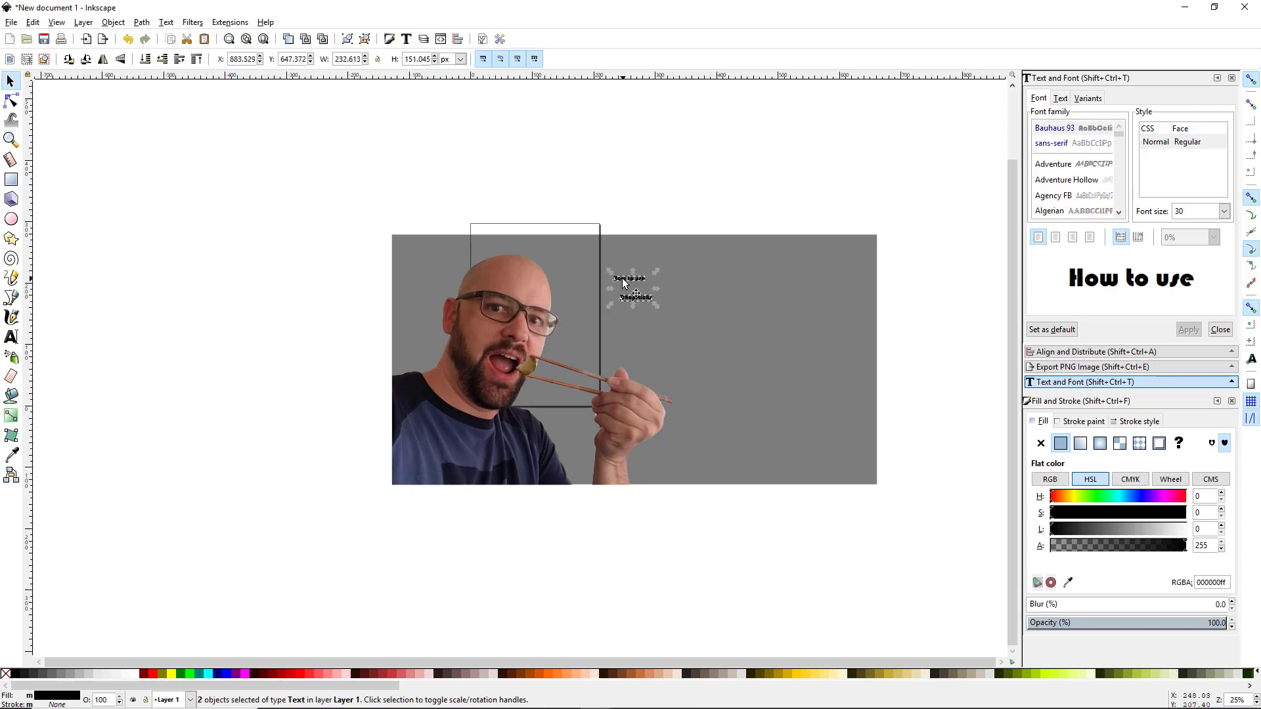
{"action": "left_click", "coordinate": [11, 339]}
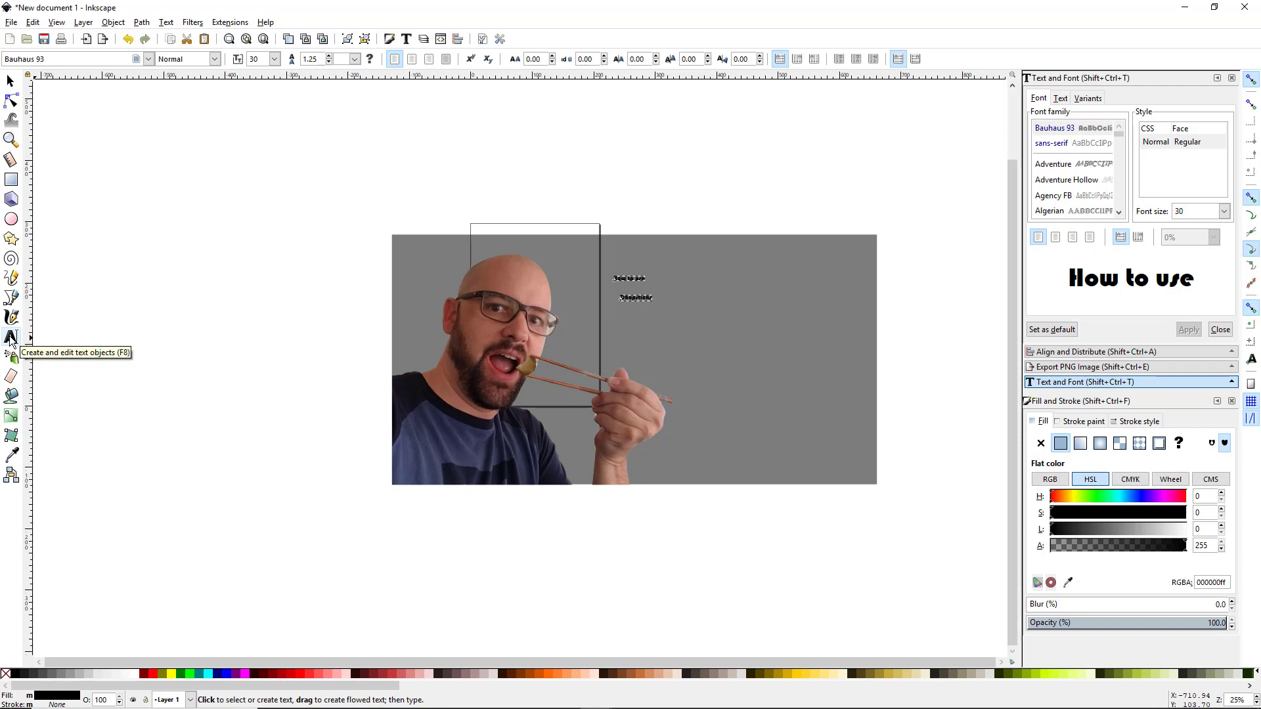
{"action": "left_click", "coordinate": [149, 59]}
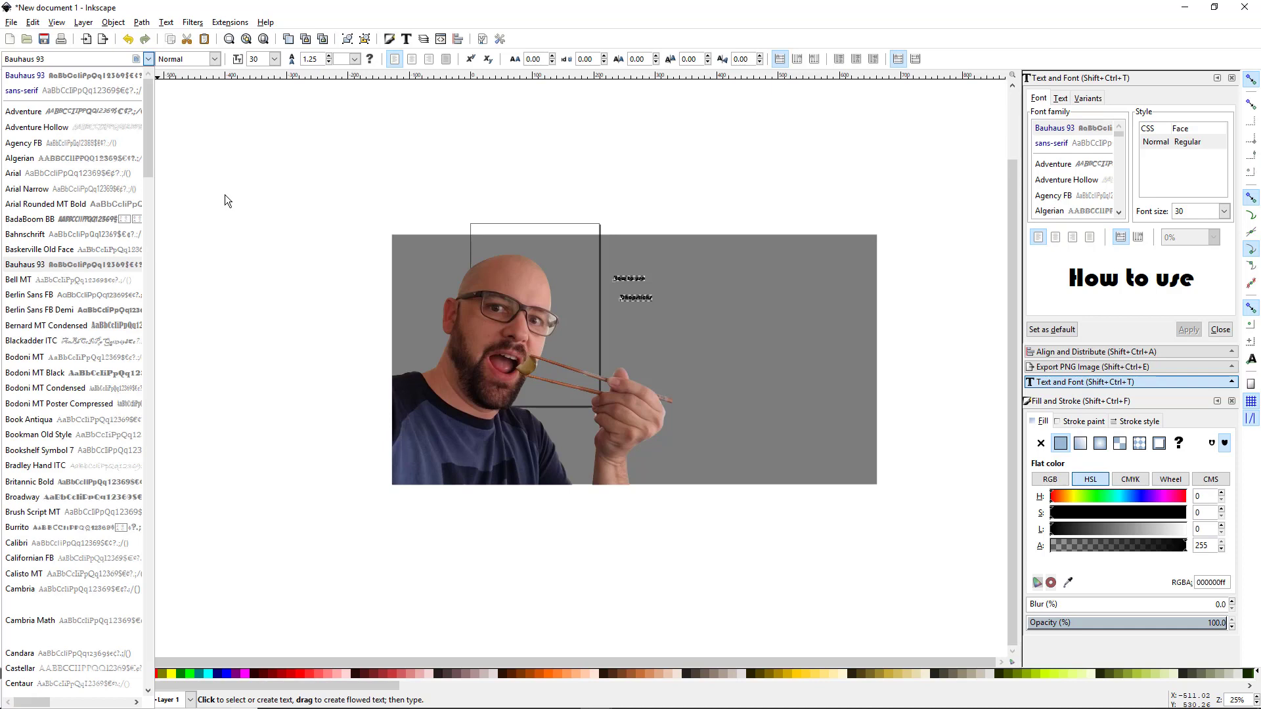
{"action": "left_click", "coordinate": [84, 219]}
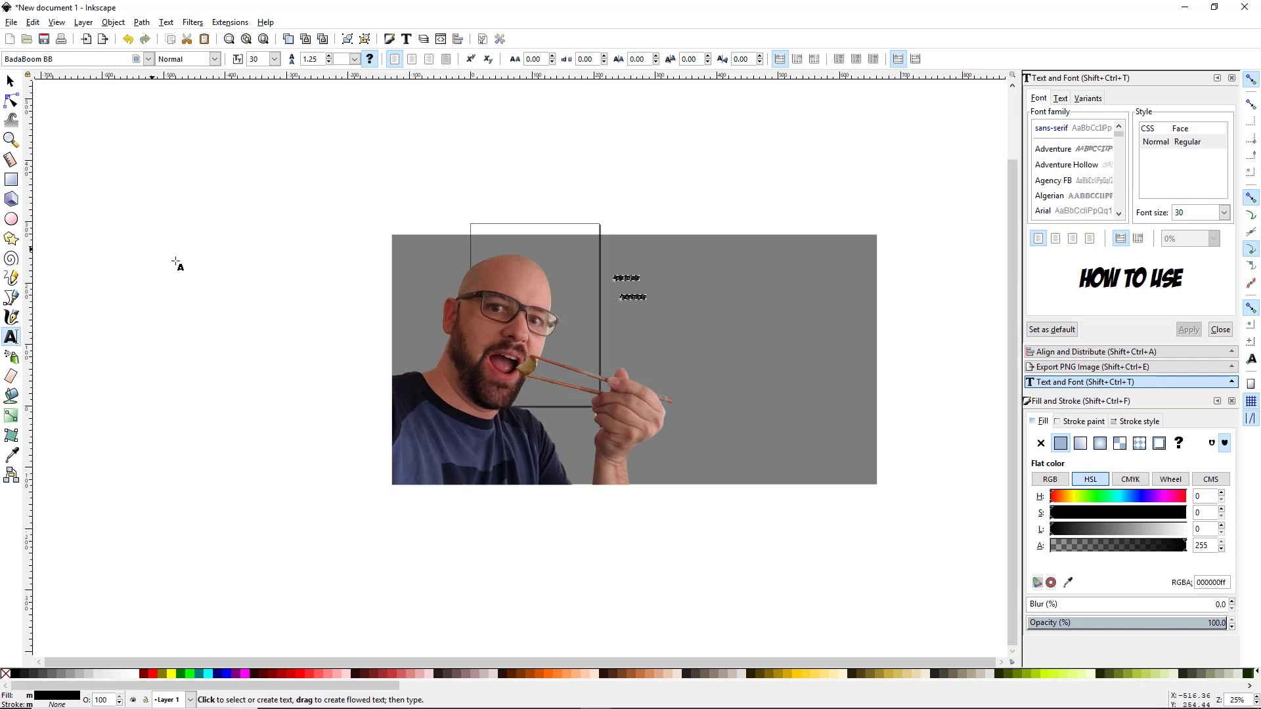
Step: Scale both text objects together proportionally to about 694% and move them inside the rectangle to about X 1000, Y -188 px
{"action": "left_click", "coordinate": [10, 81]}
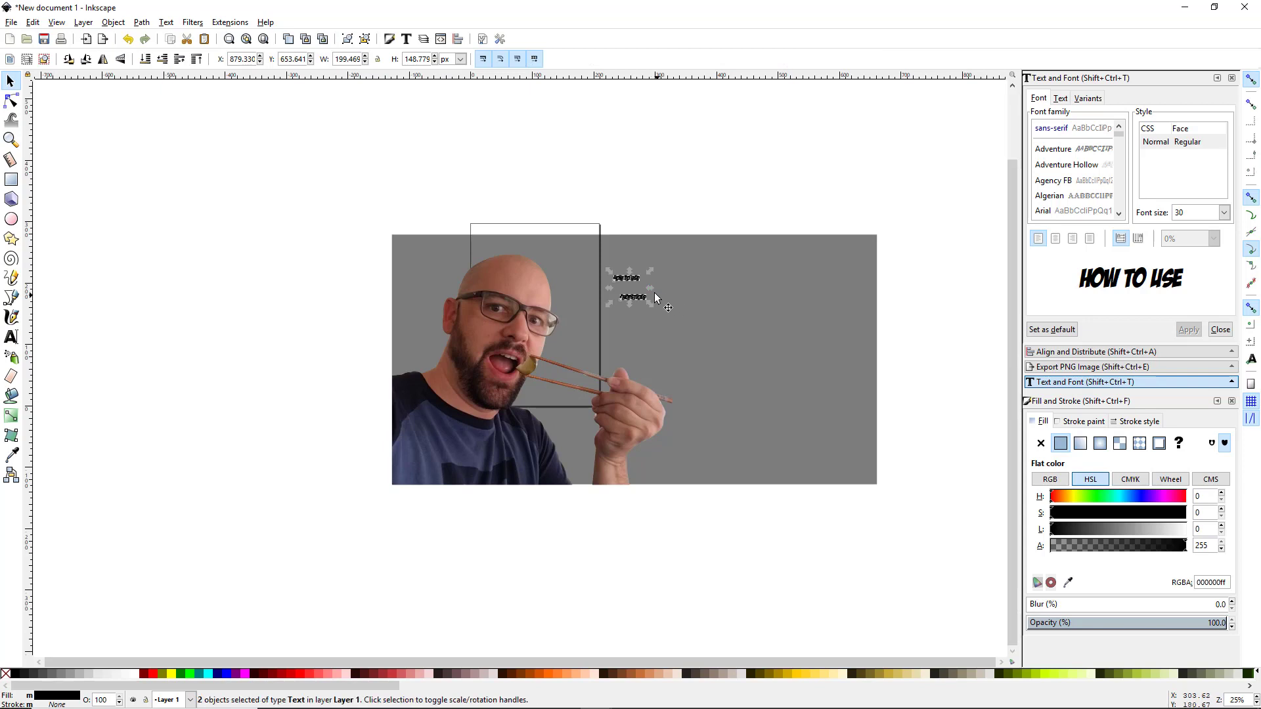
{"action": "left_click_drag", "start_coordinate": [650, 288], "coordinate": [842, 314]}
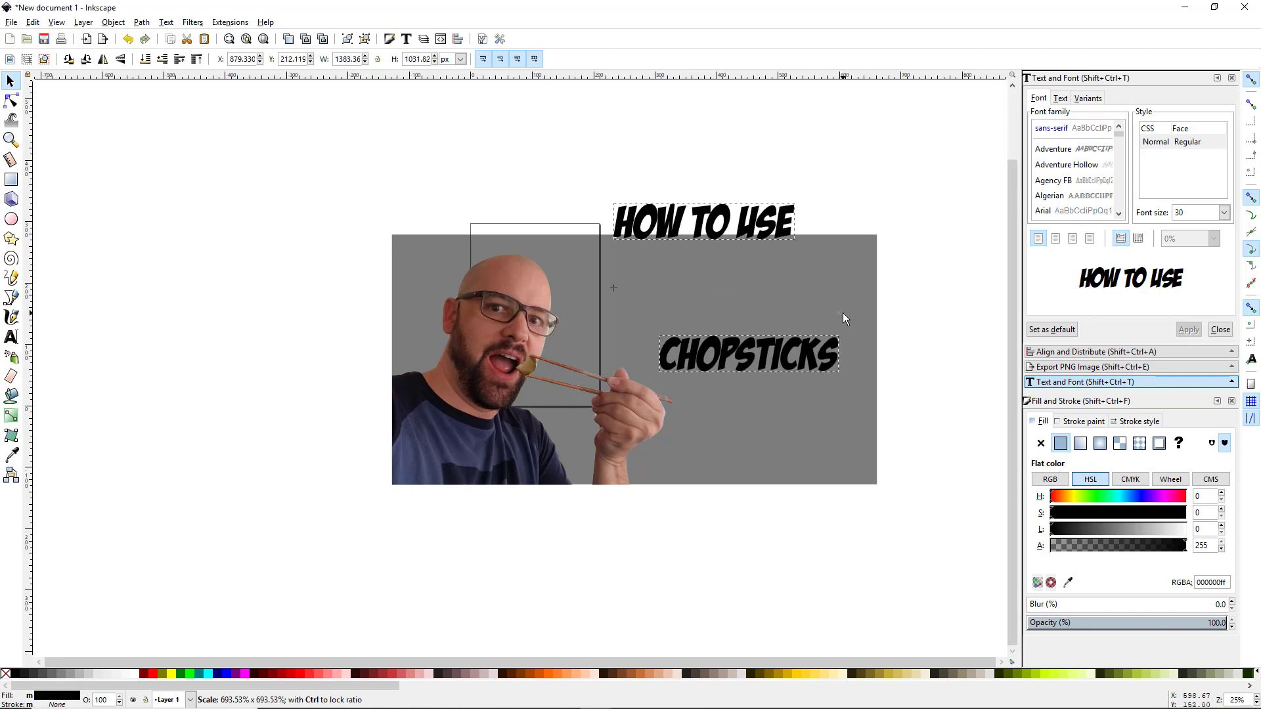
{"action": "left_click_drag", "start_coordinate": [764, 360], "coordinate": [790, 427]}
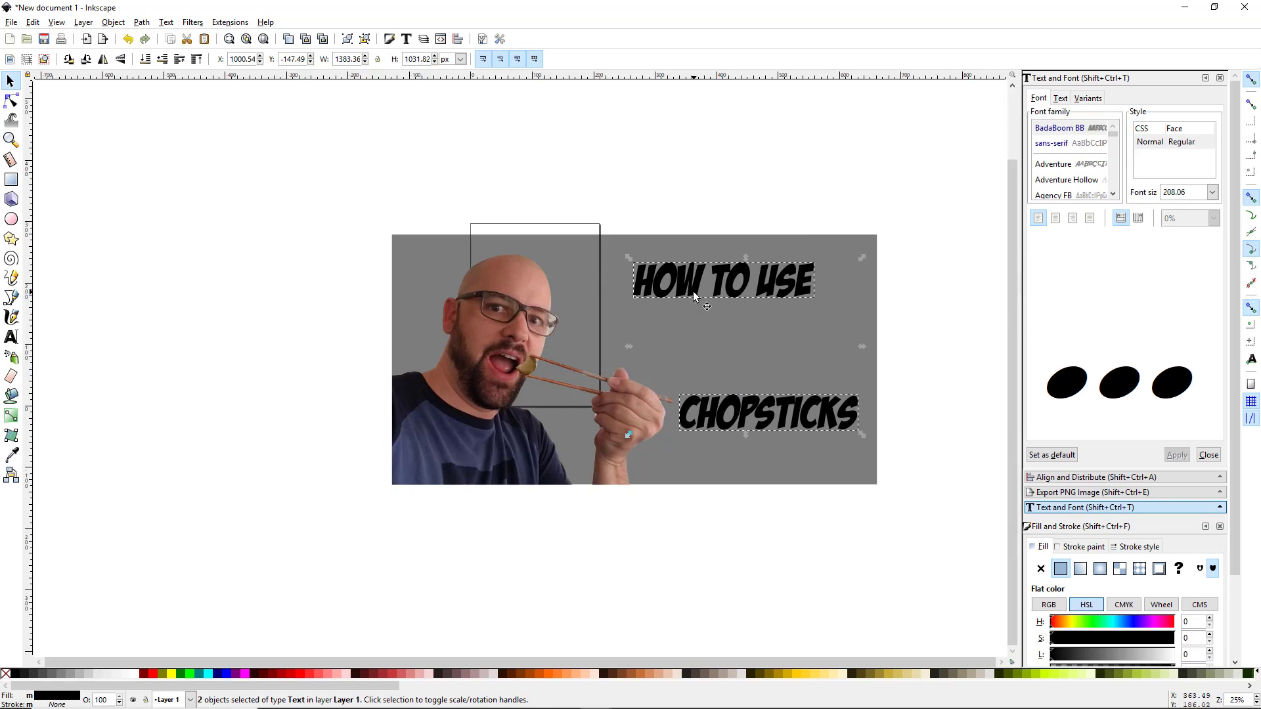
{"action": "left_click_drag", "start_coordinate": [694, 295], "coordinate": [693, 305]}
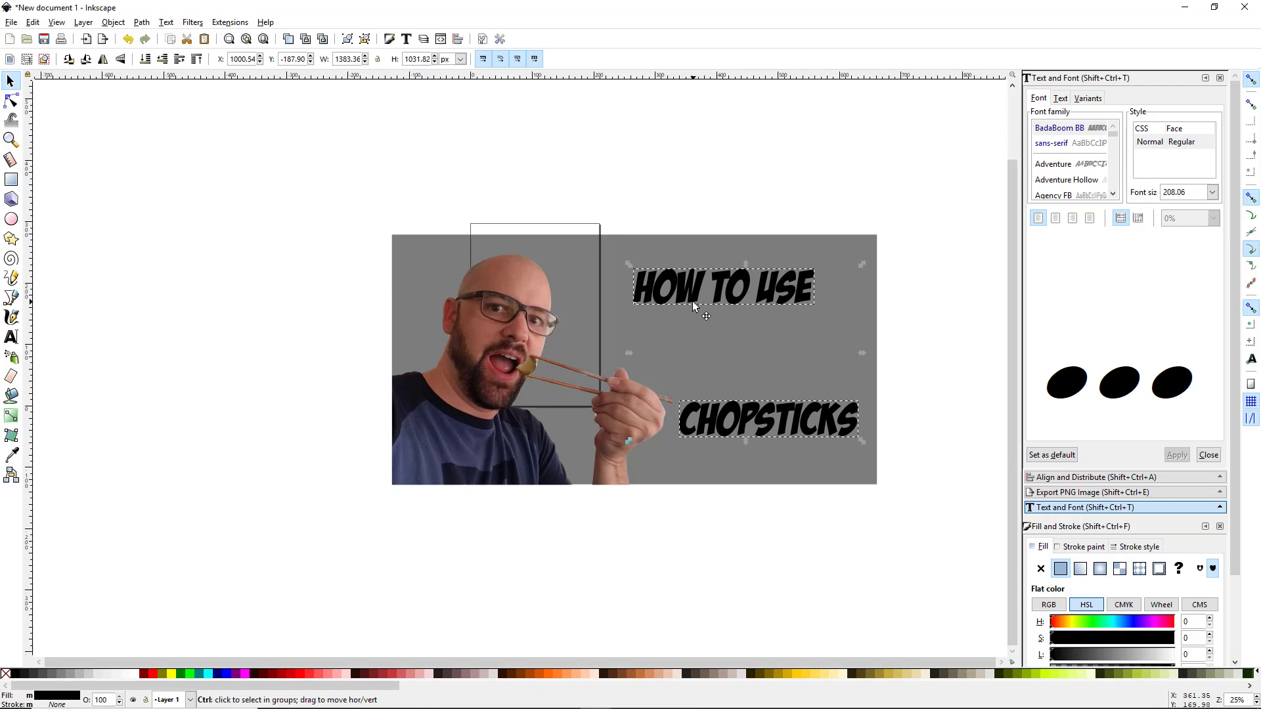
{"action": "left_click", "coordinate": [749, 176]}
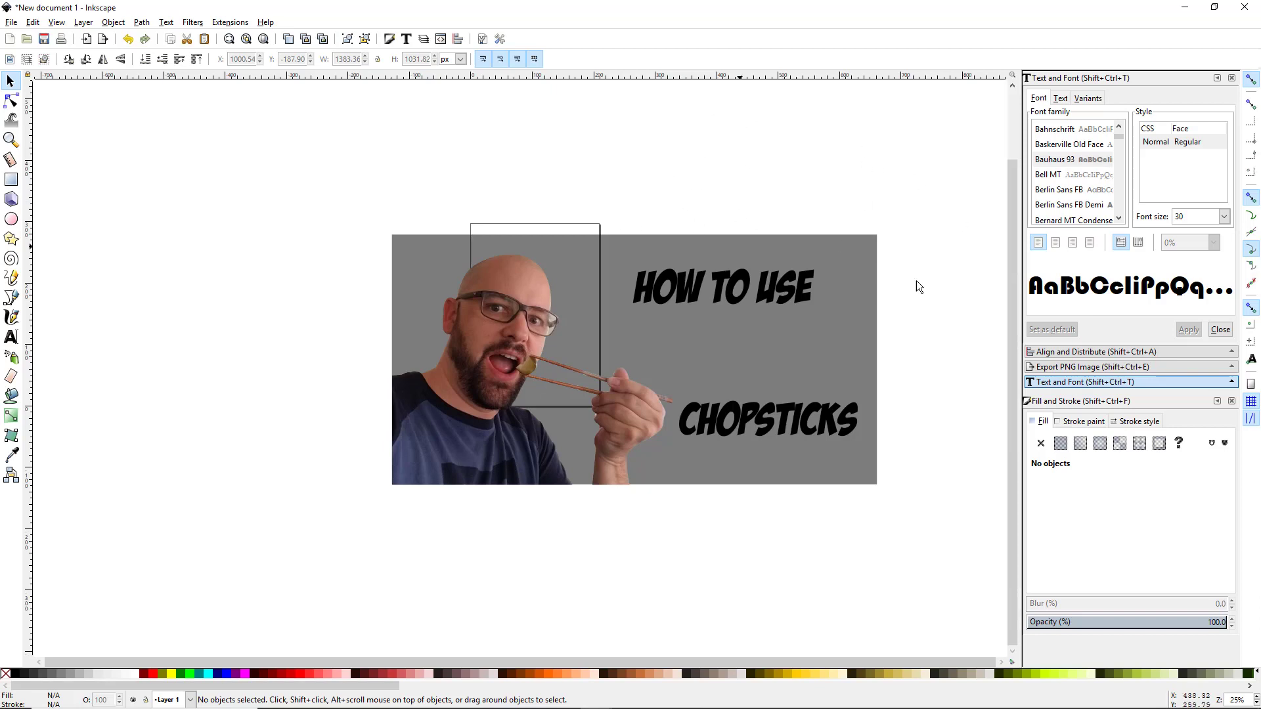
Step: Move "How to use" slightly higher and place "Chopsticks" closely beneath it, at about X 844, Y 358 px
{"action": "left_click", "coordinate": [762, 435]}
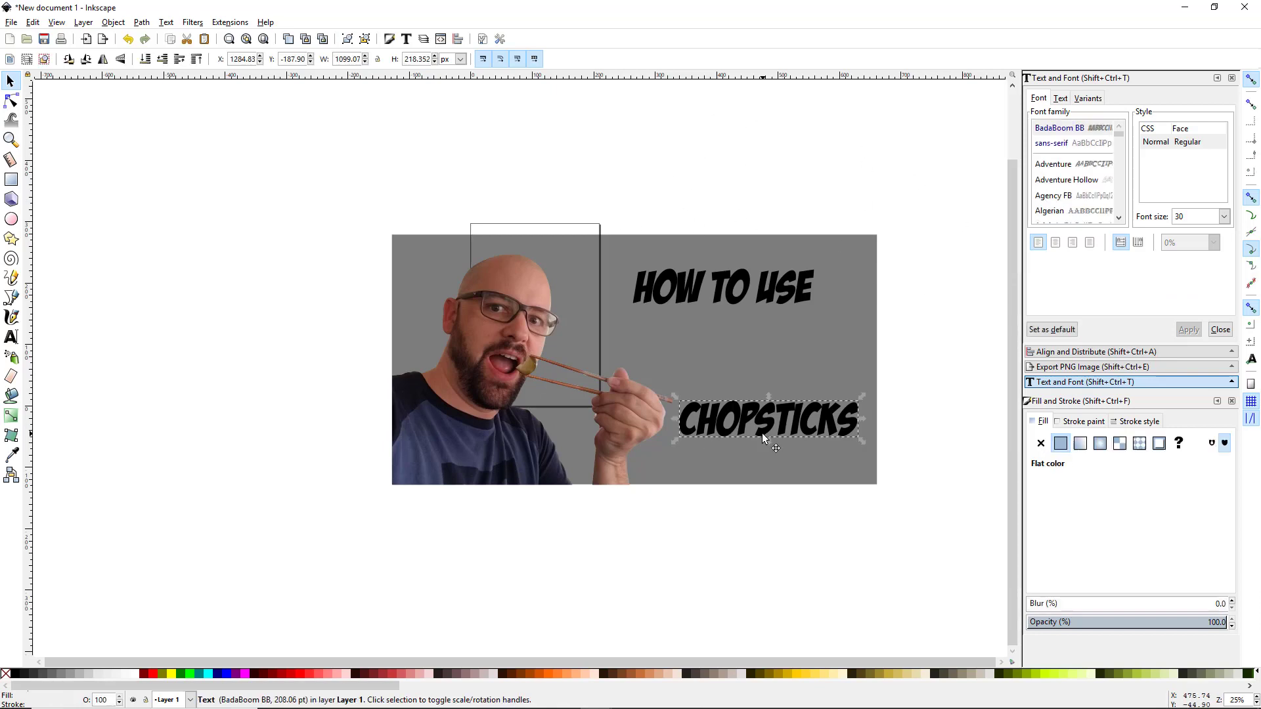
{"action": "left_click_drag", "start_coordinate": [762, 432], "coordinate": [722, 361]}
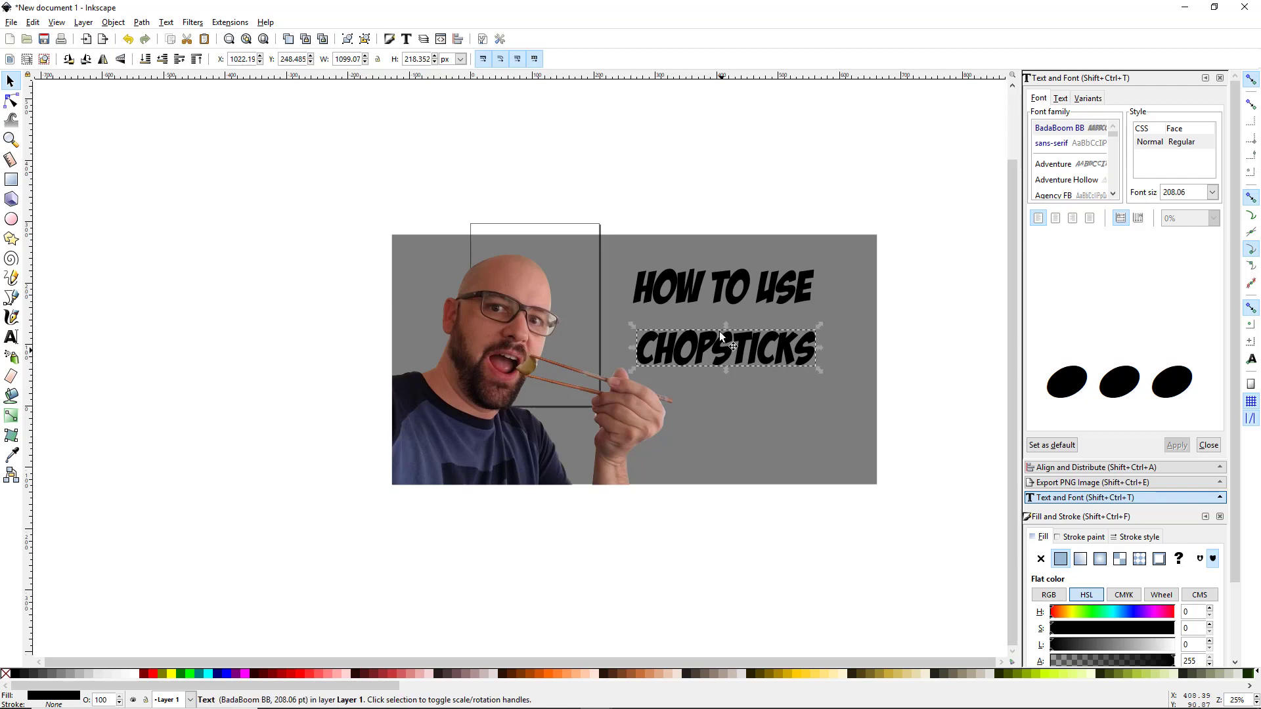
{"action": "left_click", "coordinate": [731, 297]}
{"action": "left_click_drag", "start_coordinate": [731, 297], "coordinate": [726, 287]}
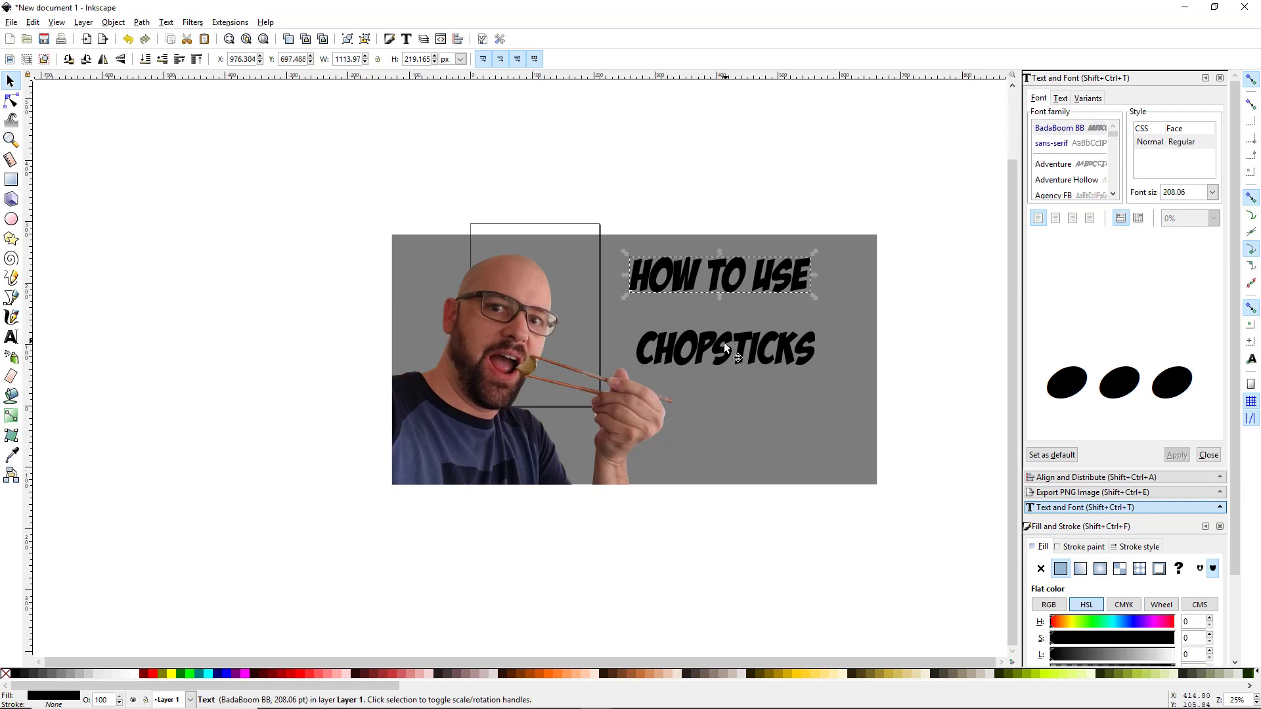
{"action": "left_click_drag", "start_coordinate": [717, 353], "coordinate": [666, 337]}
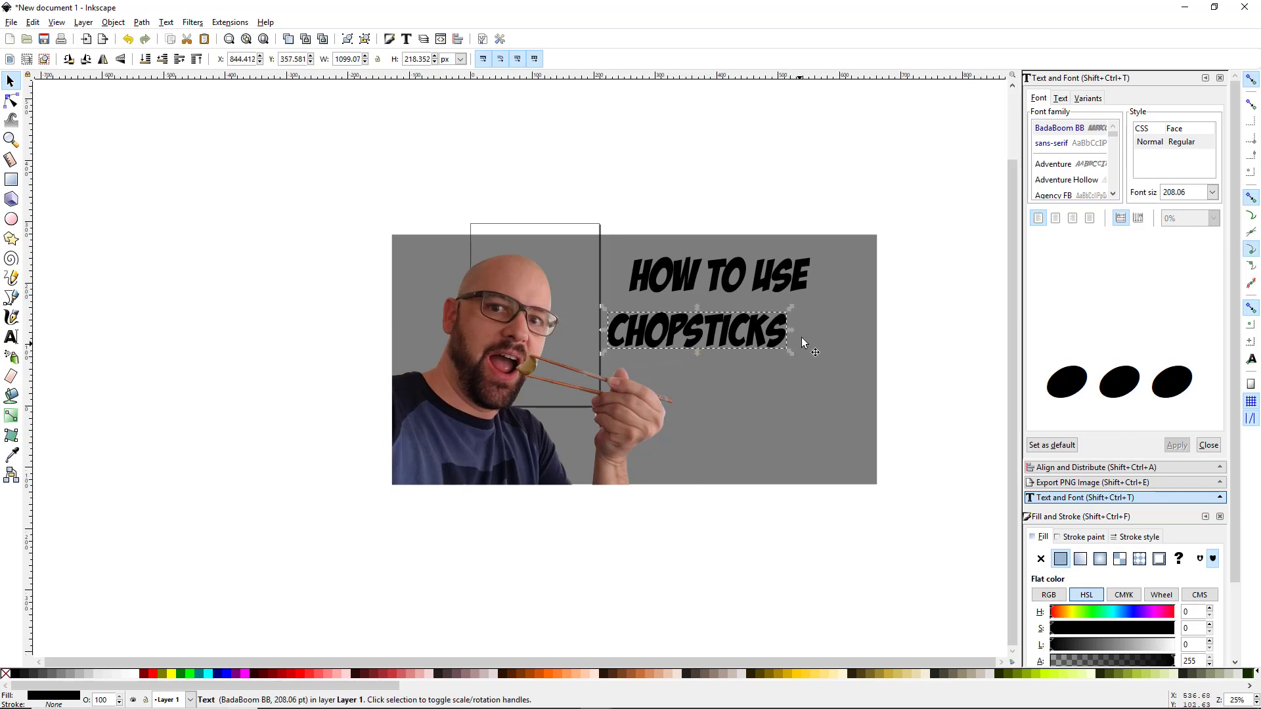
Step: Enlarge "Chopsticks" proportionally to about 1584 px wide and place it at about X 840, Y 273 px, with "How to use" centred closely above
{"action": "left_click_drag", "start_coordinate": [791, 330], "coordinate": [871, 333]}
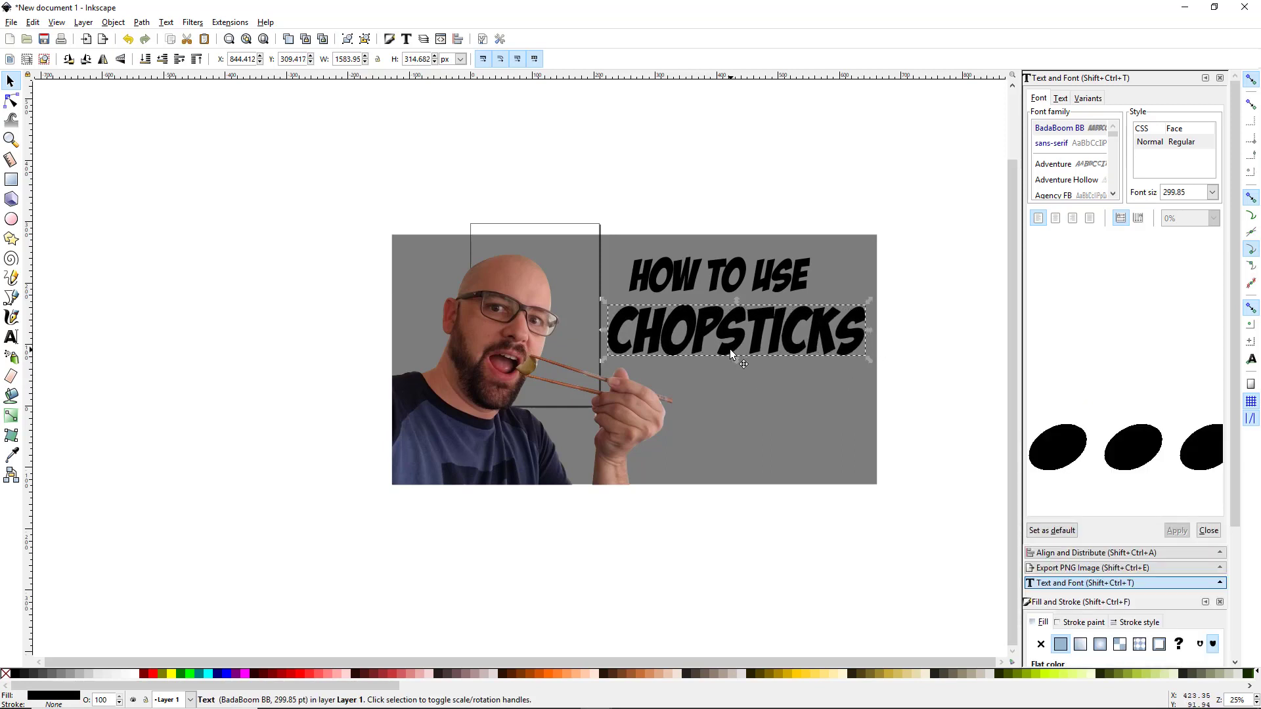
{"action": "left_click_drag", "start_coordinate": [727, 352], "coordinate": [727, 358]}
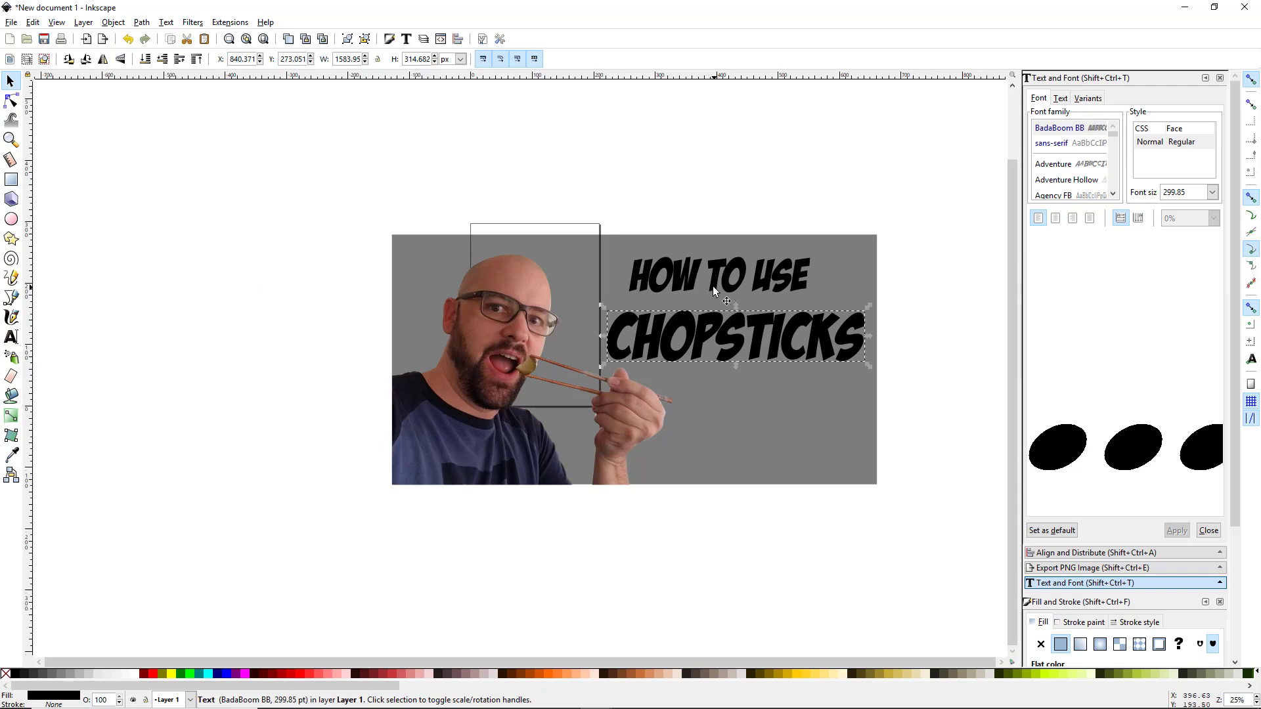
{"action": "left_click", "coordinate": [712, 286]}
{"action": "left_click_drag", "start_coordinate": [712, 286], "coordinate": [717, 289]}
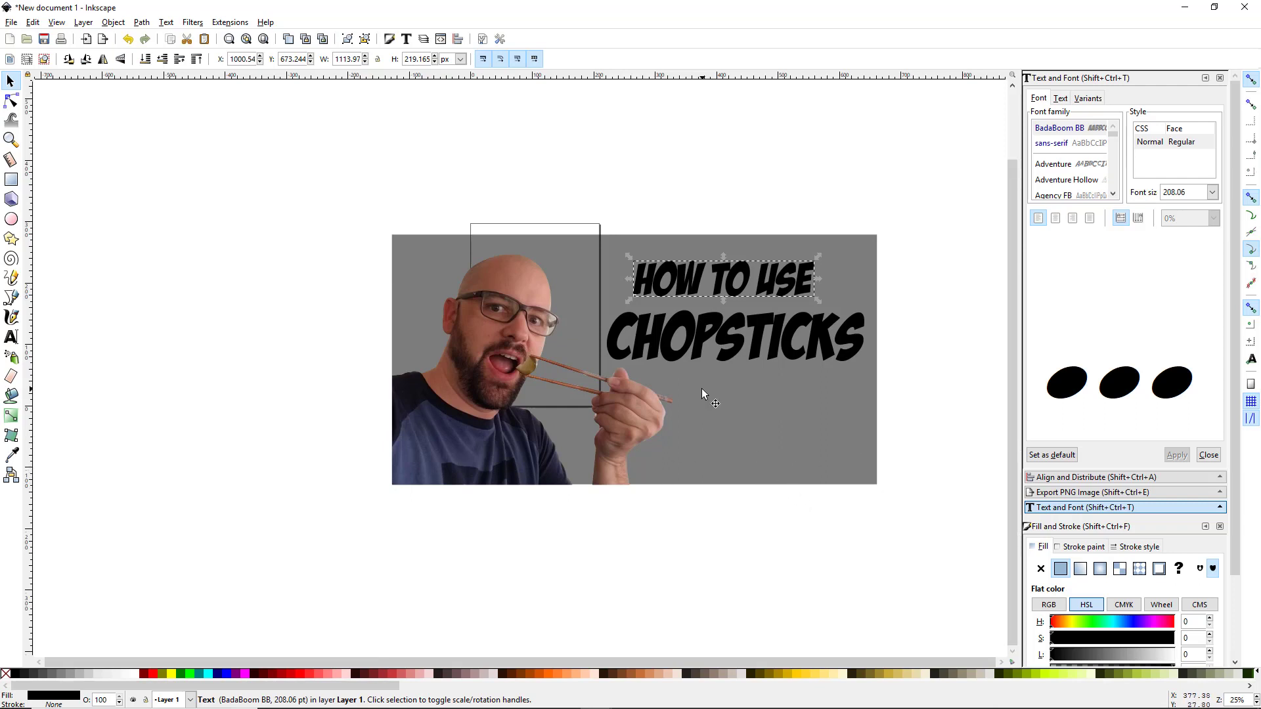
Step: Fill both text objects white and make a black-filled duplicate of them directly on top
{"action": "left_click", "coordinate": [668, 354], "text": "shift"}
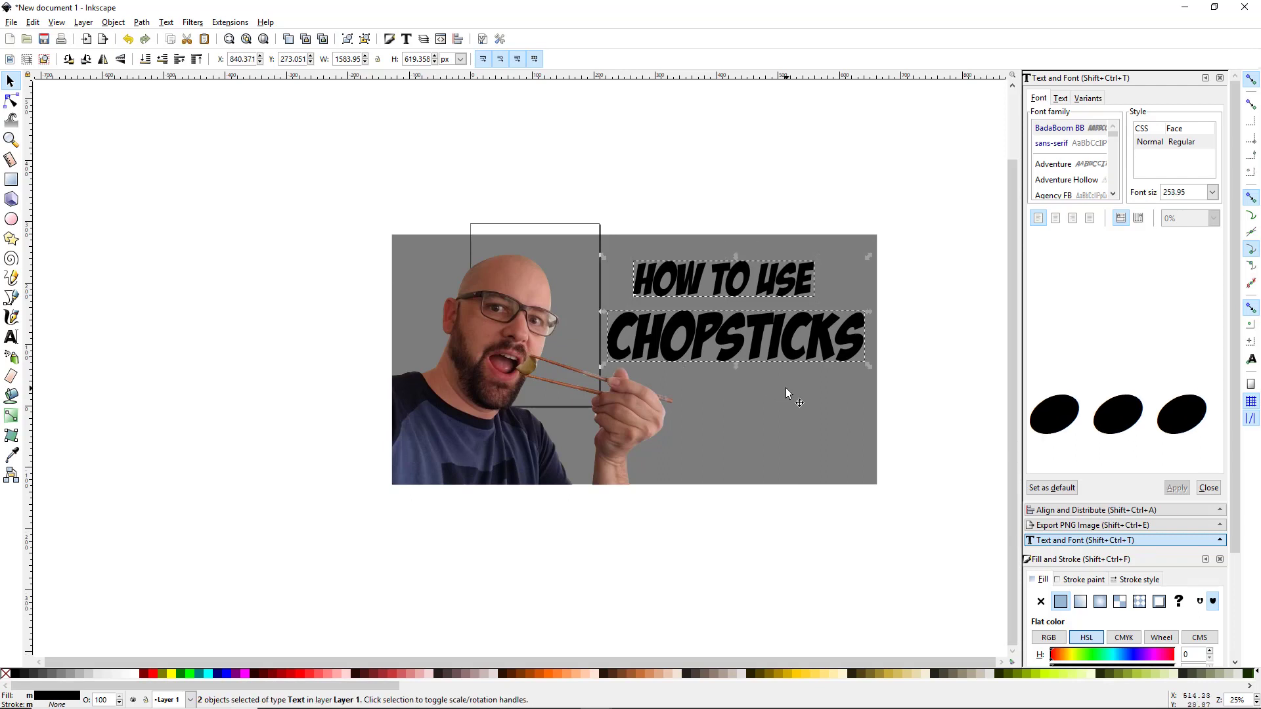
{"action": "left_click", "coordinate": [136, 672]}
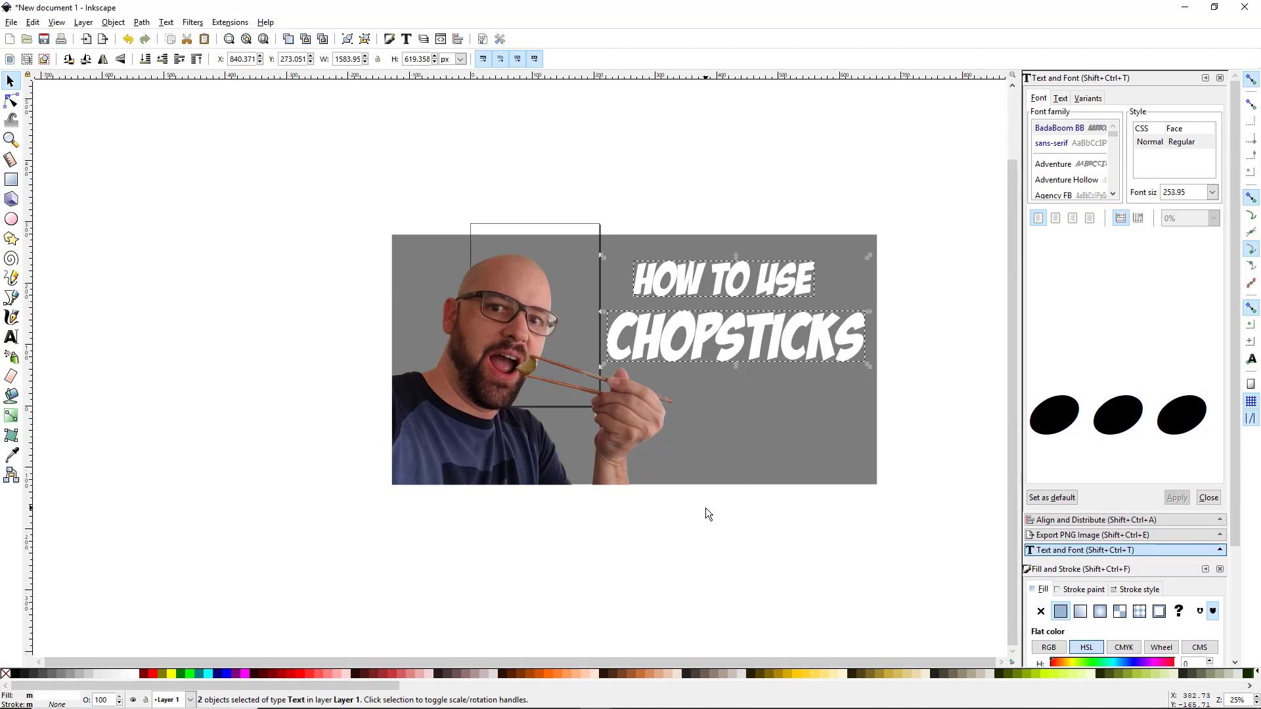
{"action": "left_click", "coordinate": [14, 675]}
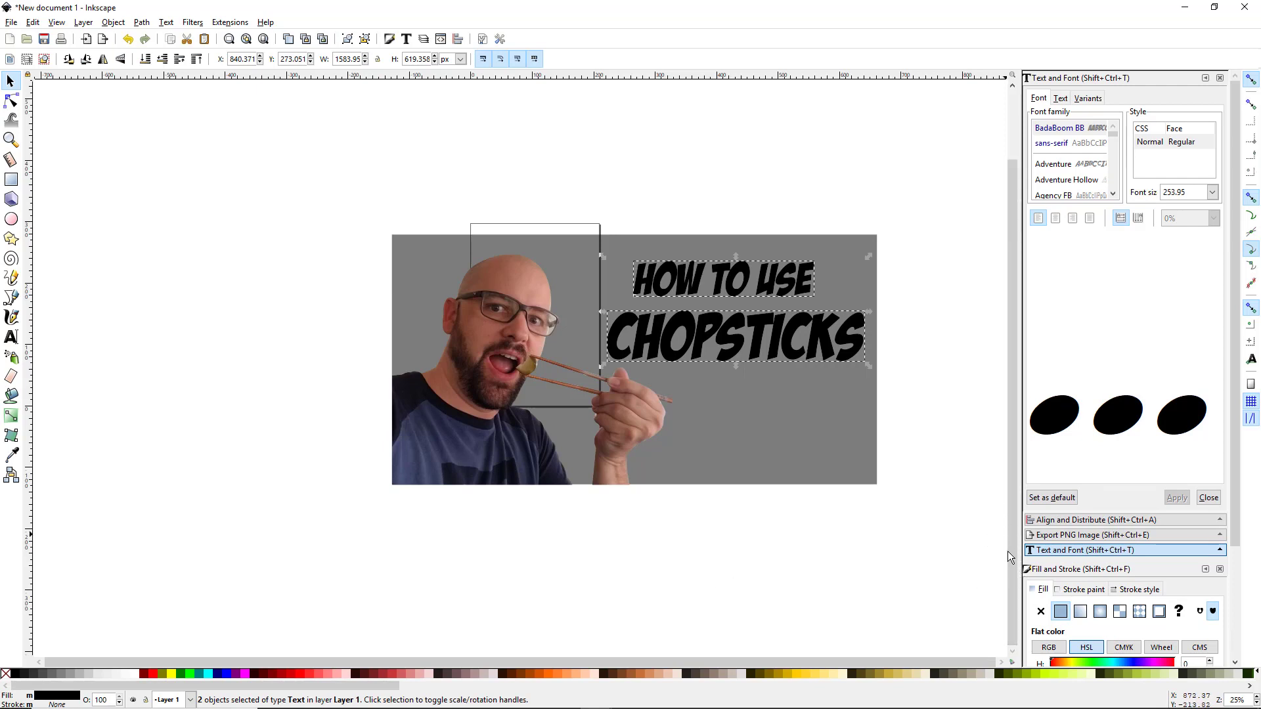
Step: Apply a 1% blur to the black duplicate of both text objects
{"action": "left_click_drag", "start_coordinate": [1235, 545], "coordinate": [1228, 672]}
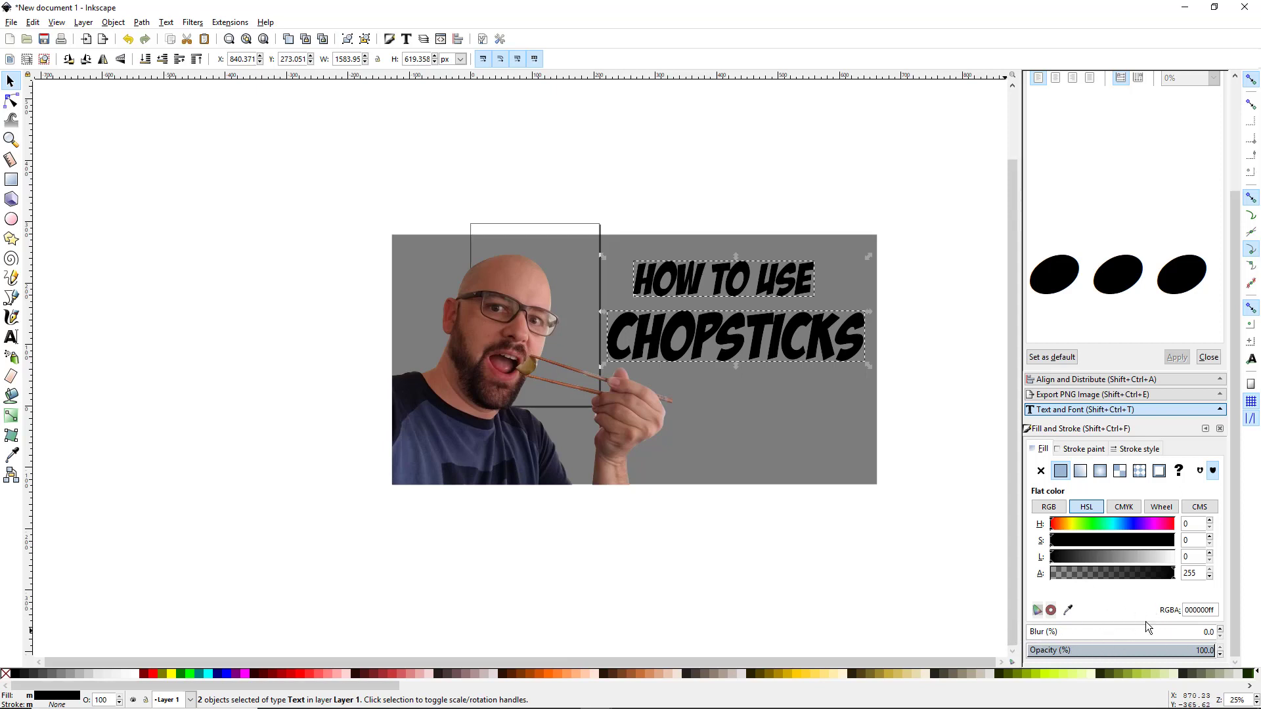
{"action": "left_click", "coordinate": [1220, 630]}
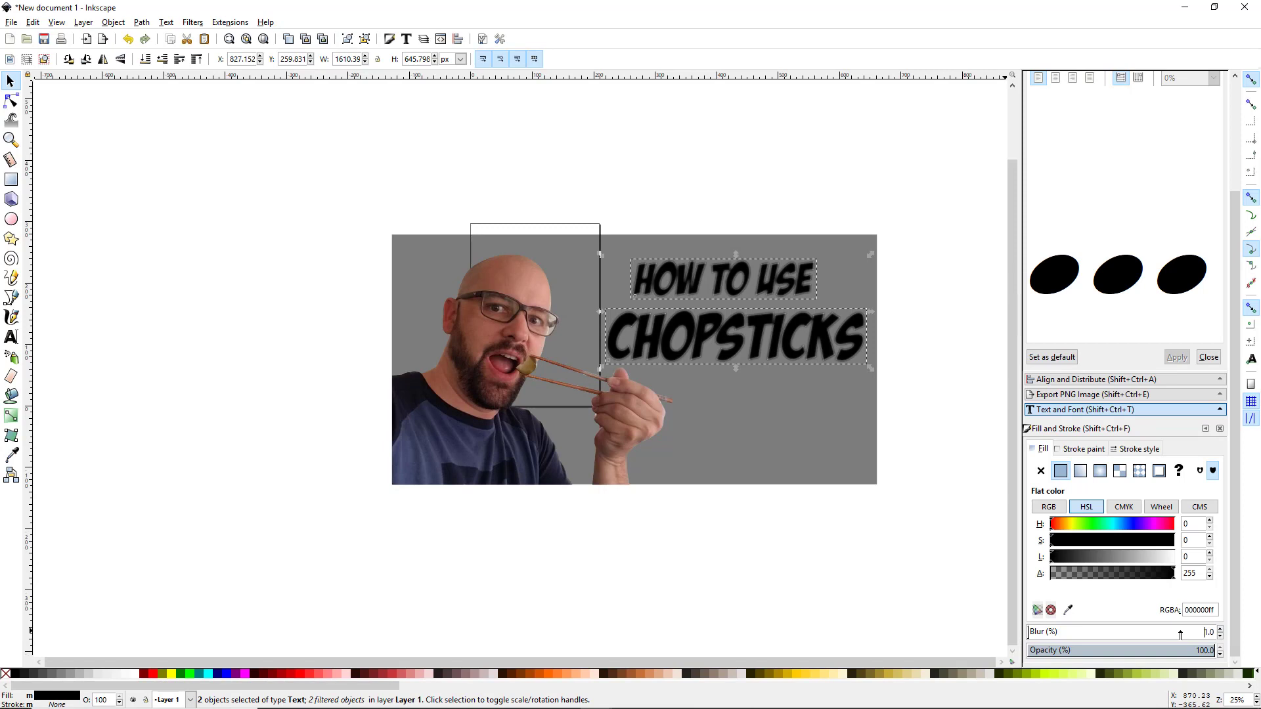
{"action": "left_click", "coordinate": [1221, 629]}
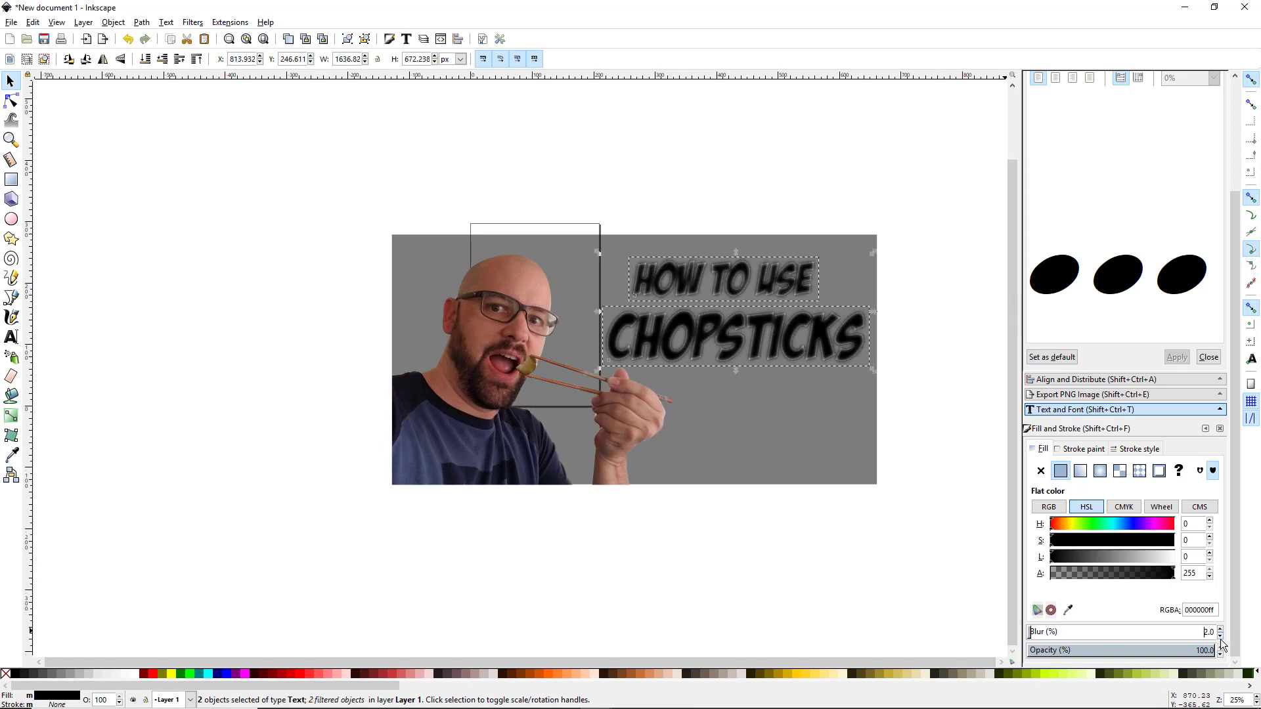
{"action": "left_click", "coordinate": [1221, 636]}
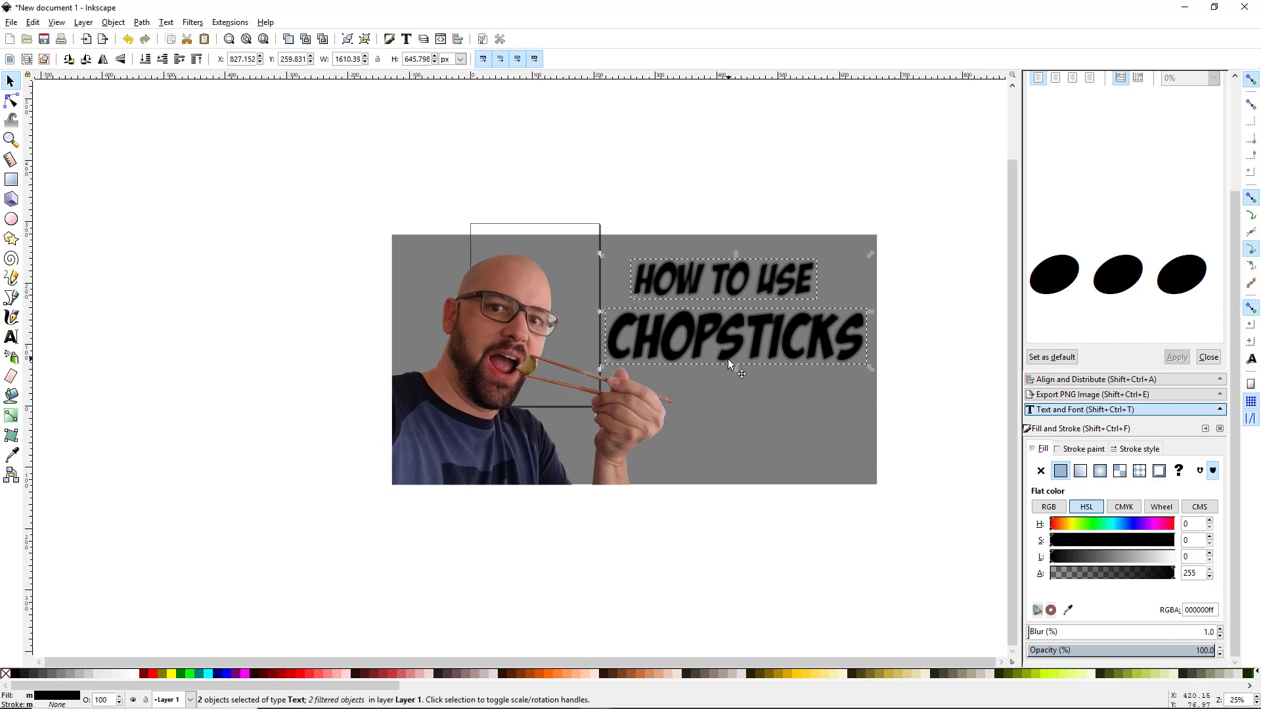
Step: Offset the blurred black text slightly down and to the right, and lower it behind the white text as a drop shadow
{"action": "left_click_drag", "start_coordinate": [726, 356], "coordinate": [730, 361]}
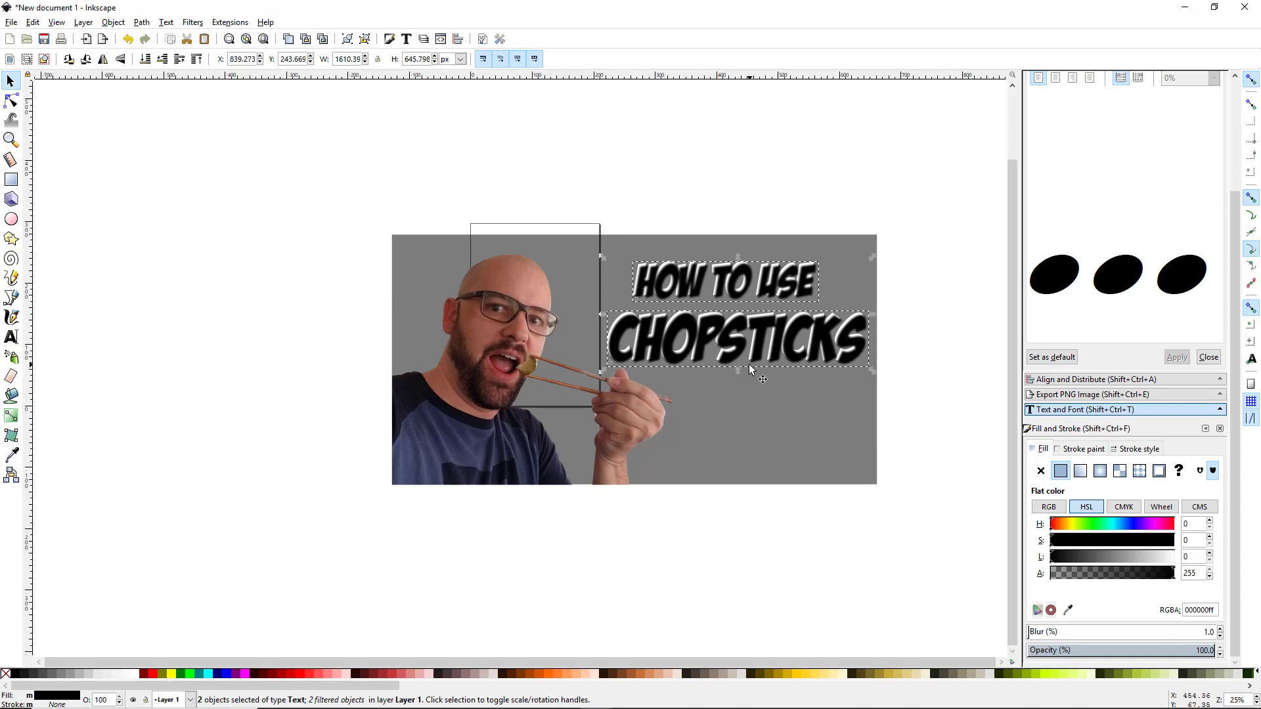
{"action": "left_click", "coordinate": [162, 60]}
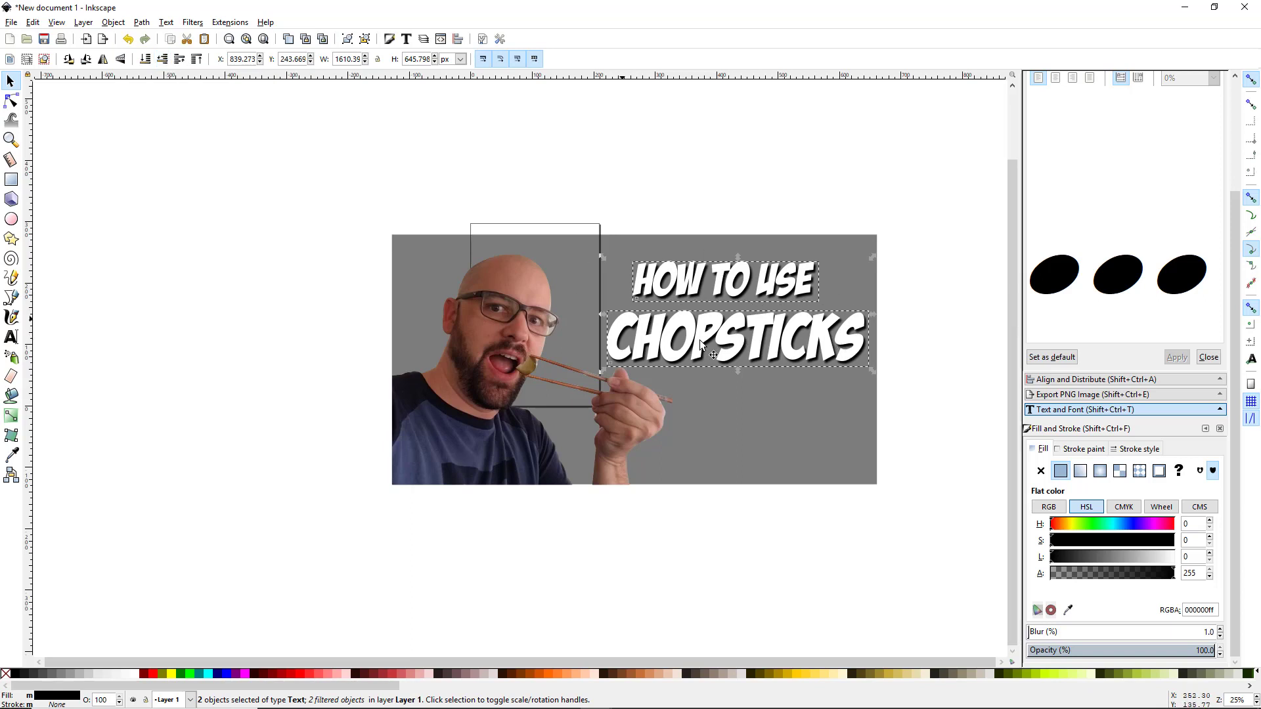
{"action": "scroll", "coordinate": [794, 355], "scroll_direction": "up", "scroll_amount": 4}
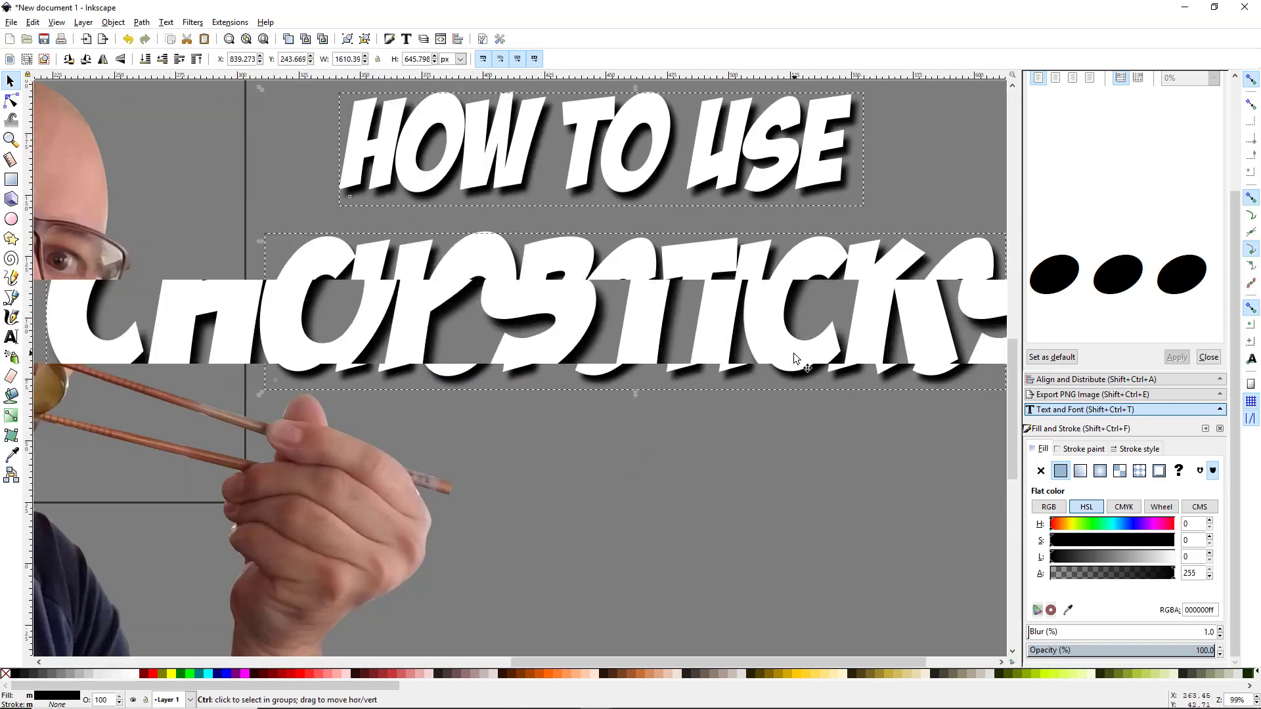
{"action": "scroll", "coordinate": [794, 354], "scroll_direction": "down", "scroll_amount": 2}
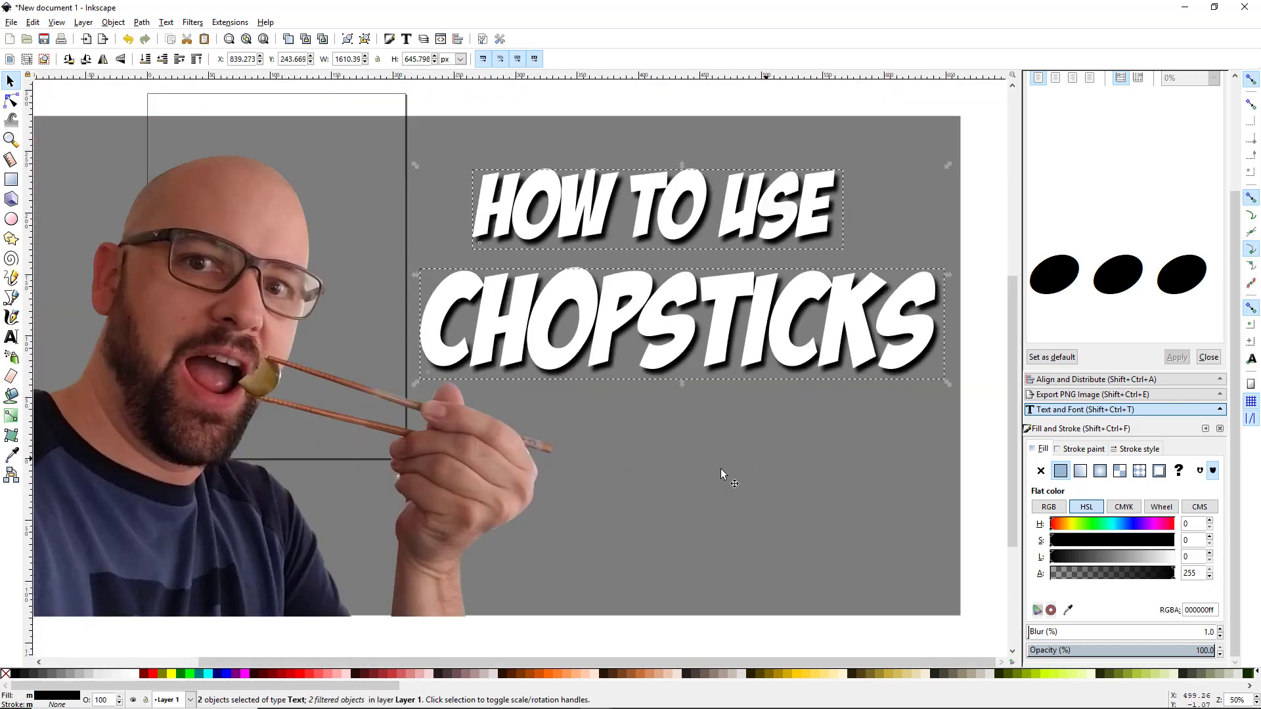
{"action": "scroll", "coordinate": [693, 475], "scroll_direction": "down", "scroll_amount": 1}
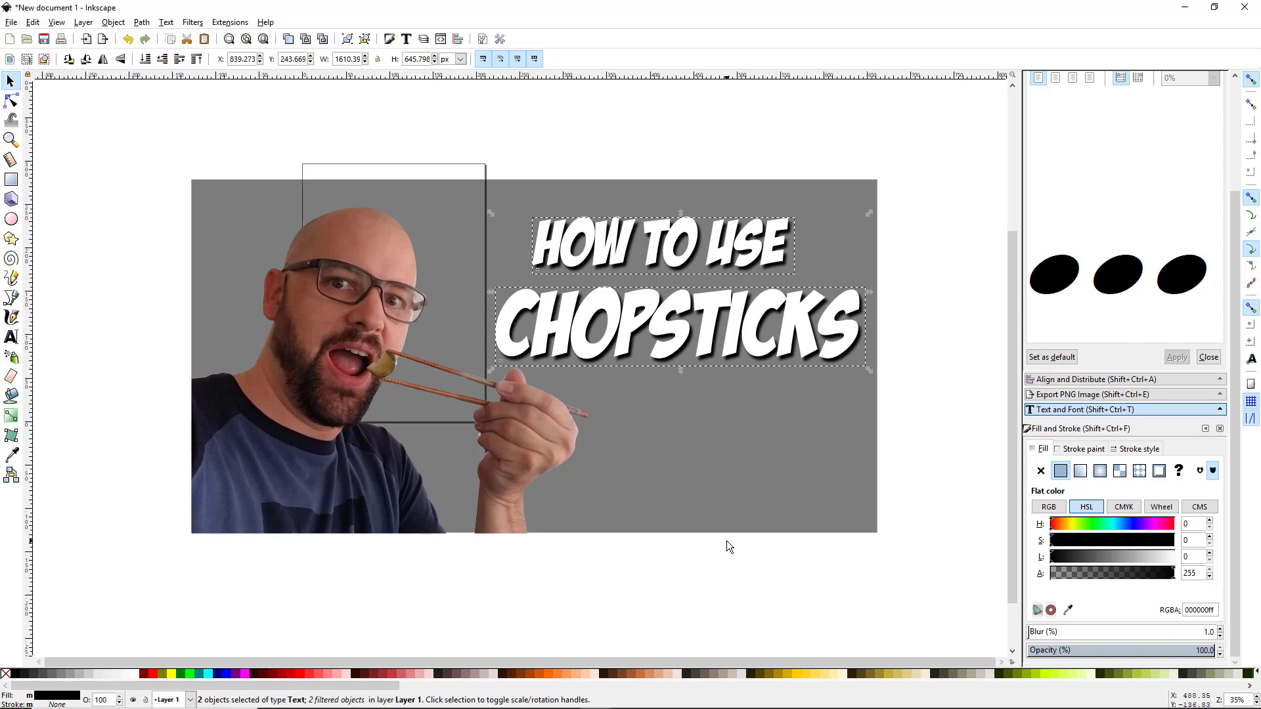
{"action": "left_click", "coordinate": [703, 543]}
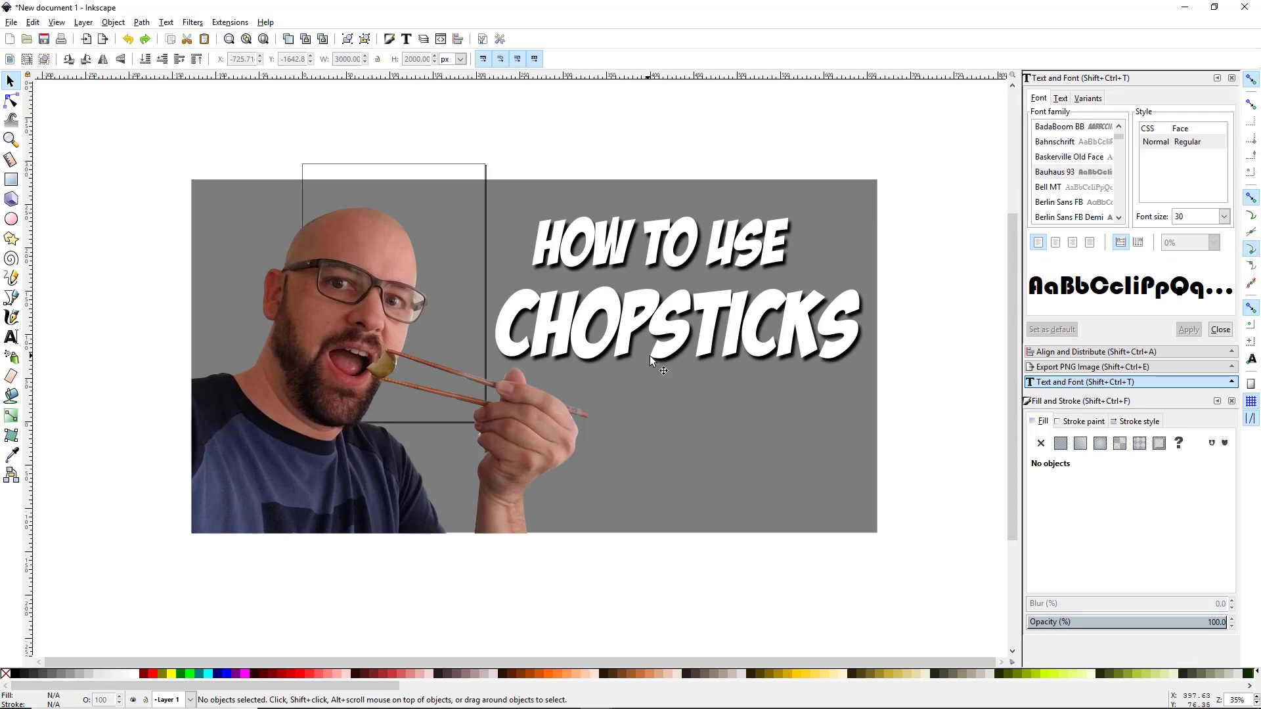
Step: Switch to the browser, copy the large Rising Sun Flag image, and paste it into the Inkscape document
{"action": "key", "text": "alt+Tab"}
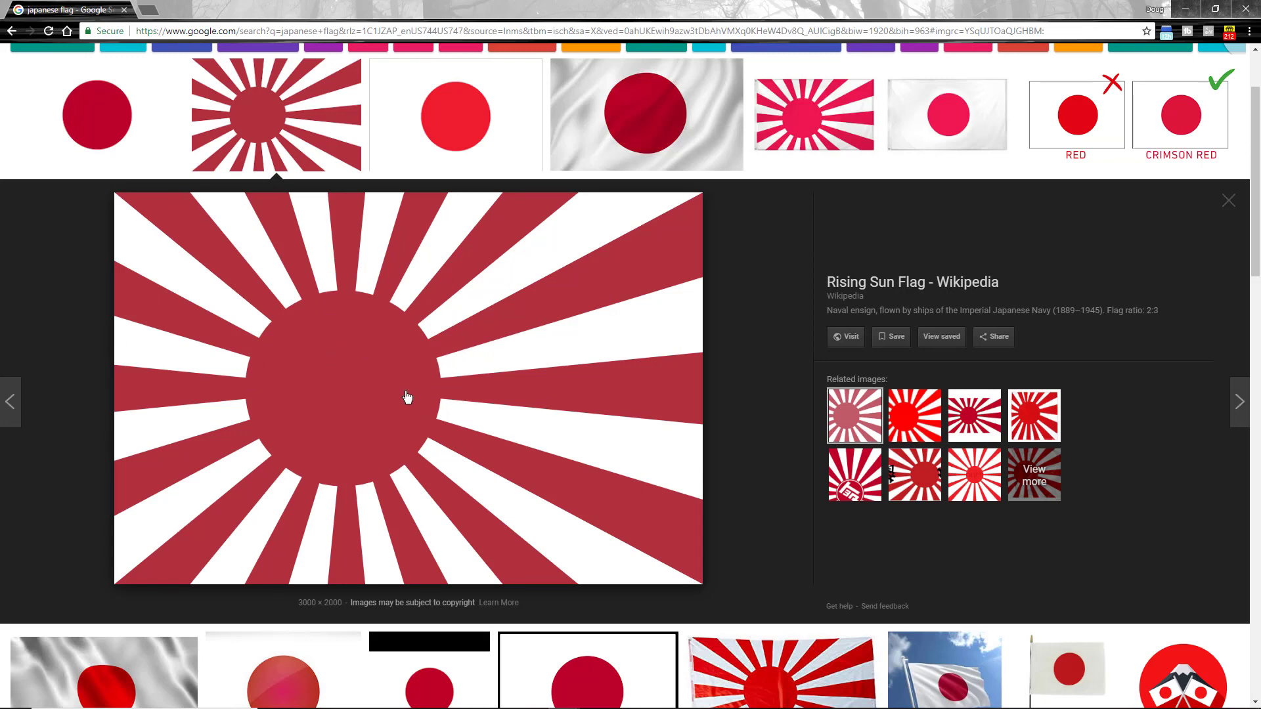
{"action": "right_click", "coordinate": [367, 382]}
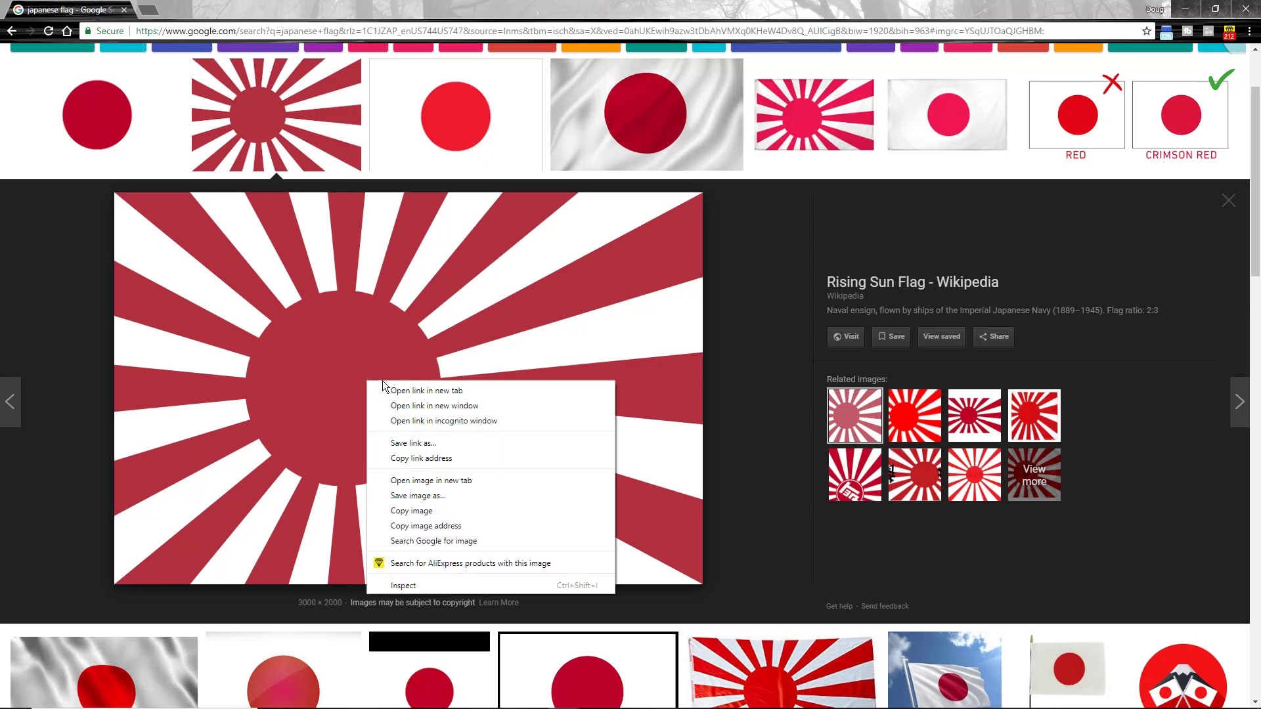
{"action": "left_click", "coordinate": [433, 516]}
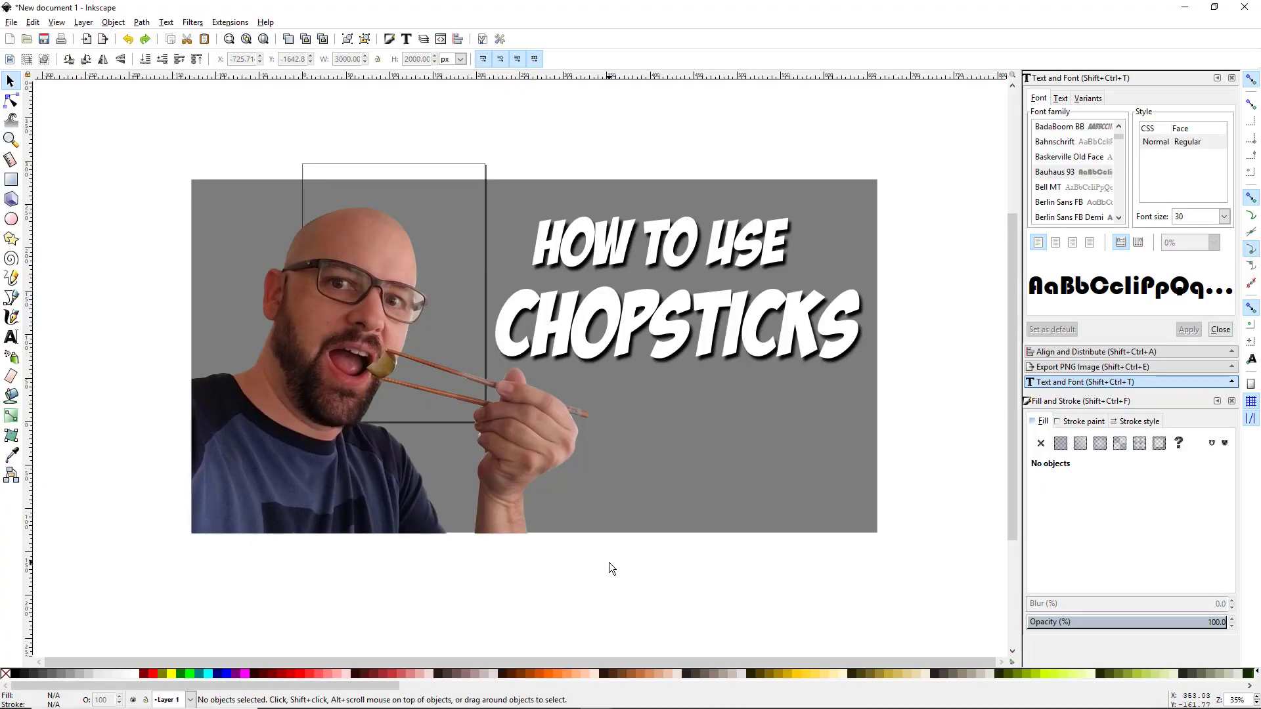
{"action": "key", "text": "ctrl"}
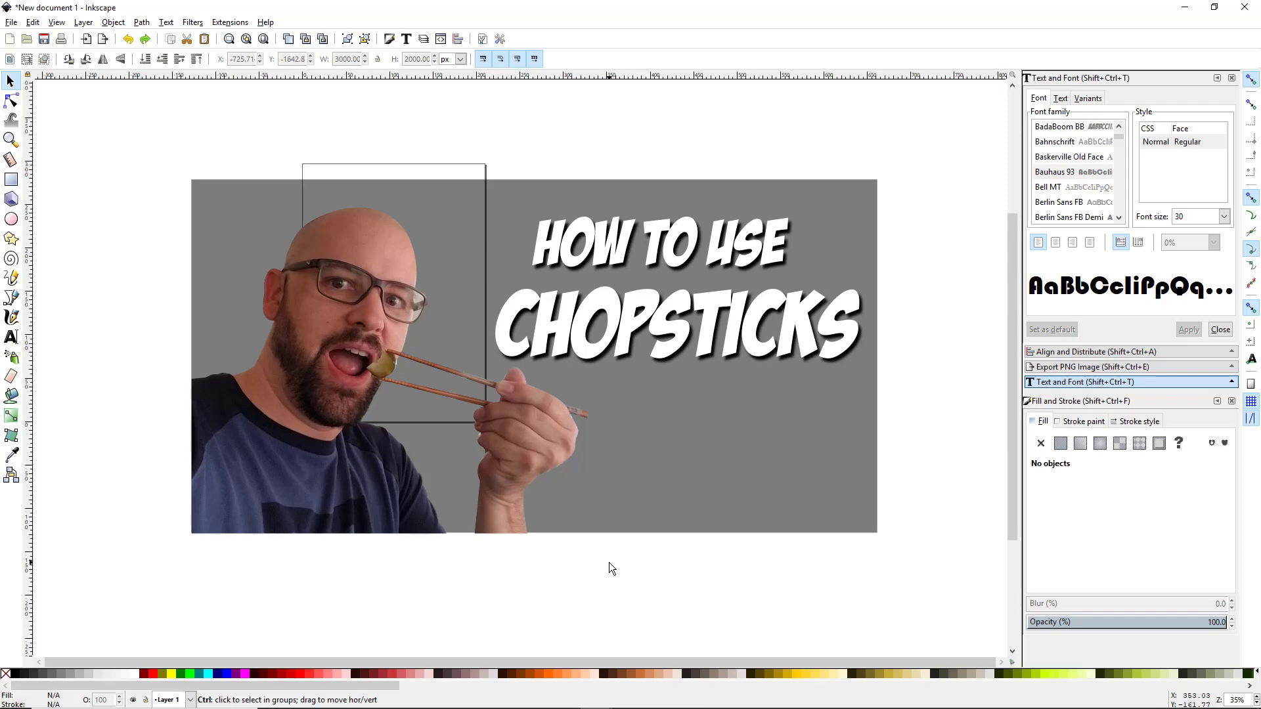
{"action": "key", "text": "ctrl+v"}
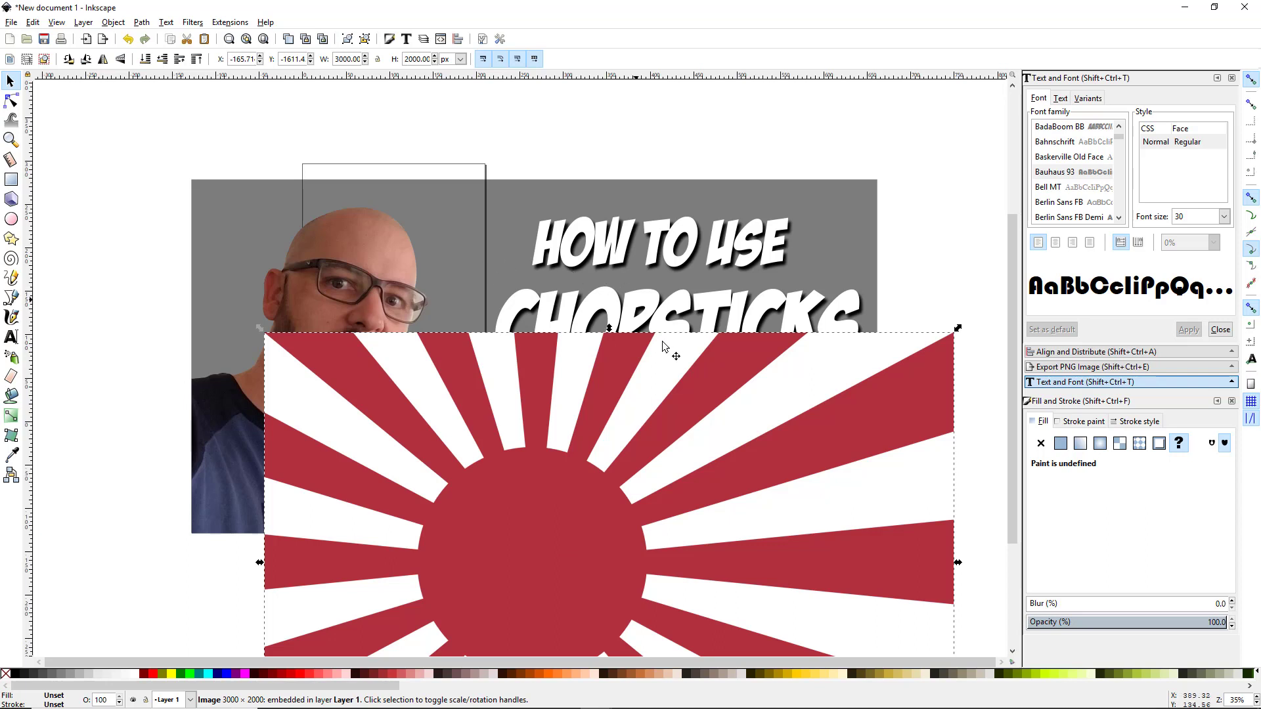
{"action": "scroll", "coordinate": [525, 346], "scroll_direction": "down", "scroll_amount": 2}
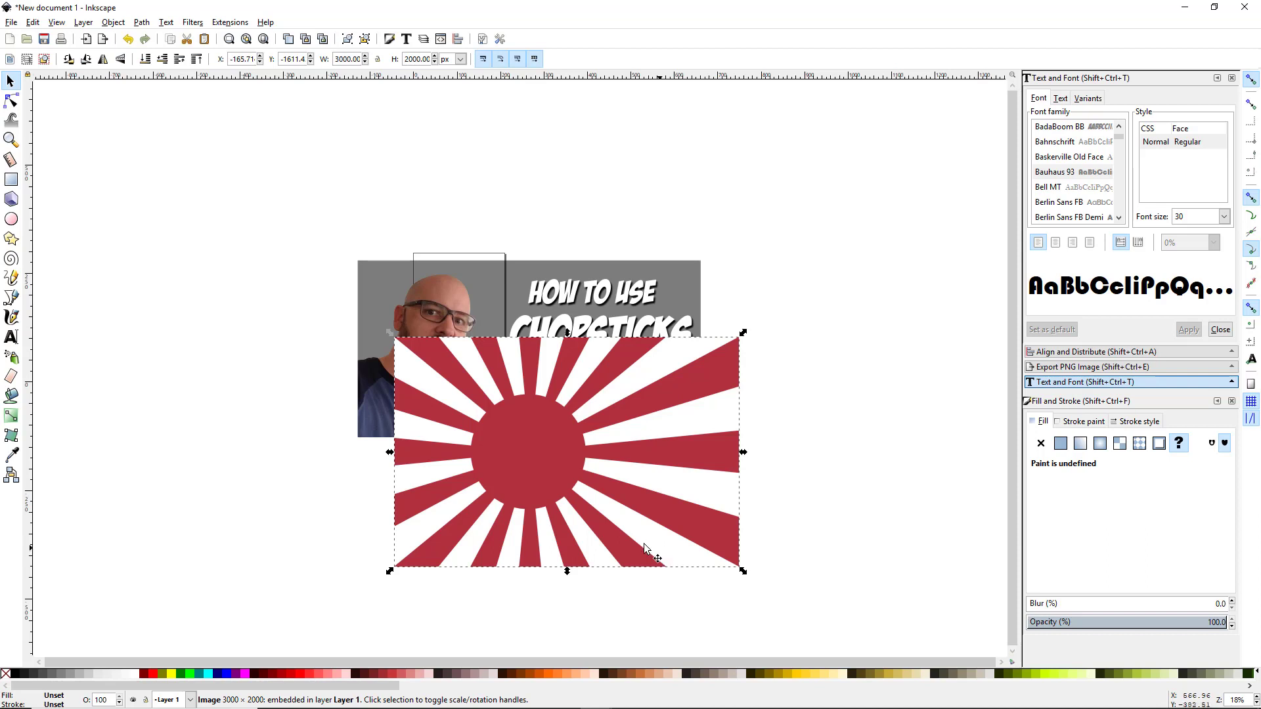
Step: Flip the flag image horizontally and set its opacity to 51%
{"action": "left_click_drag", "start_coordinate": [645, 504], "coordinate": [708, 557]}
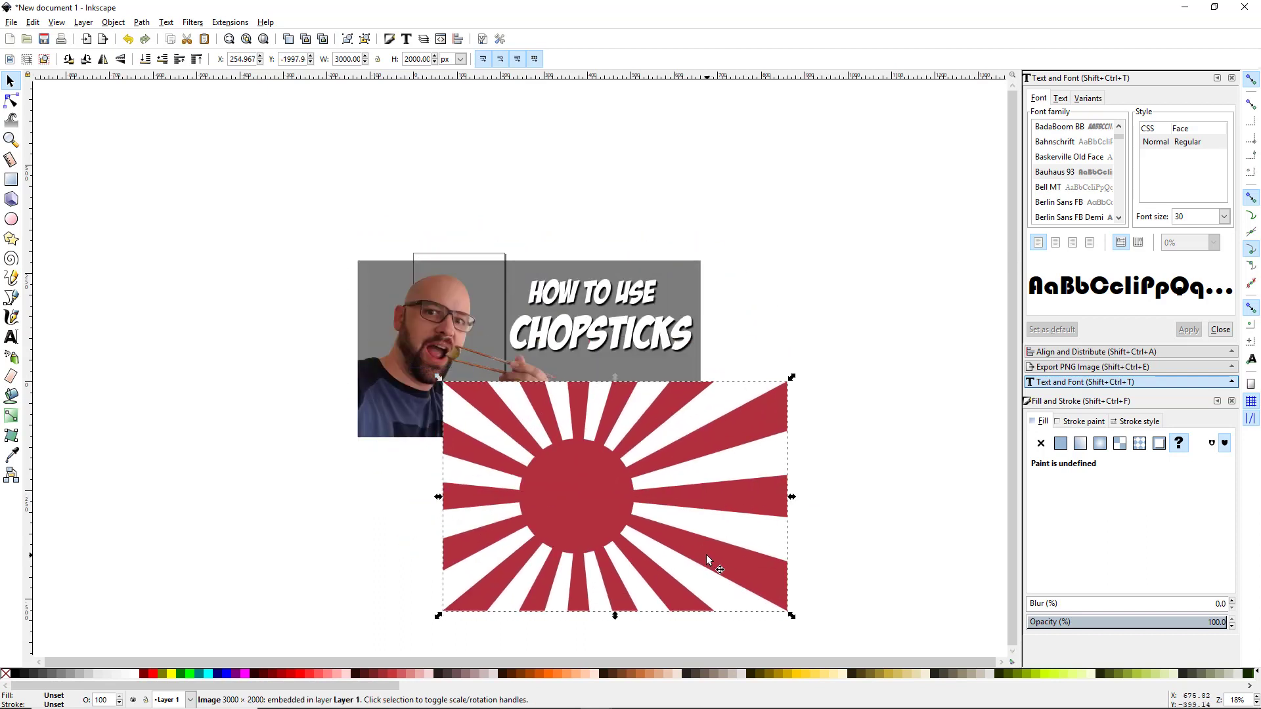
{"action": "left_click_drag", "start_coordinate": [661, 578], "coordinate": [675, 495]}
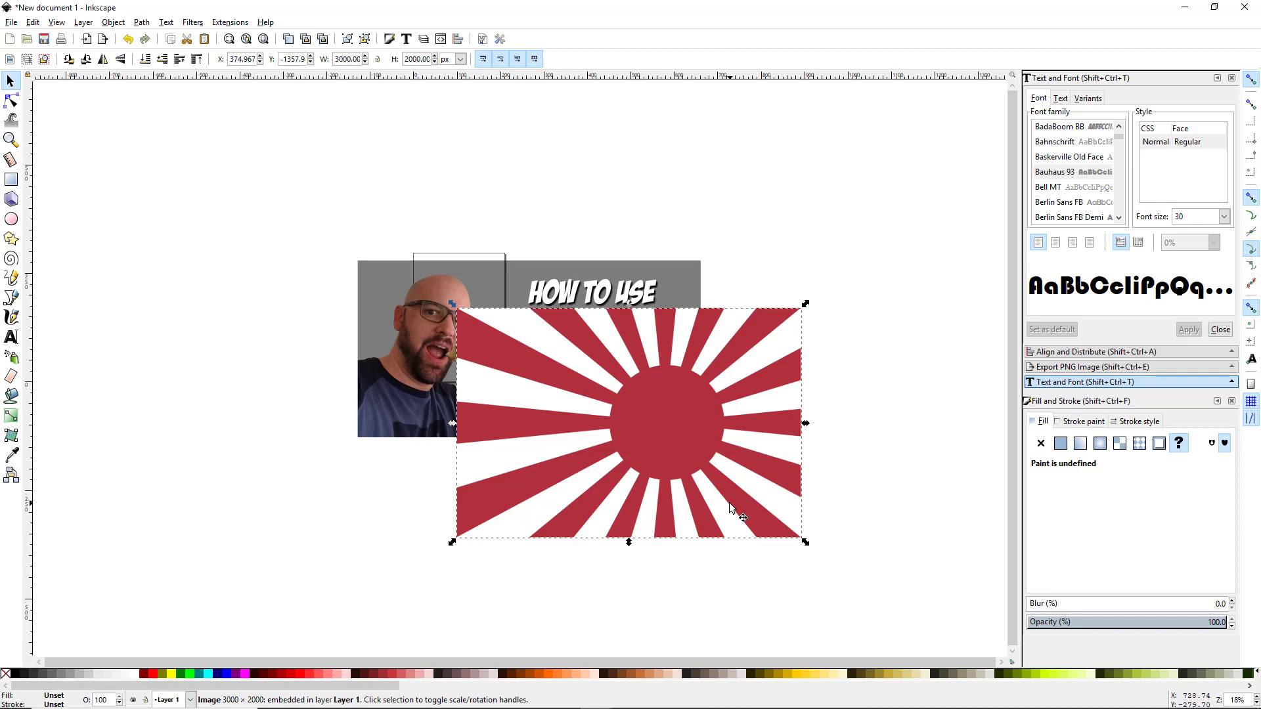
{"action": "left_click", "coordinate": [1129, 622]}
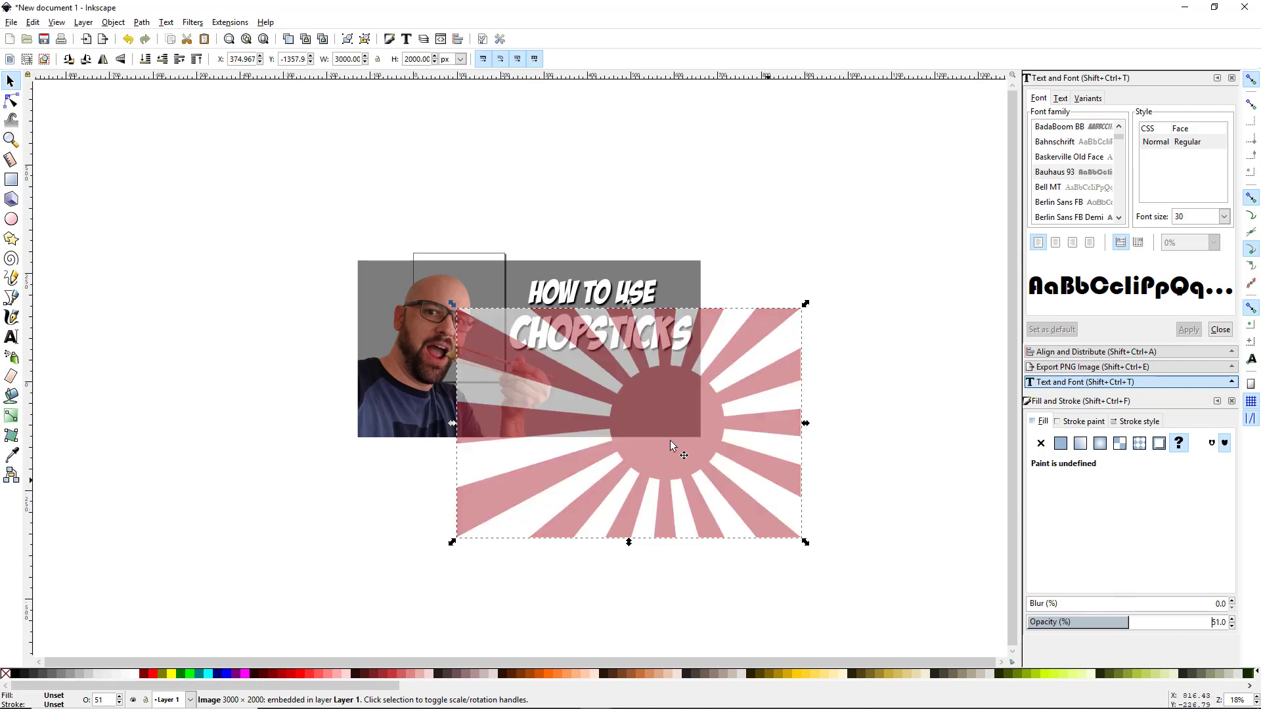
Step: Move the flag over the grey frame and scale it proportionally to about 3326 × 2217 px so it covers the whole frame
{"action": "left_click_drag", "start_coordinate": [651, 440], "coordinate": [616, 388]}
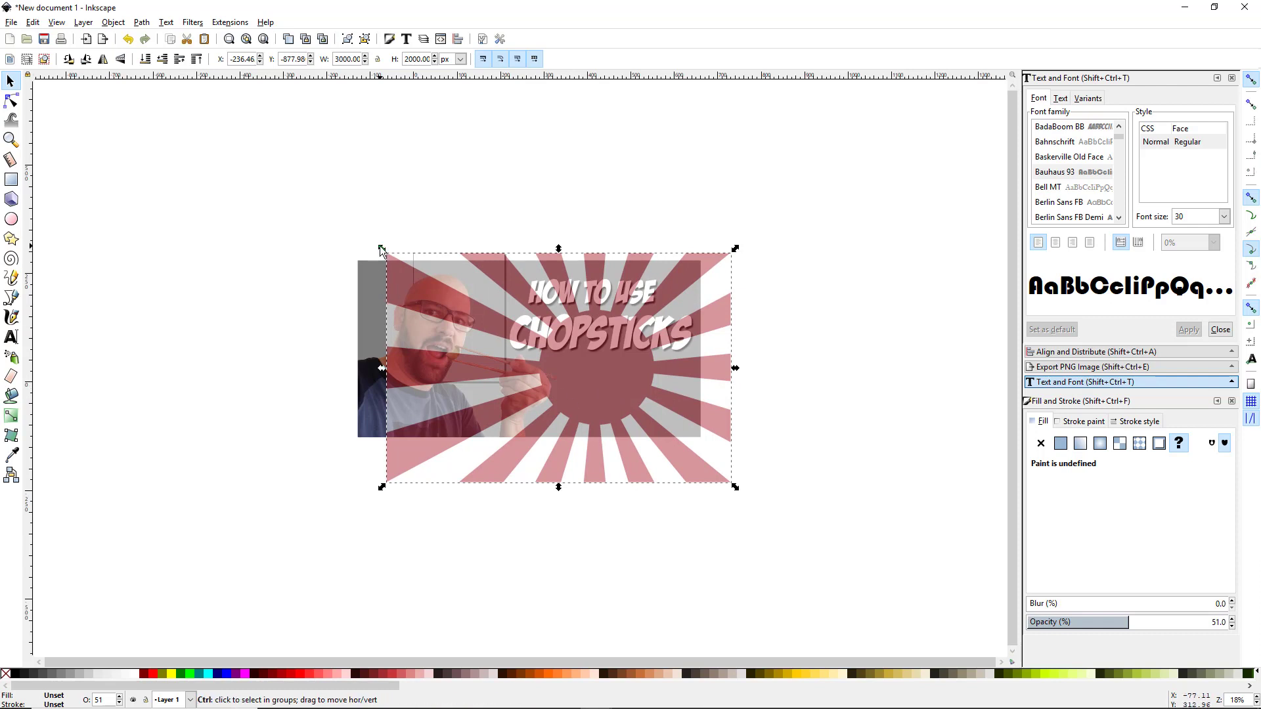
{"action": "left_click_drag", "start_coordinate": [381, 250], "coordinate": [286, 226]}
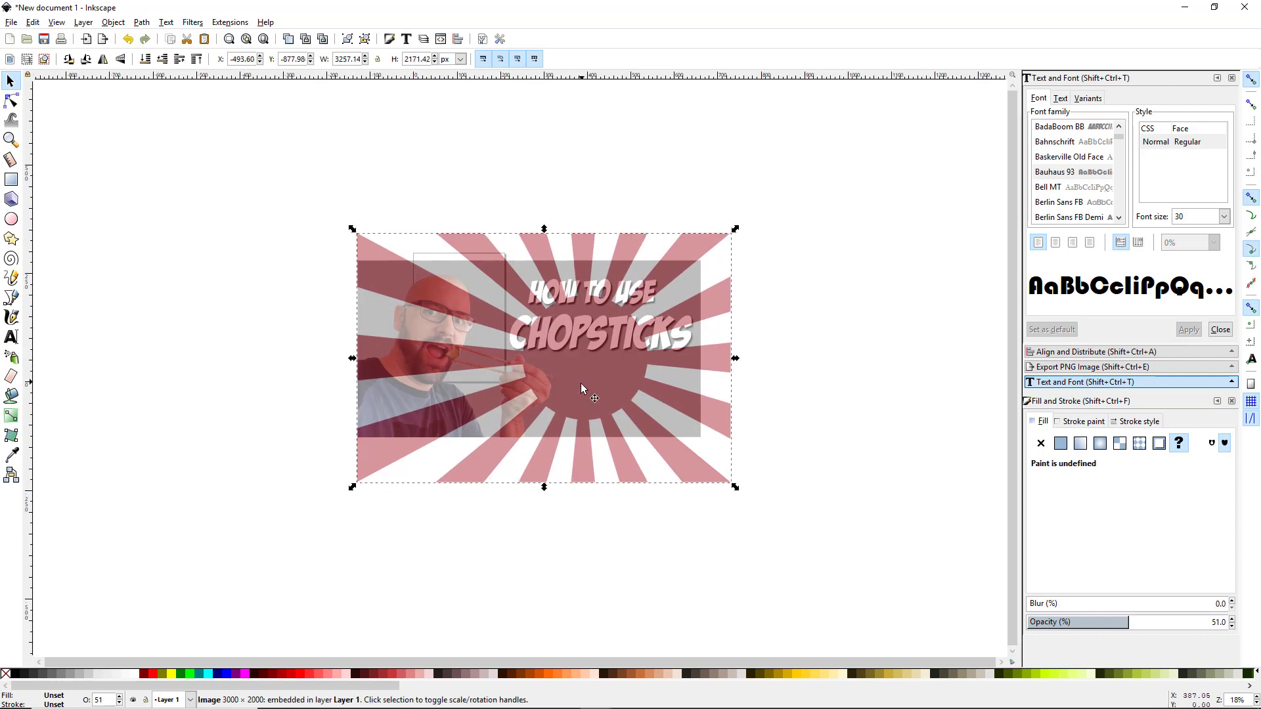
{"action": "left_click_drag", "start_coordinate": [582, 388], "coordinate": [591, 394]}
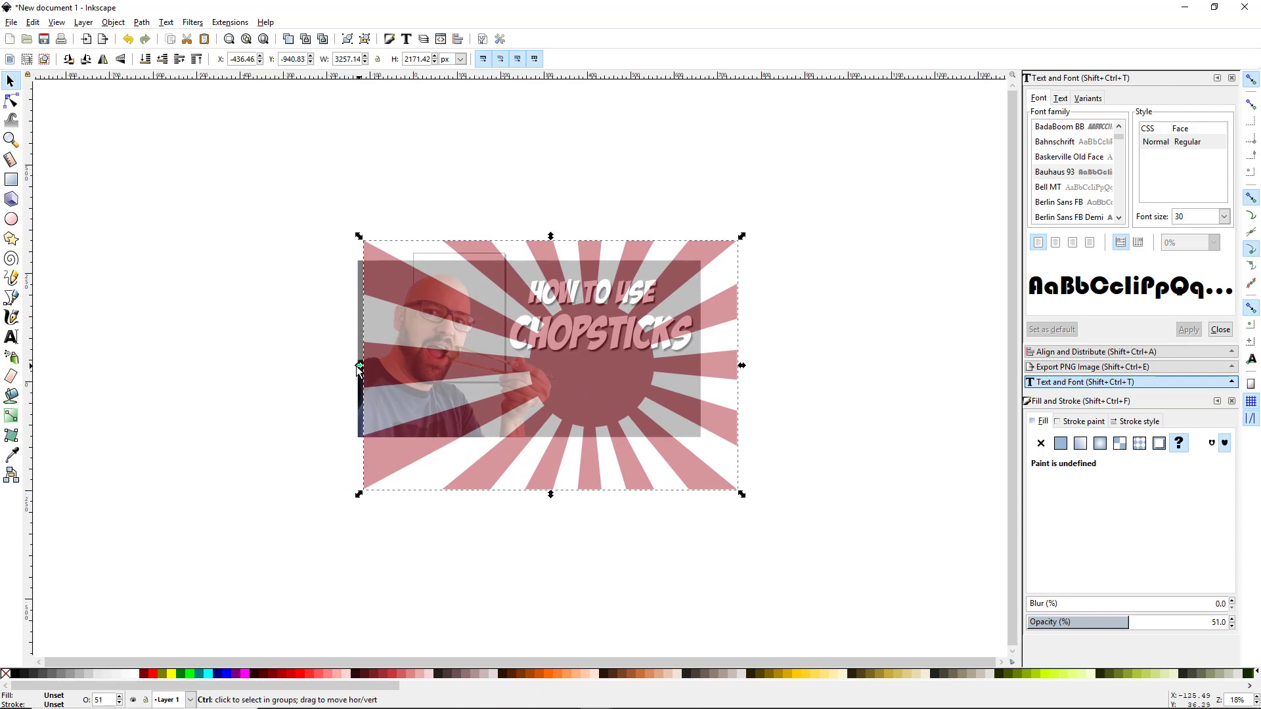
{"action": "left_click_drag", "start_coordinate": [359, 369], "coordinate": [353, 366]}
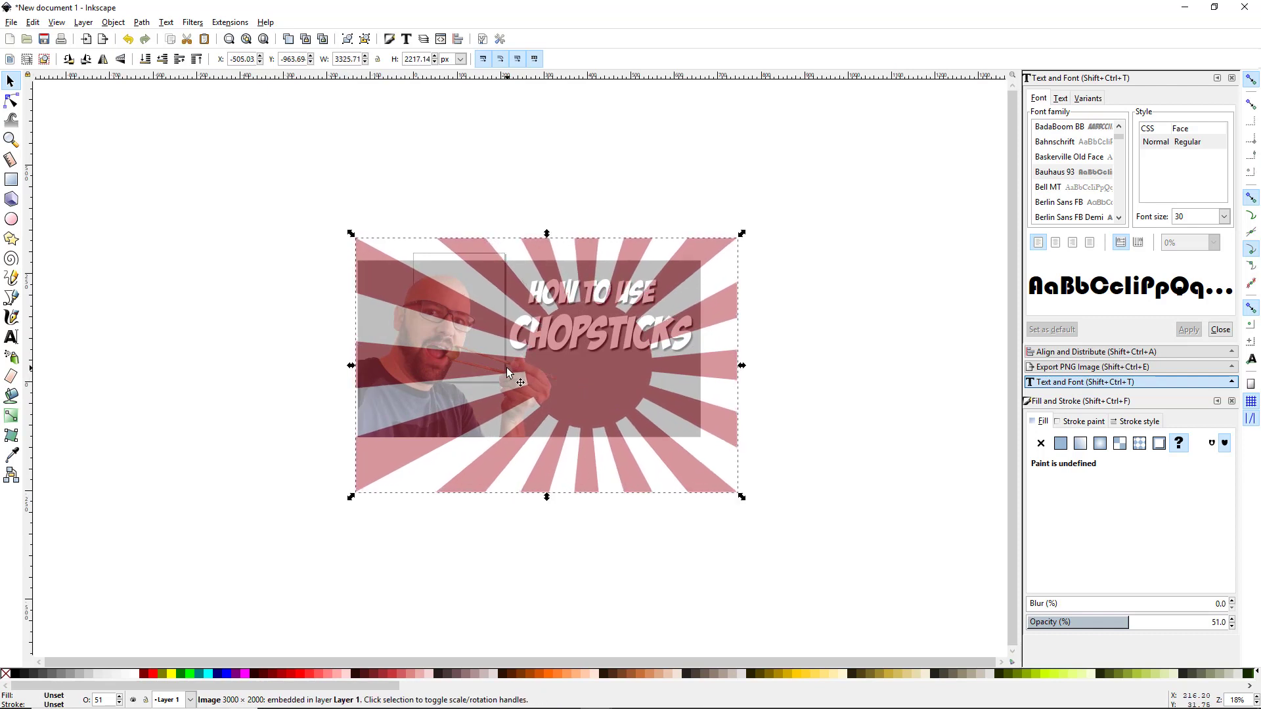
{"action": "left_click", "coordinate": [581, 376]}
Step: Send the flag image to the bottom of the stacking order, behind the rectangle, the man and the text
{"action": "left_click", "coordinate": [813, 438]}
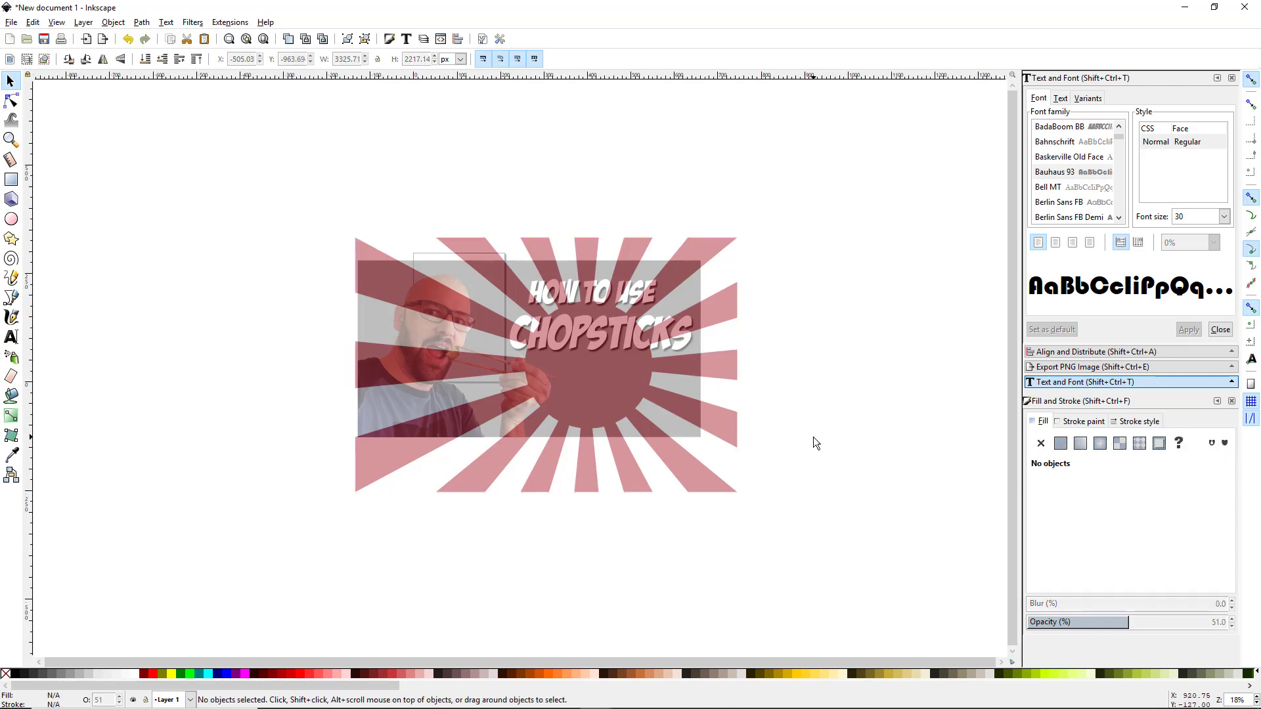
{"action": "left_click", "coordinate": [691, 466]}
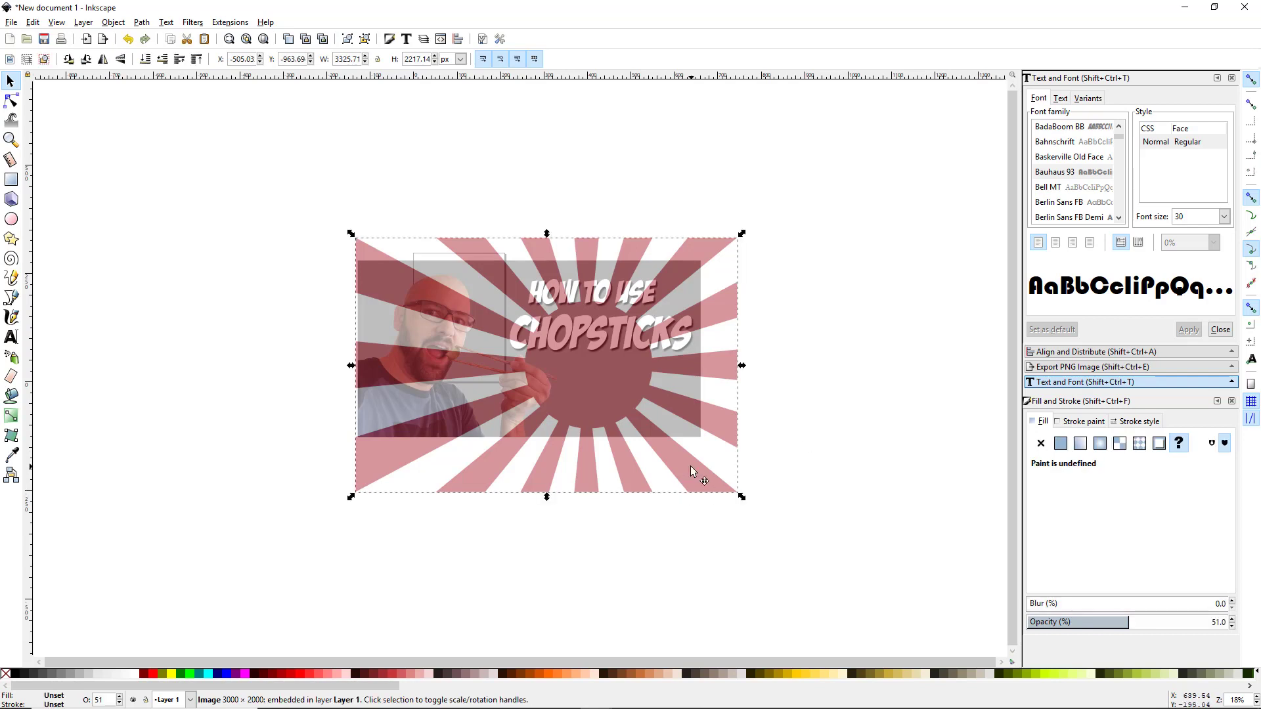
{"action": "left_click", "coordinate": [144, 61]}
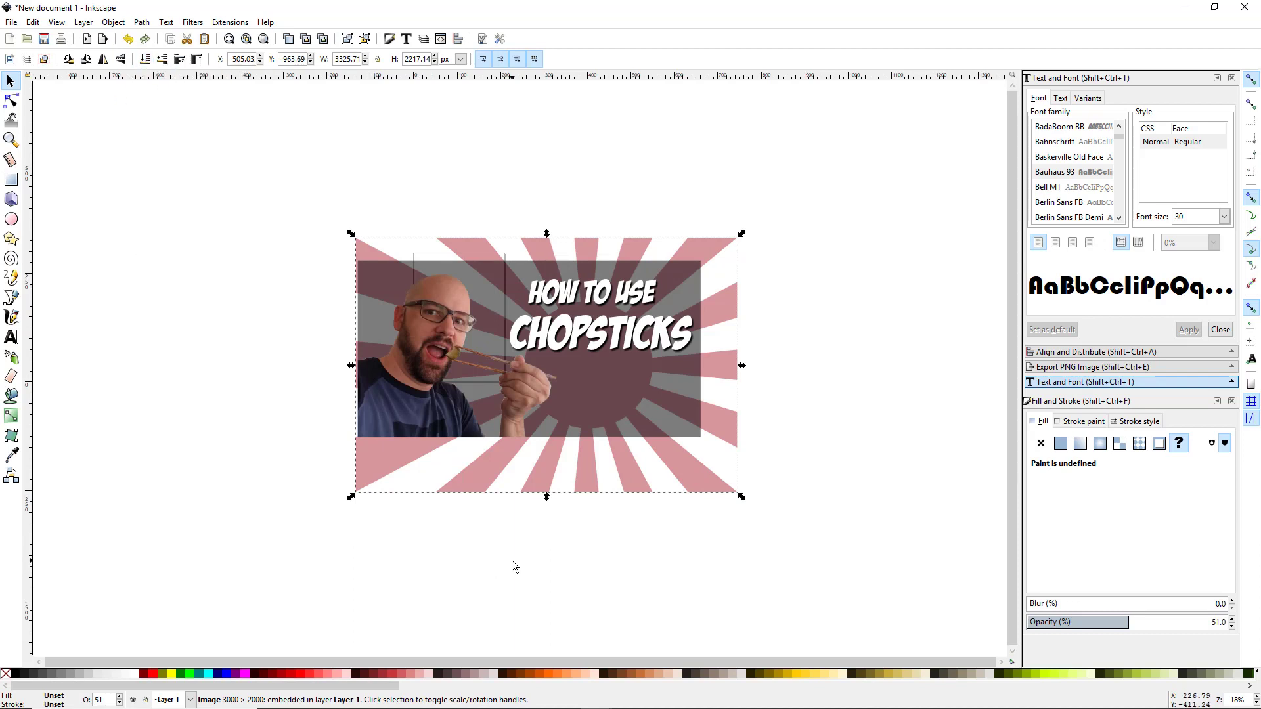
Step: Clip the flag image to the grey rectangle's shape and set the clipped flag's opacity to 100%
{"action": "left_click", "coordinate": [664, 421]}
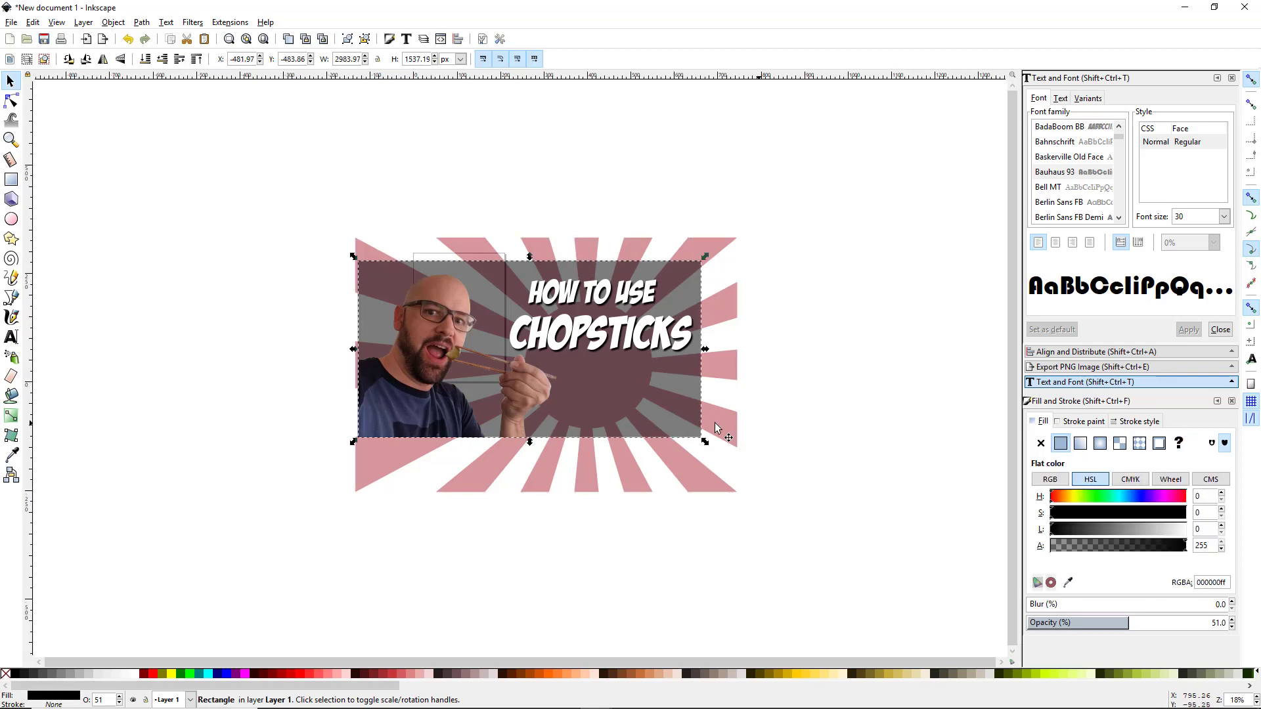
{"action": "left_click", "coordinate": [686, 479], "text": "shift"}
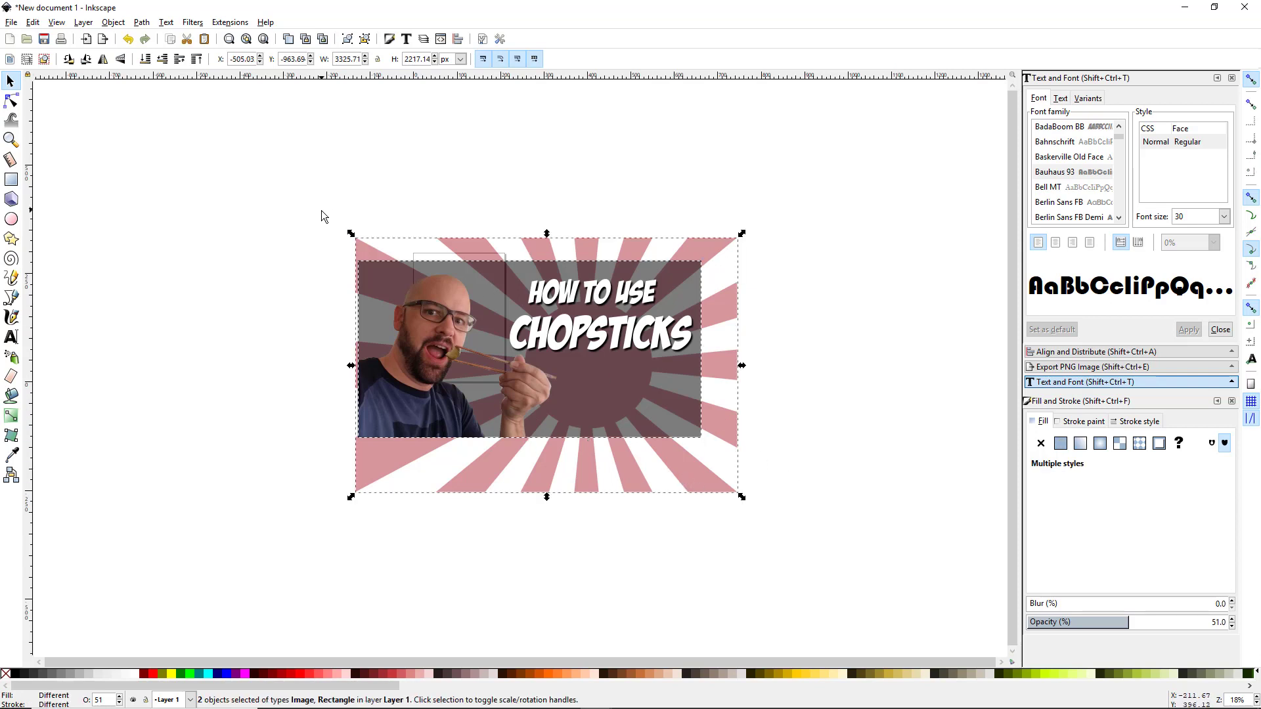
{"action": "left_click", "coordinate": [114, 22]}
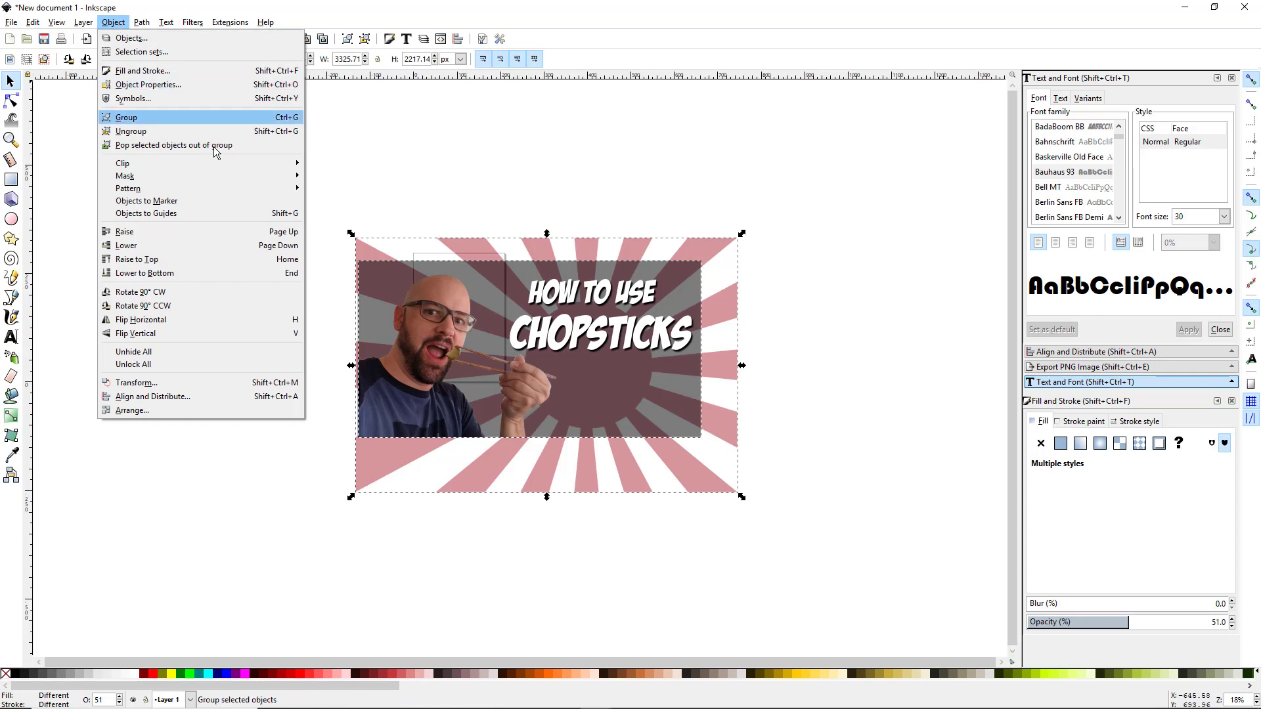
{"action": "mouse_move", "coordinate": [266, 164]}
{"action": "left_click", "coordinate": [327, 164]}
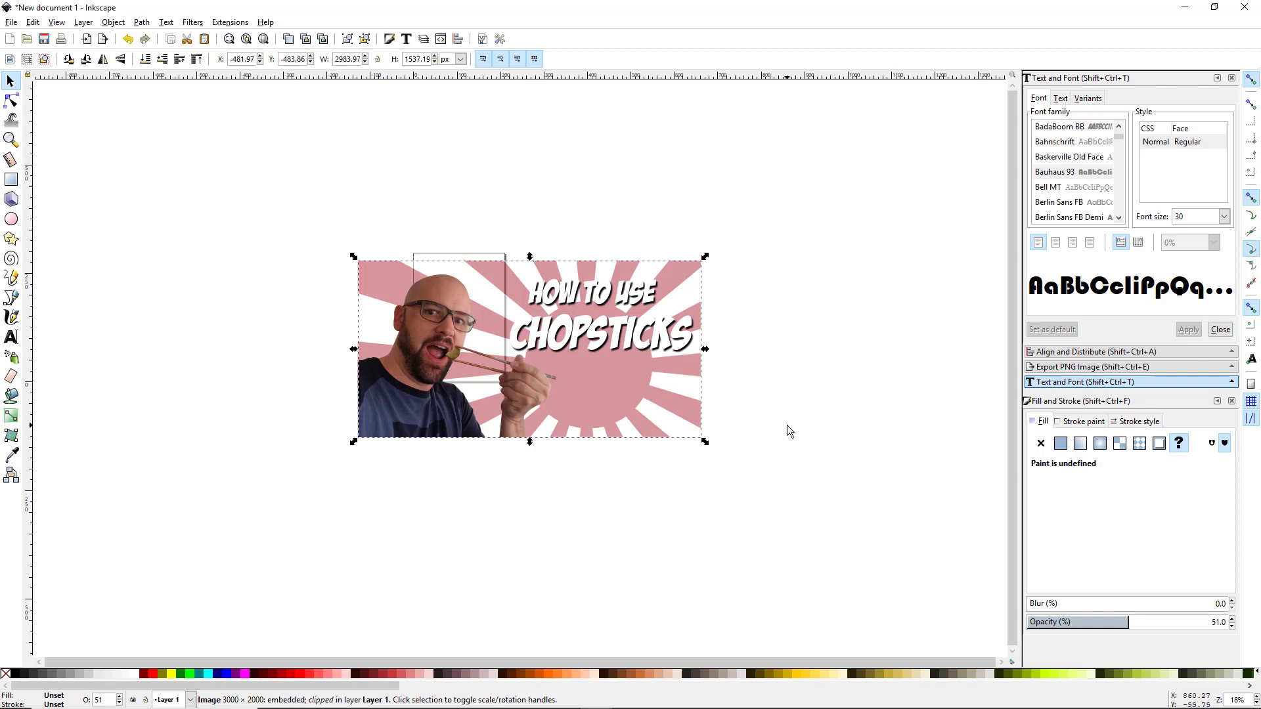
{"action": "left_click_drag", "start_coordinate": [1128, 622], "coordinate": [1230, 622]}
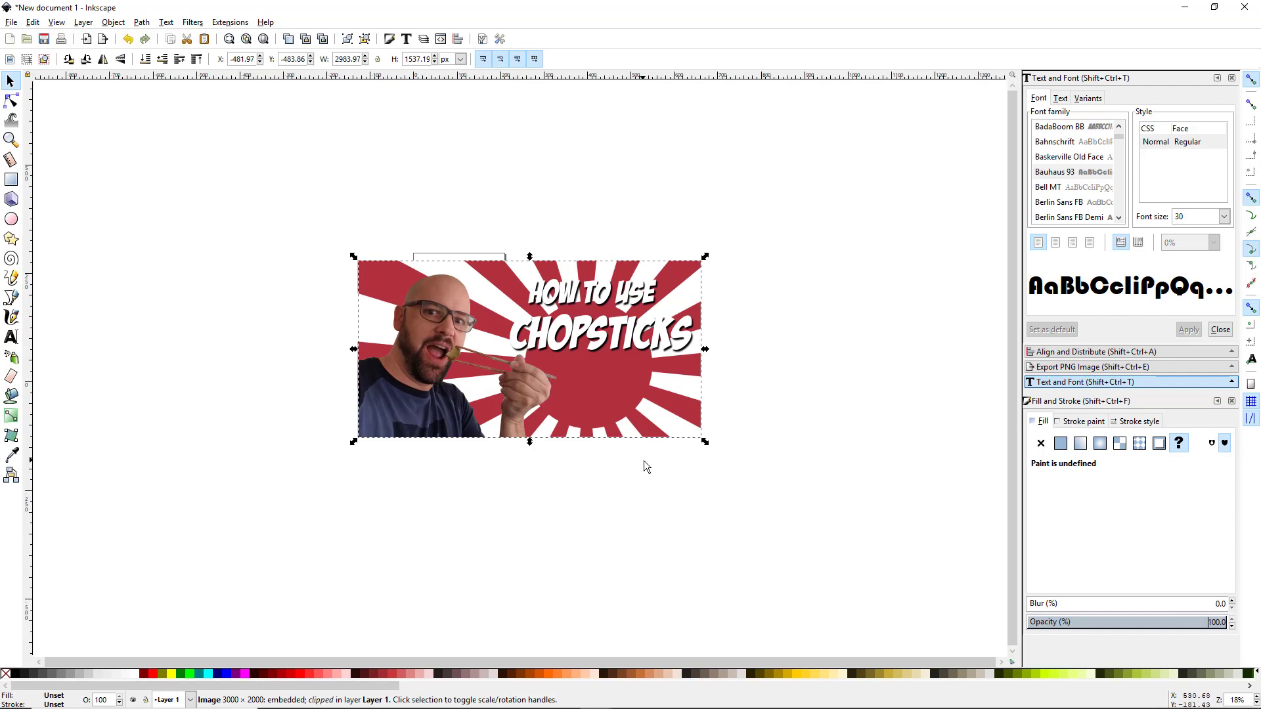
Step: Rotate all four text objects of the "How to use Chopsticks" title together slightly clockwise so the title slopes down to the right
{"action": "scroll", "coordinate": [615, 374], "scroll_direction": "up", "scroll_amount": 1}
{"action": "scroll", "coordinate": [611, 376], "scroll_direction": "up", "scroll_amount": 1}
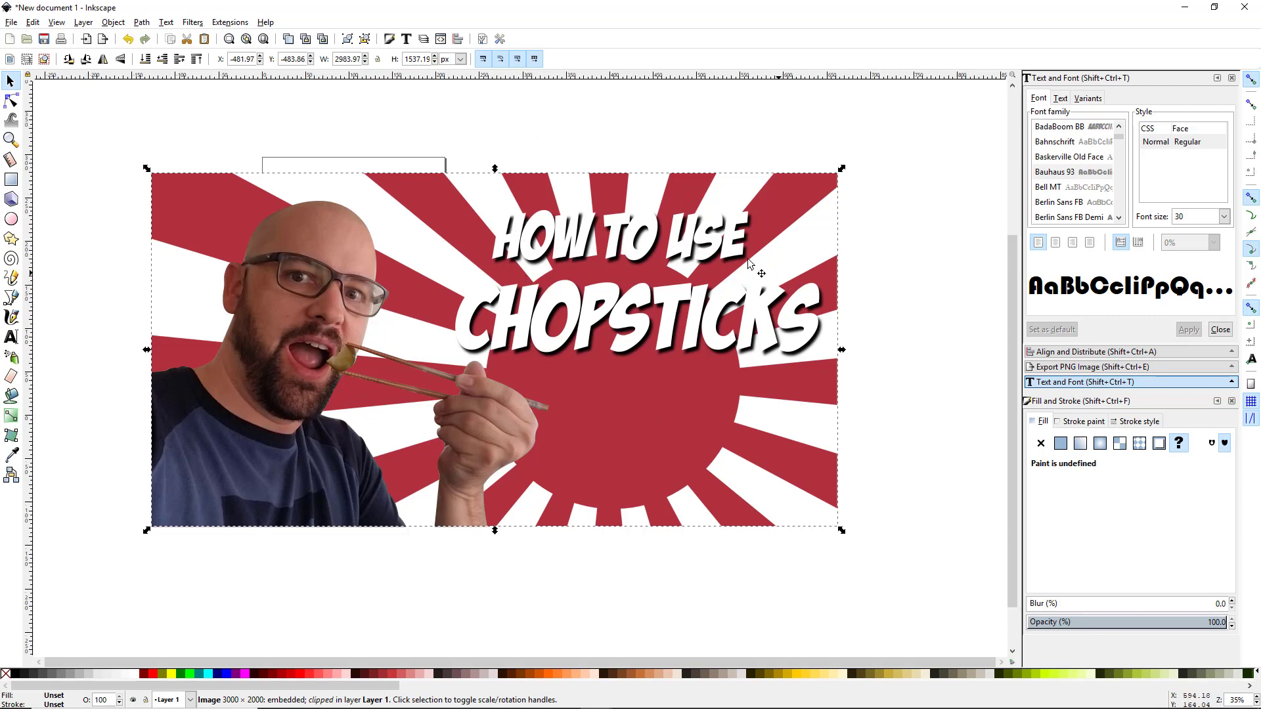
{"action": "left_click_drag", "start_coordinate": [419, 121], "coordinate": [873, 409]}
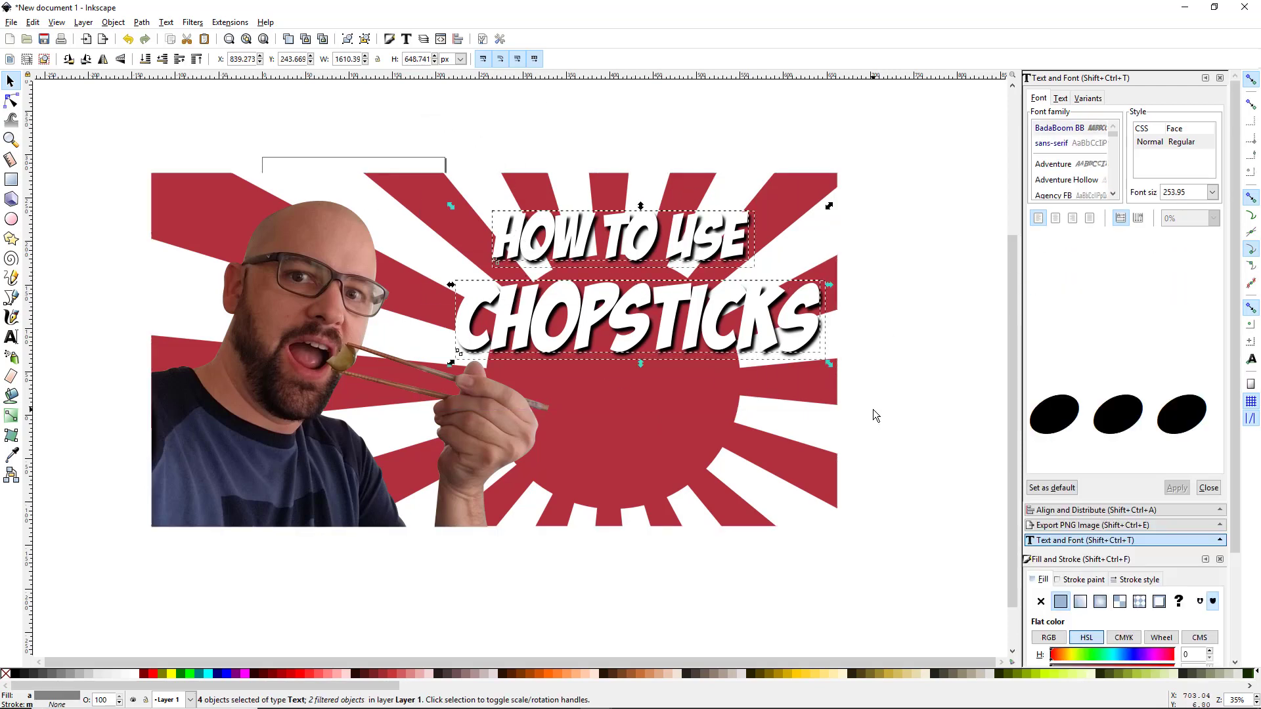
{"action": "left_click", "coordinate": [712, 335]}
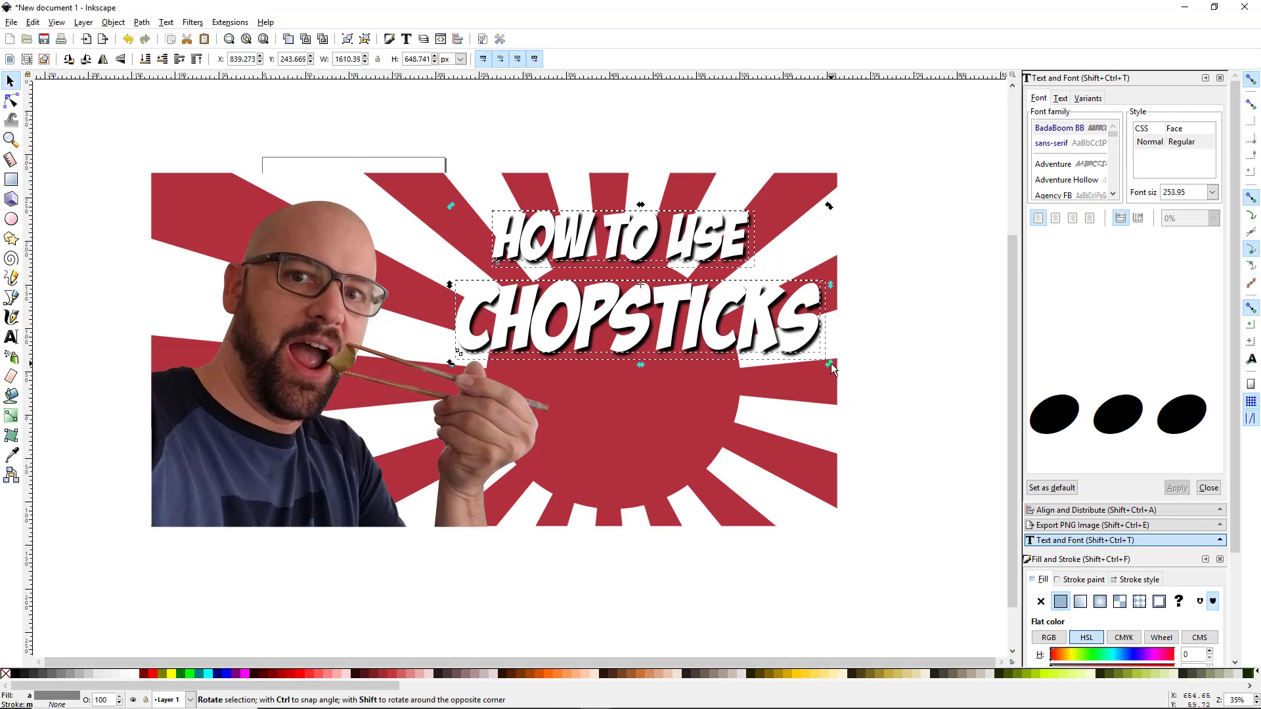
{"action": "left_click_drag", "start_coordinate": [831, 364], "coordinate": [794, 412]}
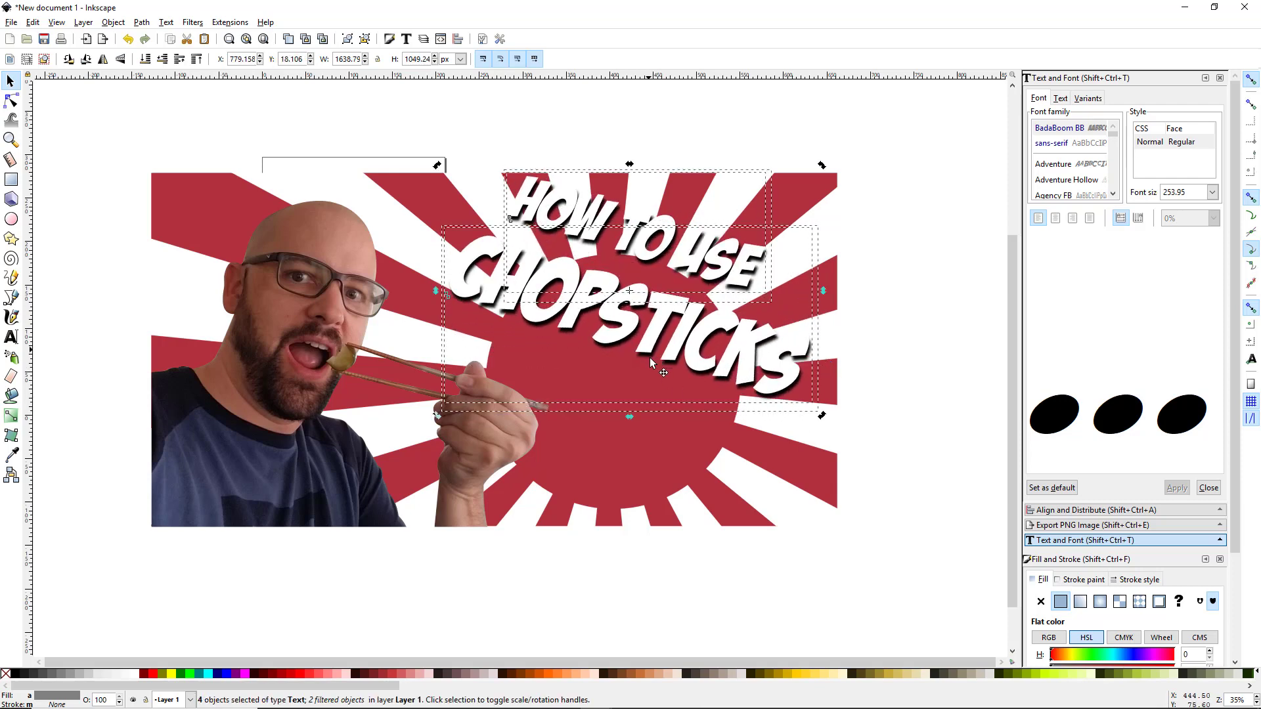
Step: Scale the tilted title proportionally to about 1787 × 1144 px and position it beside the man's face, above the chopsticks, within the flag
{"action": "left_click_drag", "start_coordinate": [650, 362], "coordinate": [624, 382]}
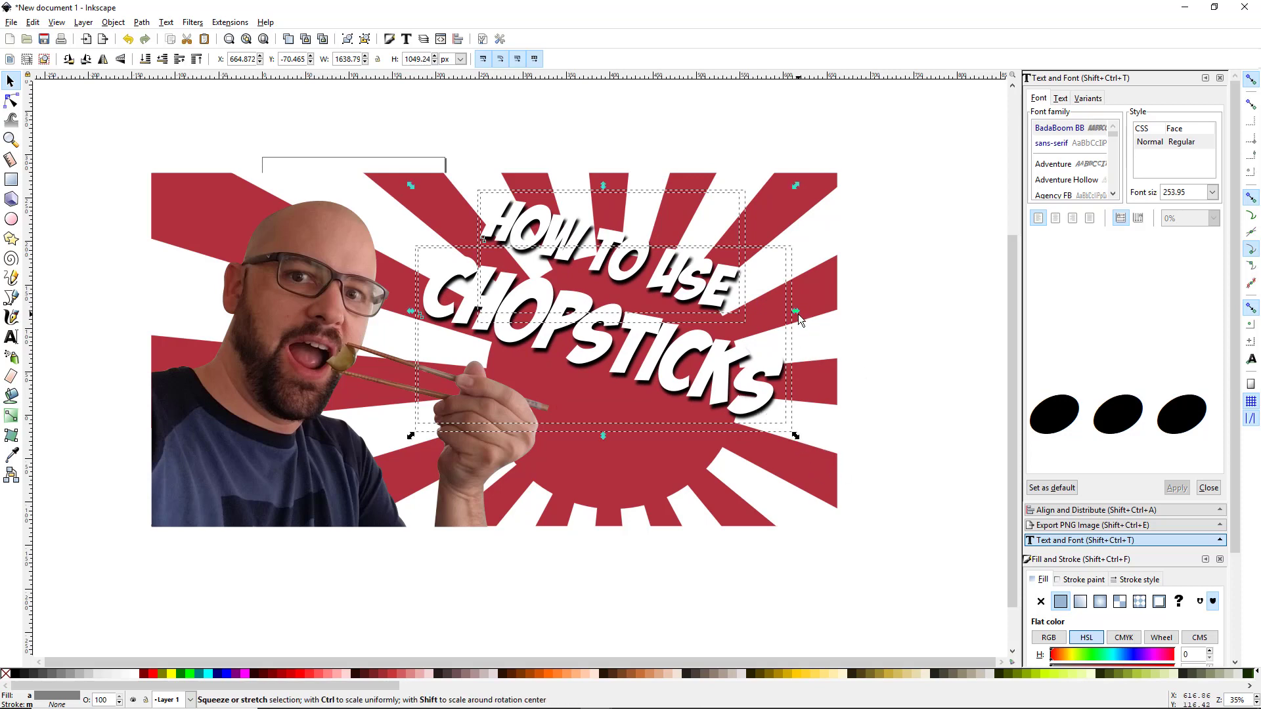
{"action": "left_click_drag", "start_coordinate": [797, 310], "coordinate": [832, 318]}
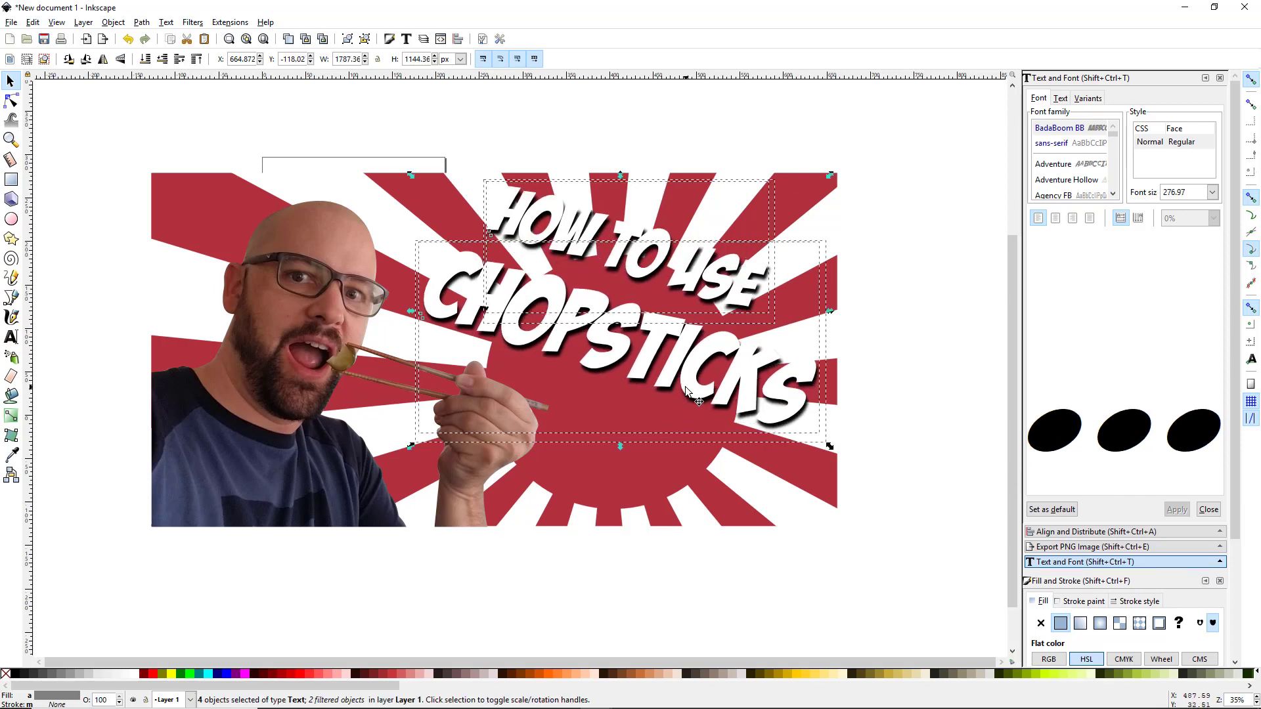
{"action": "left_click_drag", "start_coordinate": [686, 388], "coordinate": [677, 399]}
{"action": "left_click", "coordinate": [916, 308]}
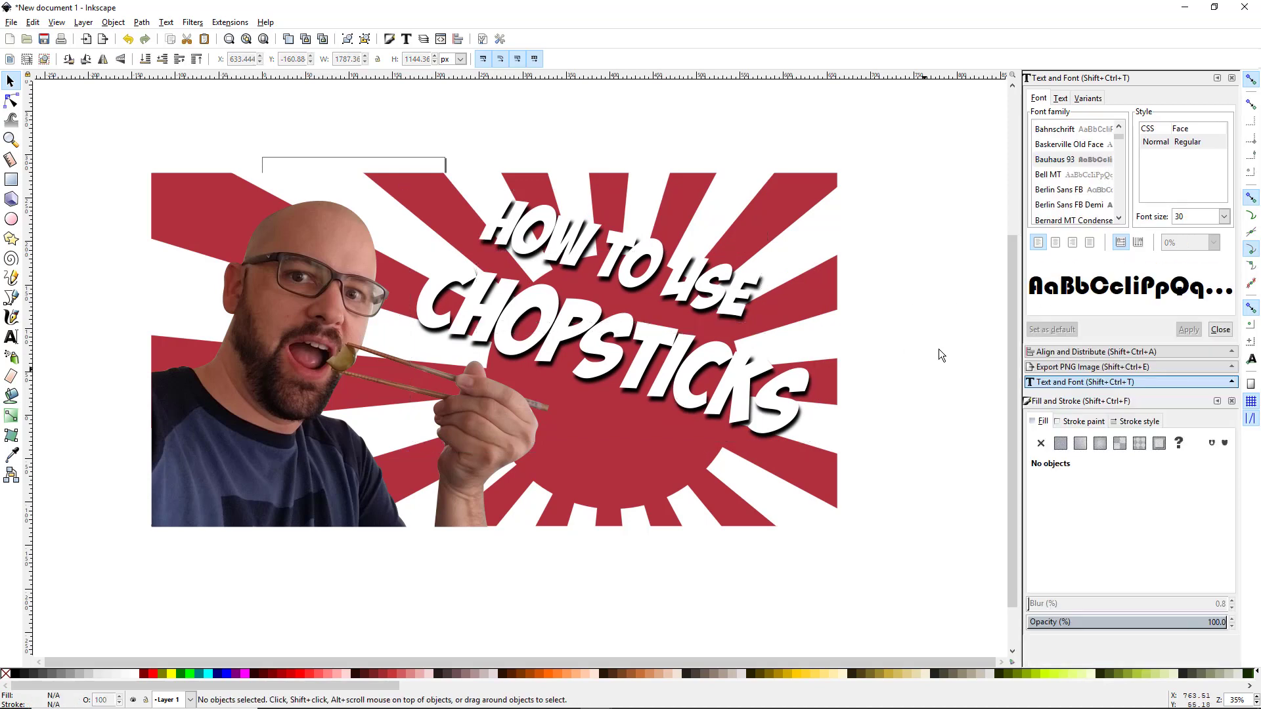